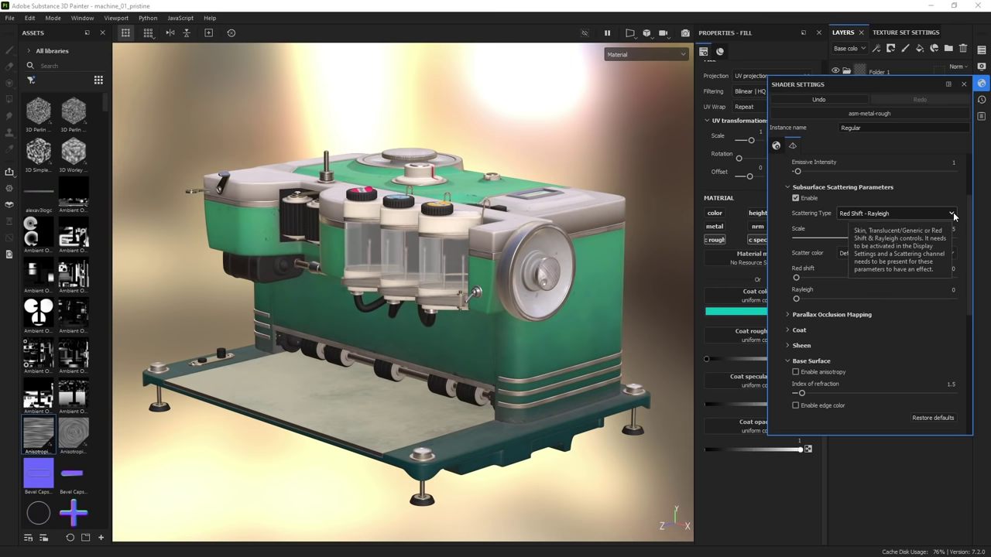
Step: Add Anisotropy angle and Anisotropy level channels to the ai_alu_brushed texture set
click(965, 85)
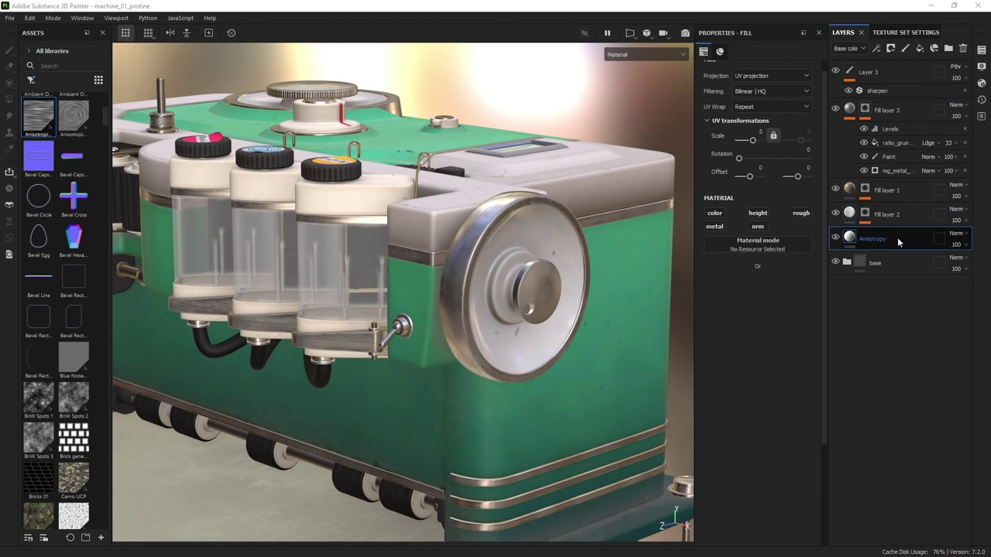
click(898, 31)
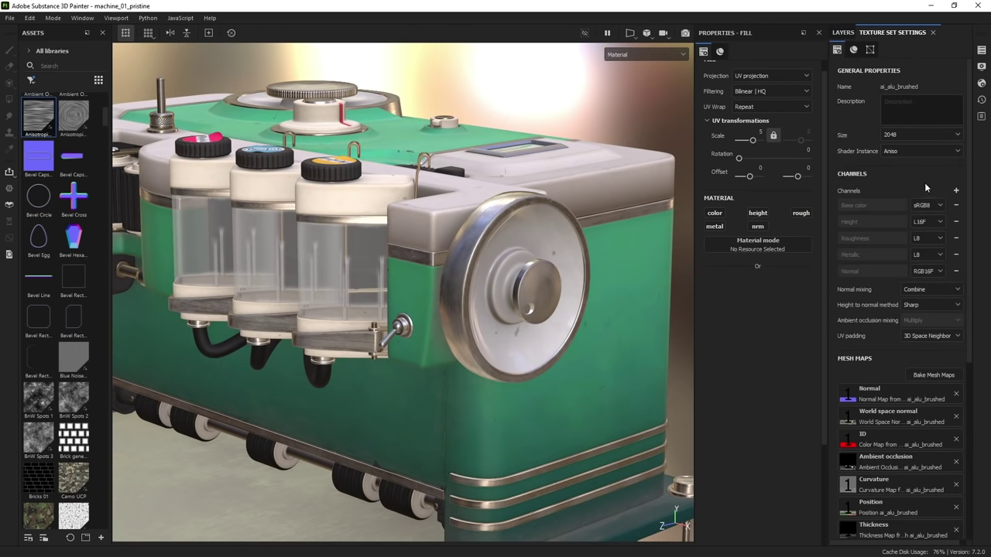
click(954, 191)
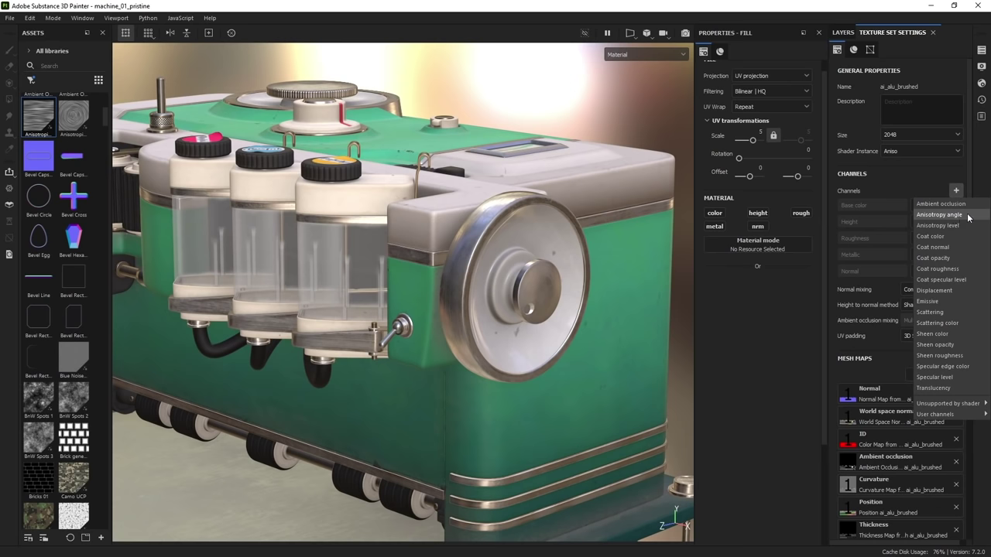
click(968, 215)
click(956, 190)
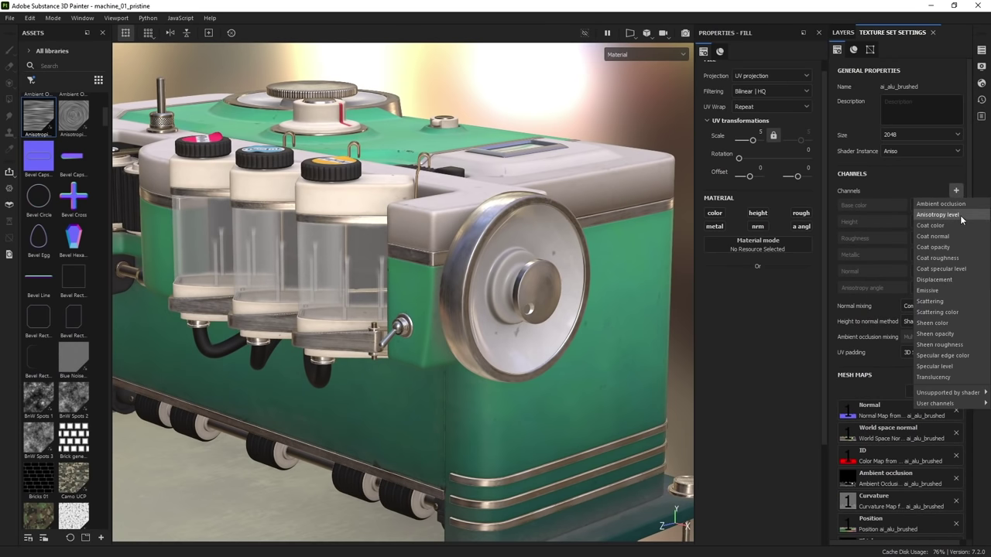
click(961, 217)
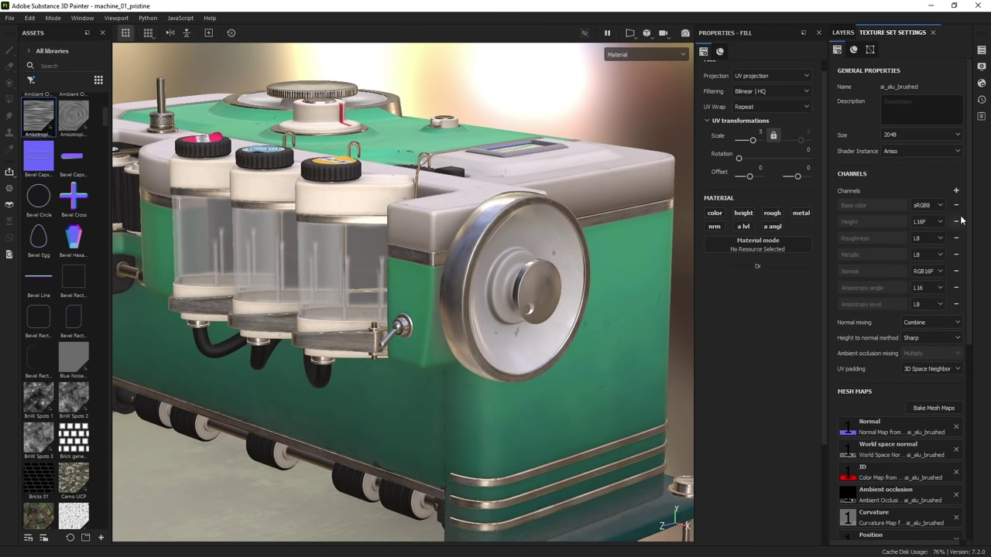
Step: Activate the anisotropy angle and level channels on the Anisotropy fill layer and assign Anisotropic Noise to the angle
click(773, 227)
click(744, 227)
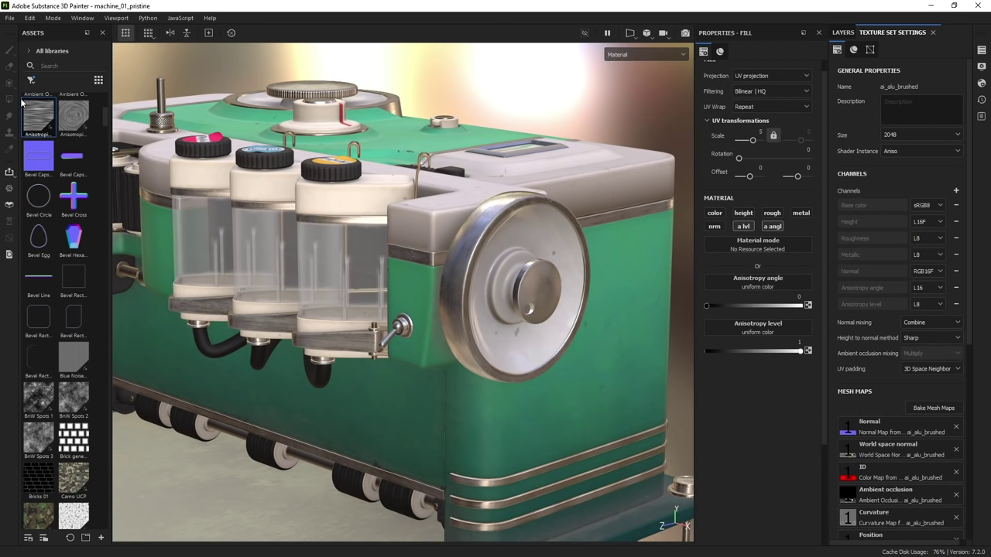
mouse_move(31, 127)
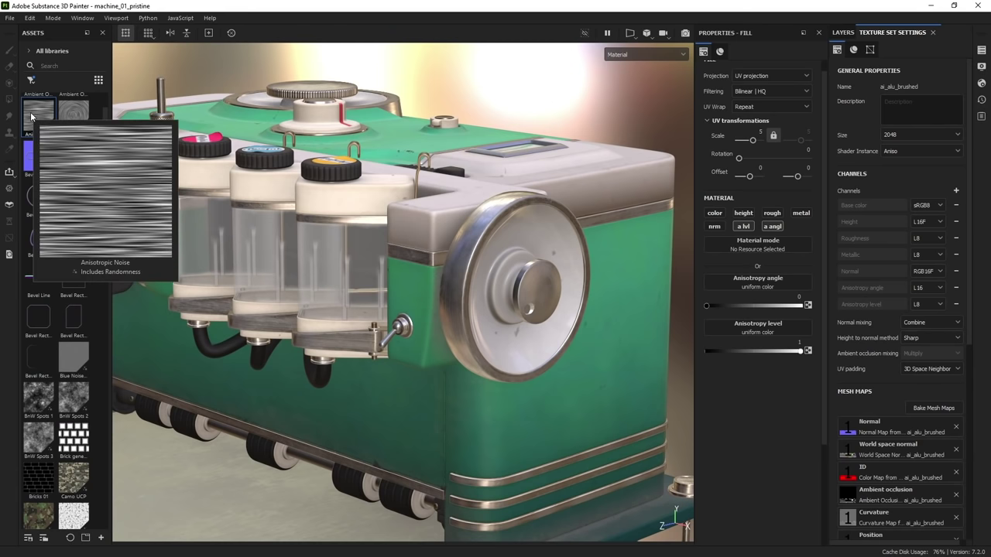
drag(27, 113, 721, 286)
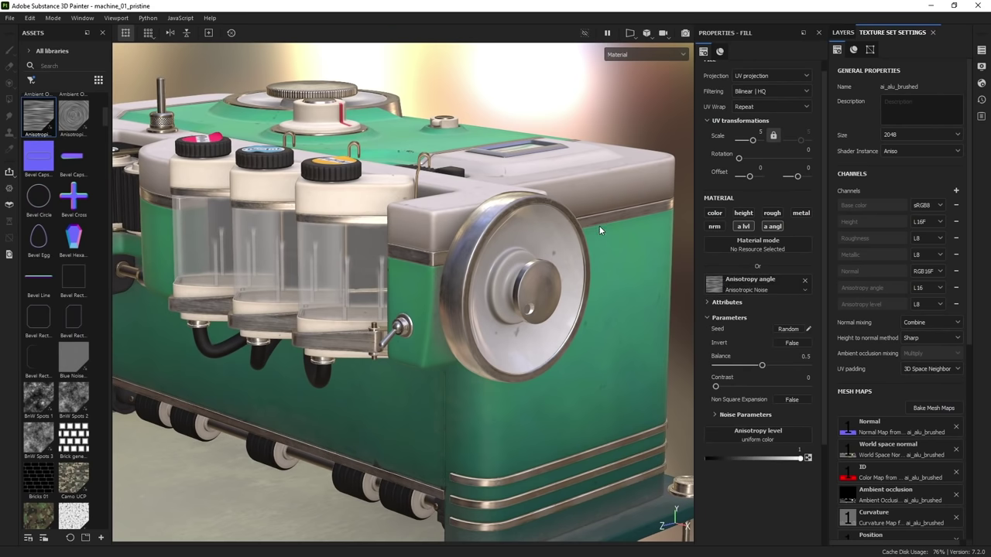
Step: Enable anisotropy for the base surface in the Aniso shader instance, comparing the model with it on and off
click(981, 85)
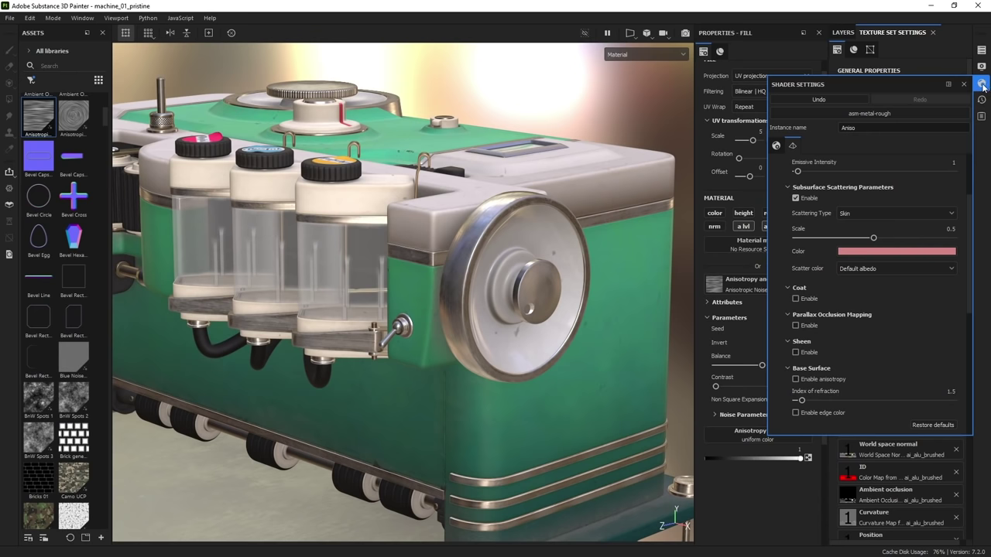
click(875, 114)
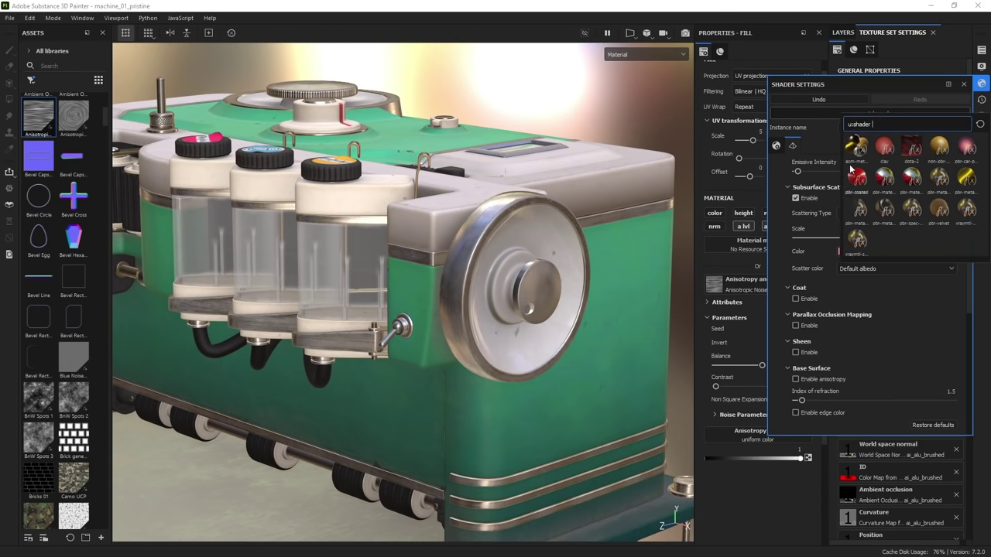
click(772, 241)
scroll(830, 232, down, 2)
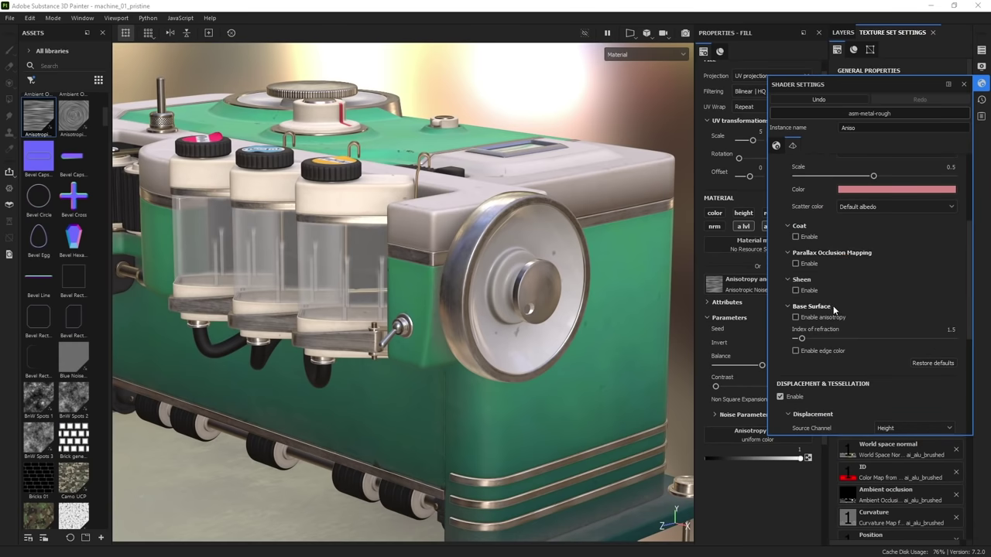
click(796, 318)
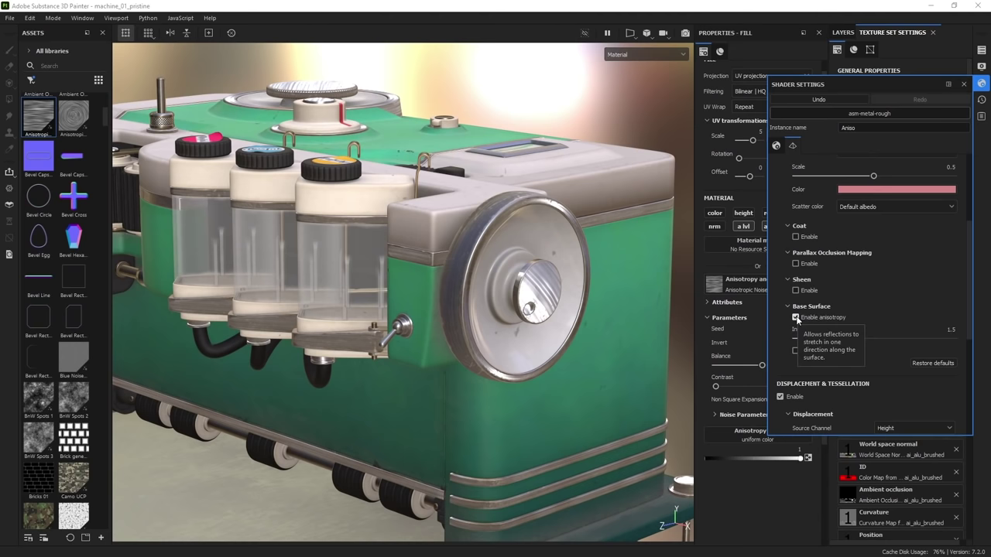
click(796, 319)
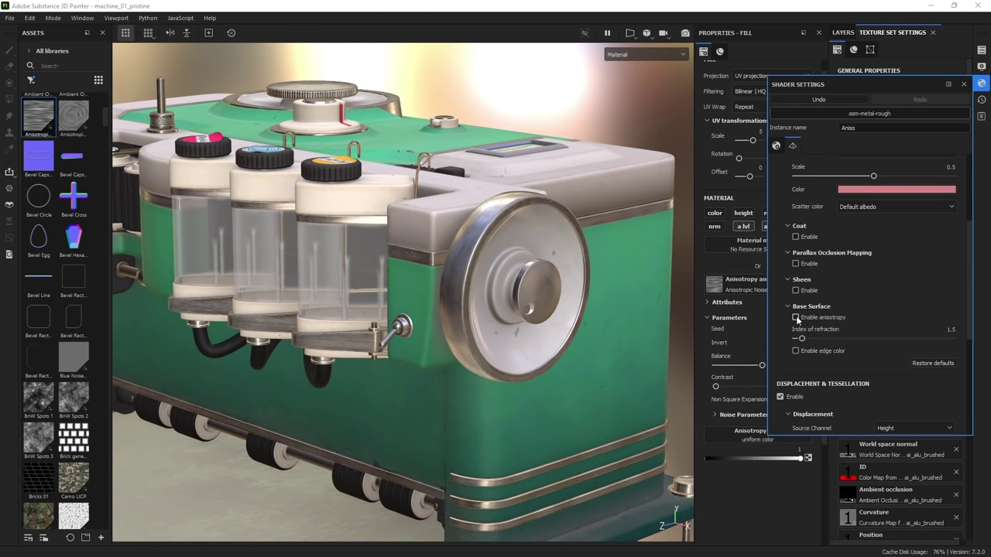
click(796, 319)
click(964, 84)
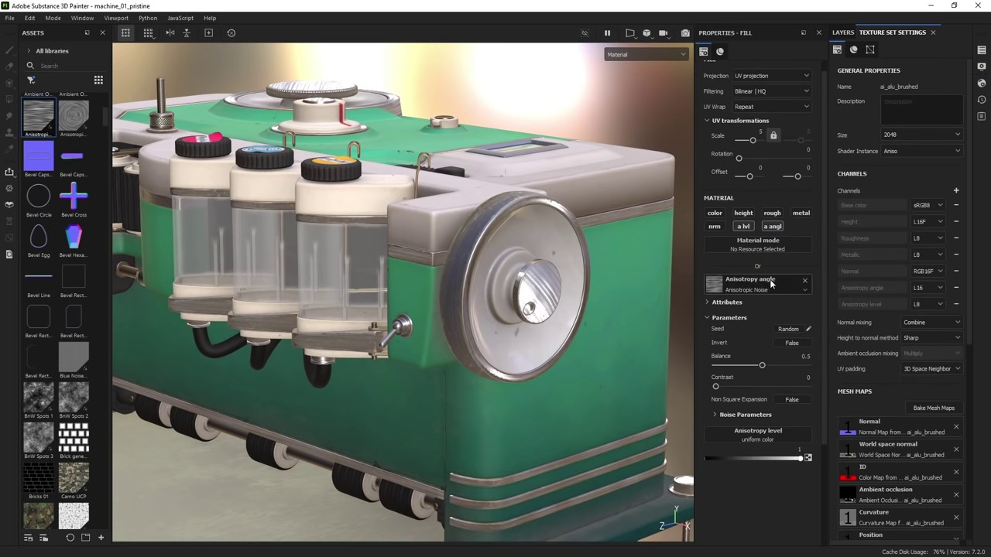
click(843, 32)
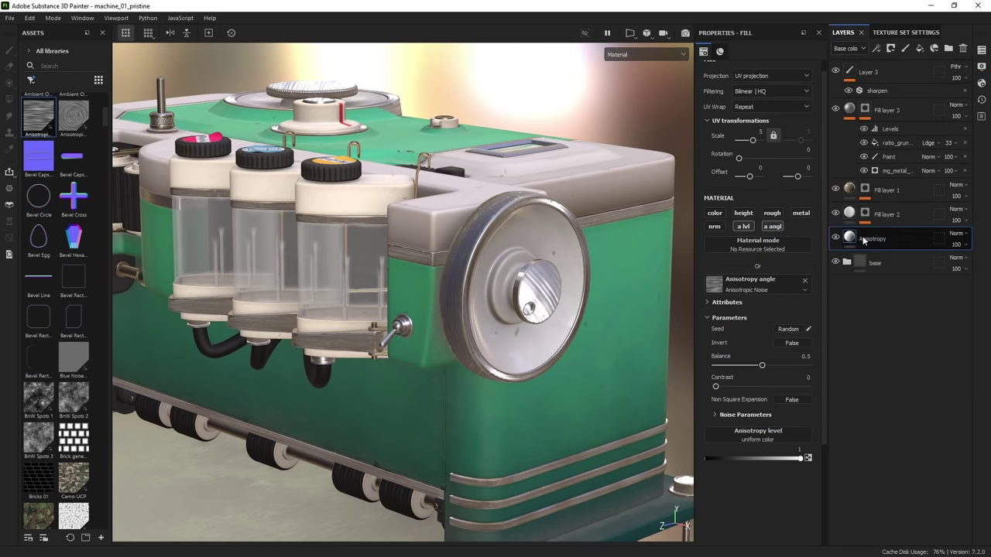
click(851, 50)
click(850, 125)
click(852, 48)
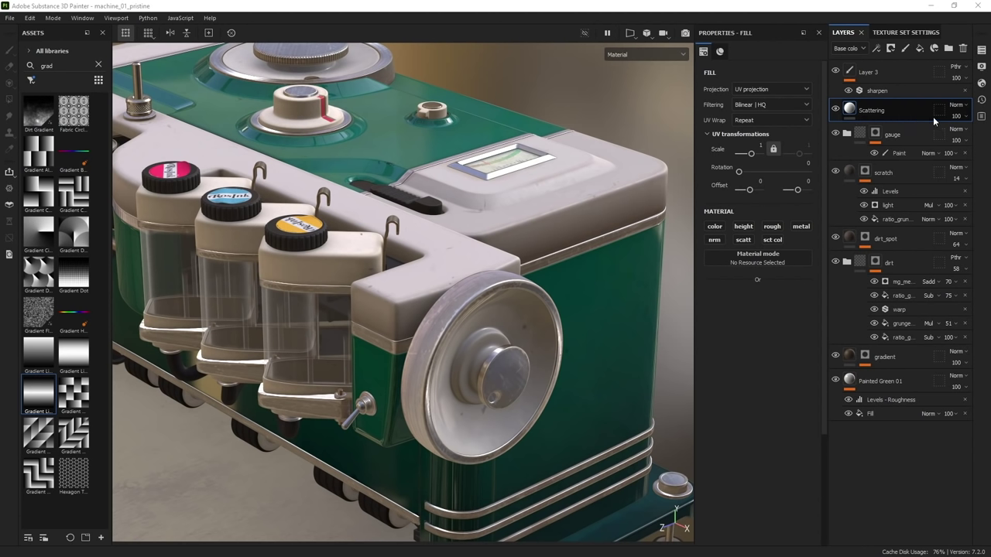
Step: Activate the scattering channel on the Scattering fill layer of ai_white_painted and set its value to 1
double_click(872, 113)
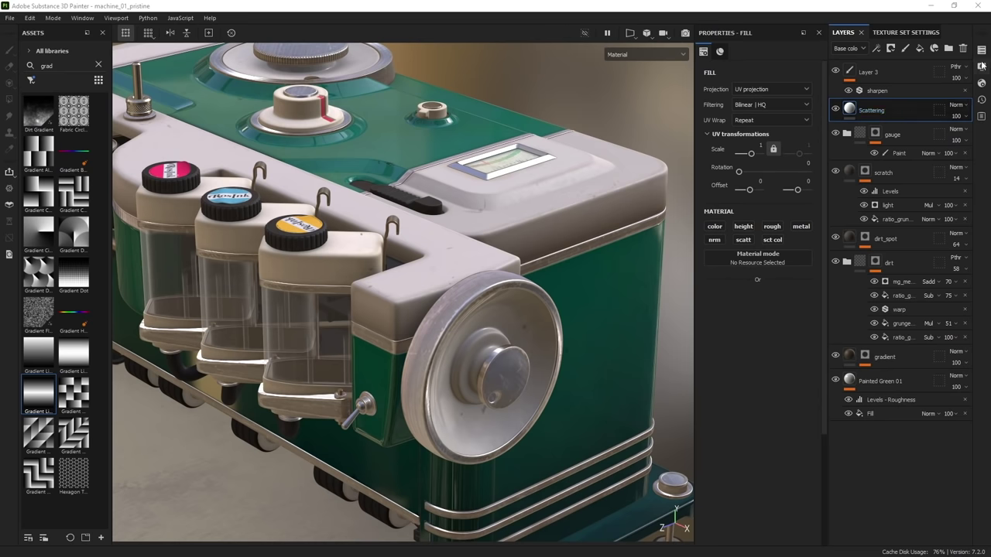
click(906, 33)
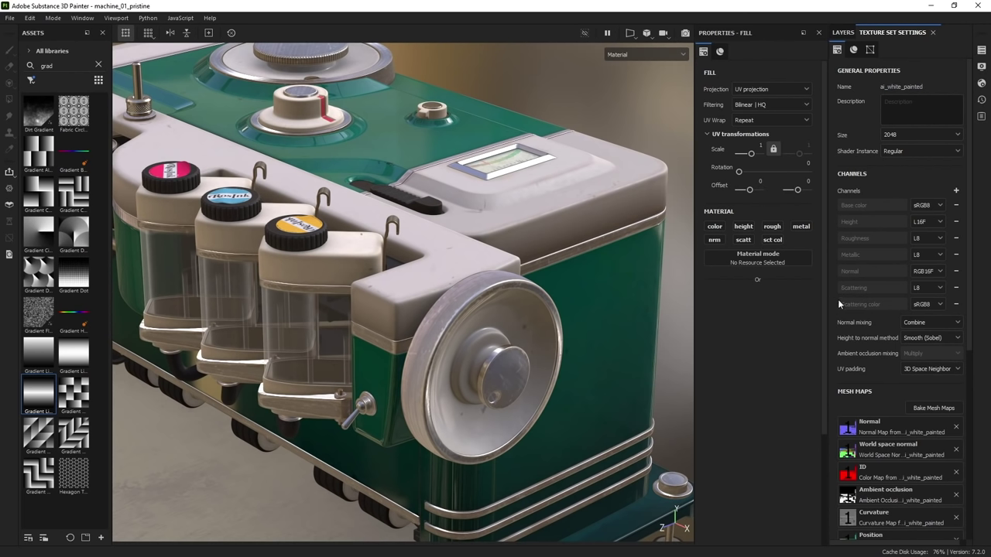
click(741, 241)
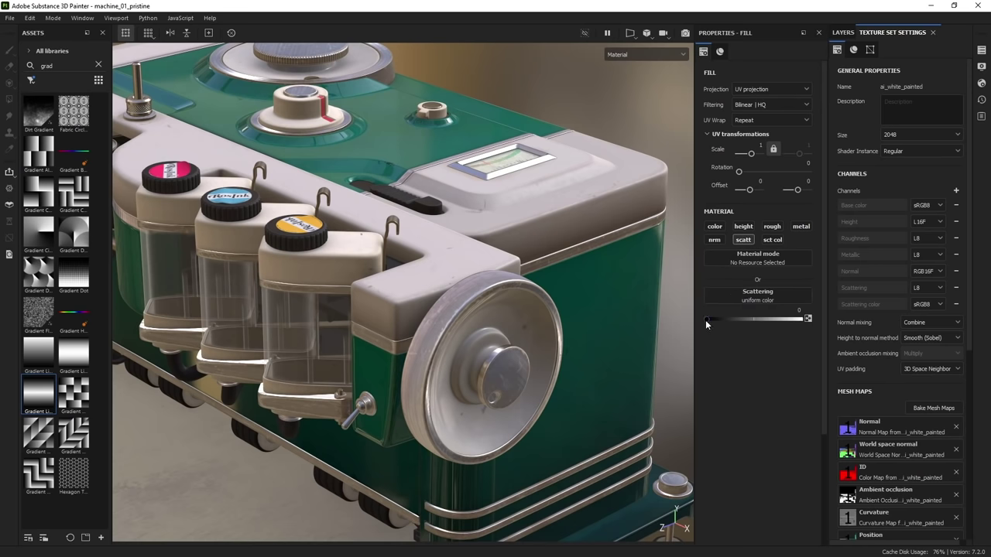
drag(706, 319, 811, 316)
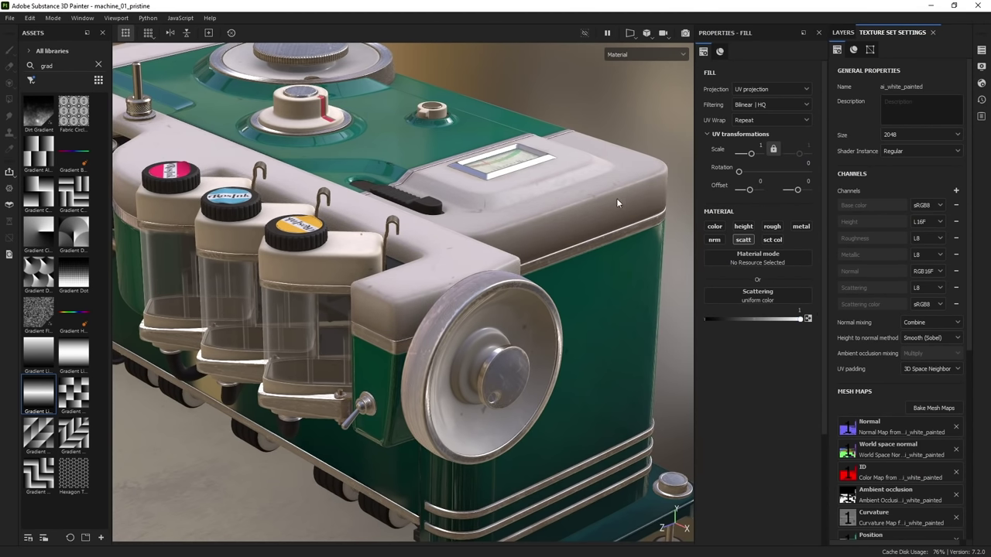
mouse_move(798, 321)
mouse_down()
mouse_move(696, 315)
mouse_move(808, 311)
mouse_up()
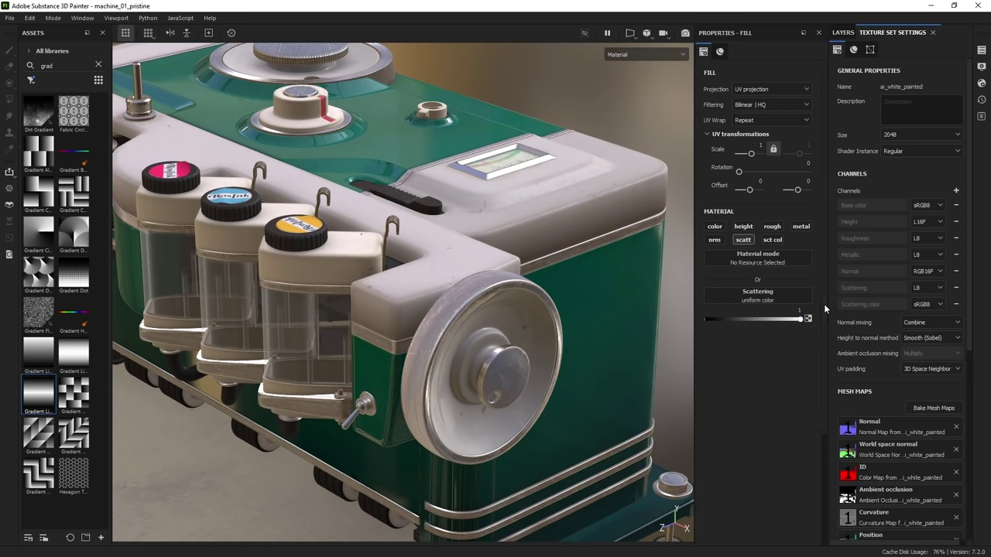
Step: Check the subsurface scattering options of the Regular shader and of the viewport display
click(982, 83)
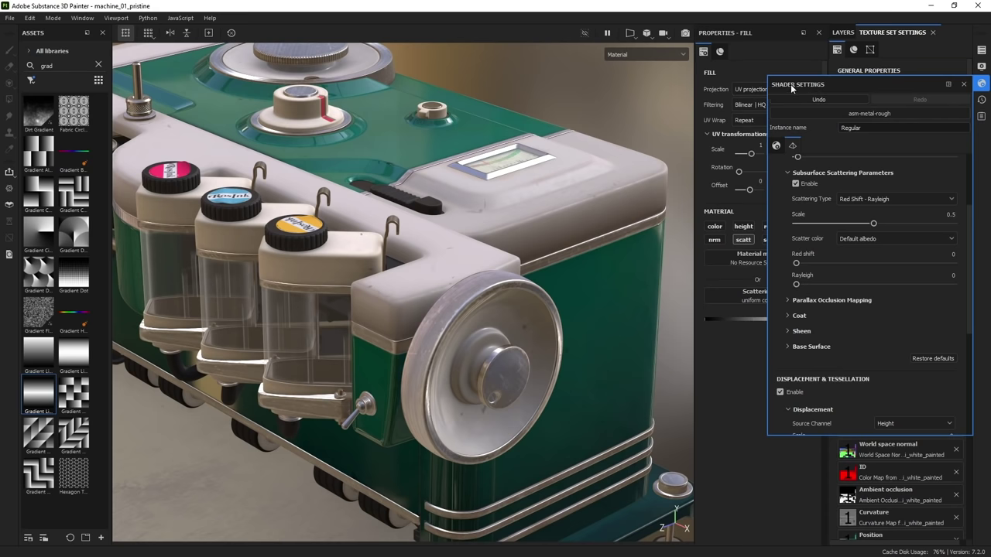
click(985, 68)
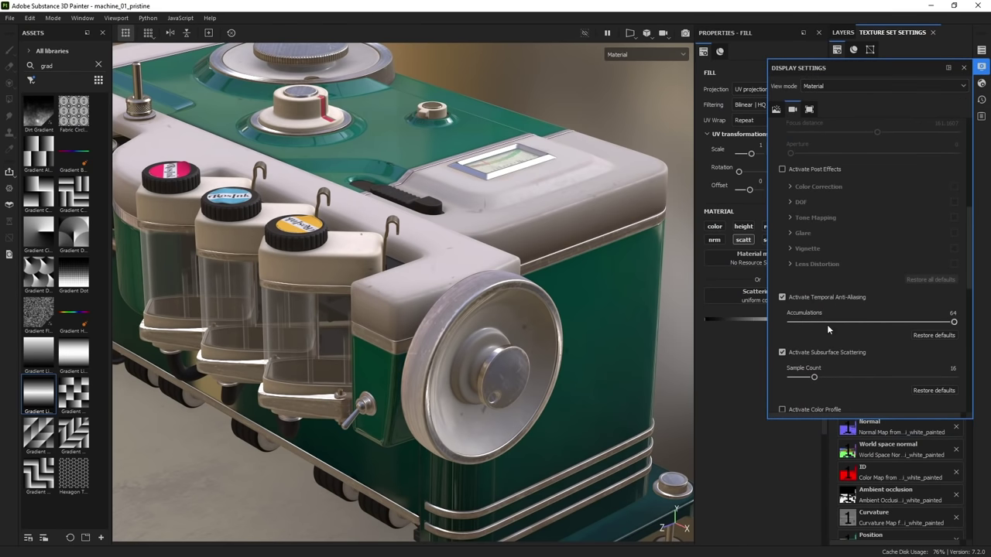
click(963, 68)
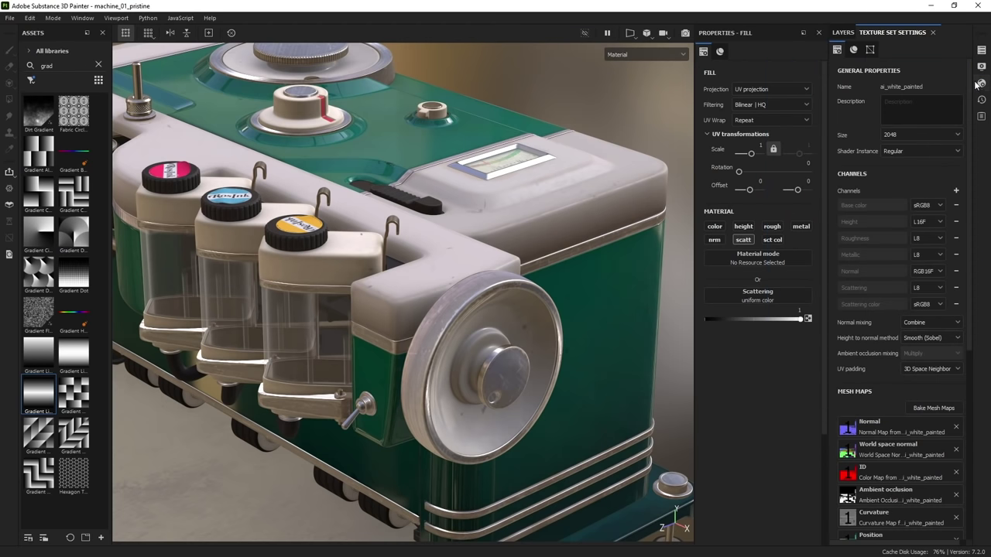
Step: Look through the Regular shader's scattering types, keep Red Shift - Rayleigh, and set the scatter color to ScatteringColor channel
click(981, 83)
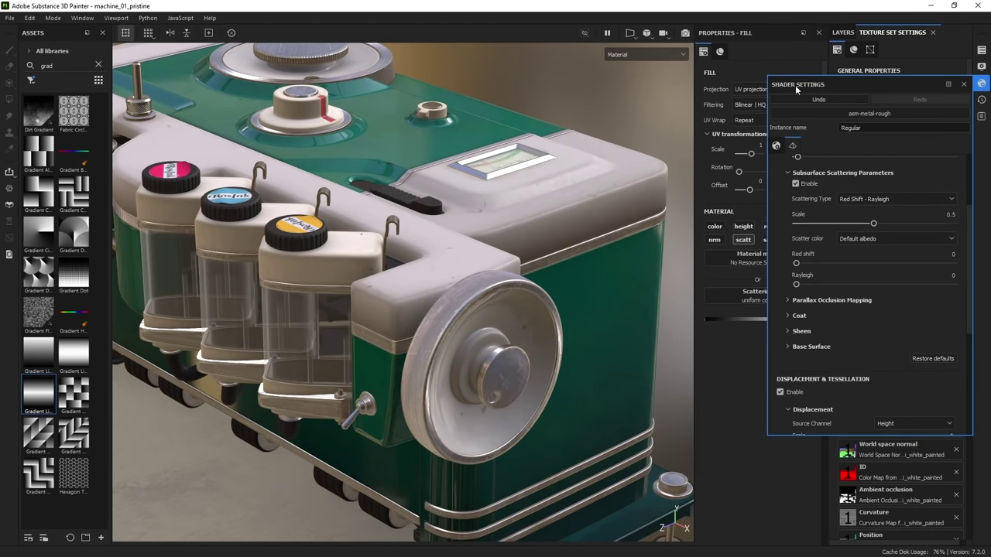
click(850, 202)
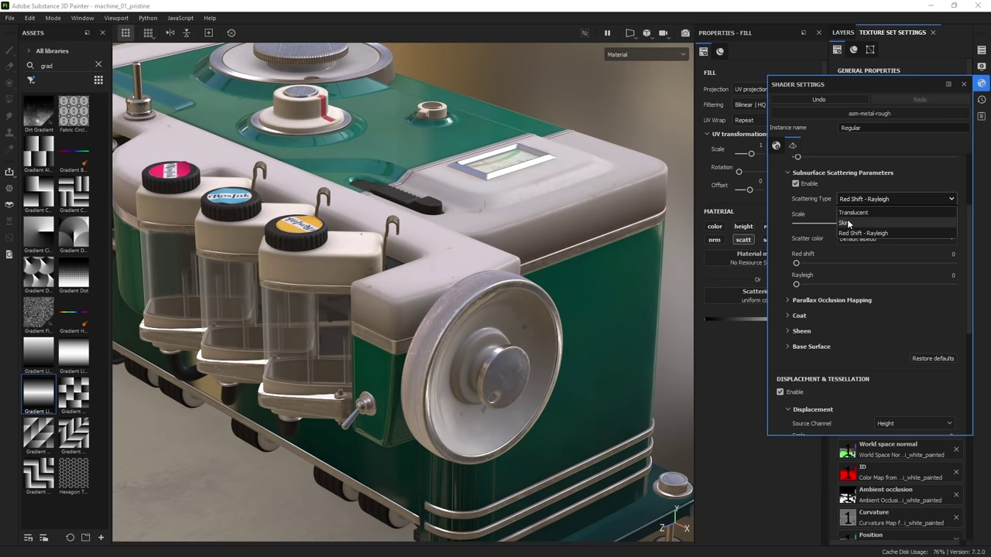
click(860, 202)
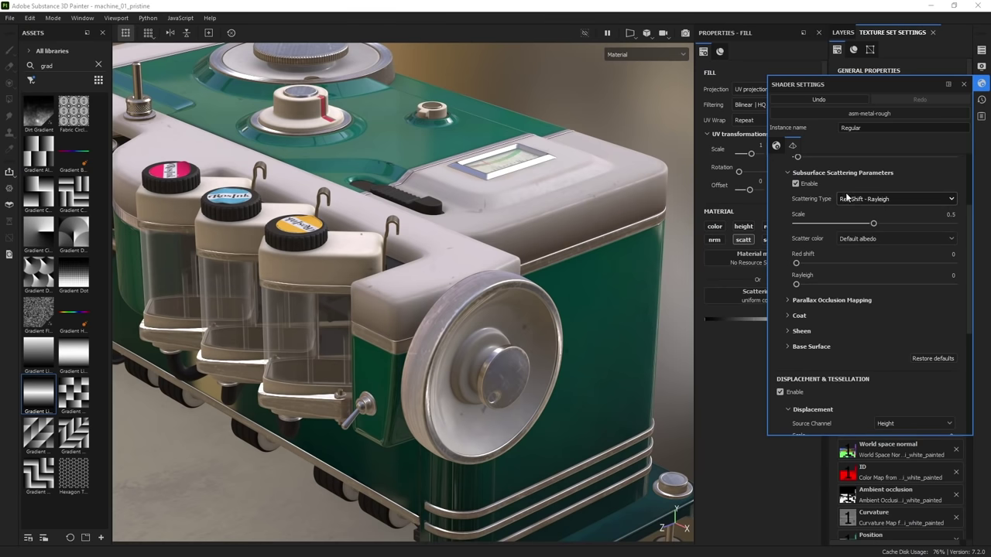
mouse_move(814, 243)
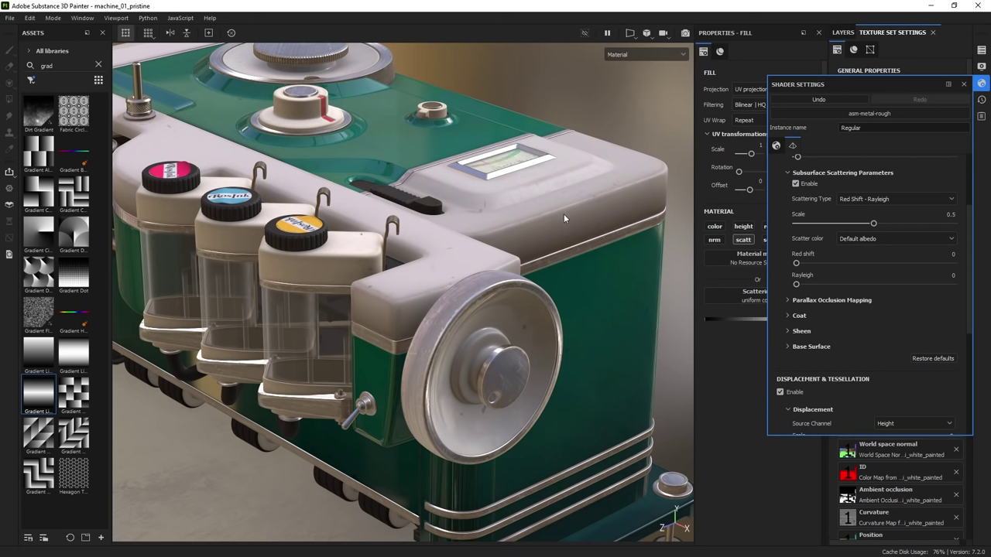
click(841, 240)
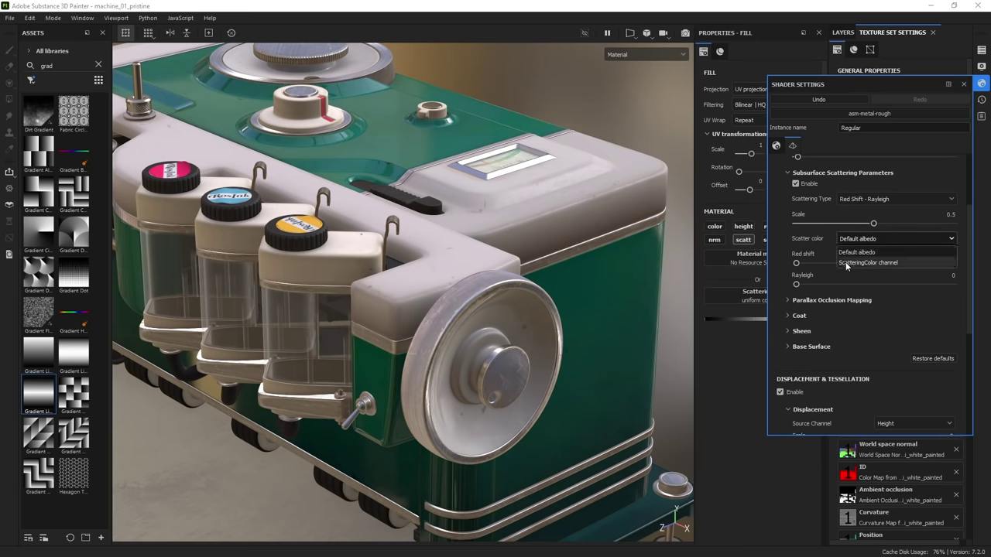
click(889, 263)
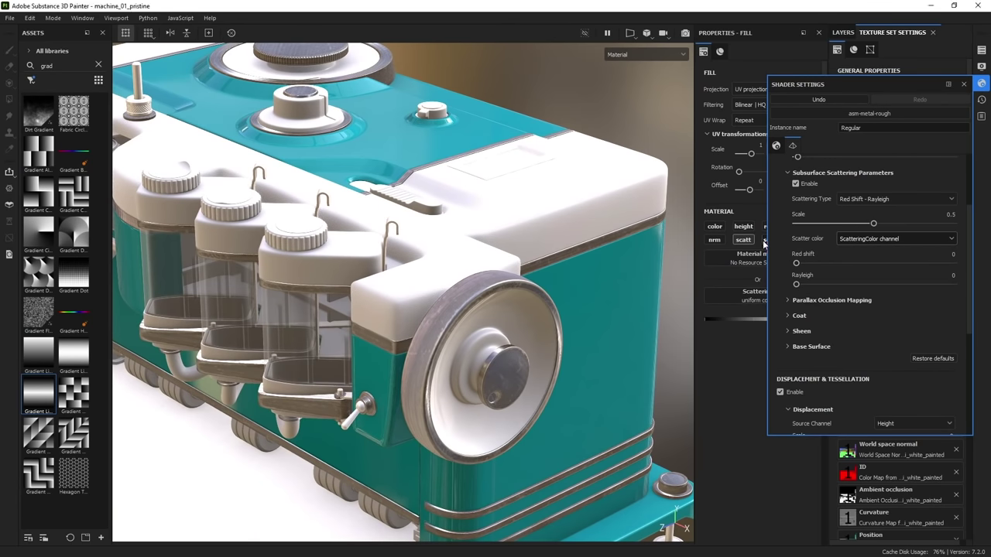
click(964, 83)
Step: Activate the scattering color channel on the Scattering fill layer and set its color to a bright magenta
click(772, 239)
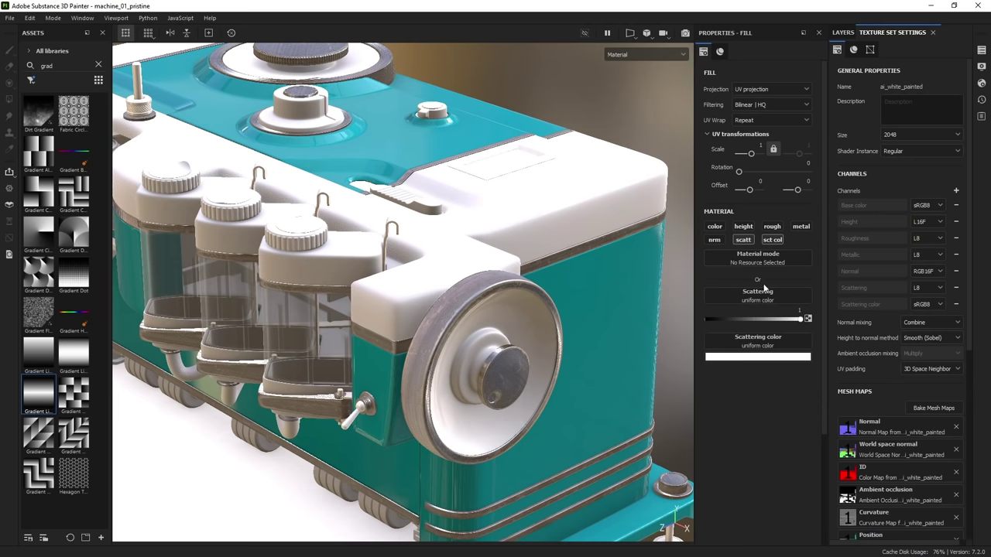
click(782, 358)
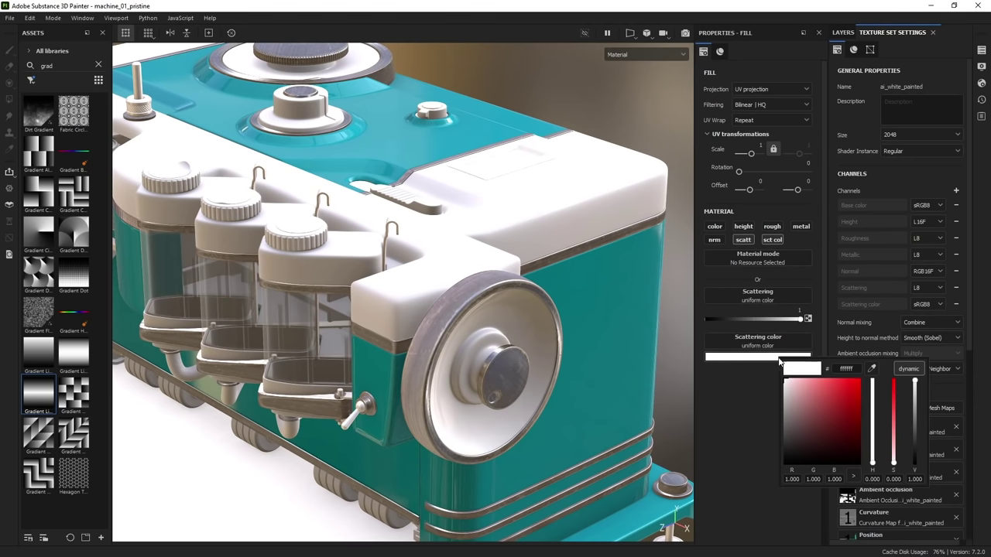
click(874, 403)
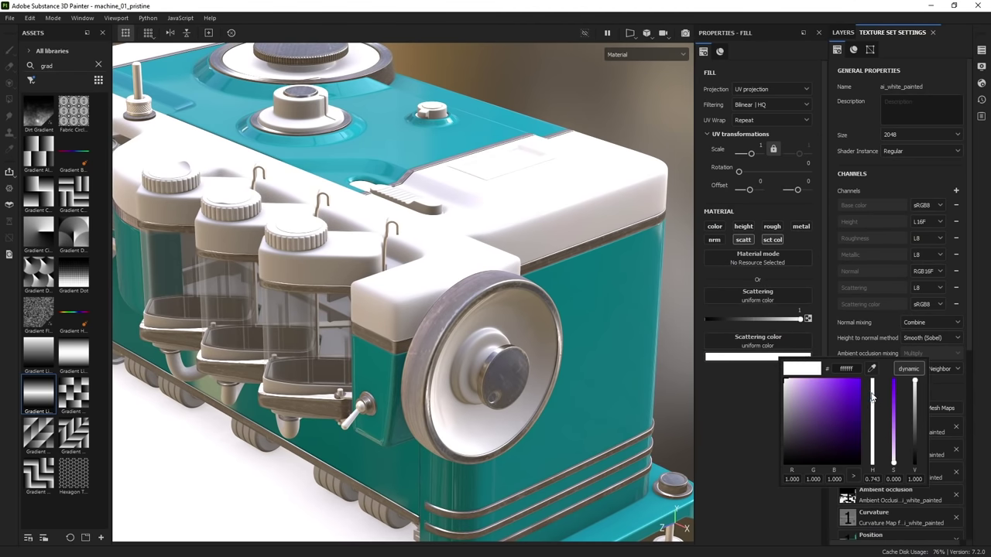
click(873, 392)
click(857, 395)
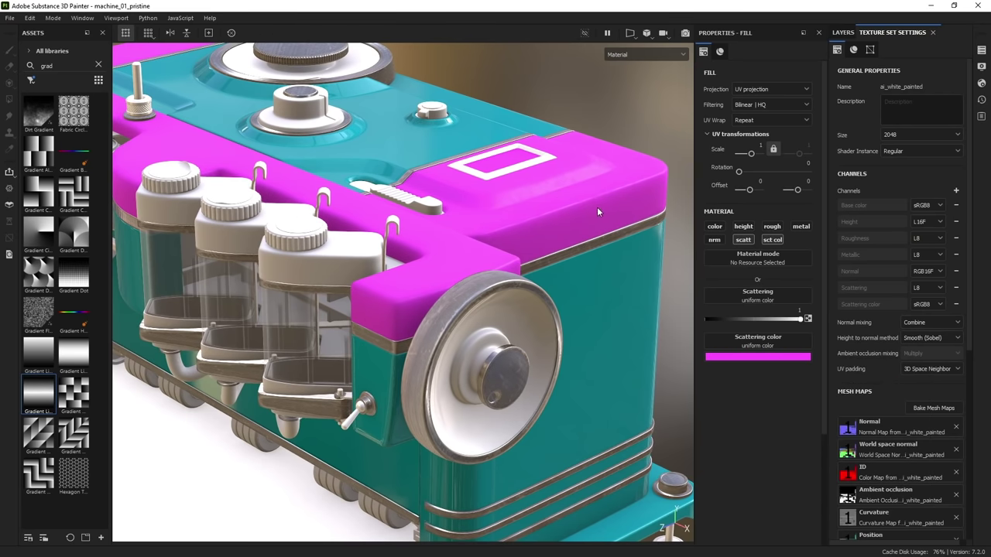
Step: Activate the base color channel on the Scattering fill layer and set its color to mint green (6fffb7)
click(712, 227)
click(752, 313)
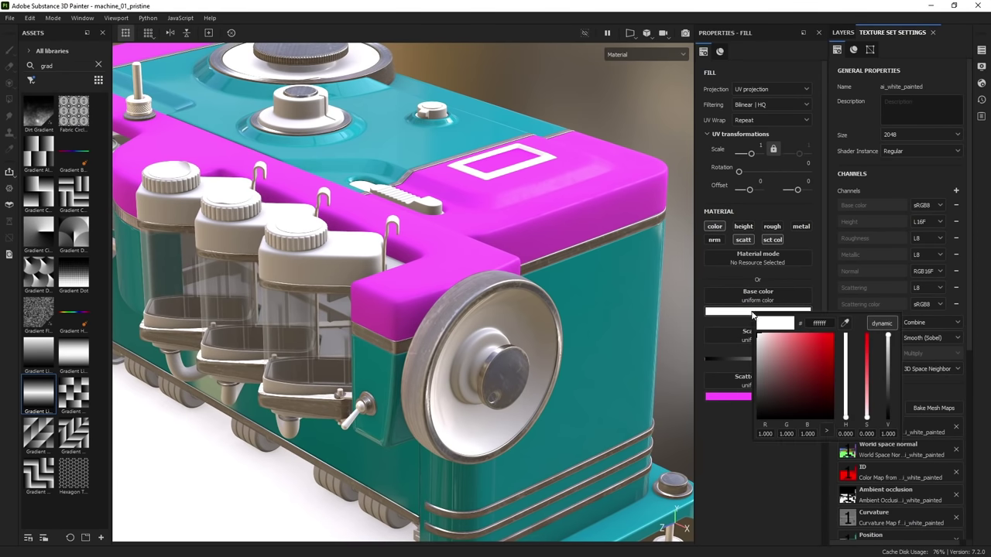
mouse_move(847, 367)
mouse_down()
mouse_move(846, 358)
mouse_move(846, 386)
mouse_up()
drag(801, 341, 800, 333)
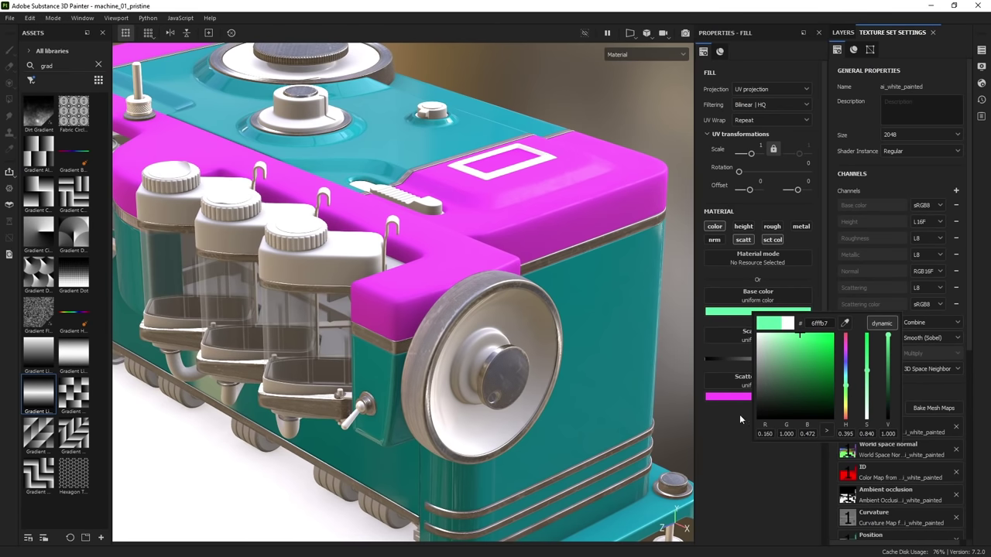
click(716, 420)
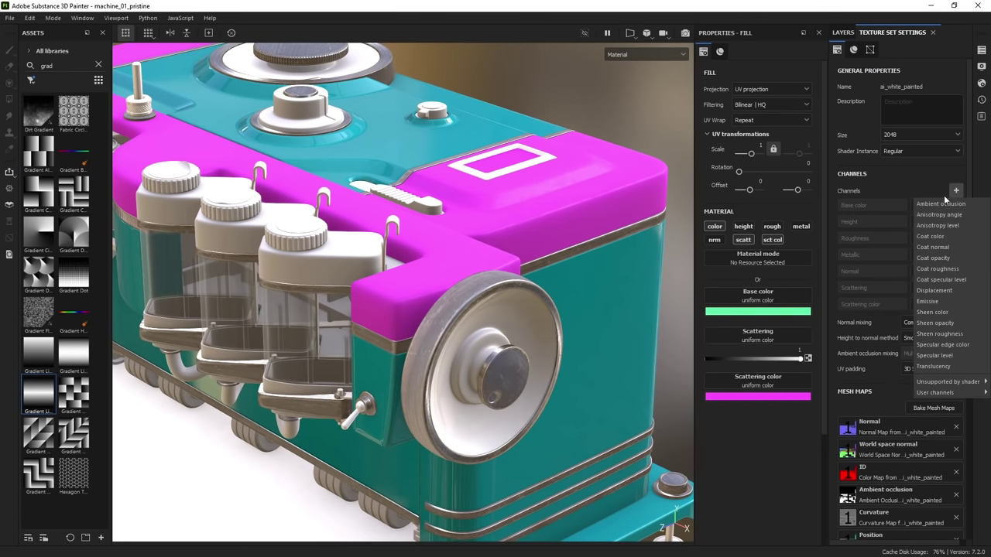
Step: Add a Translucency channel to ai_white_painted and assign Gradient Linear 3 to it on the Scattering fill layer
click(928, 367)
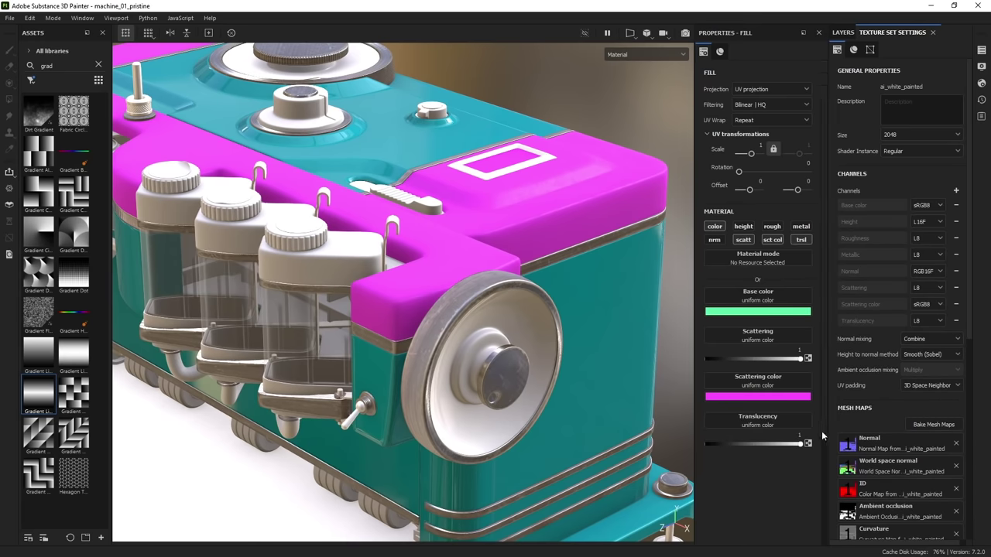
mouse_move(31, 391)
mouse_down()
mouse_move(321, 386)
mouse_move(746, 408)
mouse_move(751, 425)
mouse_up()
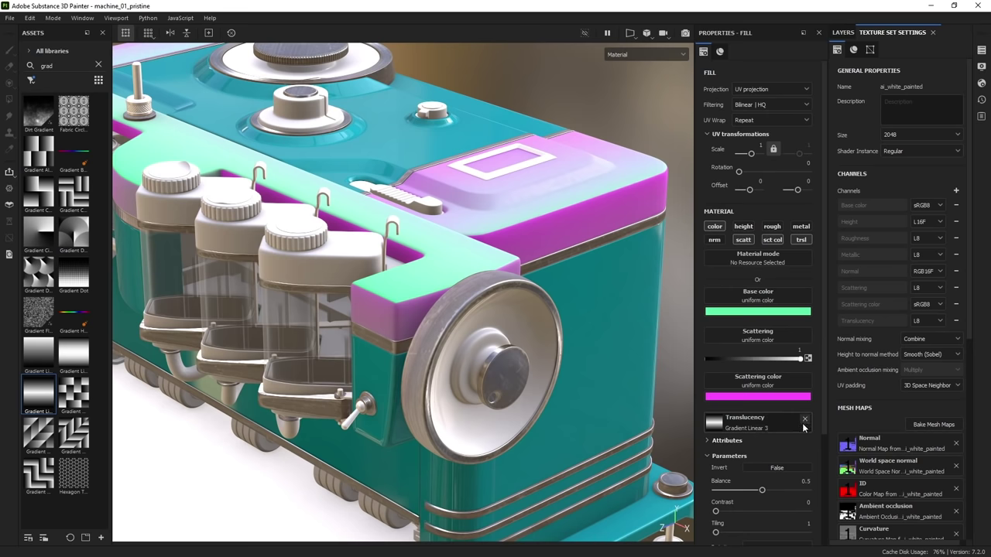
Step: Set the scatter color of the Regular shader's subsurface scattering to Default albedo
click(982, 84)
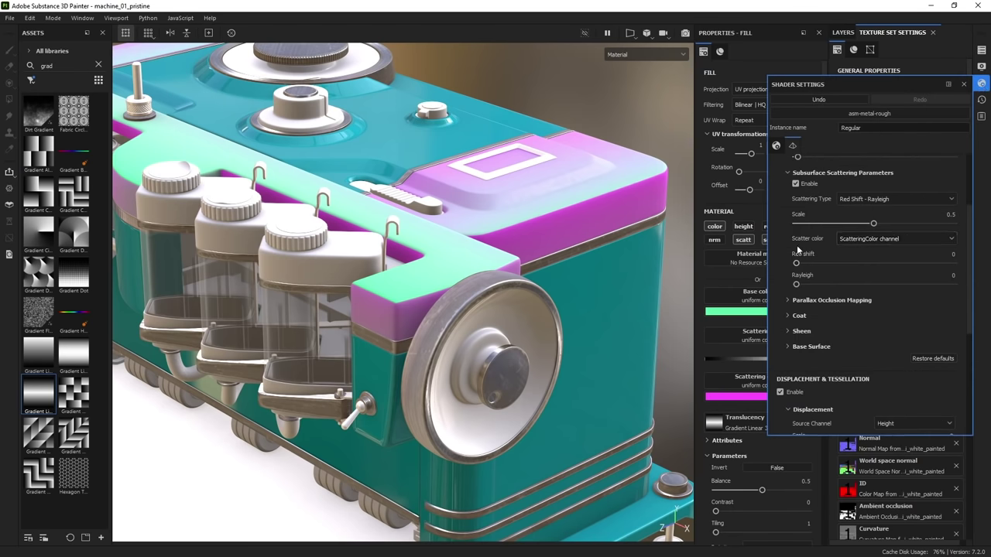
click(848, 241)
click(851, 255)
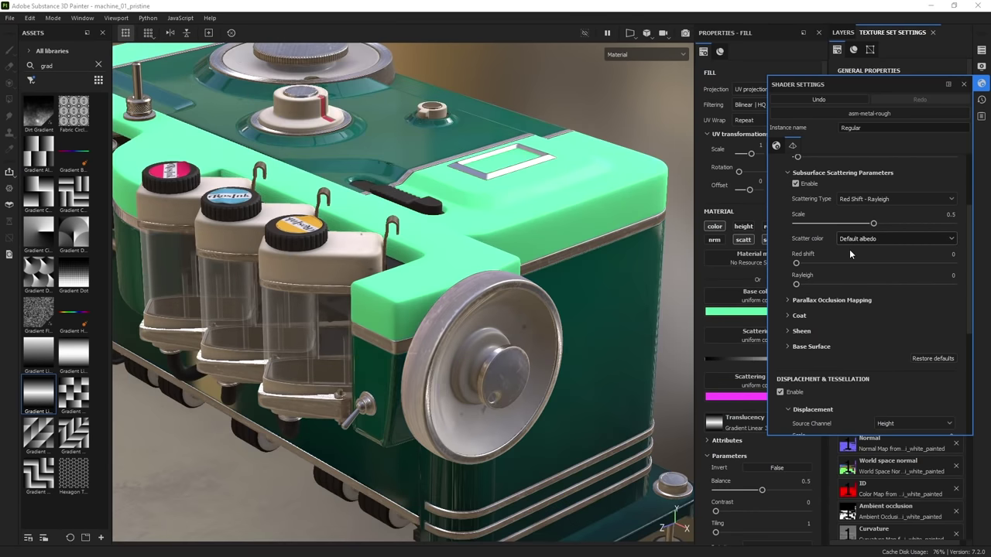
Step: Deactivate the base color, scattering color and translucency channels on the Scattering fill layer, leaving only scattering active
click(714, 226)
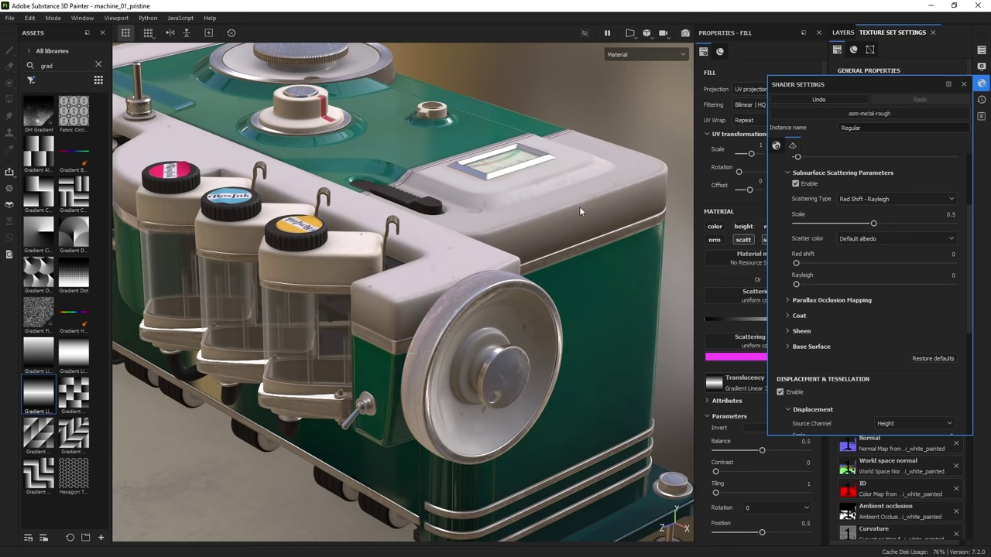
click(964, 84)
click(778, 241)
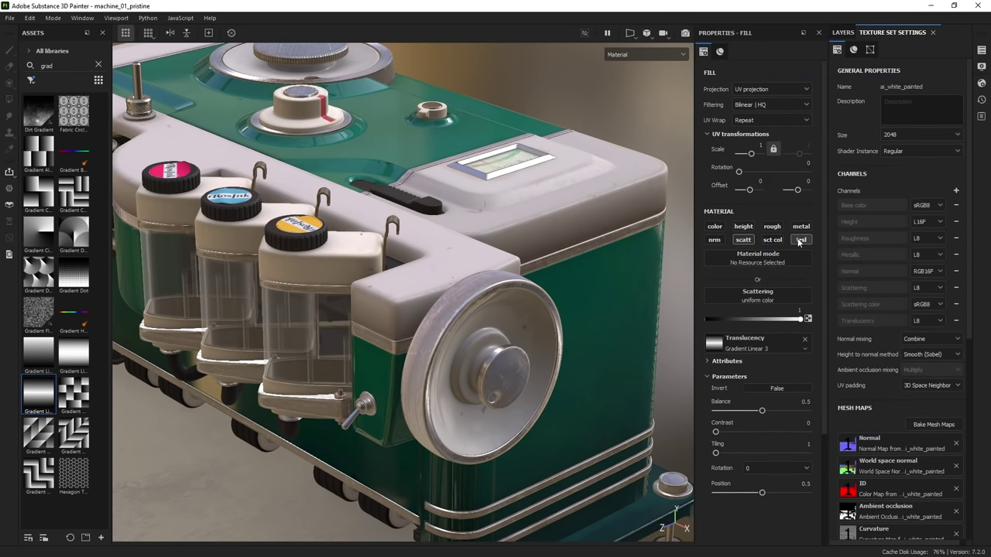
click(801, 240)
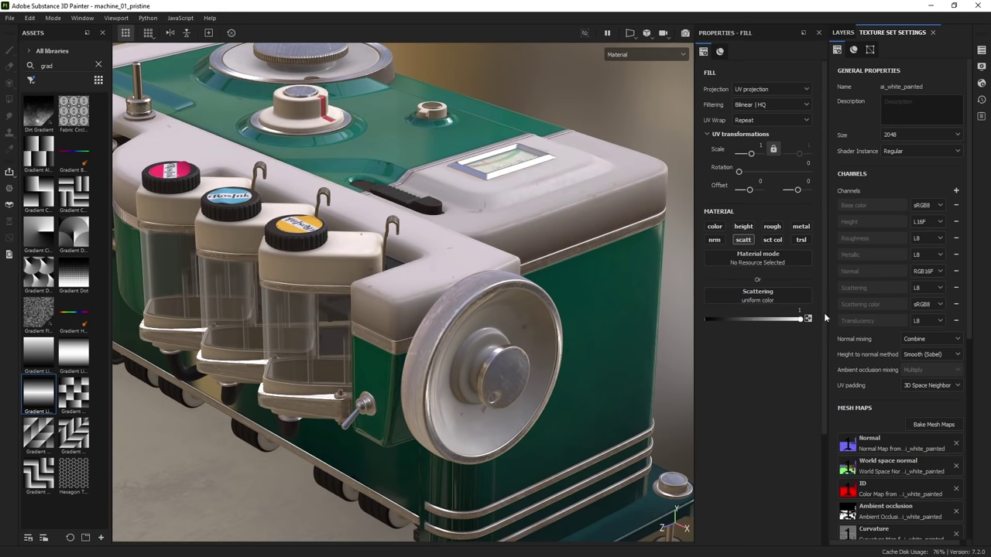
Step: Try the Regular shader's Red shift and Rayleigh parameters in turn at 1, resetting each to 0
click(981, 83)
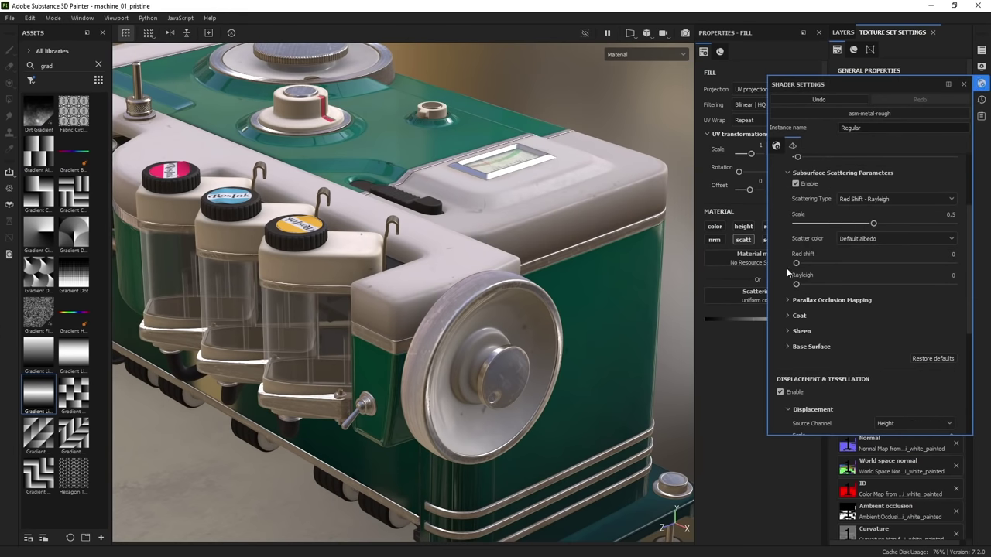
drag(798, 265, 964, 253)
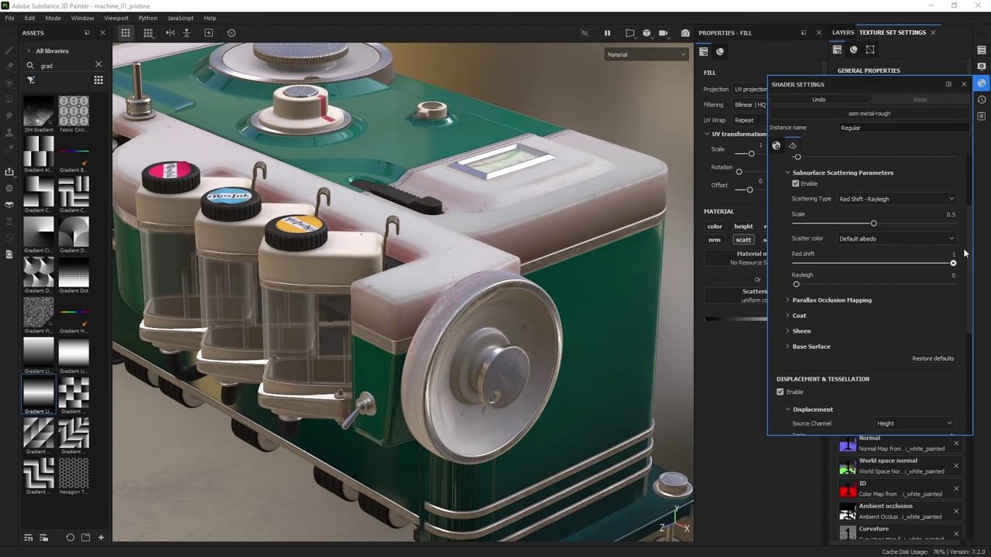
mouse_move(967, 253)
mouse_down()
mouse_move(849, 280)
mouse_move(785, 280)
mouse_move(957, 263)
mouse_up()
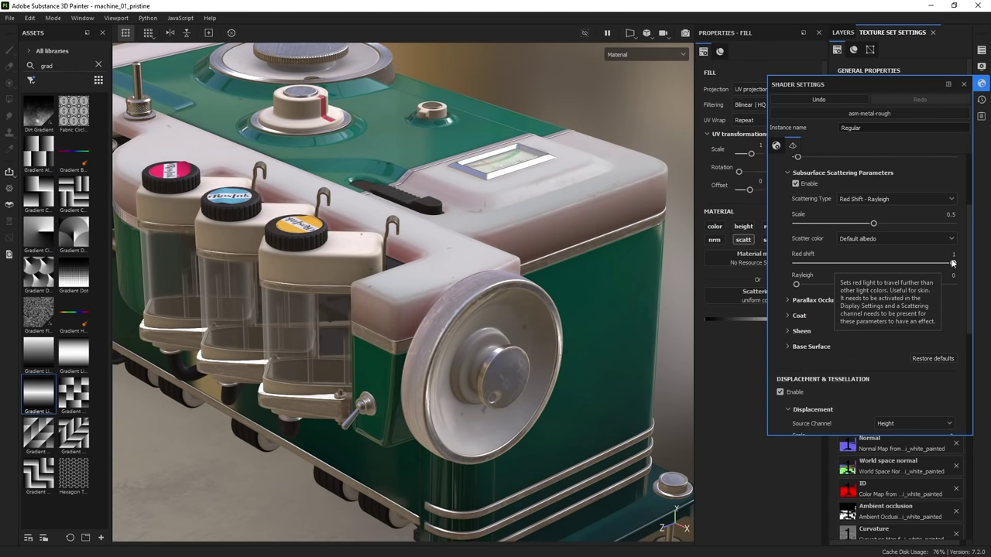
drag(954, 264, 751, 271)
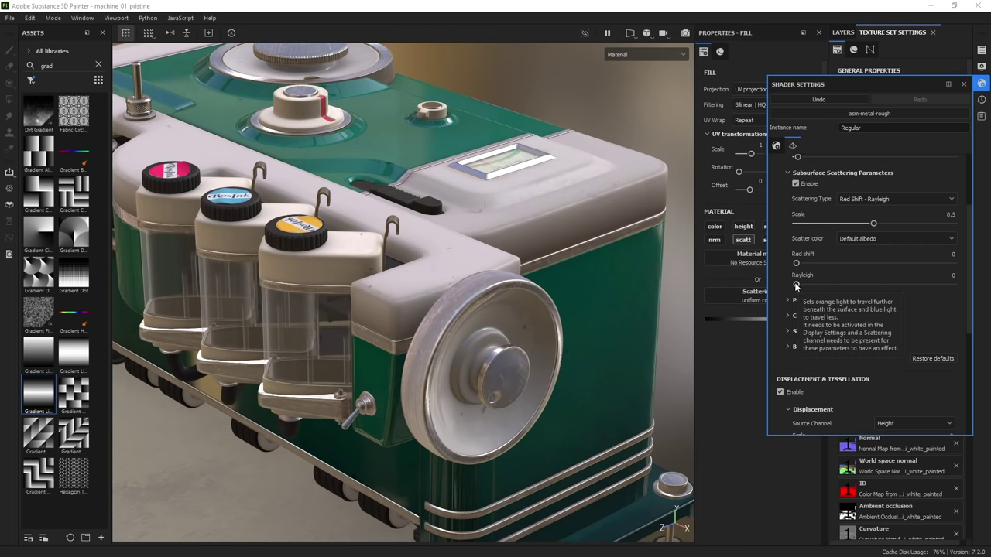
drag(796, 285, 989, 279)
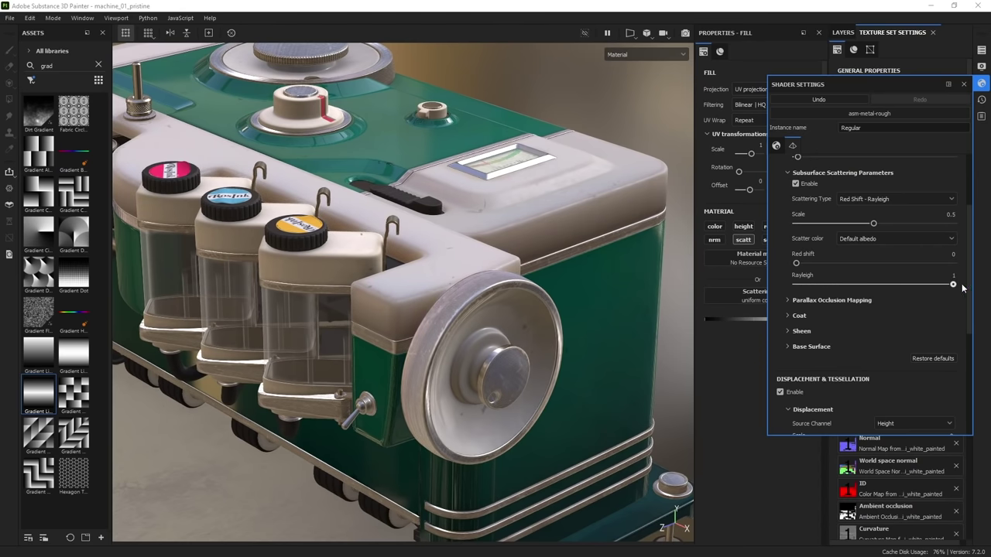
drag(953, 286, 772, 292)
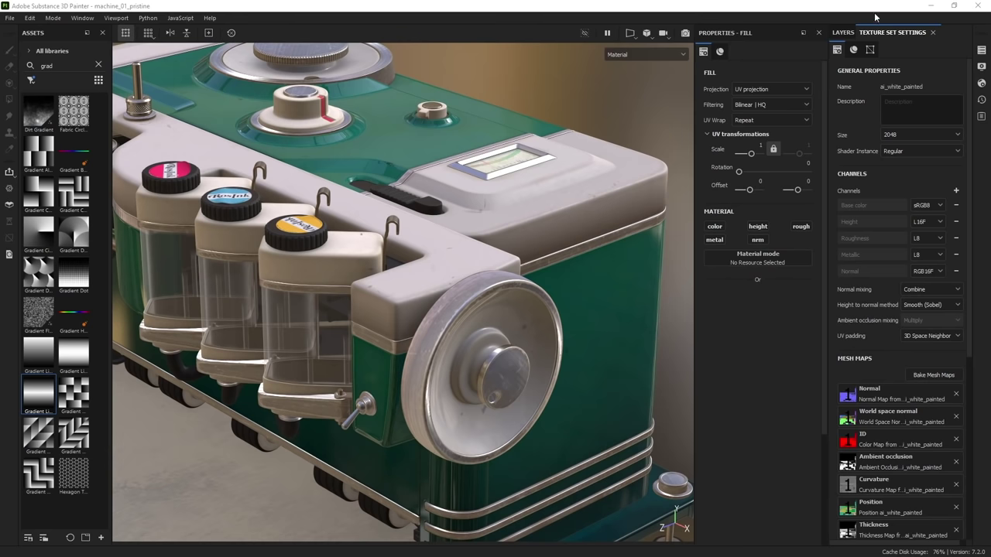
Step: Add the Sheen color, Sheen roughness and Sheen opacity channels to ai_white_painted with the Sheen fill layer selected
click(843, 33)
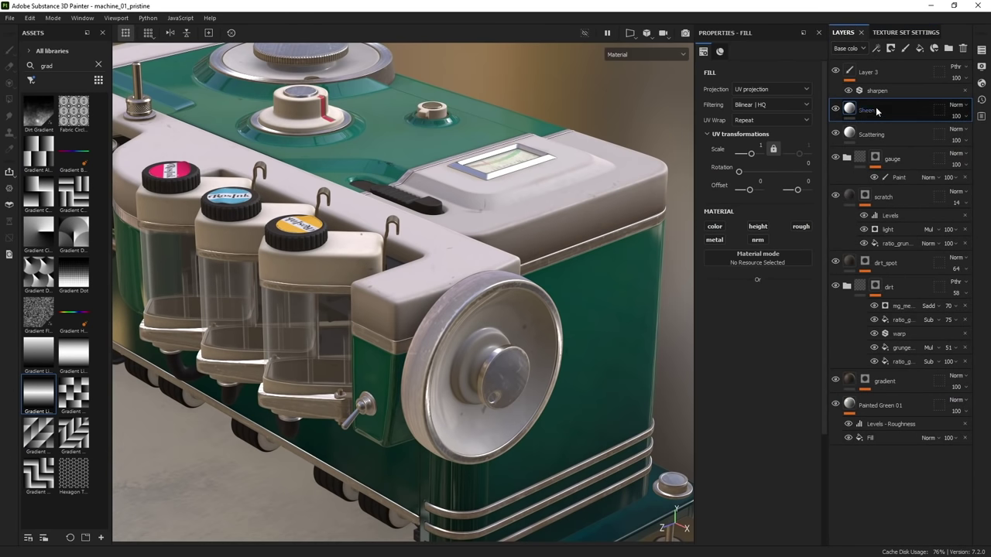
click(901, 33)
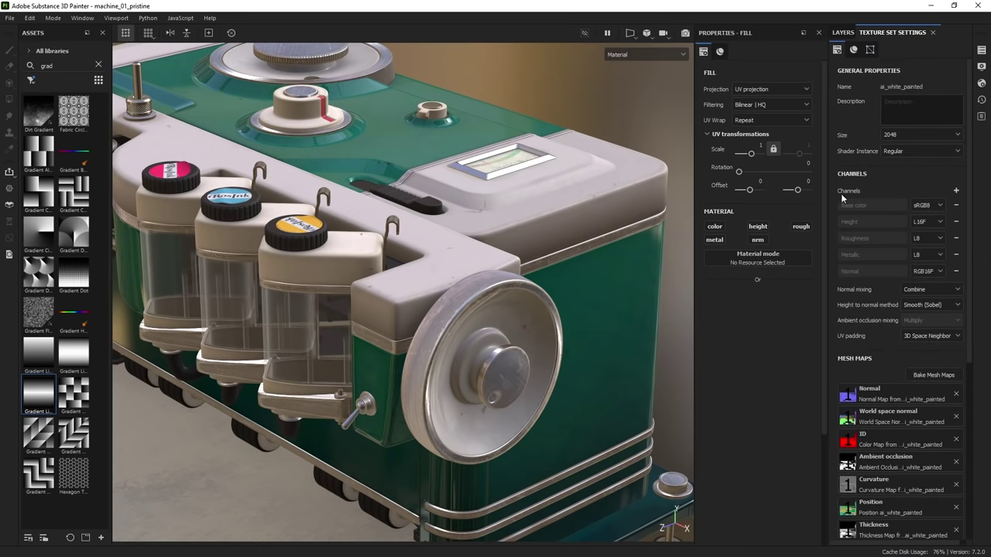
click(957, 191)
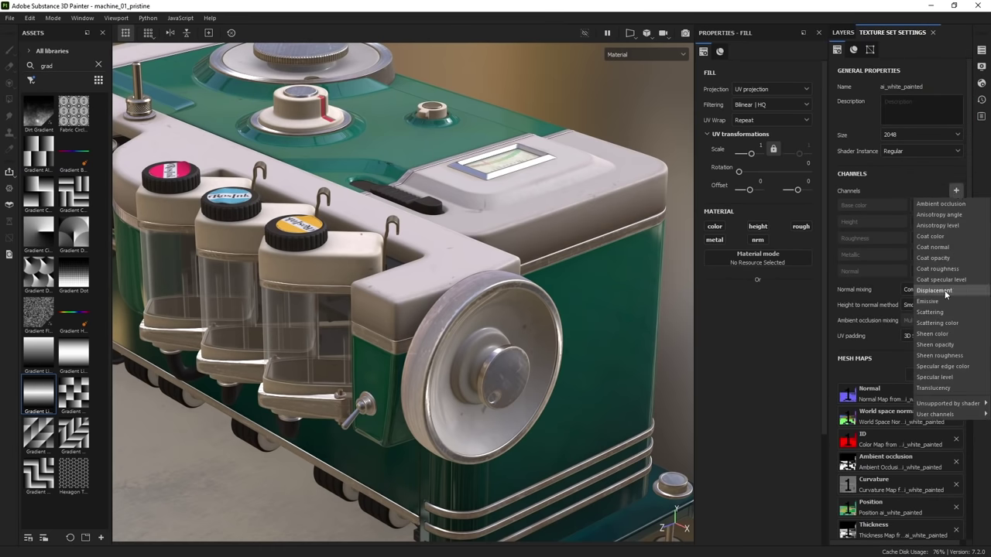
click(922, 338)
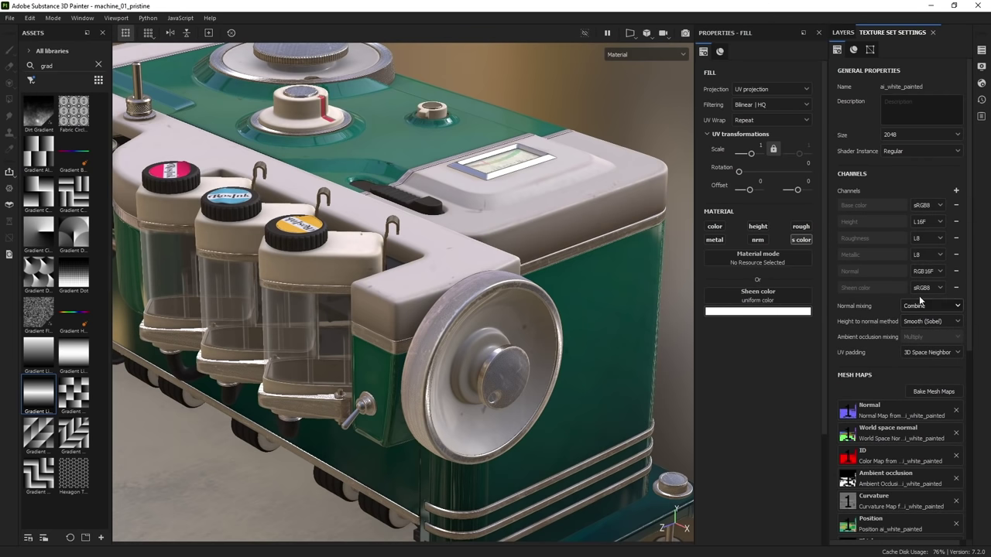
click(957, 191)
click(950, 344)
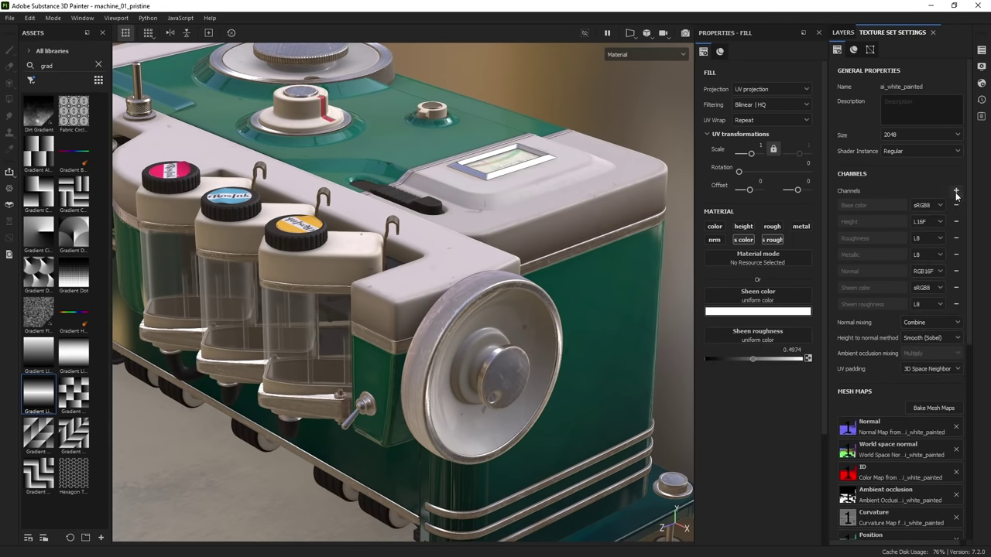
click(956, 191)
click(948, 335)
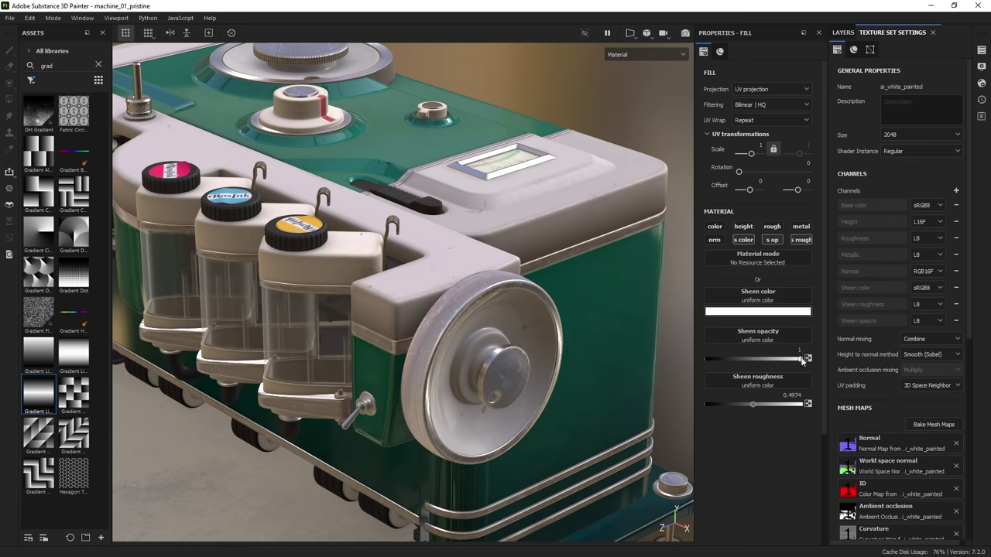
Step: Enable the Sheen parameter of the Regular asm-metal-rough shader
click(982, 83)
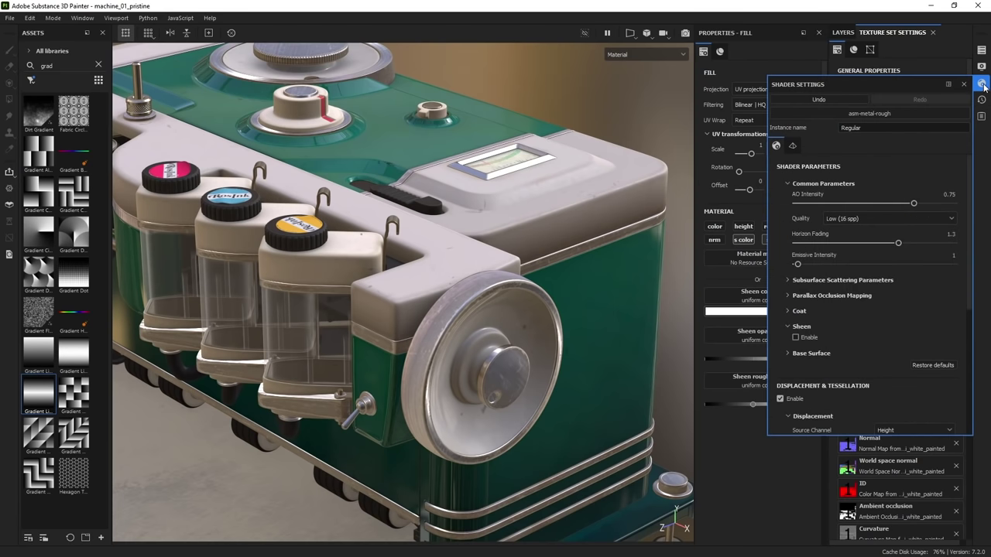
click(799, 338)
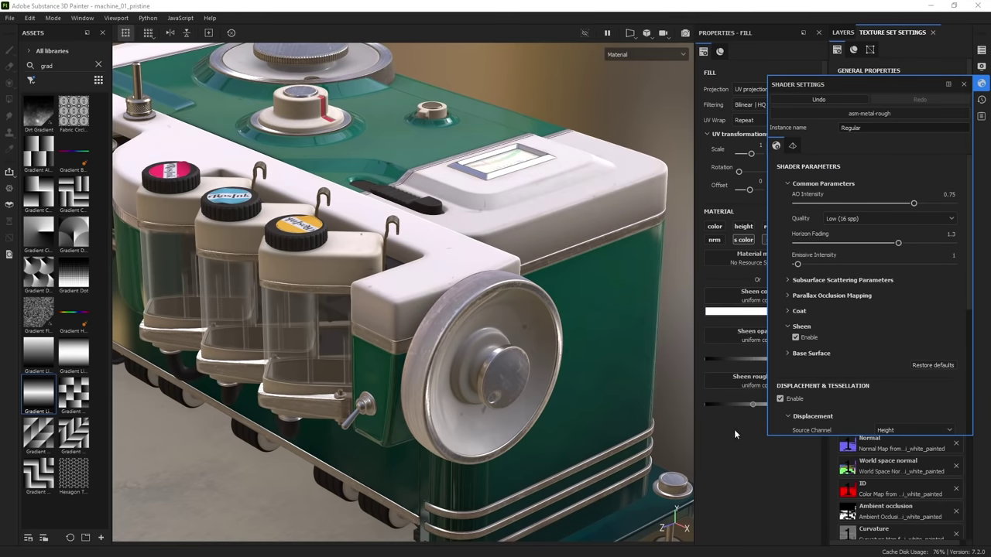
click(964, 84)
Step: Set the Sheen fill layer's sheen color to purple (a080f0) and adjust its sheen opacity and sheen roughness
click(782, 312)
drag(878, 391, 876, 374)
mouse_move(822, 351)
mouse_down()
mouse_move(834, 341)
mouse_move(821, 338)
mouse_up()
click(874, 364)
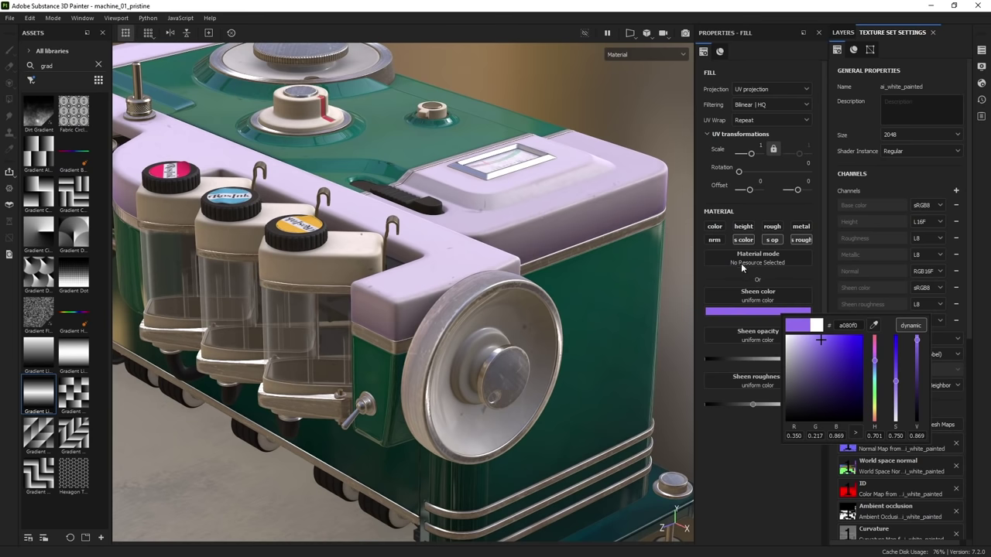
click(728, 443)
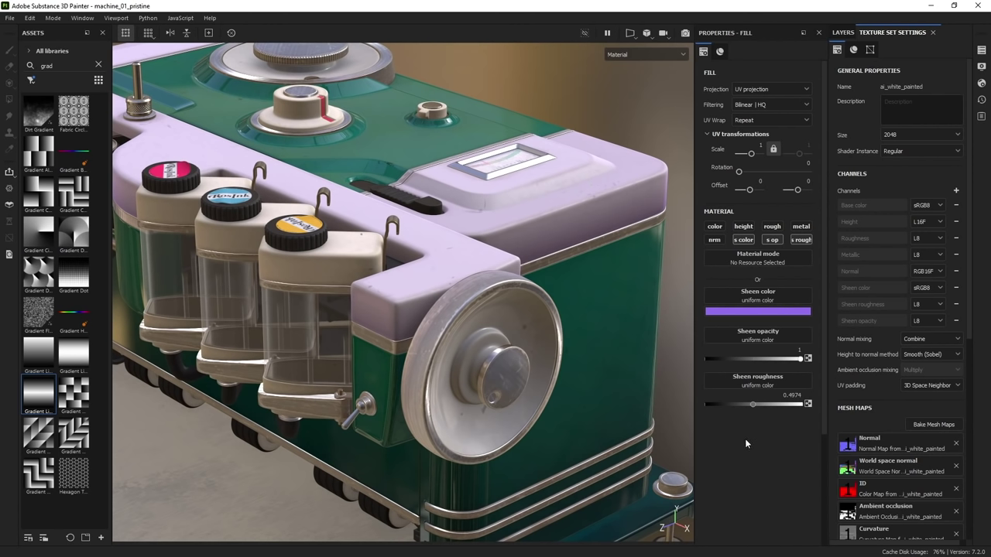
mouse_move(801, 361)
mouse_down()
mouse_move(778, 360)
mouse_move(814, 361)
mouse_up()
mouse_move(751, 406)
mouse_down()
mouse_move(803, 403)
mouse_move(753, 407)
mouse_up()
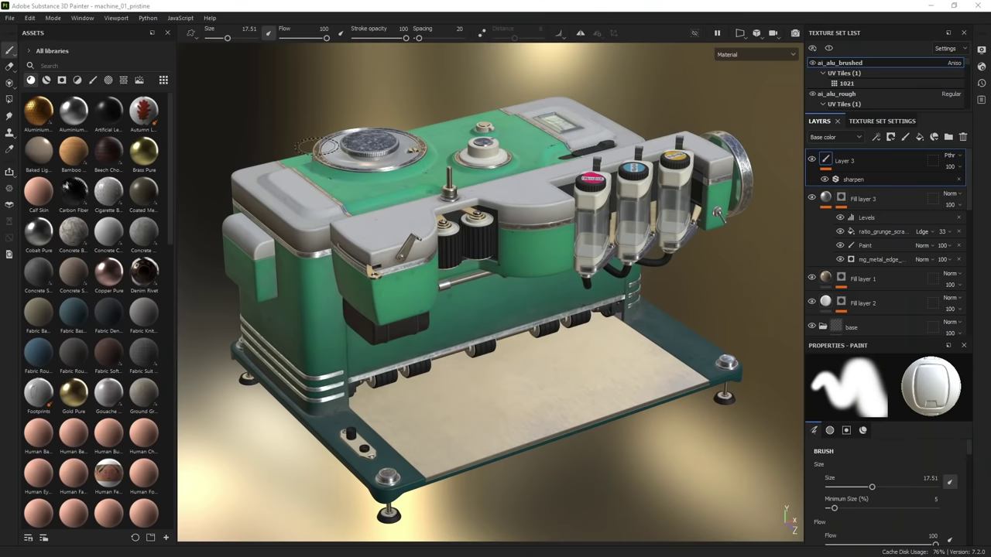
Step: Compare Sharp and Smooth (Sobel) as the height to normal method of ai_alu_brushed on the round dial, keeping Sharp
alt+right_drag(325, 147, 345, 125)
alt+middle_drag(339, 142, 493, 333)
scroll(416, 248, up, 5)
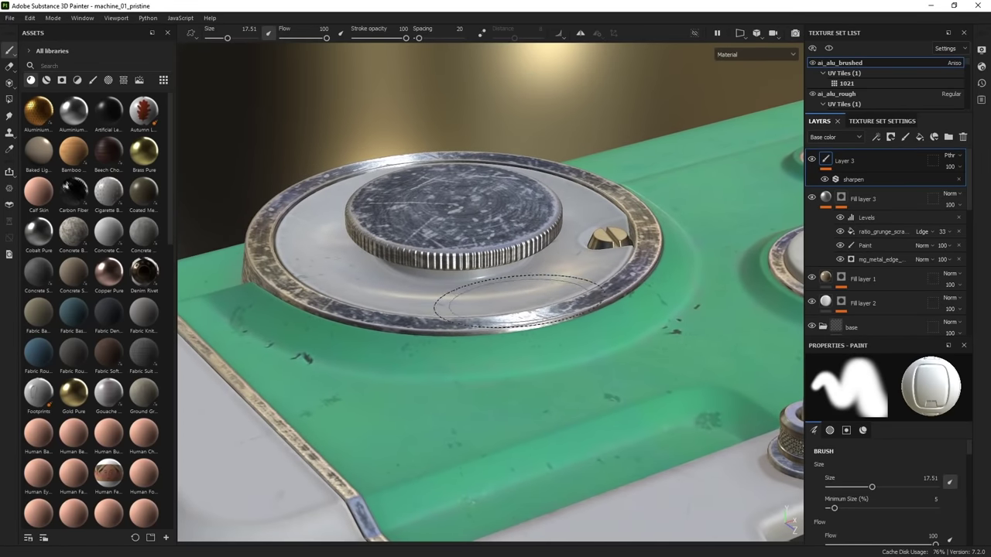
click(877, 124)
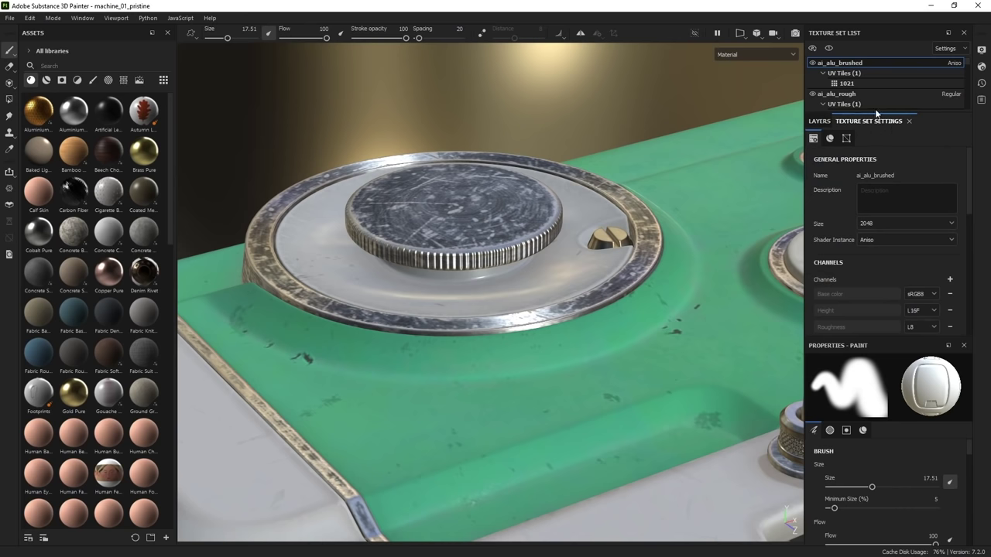
scroll(837, 212, down, 5)
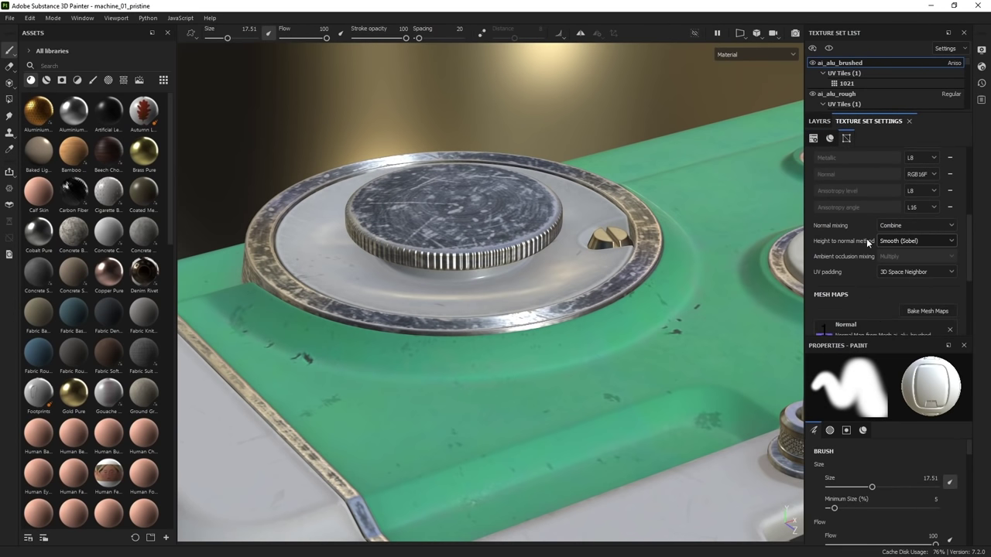
click(895, 241)
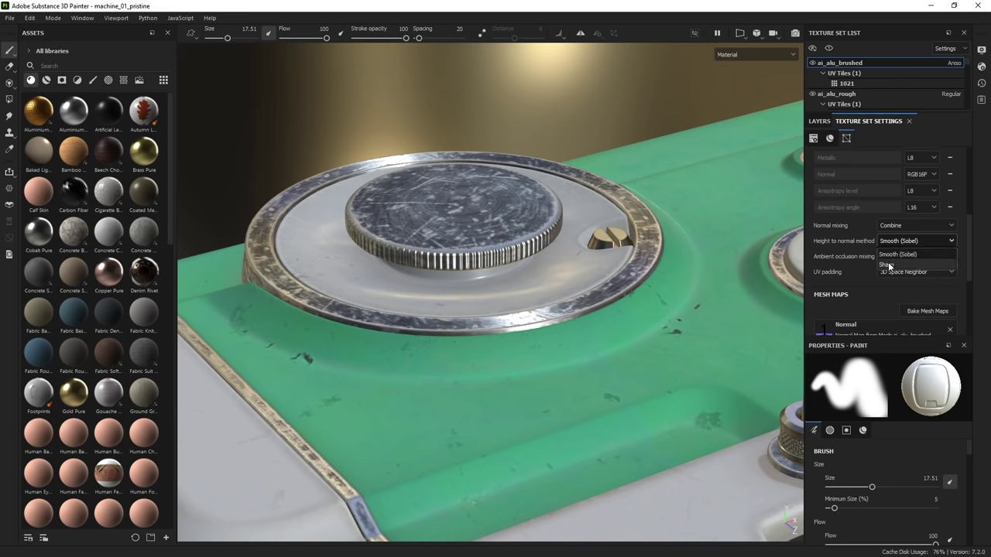
click(889, 266)
click(885, 242)
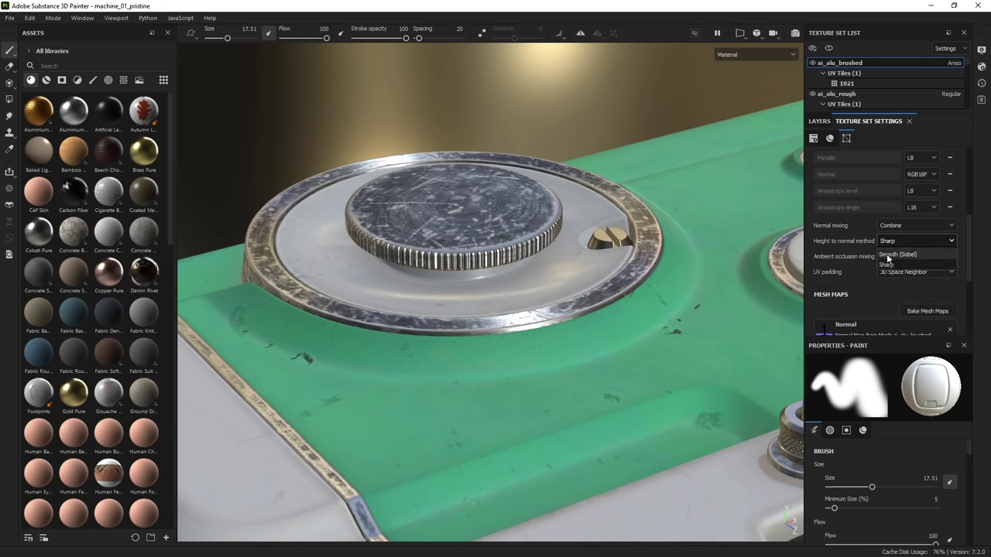
click(888, 255)
click(890, 243)
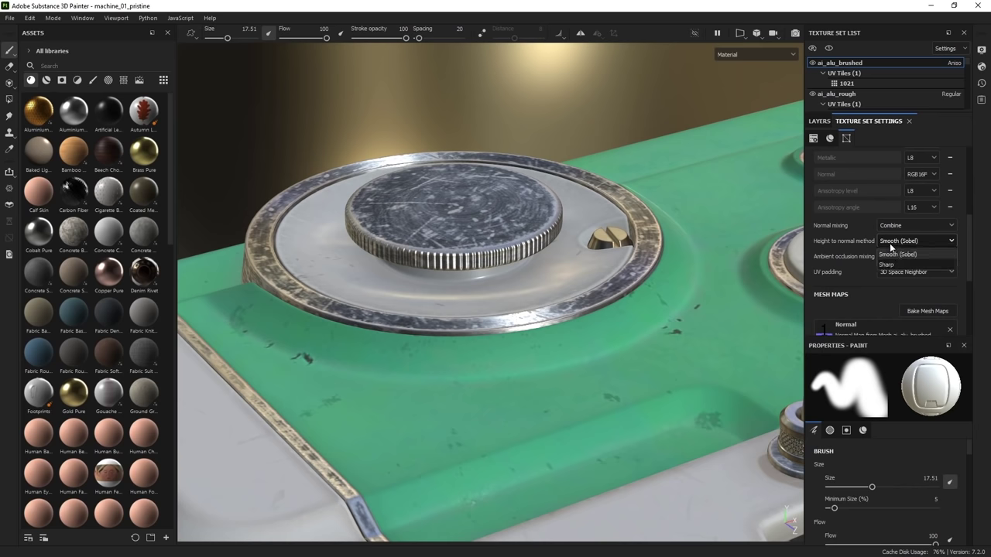
click(888, 265)
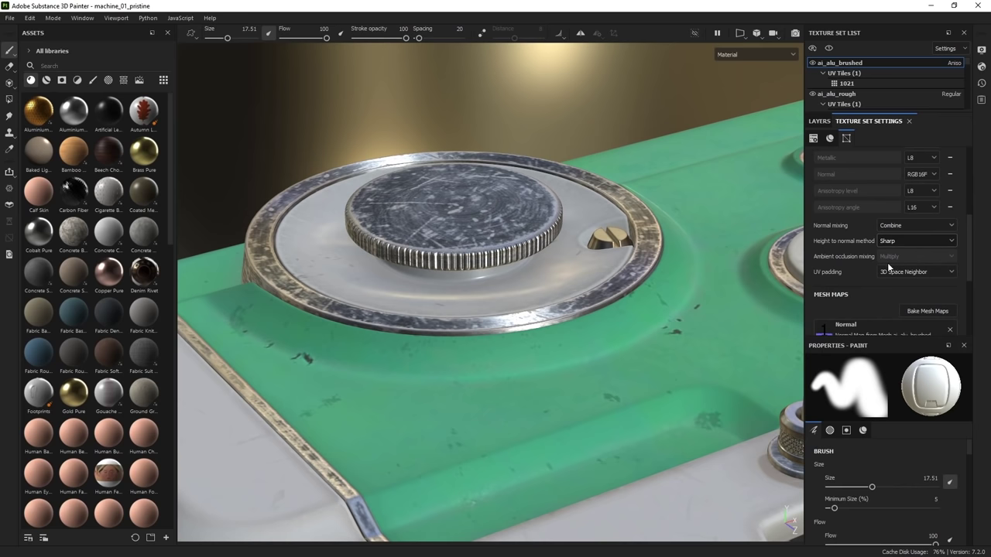
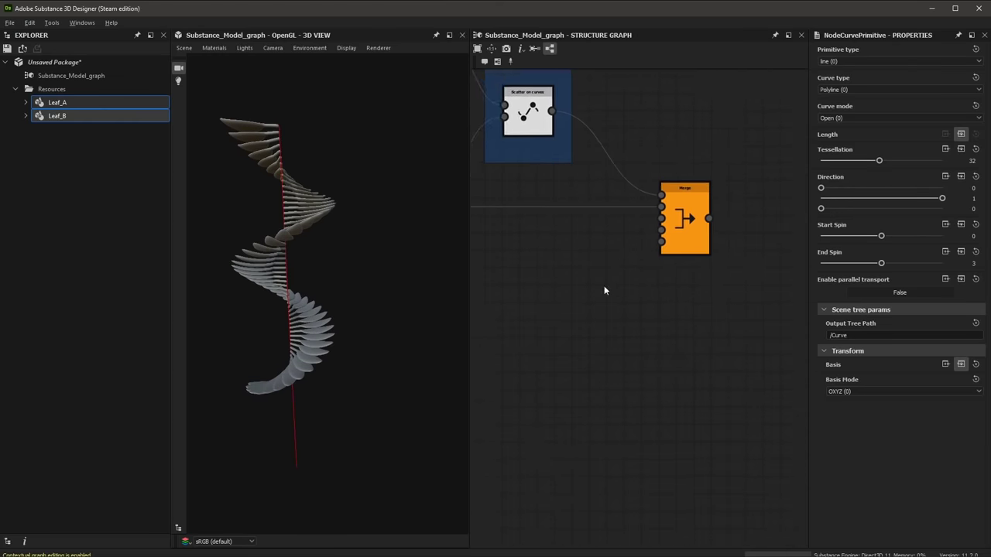
Step: Move the Merge node and the Scatter on curves frame away from the other nodes to make room in the graph
drag(621, 239, 689, 247)
middle_drag(492, 205, 629, 252)
scroll(629, 252, down, 1)
scroll(629, 256, down, 1)
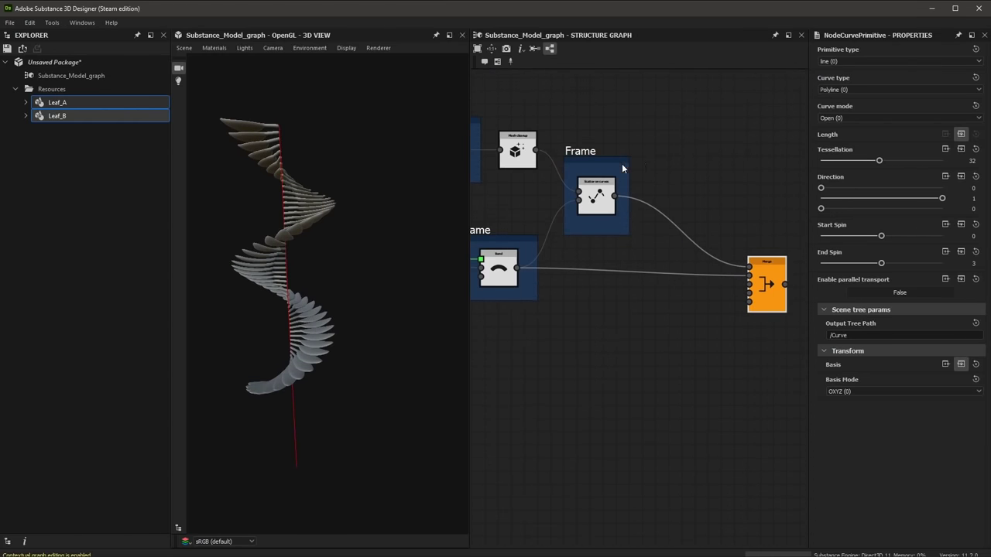
drag(600, 161, 696, 170)
middle_drag(675, 253, 696, 261)
Step: Insert a Transform node into the leaf connection feeding Scatter on curves and set its Z Euler rotation to -25
click(611, 128)
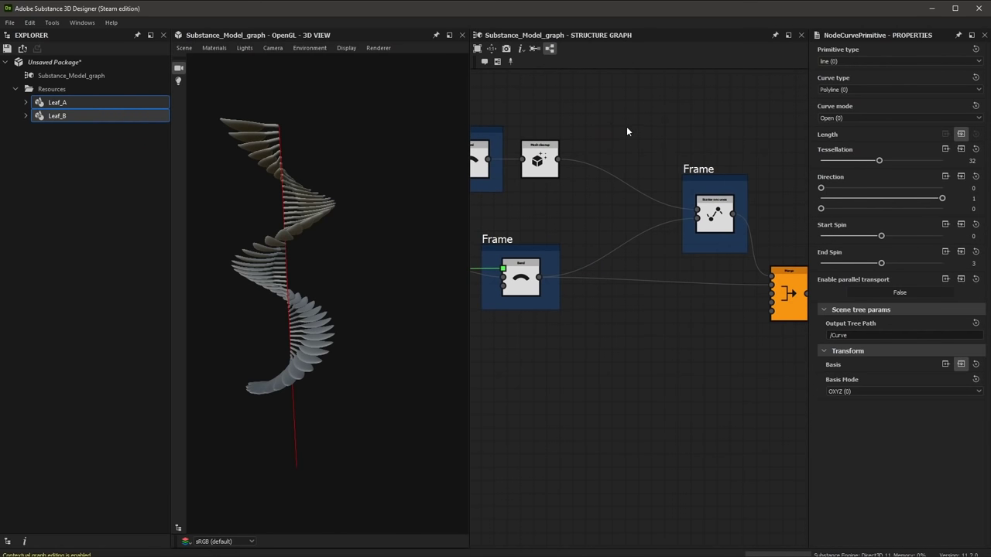
key(space)
text(tra)
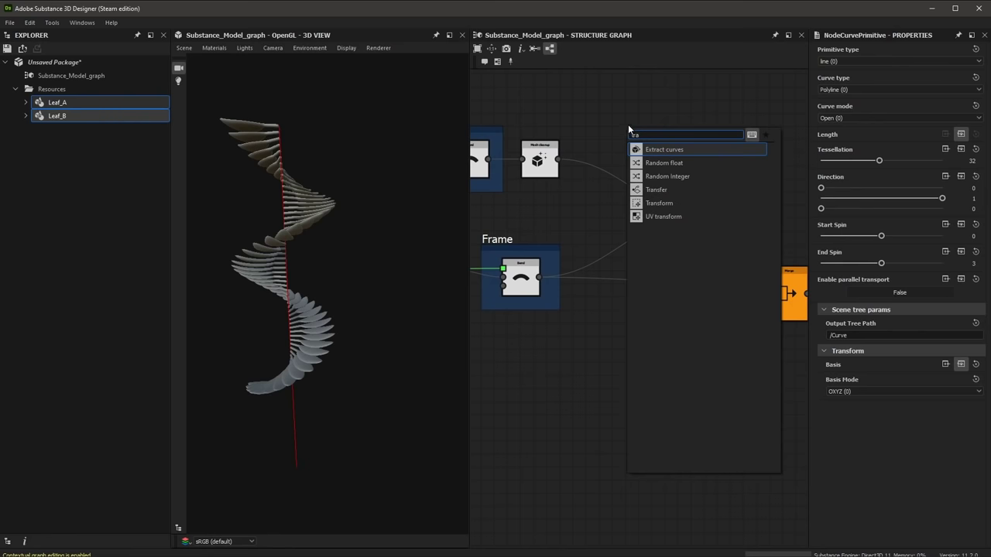
click(656, 203)
drag(628, 128, 602, 142)
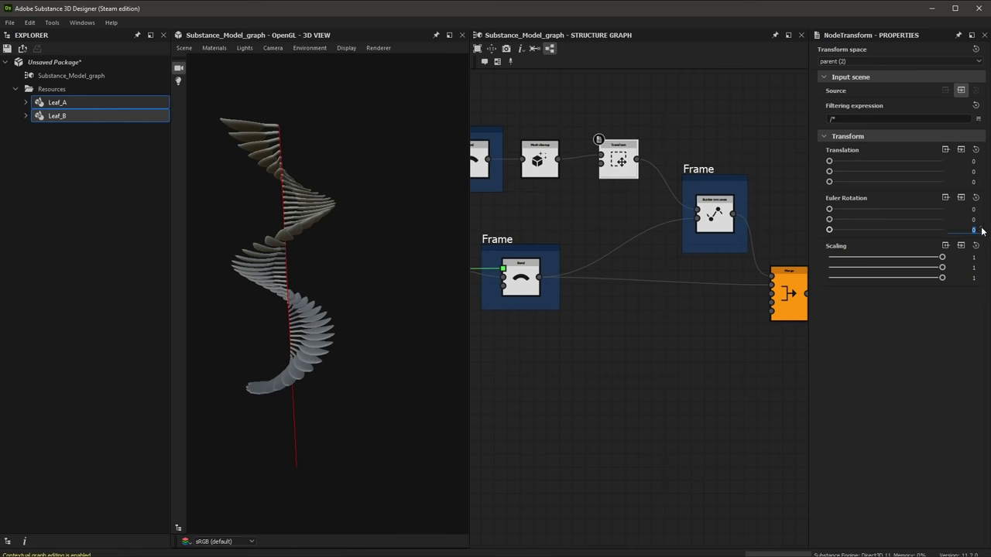
key(Return)
drag(345, 248, 375, 258)
Step: Move the Merge node farther away and insert a Jitter instances node between Scatter on curves and Merge
middle_drag(659, 284, 527, 248)
drag(663, 272, 749, 271)
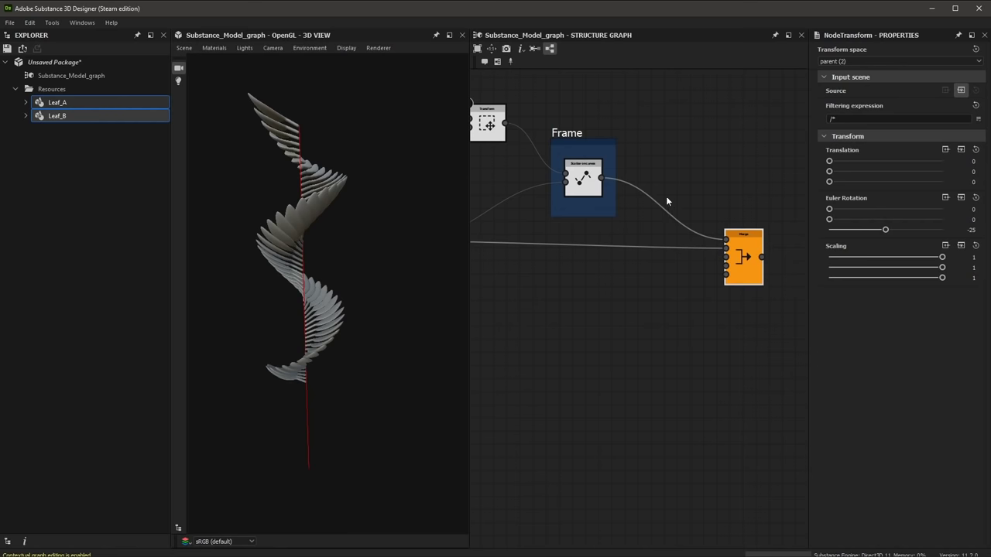
key(space)
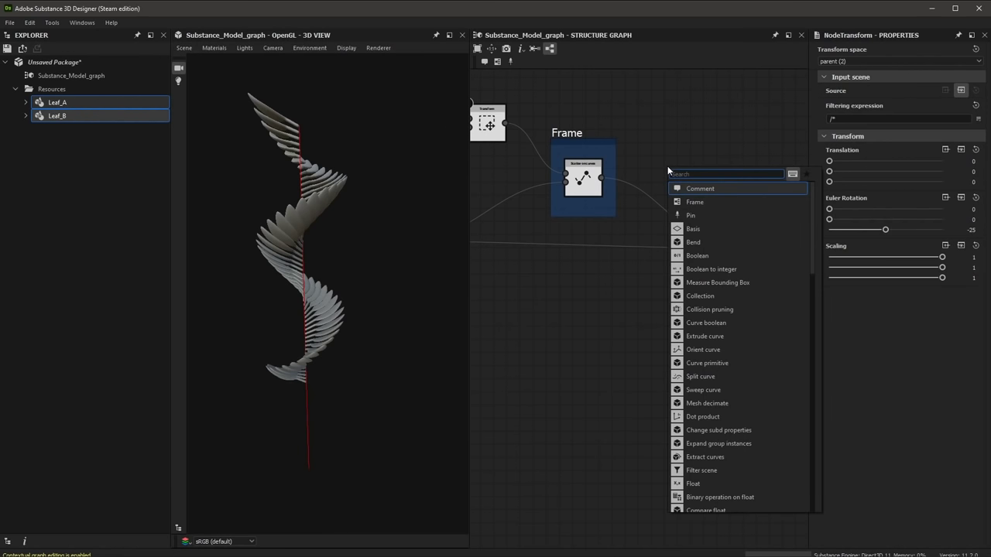
text(j)
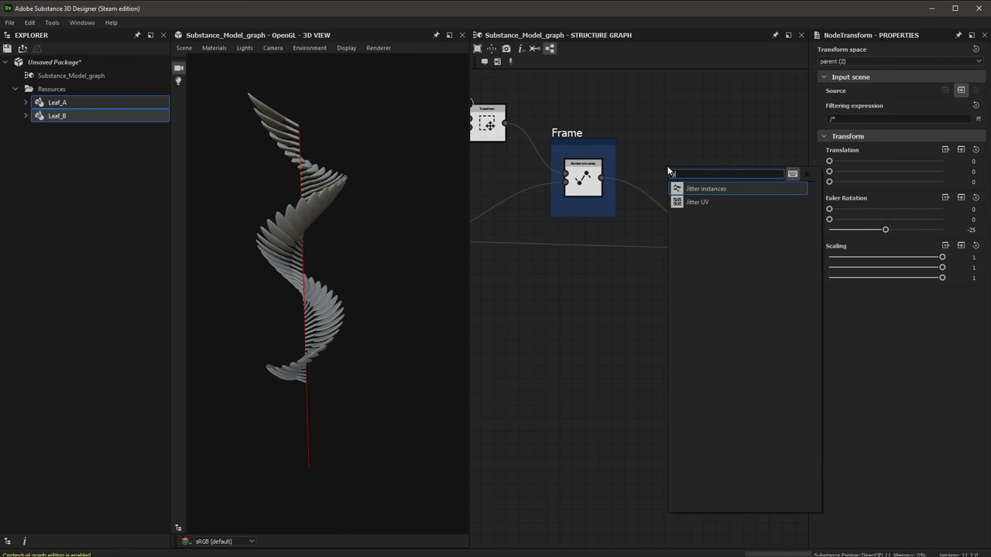
click(704, 189)
drag(689, 163, 673, 197)
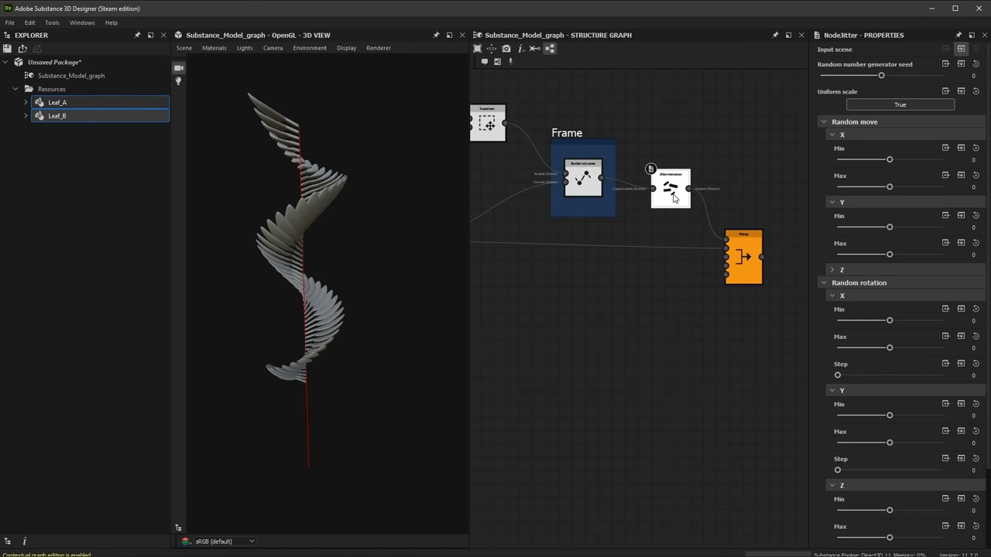
Step: Set the Jitter instances node's random X rotation to a minimum of -360 and a maximum of 360
scroll(862, 308, down, 1)
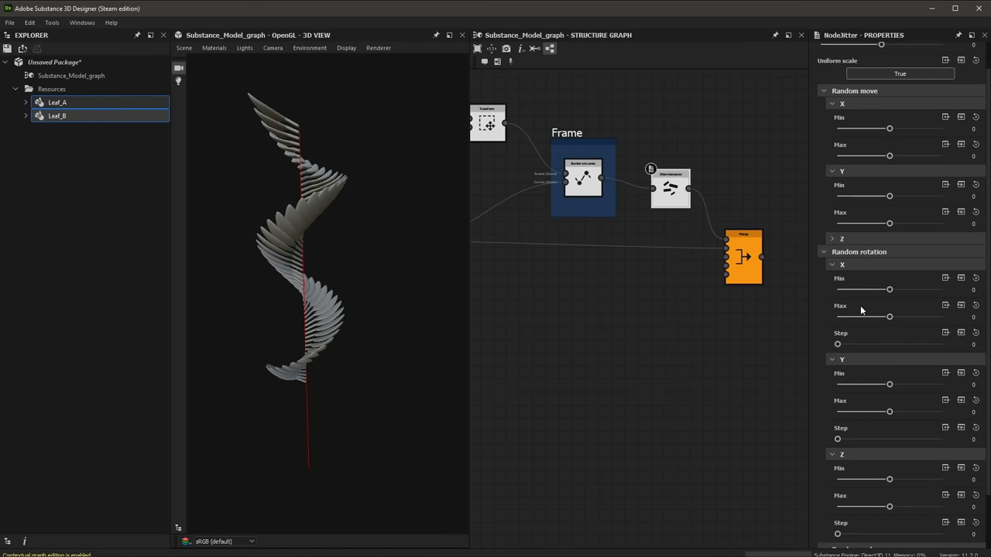
click(974, 290)
key(Tab)
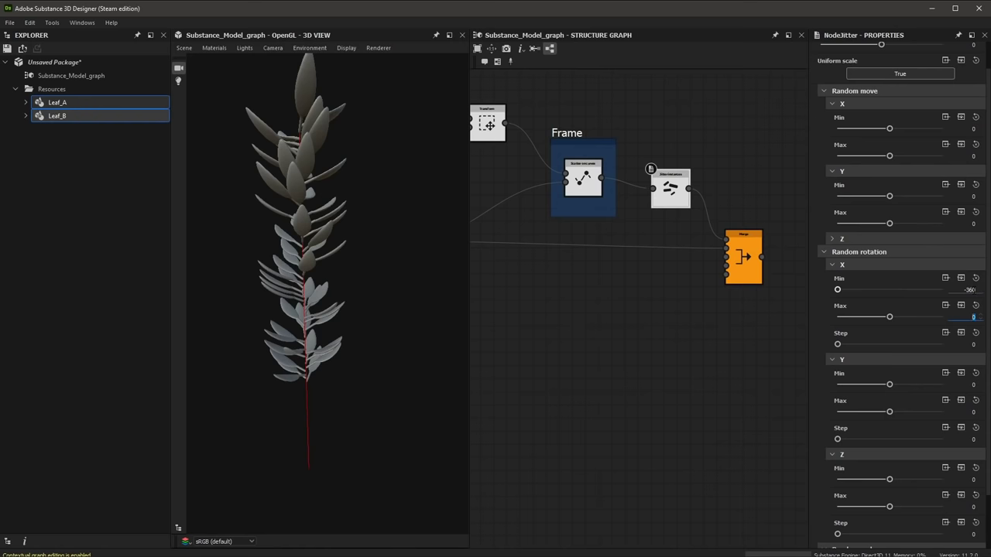
key(Return)
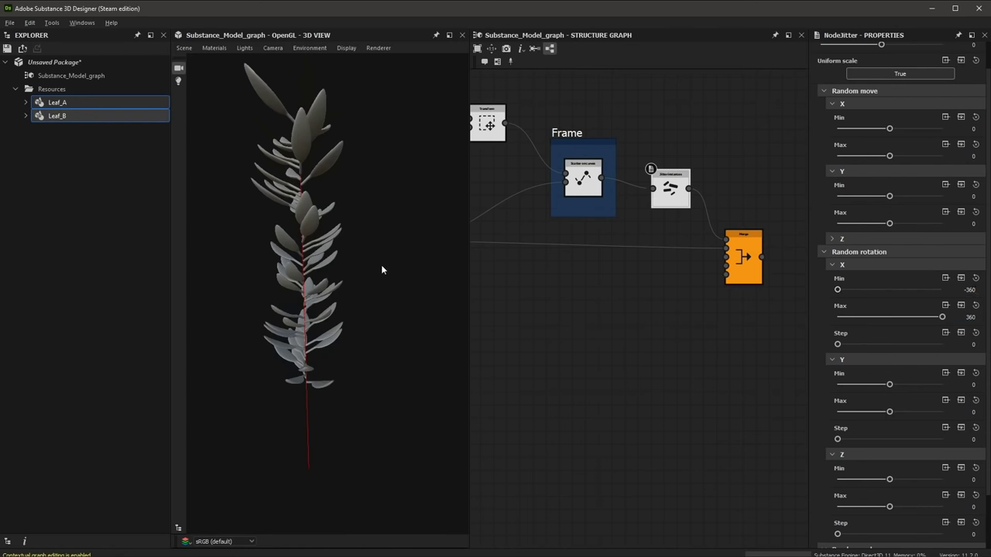
Step: Set the Jitter instances node's random scale to a minimum of about 0.6 and a maximum of about 1.18
middle_drag(594, 294, 640, 274)
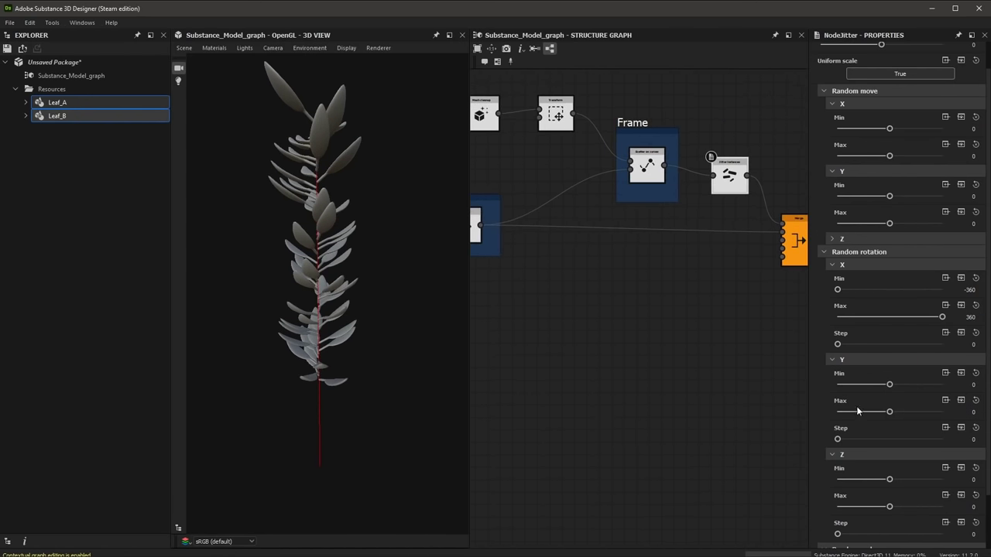
scroll(861, 411, down, 1)
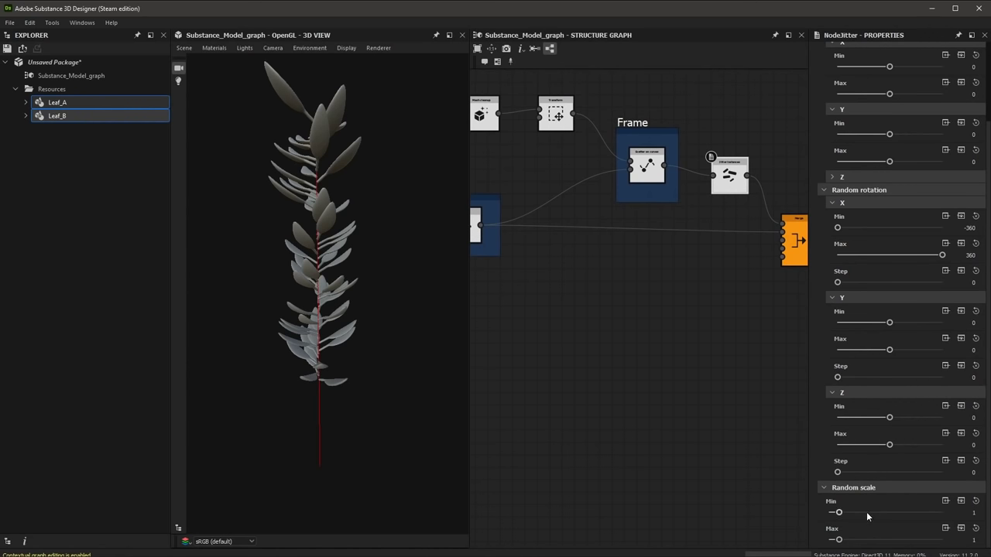
drag(839, 512, 842, 541)
drag(255, 239, 318, 279)
Step: Set the Padding In of the Scatter on curves node to about 13.56
middle_drag(660, 282, 693, 283)
click(692, 166)
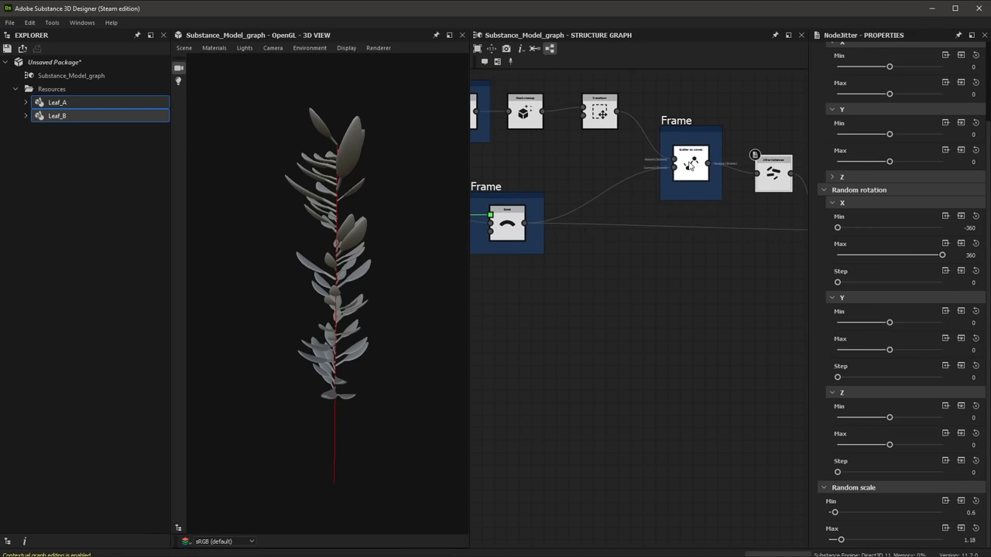
drag(842, 220, 829, 234)
Step: Add a Curve primitive node below the existing chain, preview it and set its primitive type to ellipse
middle_drag(569, 318, 604, 276)
scroll(646, 274, down, 1)
scroll(646, 275, down, 1)
middle_drag(676, 283, 670, 262)
key(space)
text(cur)
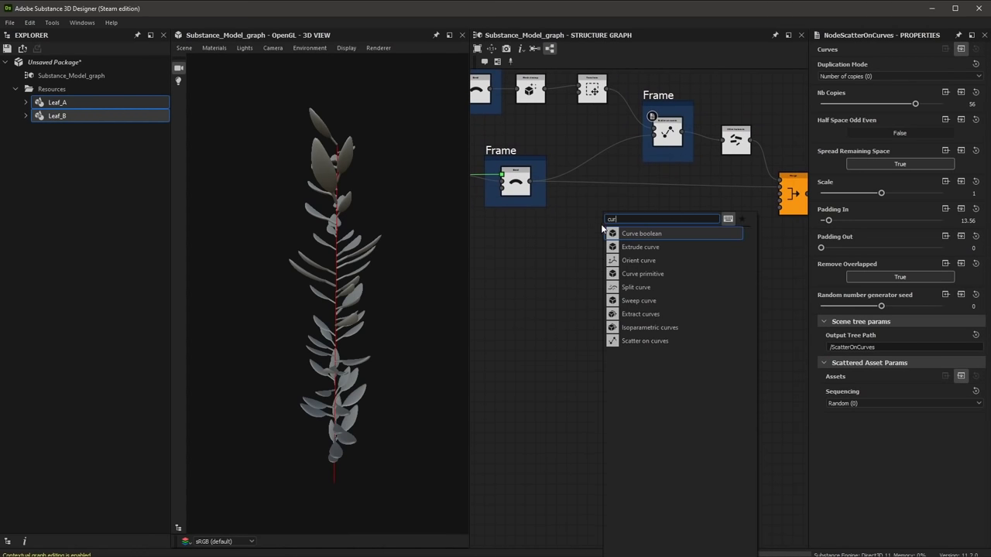
click(649, 272)
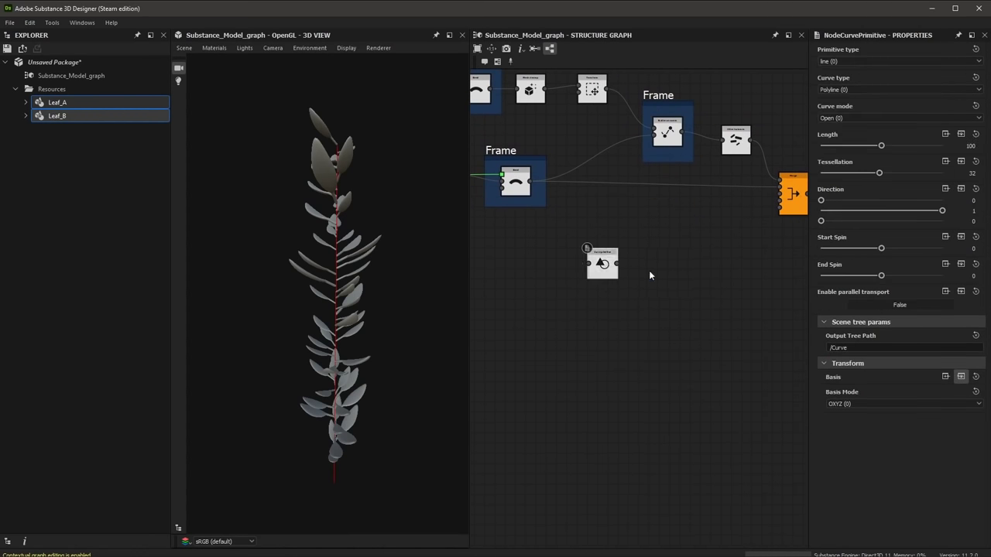
double_click(602, 262)
click(836, 62)
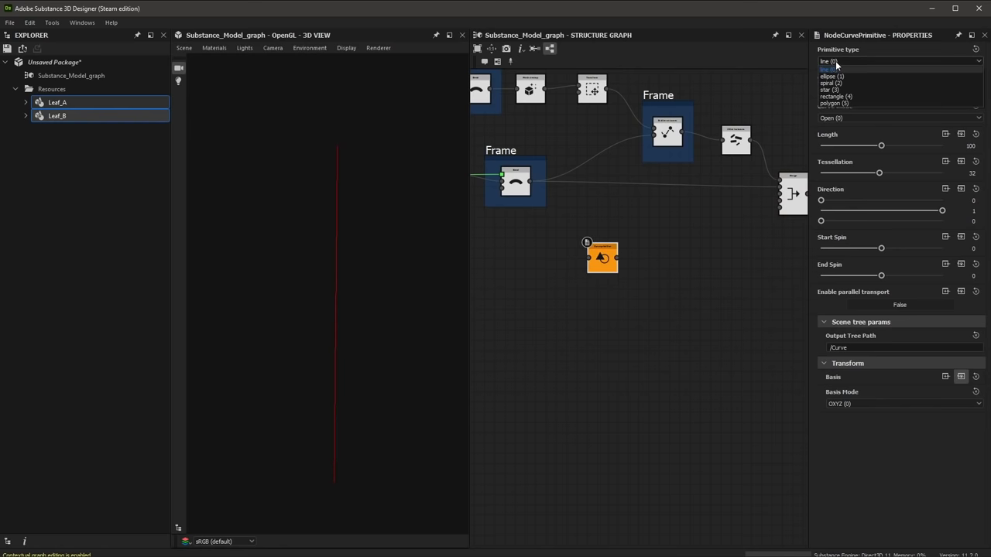
click(832, 75)
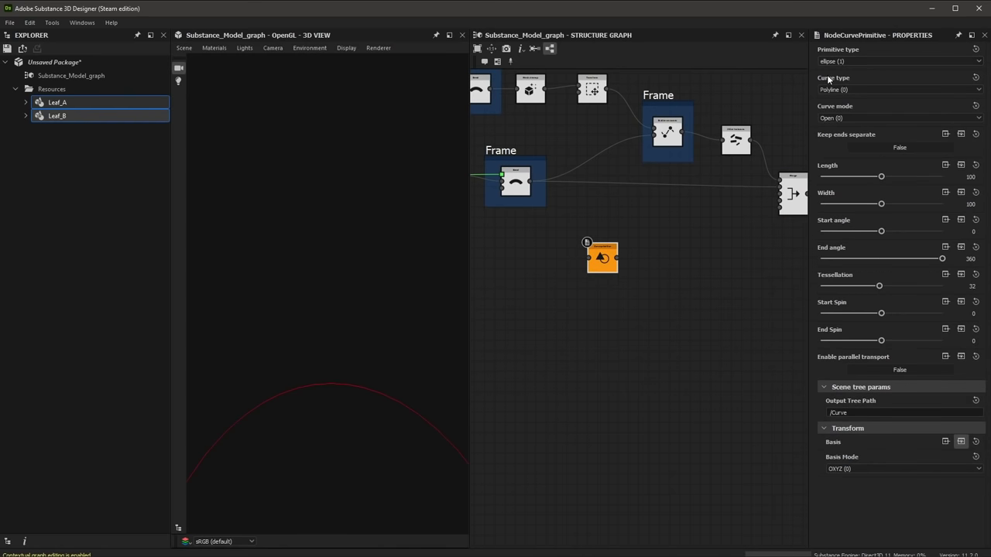
key(f)
Step: Expose the ellipse's Length and Width as inputs and drive both from one Float node
click(945, 165)
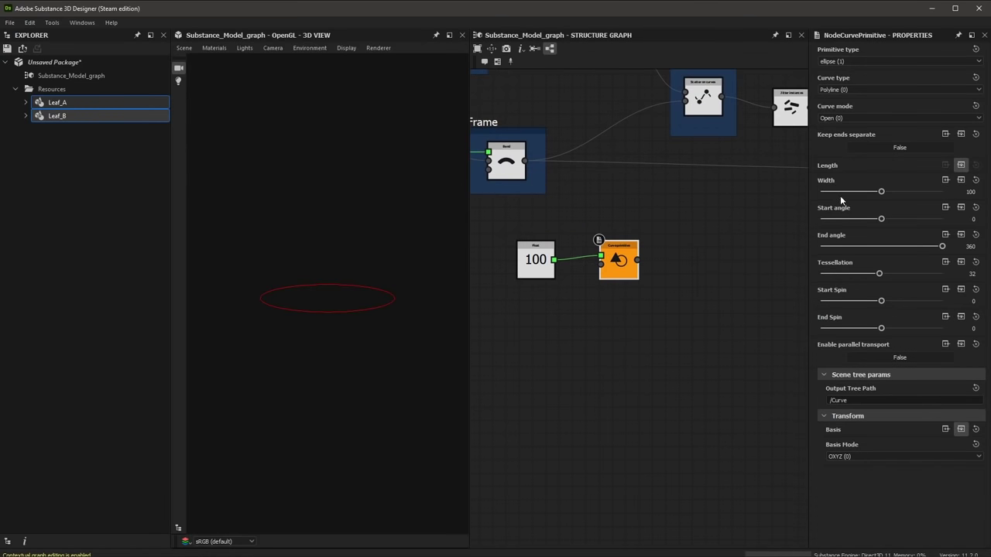
click(961, 180)
scroll(626, 294, up, 1)
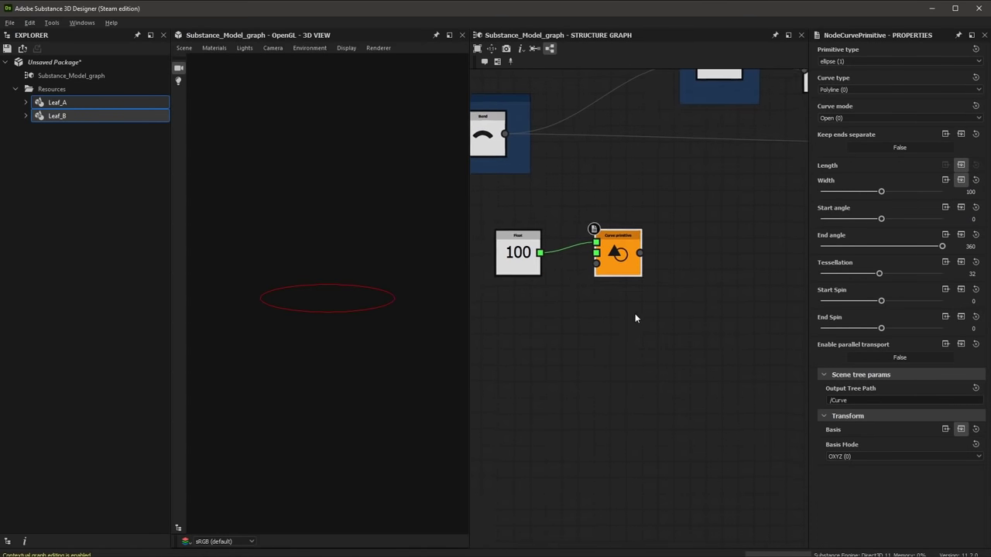
drag(544, 254, 596, 253)
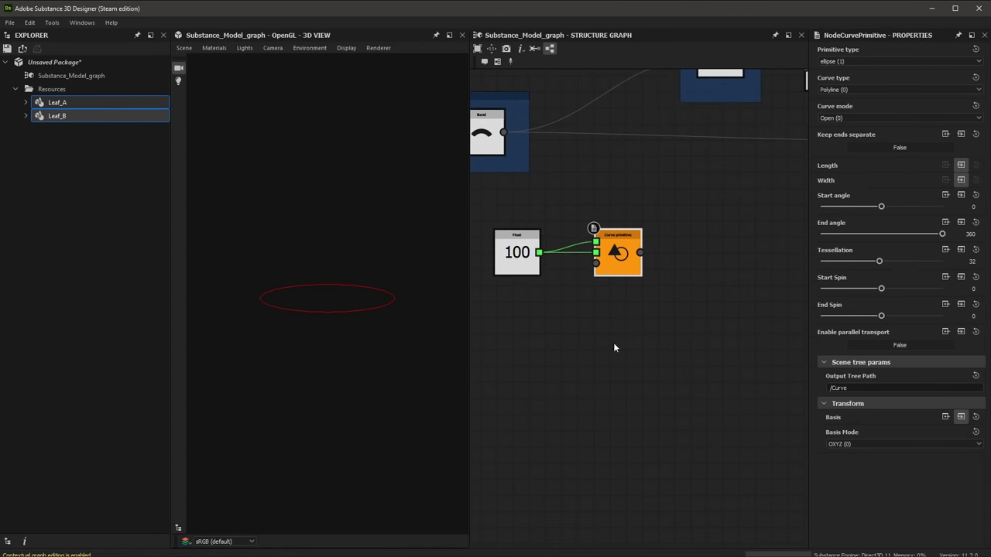
Step: Set the Float node driving the ellipse's size to 0.65 and inspect the resulting curve
click(518, 265)
double_click(968, 62)
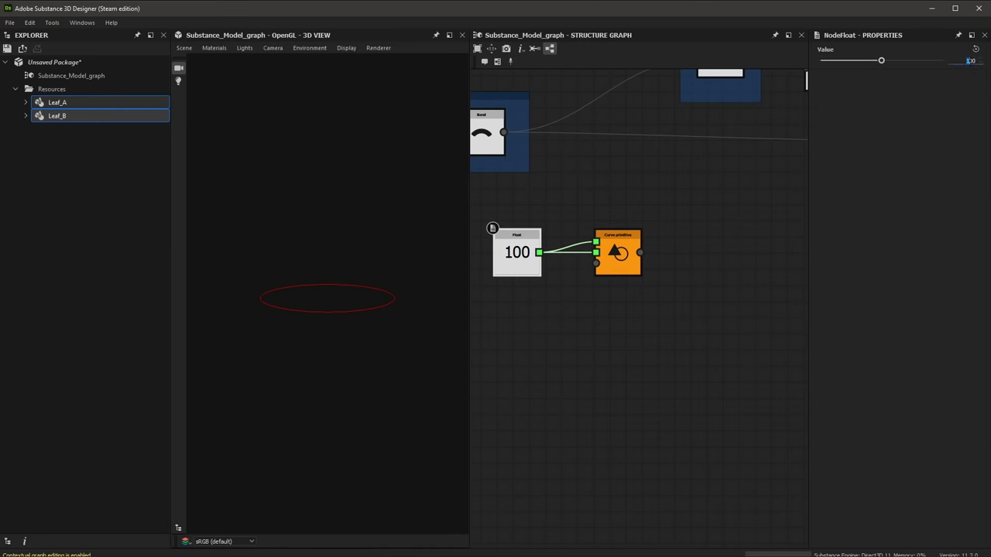
text(0.65)
key(Return)
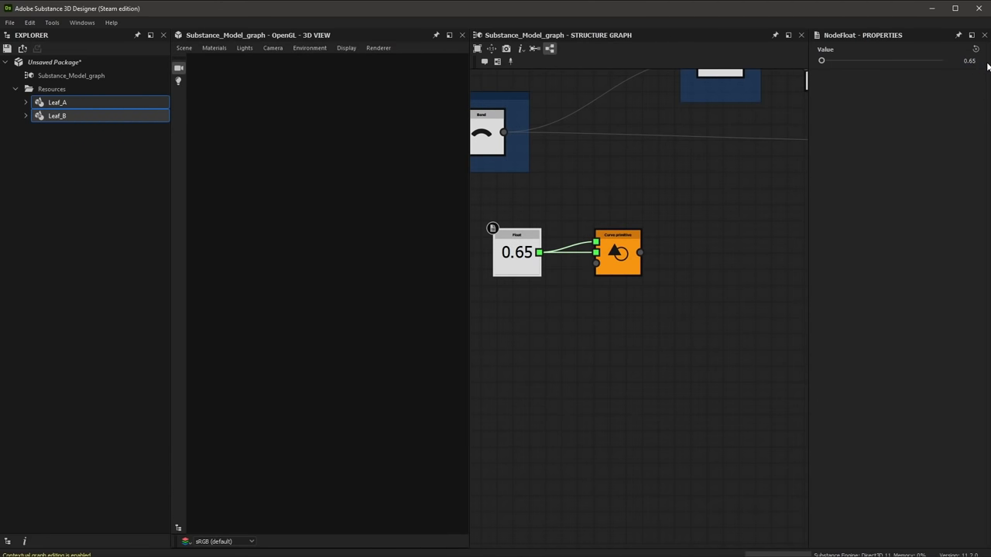
scroll(350, 302, up, 4)
drag(350, 313, 370, 305)
Step: Add a Sweep curve node and connect the ellipse Curve primitive to its Curves To Sweep input
middle_drag(580, 348, 558, 323)
scroll(636, 297, down, 2)
middle_drag(636, 298, 580, 305)
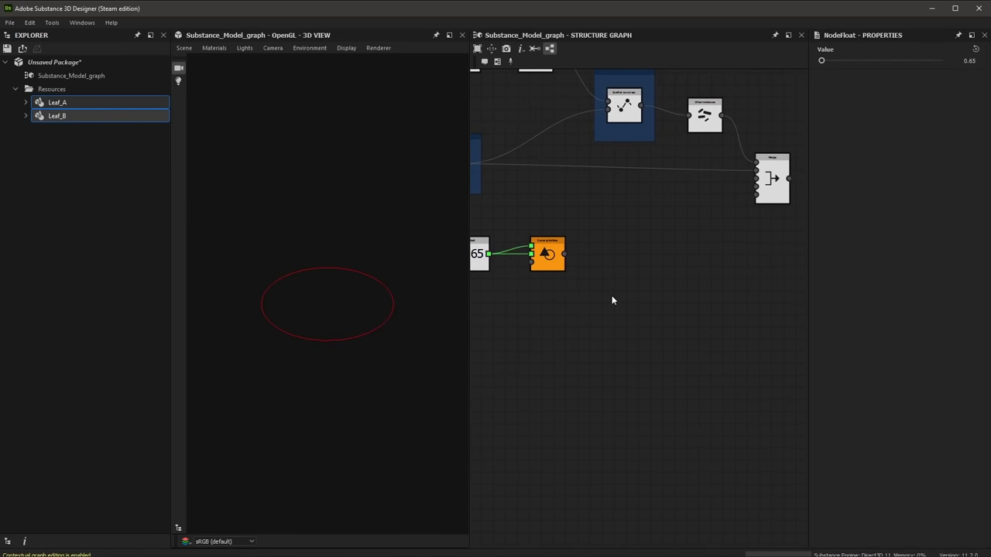
key(space)
text(sw)
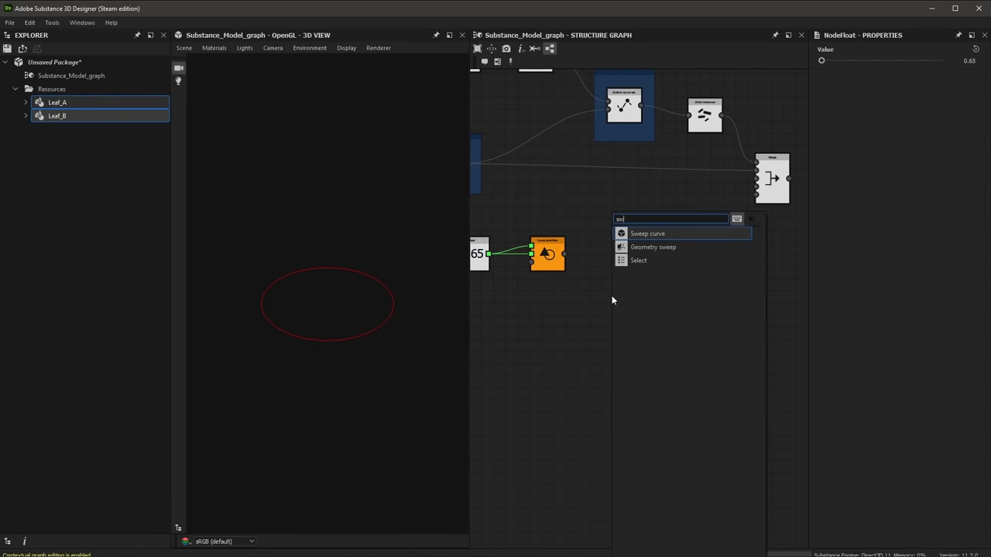
click(638, 233)
drag(608, 294, 638, 259)
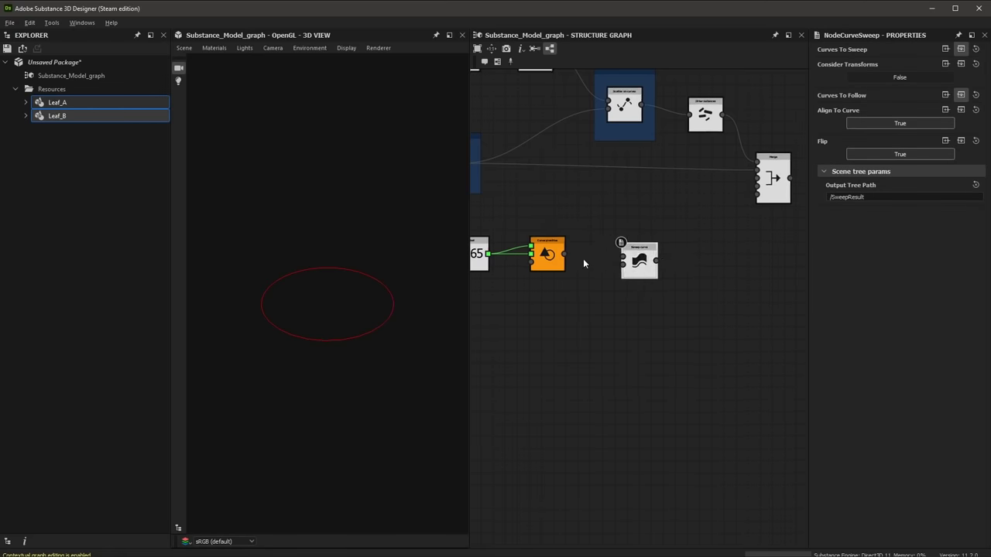
scroll(579, 252, up, 3)
drag(691, 281, 708, 264)
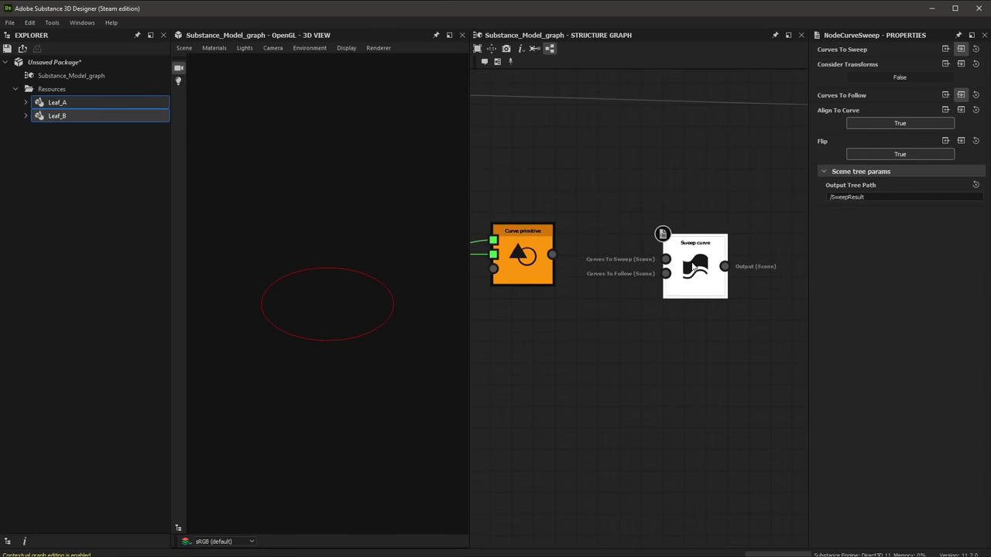
drag(551, 254, 696, 265)
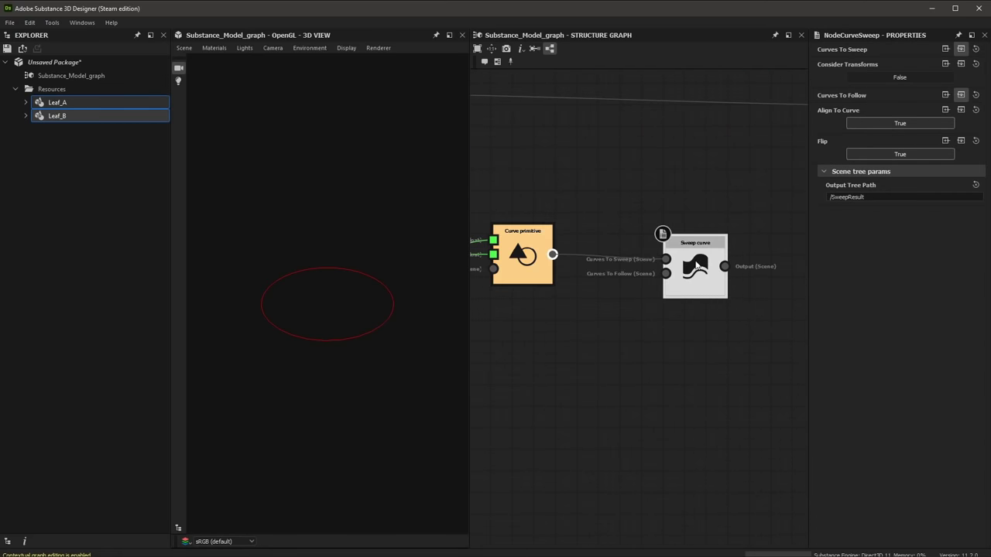
Step: Connect the stem's Bend output to Curves To Follow on the Sweep curve node and preview the swept stem
middle_drag(662, 361, 666, 398)
scroll(666, 398, down, 3)
middle_drag(593, 356, 601, 336)
middle_drag(584, 254, 575, 191)
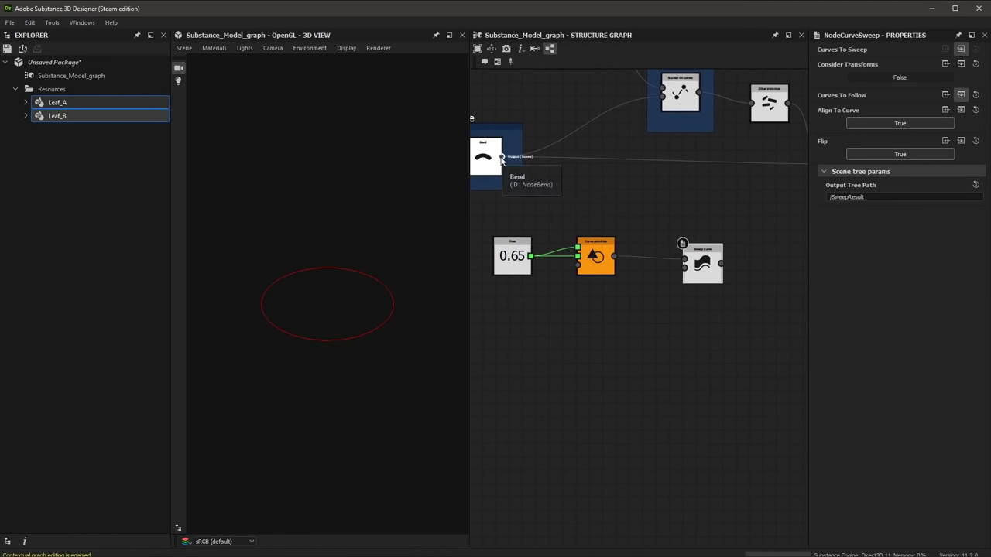
drag(501, 158, 685, 269)
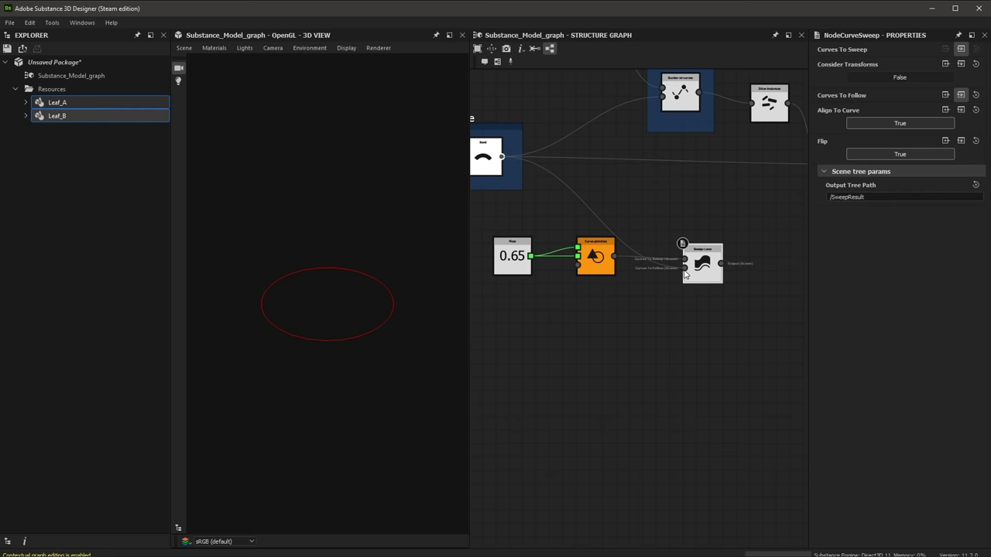
double_click(688, 254)
drag(370, 336, 262, 159)
middle_drag(346, 245, 332, 264)
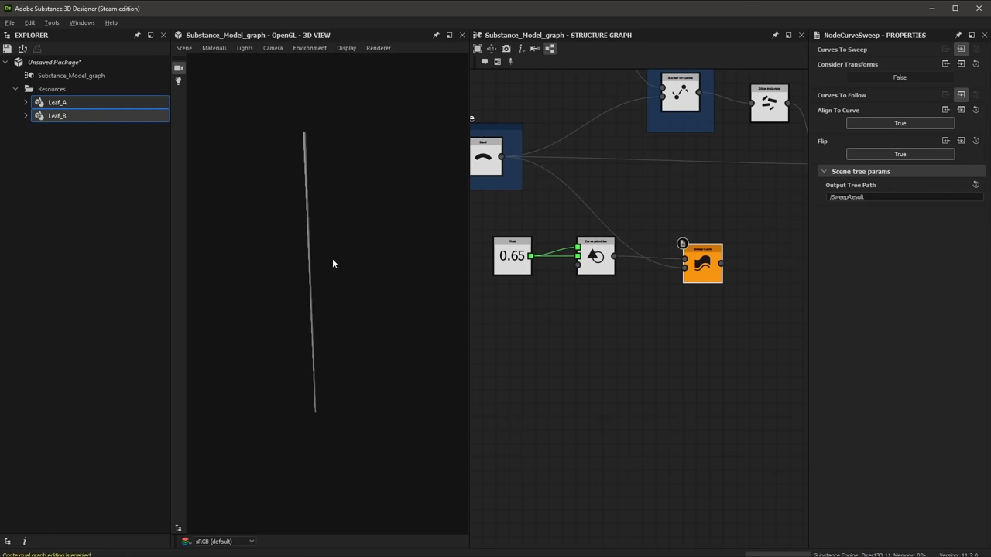
Step: Connect the Sweep curve output to source1 of the Merge node in place of the bent curve and preview the merged branch
middle_drag(695, 319, 619, 335)
middle_drag(707, 273, 612, 328)
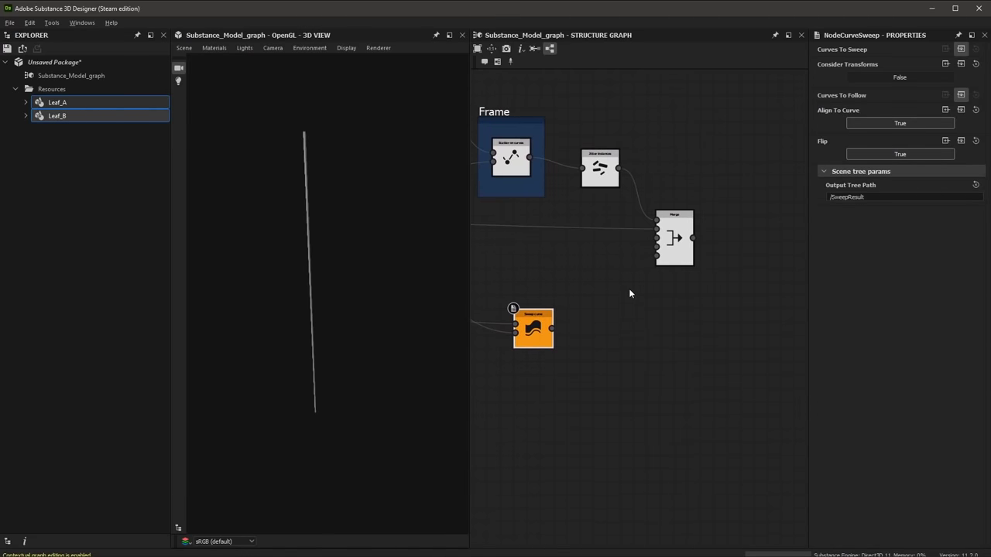
scroll(630, 294, up, 2)
drag(524, 342, 685, 225)
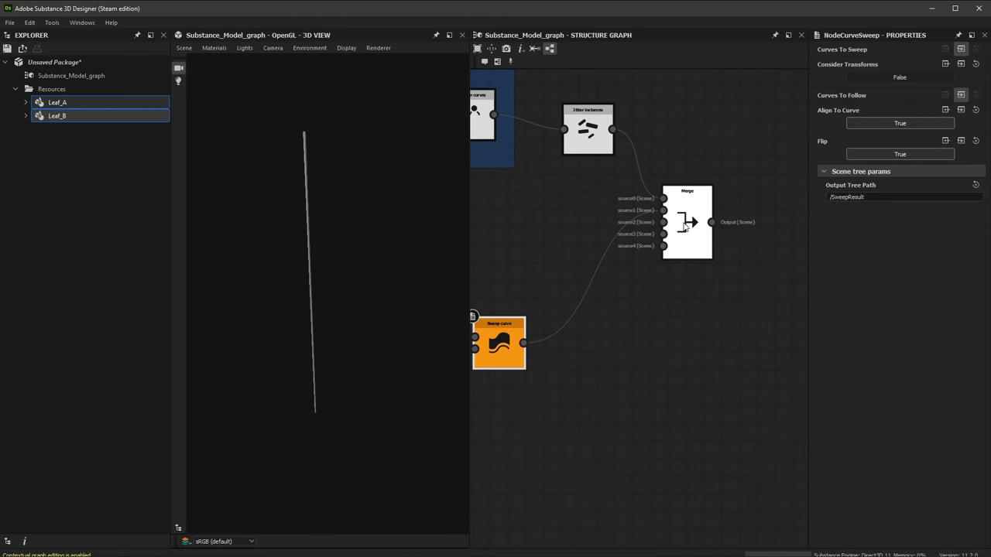
click(685, 225)
drag(385, 286, 347, 278)
middle_drag(524, 292, 713, 283)
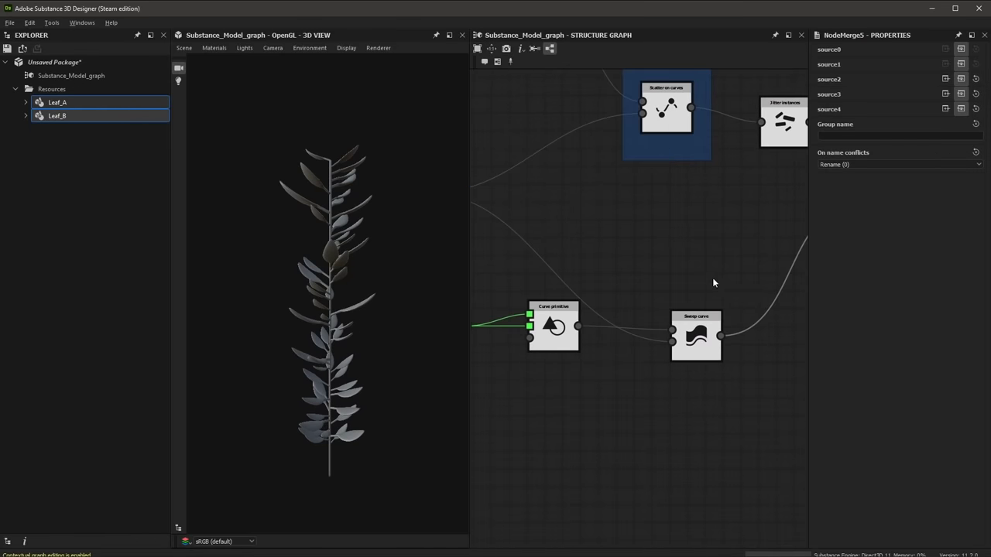
scroll(635, 275, down, 1)
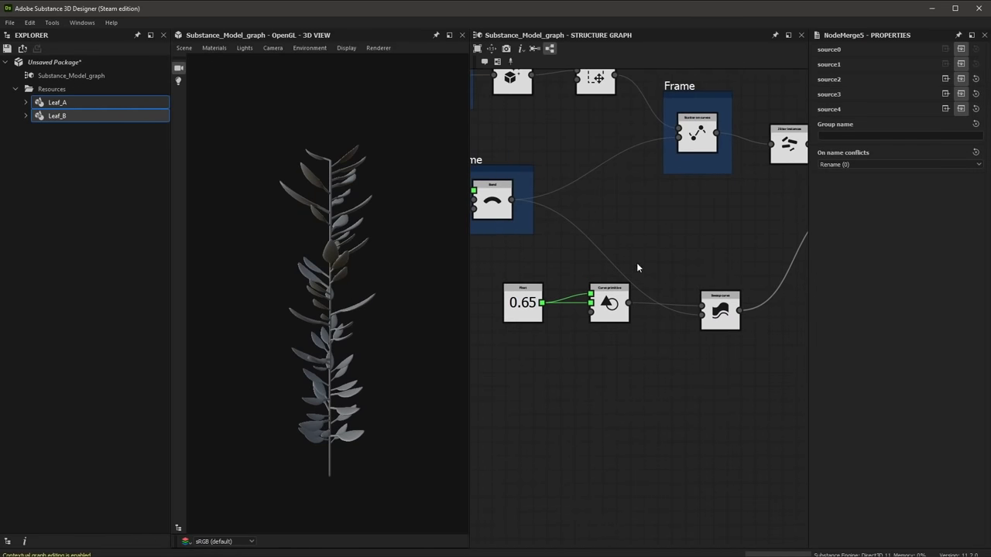
Step: Adjust the Angle of the Bend node that shapes the leaf mesh so the scattered leaves curl
middle_drag(638, 268, 646, 202)
click(577, 122)
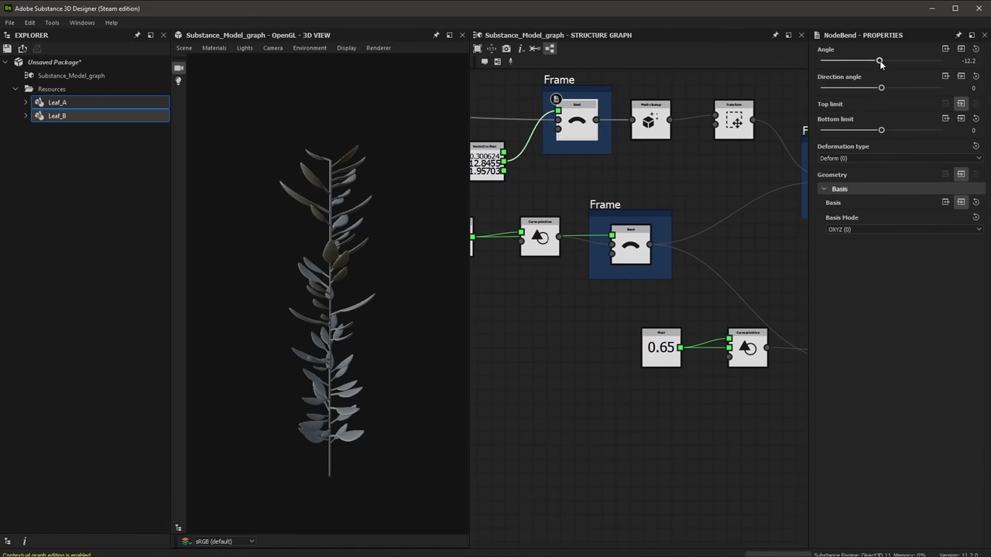
drag(880, 64, 874, 62)
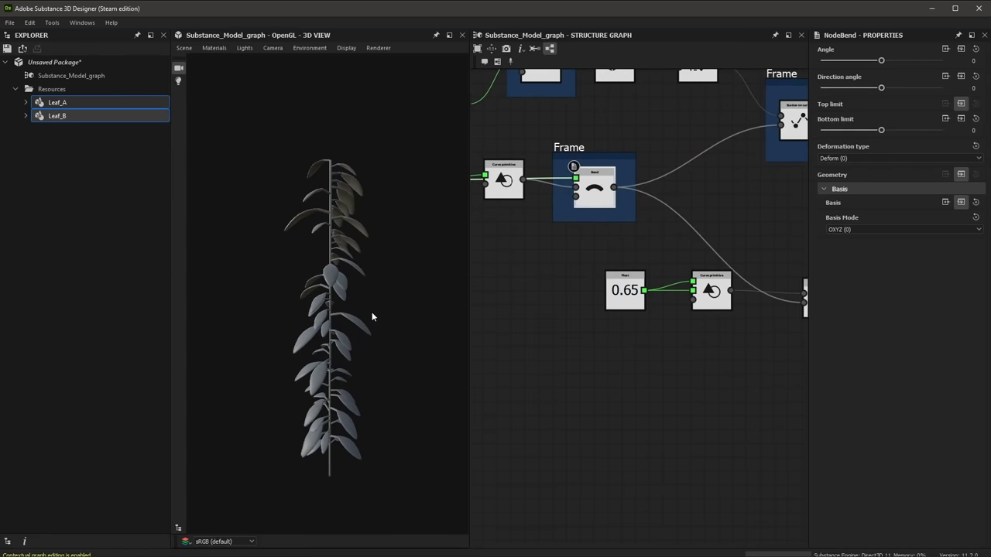
Step: Set the stem curve's Bend node Angle to 33.56 and view the bent branch from another side
drag(881, 60, 888, 93)
drag(391, 363, 362, 345)
middle_drag(362, 345, 349, 333)
middle_drag(611, 341, 556, 334)
Step: Raise the Selected source value on the Select node to use the other leaf mesh
scroll(595, 314, down, 1)
scroll(577, 216, down, 3)
middle_drag(577, 215, 724, 254)
scroll(572, 183, up, 4)
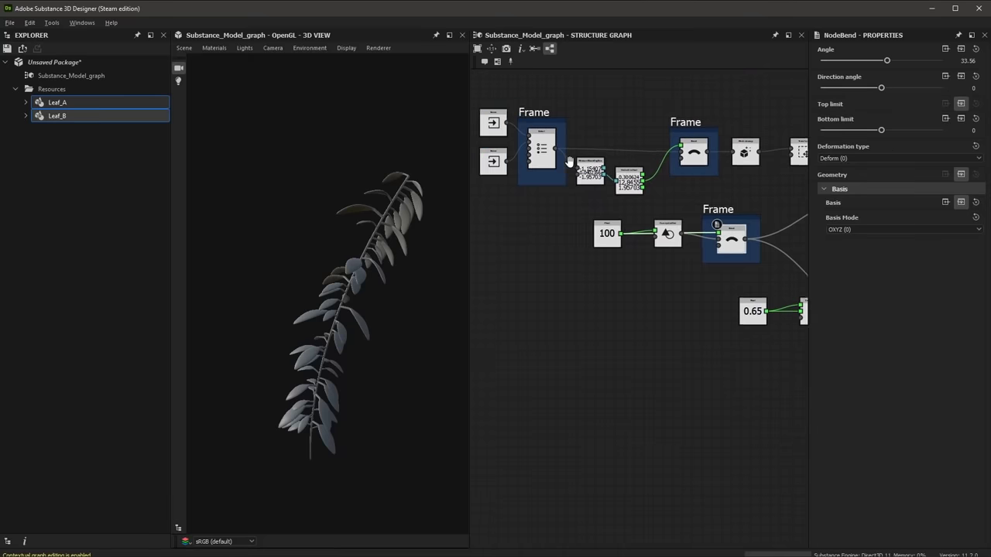
click(580, 157)
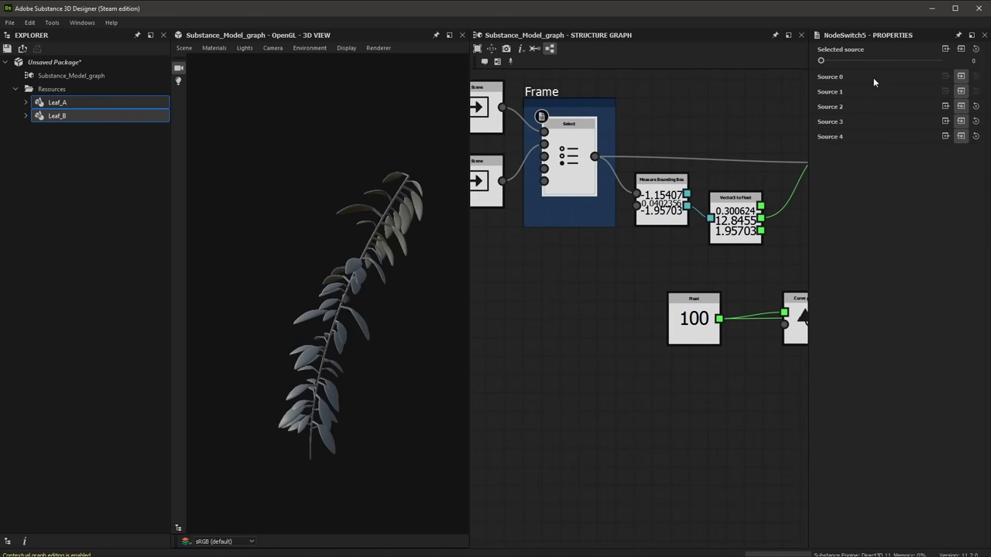
mouse_move(833, 68)
mouse_down()
mouse_move(847, 62)
mouse_move(819, 64)
mouse_move(846, 78)
mouse_up()
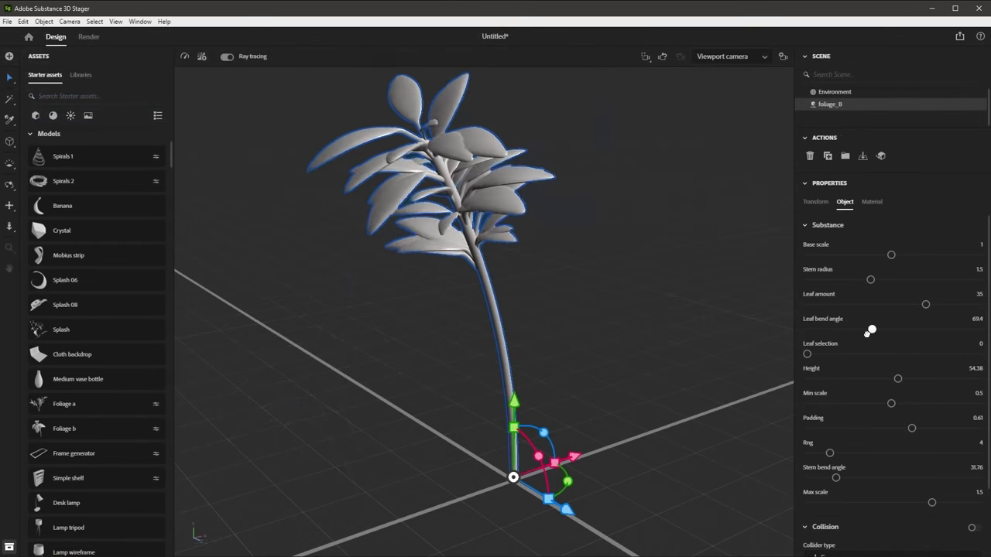
Step: In Substance 3D Stager, set foliage_B's leaf bend angle to 135, padding to 0.19 and stem bend angle to 30.9
drag(868, 331, 936, 350)
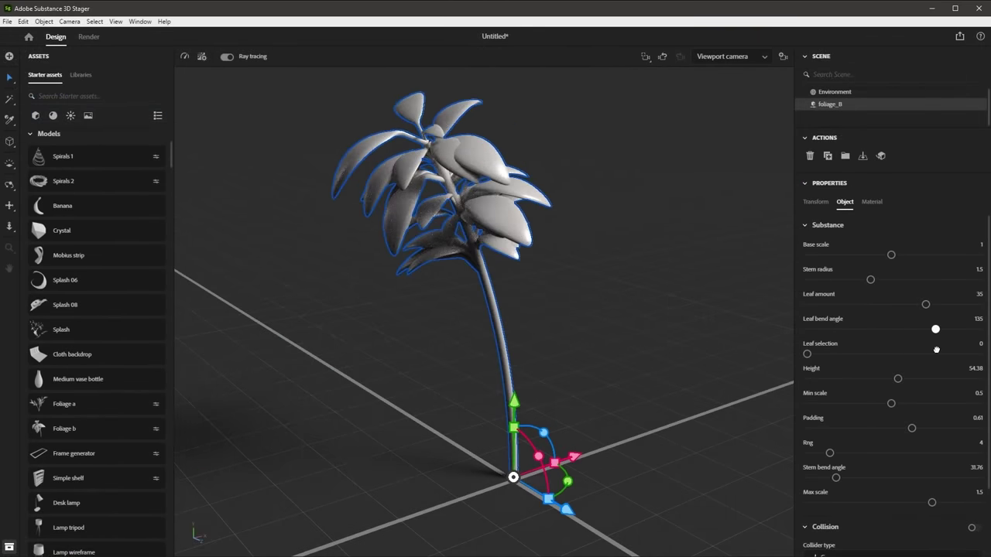
drag(911, 435, 841, 435)
mouse_move(844, 480)
mouse_down()
mouse_move(902, 477)
mouse_move(814, 478)
mouse_move(835, 478)
mouse_up()
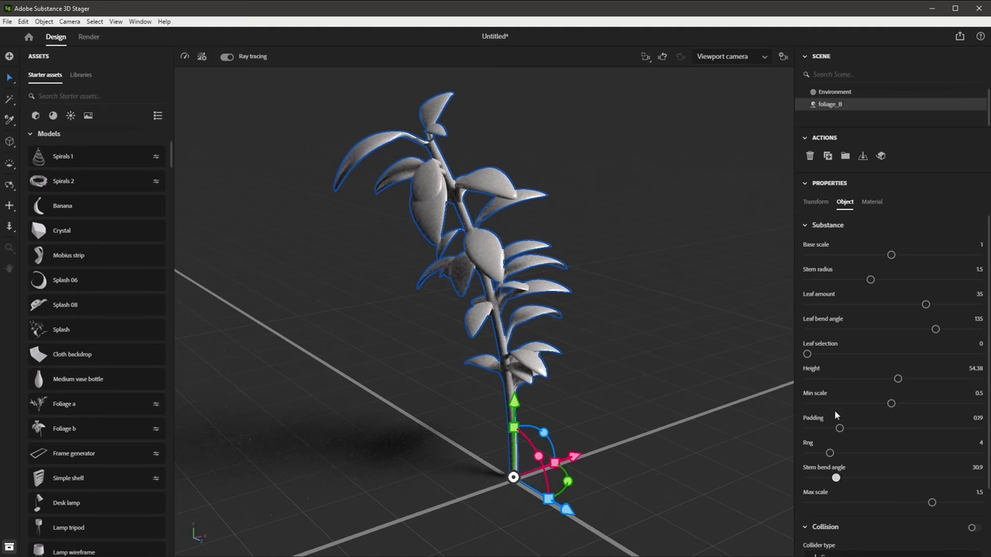
Step: Set foliage_B's leaf selection to 1, leaf amount to 41 and base scale to about 0.84, and reduce its padding and height
drag(807, 354, 911, 360)
drag(925, 305, 947, 304)
mouse_move(893, 258)
mouse_down()
mouse_move(940, 258)
mouse_move(866, 267)
mouse_move(881, 256)
mouse_up()
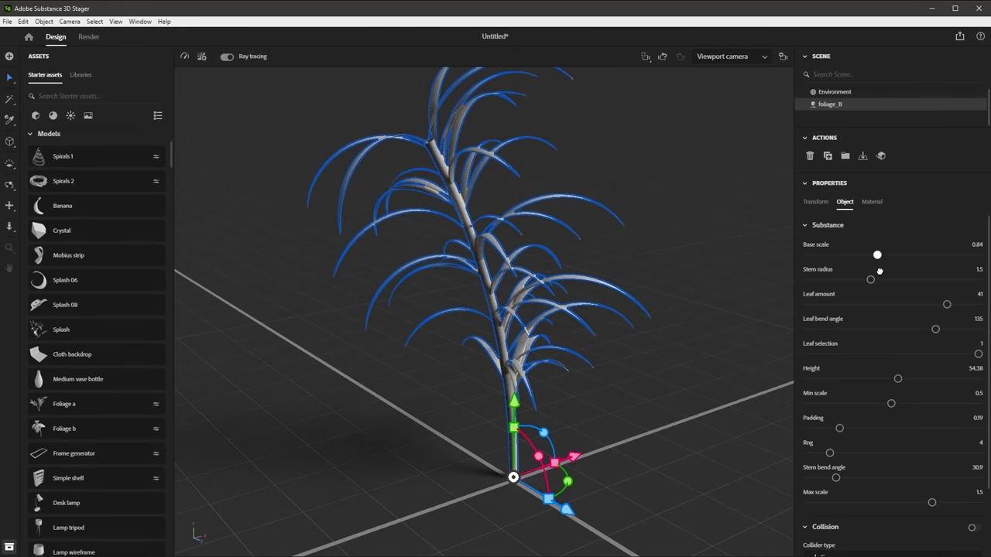
mouse_move(839, 428)
mouse_down()
mouse_move(882, 431)
mouse_move(826, 428)
mouse_up()
drag(897, 378, 844, 382)
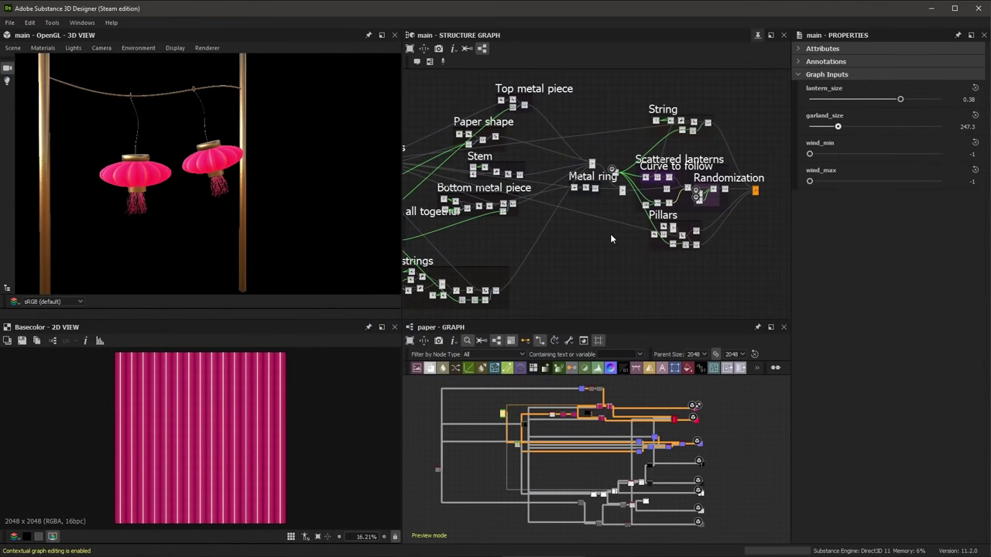
Step: In the Substance 3D Designer lantern graph, set lantern_size to 1, garland_size to 517.78, wind_min to 2.16 and wind_max to 59.71
middle_drag(263, 178, 295, 180)
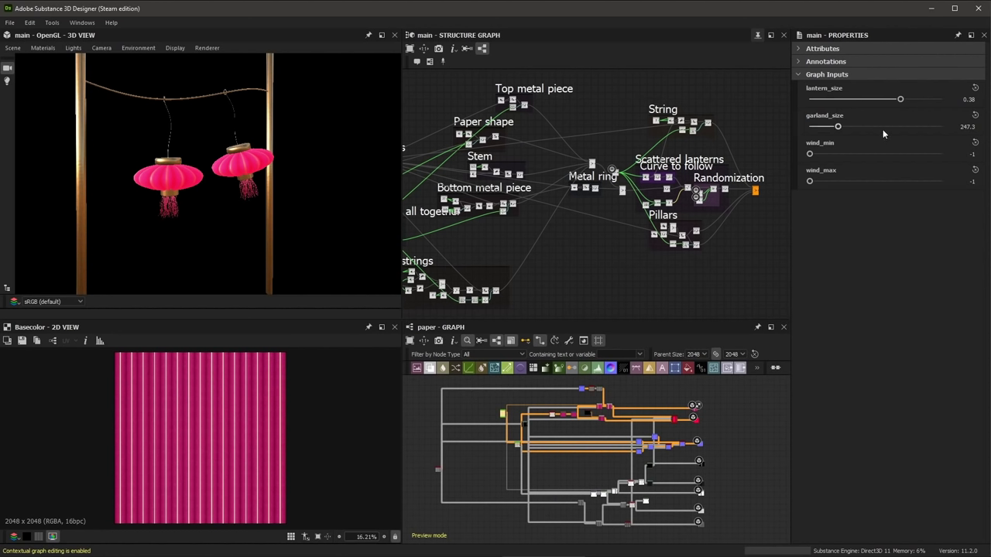
click(905, 100)
drag(922, 105, 957, 108)
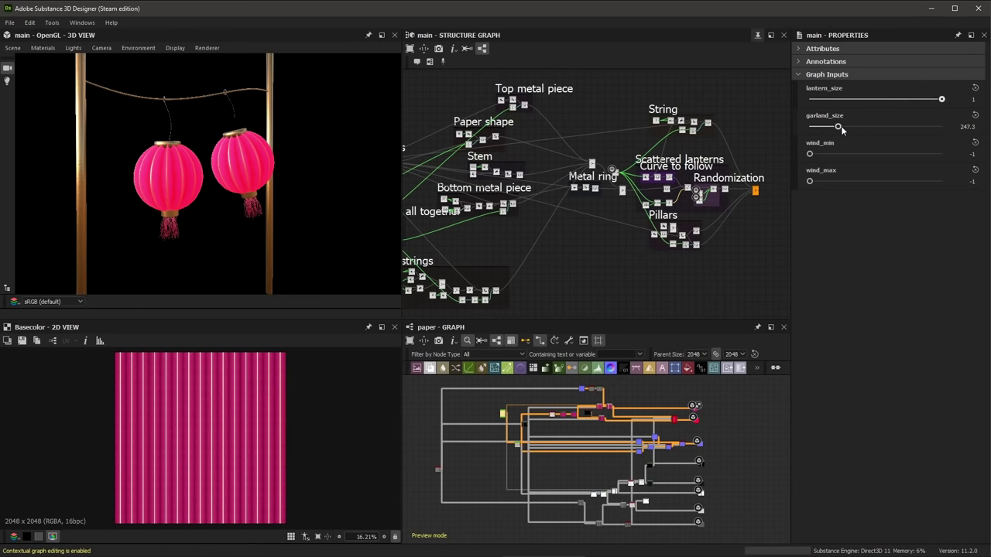
drag(840, 127, 870, 134)
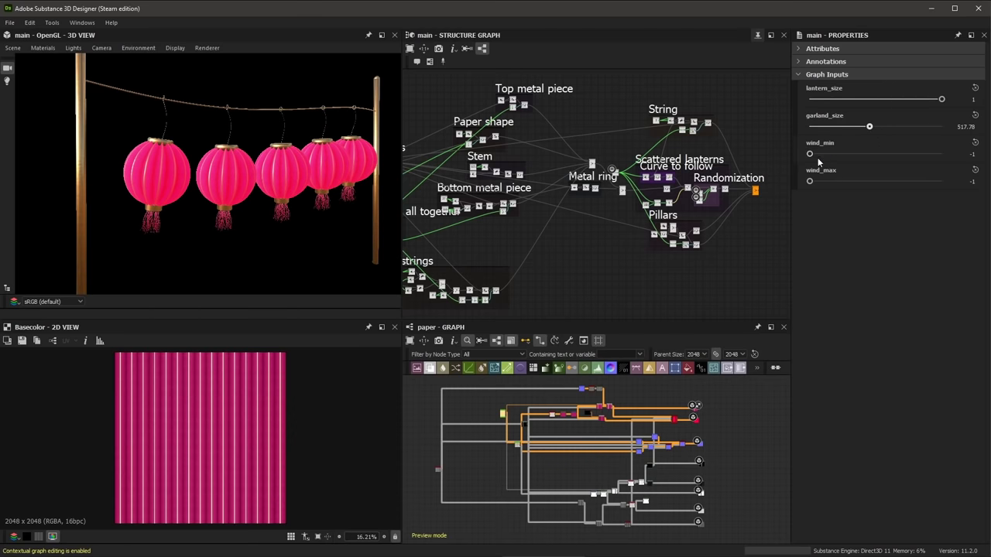
drag(811, 154, 847, 182)
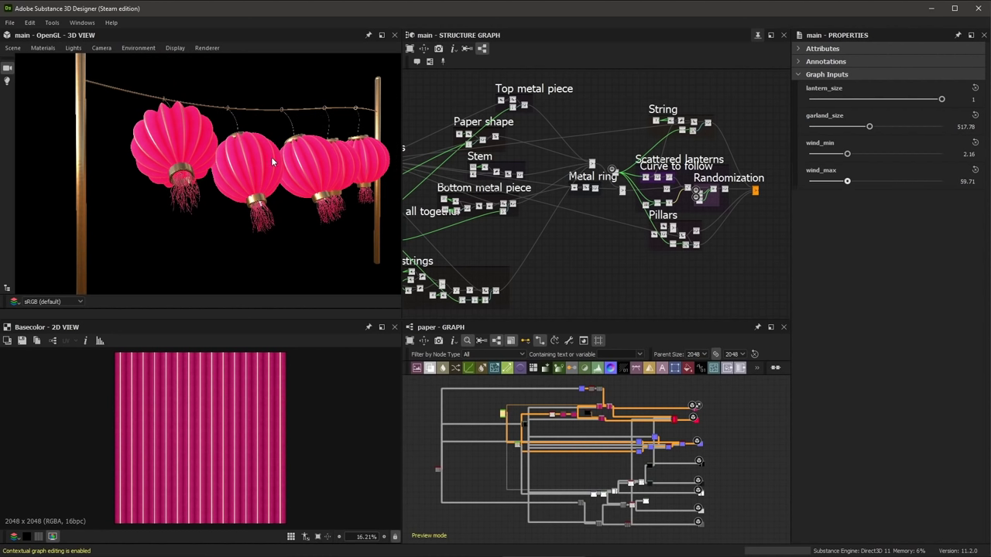
Step: Recolor the lantern paper graph with hue 0.74 and saturation 0.72, and lower its luminosity
click(747, 415)
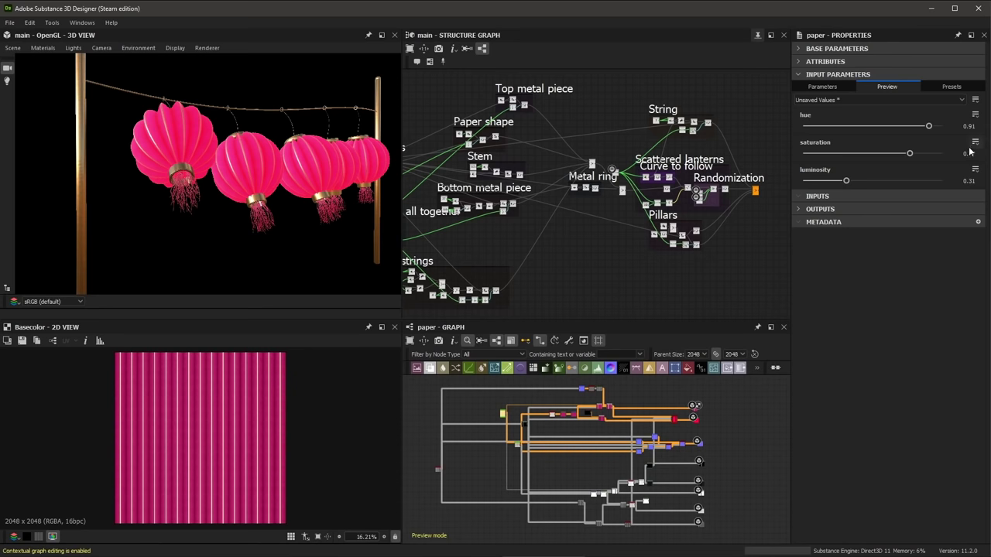
drag(878, 129, 878, 159)
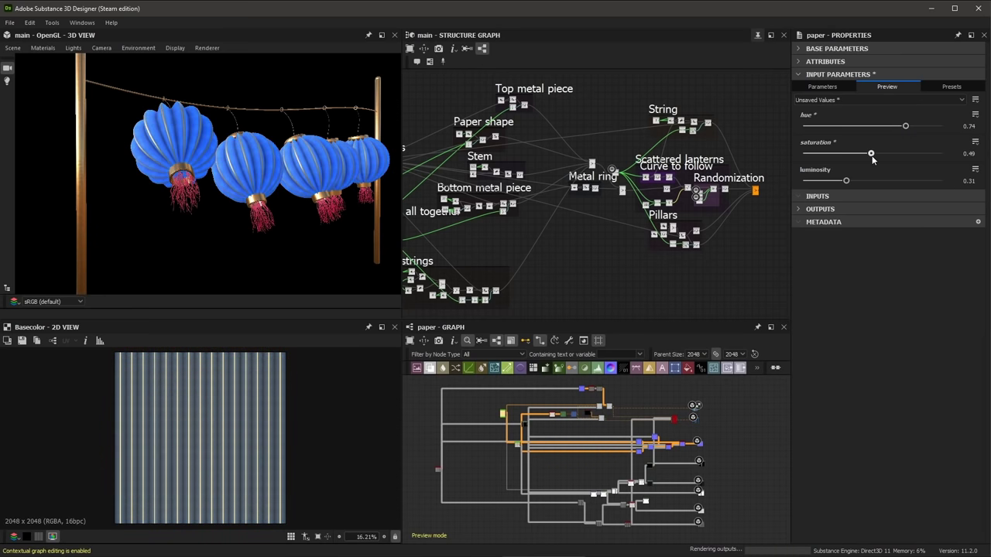
drag(903, 159, 904, 159)
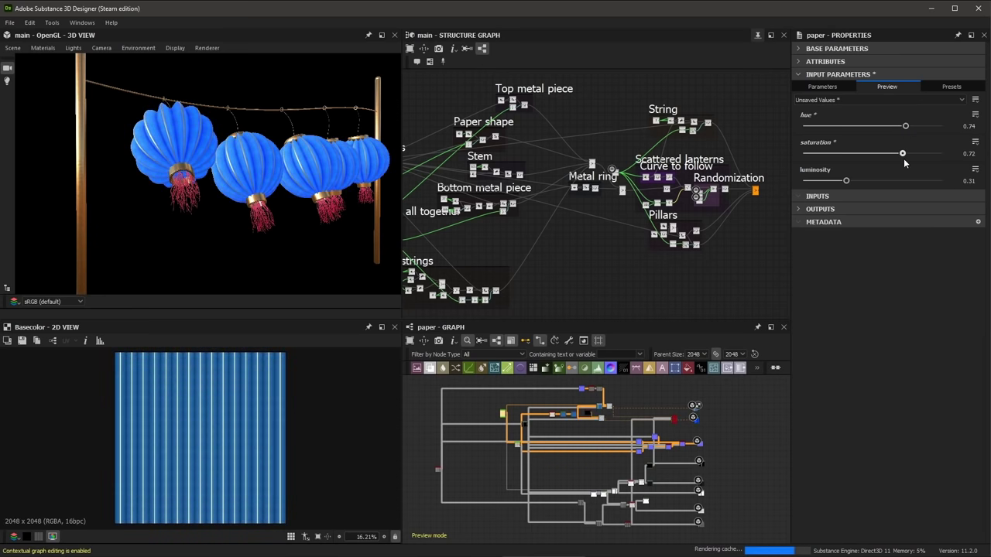
drag(847, 181, 825, 181)
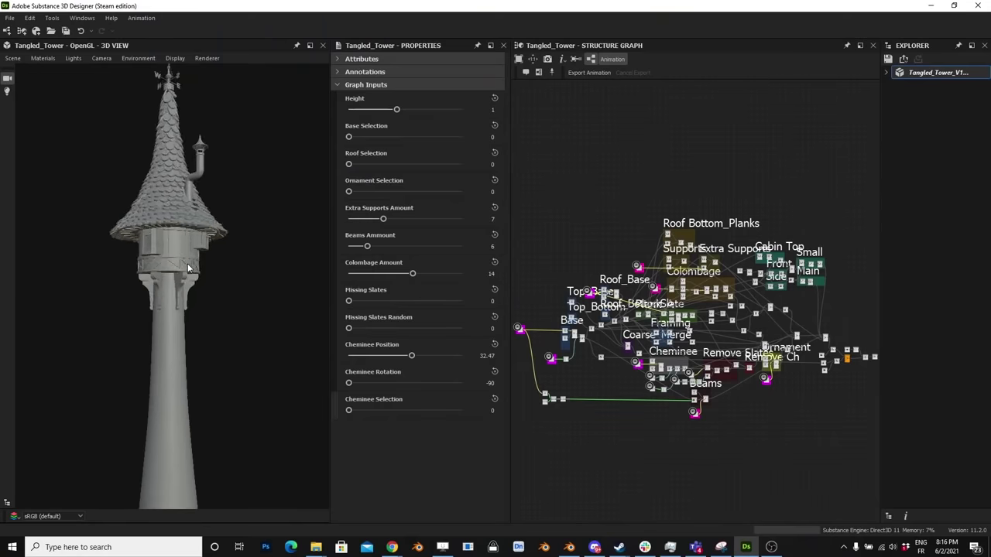
Step: Try different Colombage Amount and Beams Ammount values on the Tangled_Tower model
scroll(192, 274, up, 5)
middle_drag(190, 279, 214, 303)
mouse_move(408, 279)
mouse_down()
mouse_move(366, 278)
mouse_move(412, 277)
mouse_up()
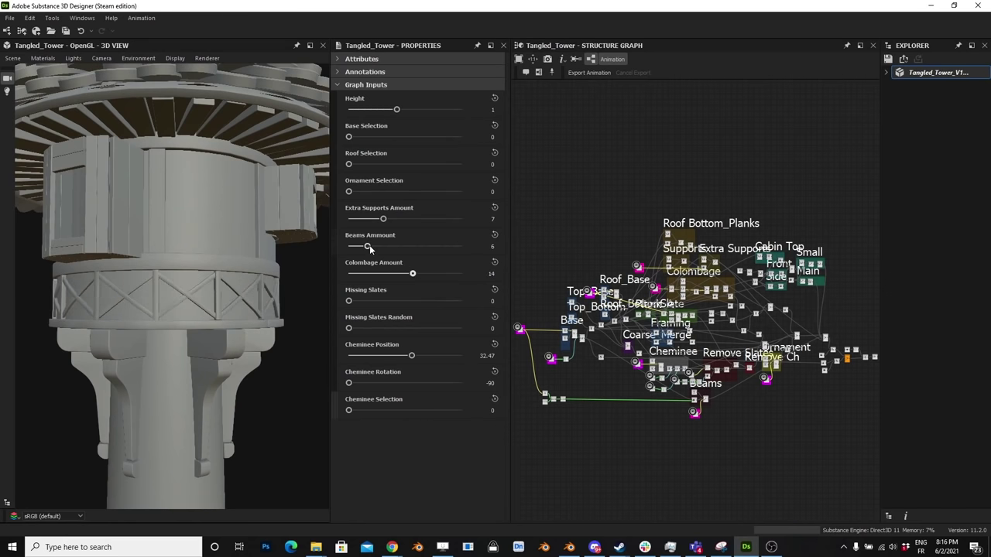
drag(370, 245, 369, 264)
Step: Set the tower's Cheminee Position to 35.39 and try Cheminee Selection 1
right_drag(182, 254, 225, 337)
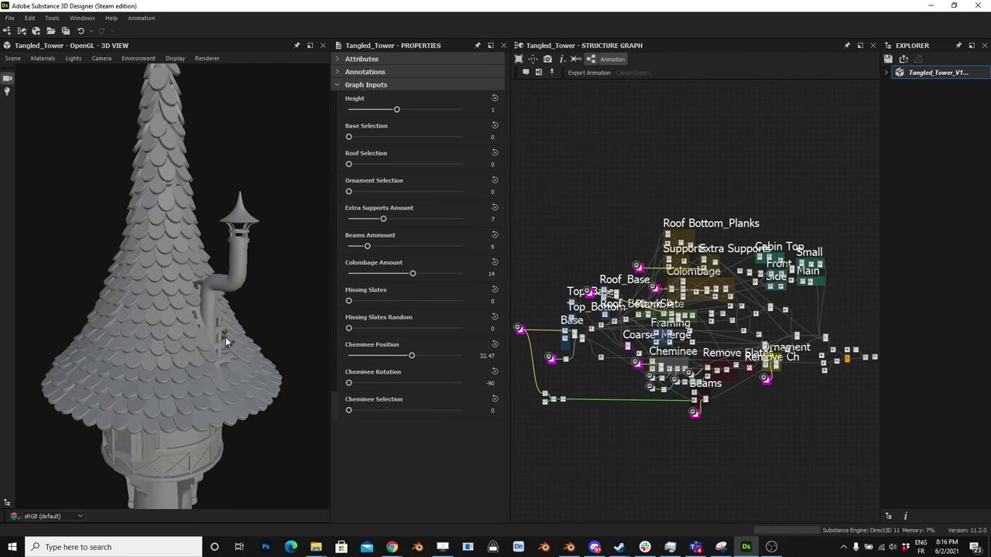
scroll(226, 337, up, 1)
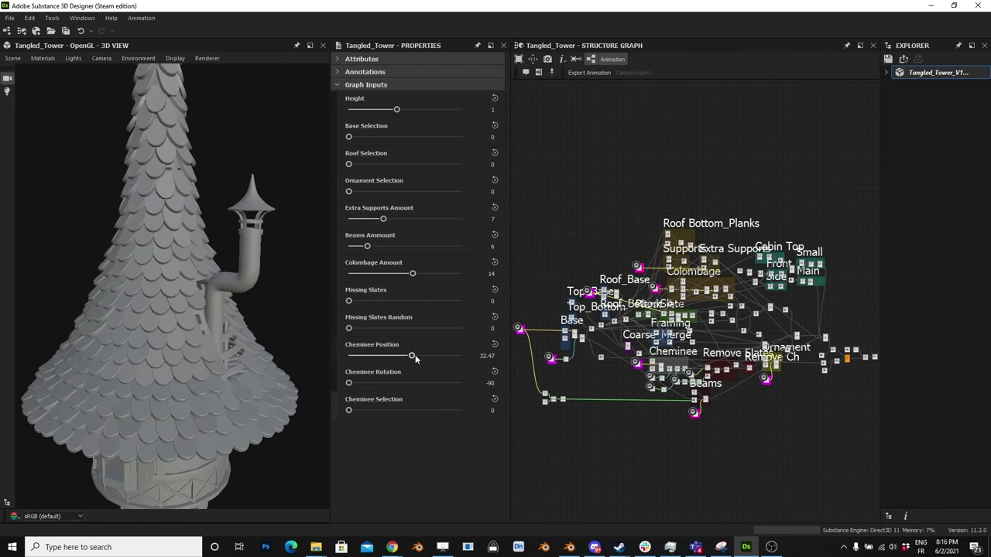
drag(408, 358, 420, 381)
mouse_move(224, 387)
mouse_down()
mouse_move(194, 391)
mouse_move(216, 390)
mouse_up()
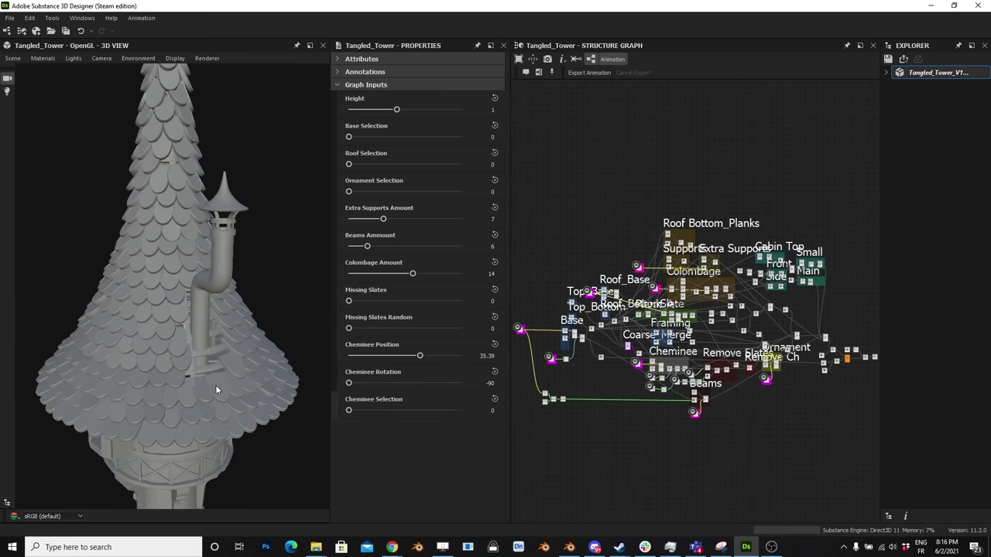
drag(354, 387, 464, 417)
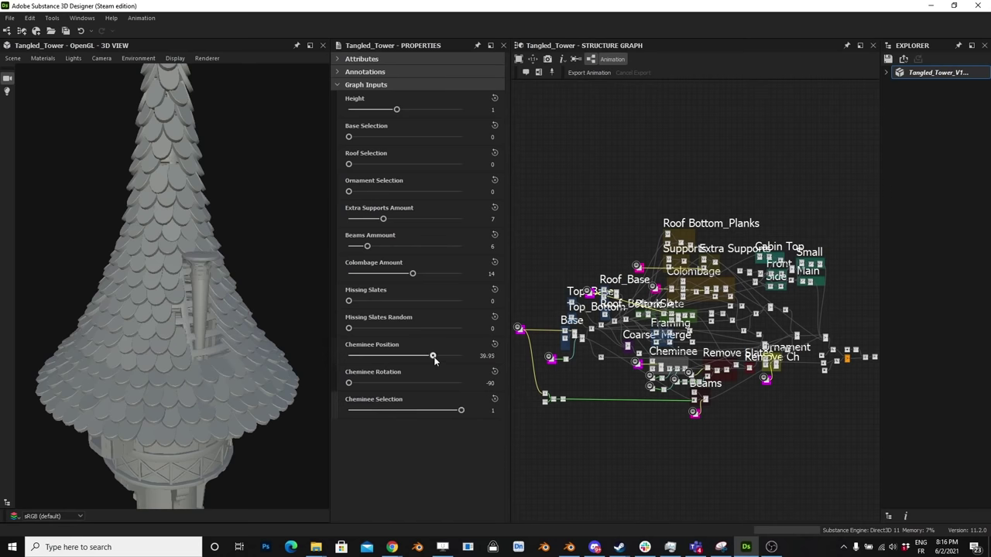
Step: Set the tower's Cheminee Position to 44.52, Cheminee Selection to 0 and Missing Slates to 0.33
drag(435, 360, 446, 365)
drag(460, 410, 348, 411)
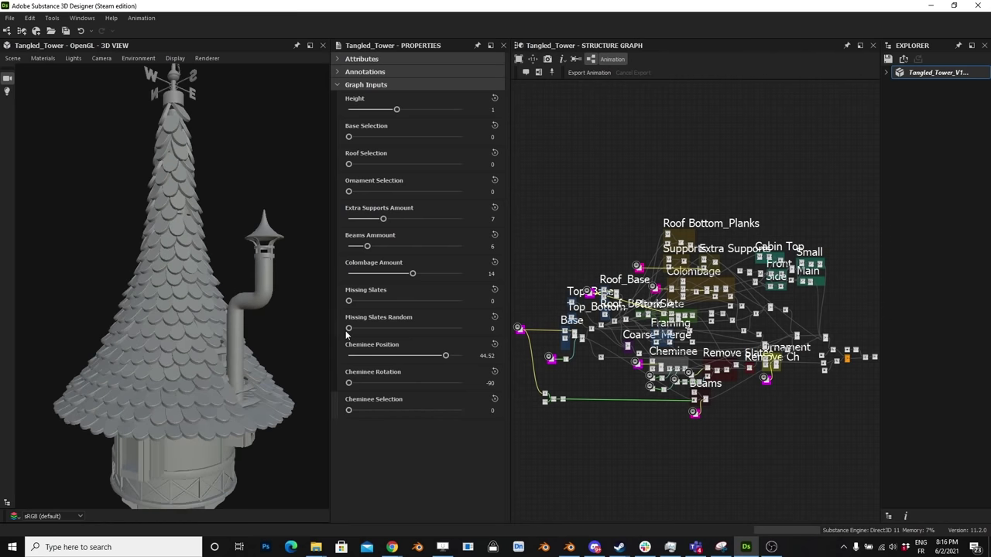
drag(353, 301, 387, 318)
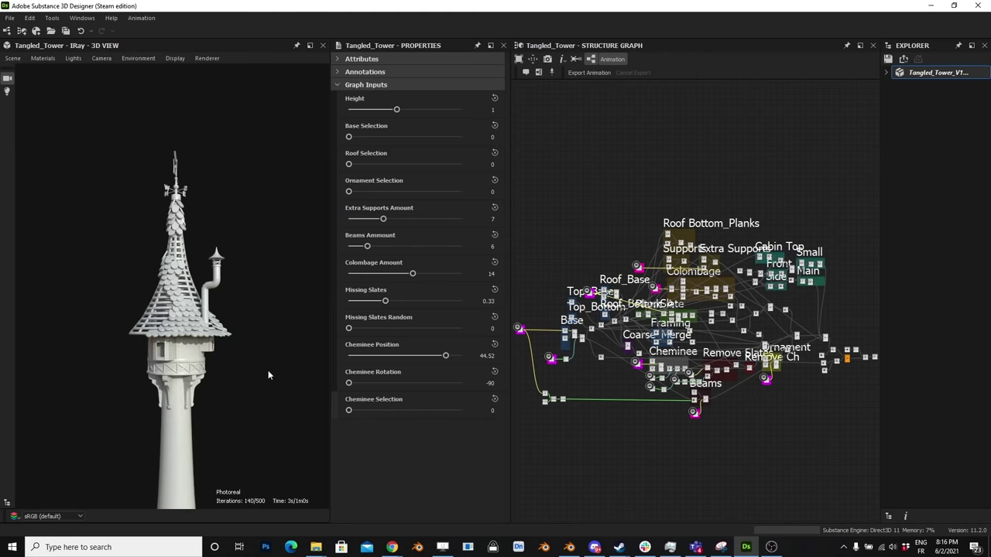
Step: Inspect the roof's missing slates up close and the group of towers from different angles in the Iray render
scroll(268, 371, up, 2)
scroll(268, 370, up, 4)
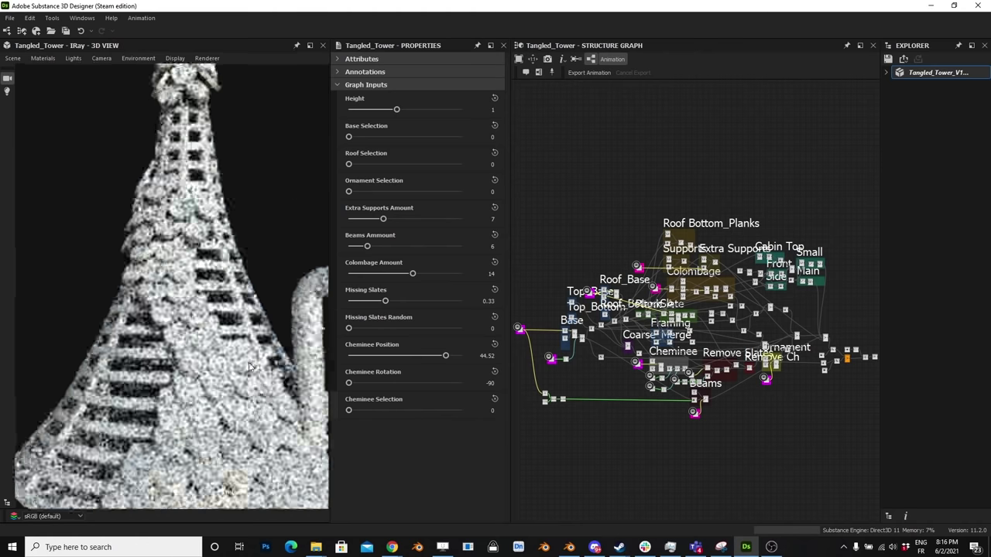
scroll(225, 360, down, 1)
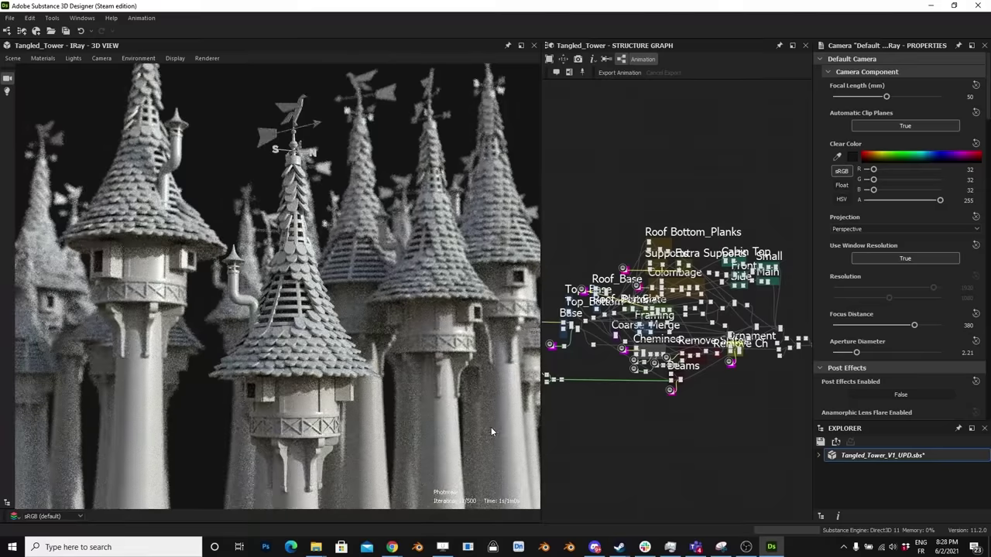
drag(424, 409, 516, 423)
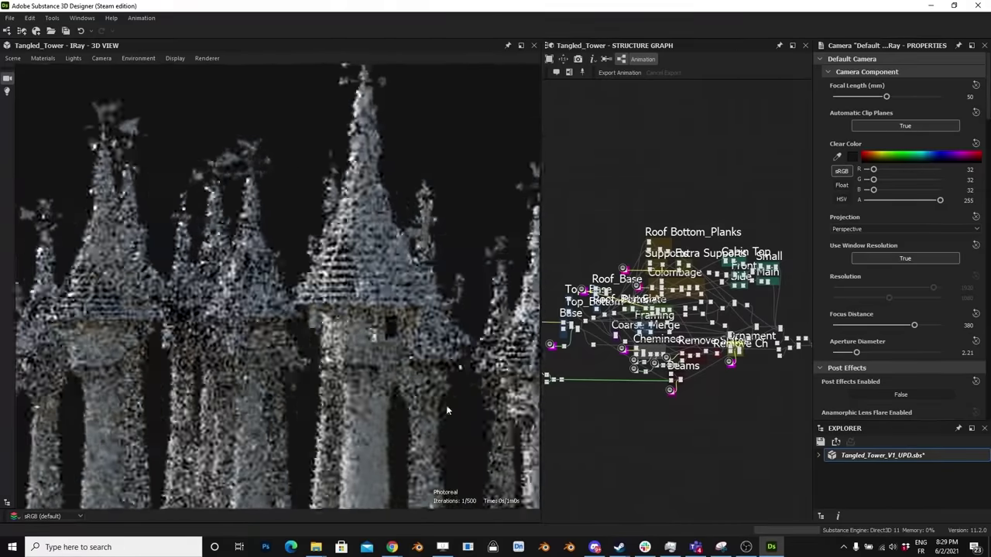
ctrl+shift+right_drag(410, 406, 306, 441)
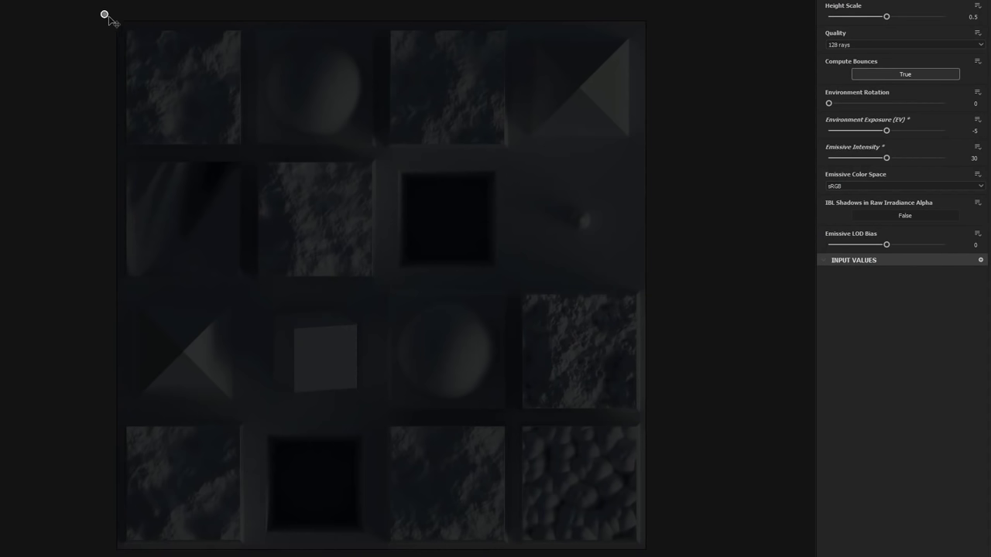
Step: Move the emissive light spot onto the first rocky tile of the ray-traced relief preview
mouse_move(120, 27)
mouse_down()
mouse_move(249, 164)
mouse_move(255, 255)
mouse_move(204, 316)
mouse_move(150, 350)
mouse_move(177, 400)
mouse_move(274, 421)
mouse_move(317, 487)
mouse_move(411, 509)
mouse_move(597, 449)
mouse_move(525, 361)
mouse_move(428, 358)
mouse_move(449, 326)
mouse_move(515, 283)
mouse_move(566, 174)
mouse_move(628, 213)
mouse_move(549, 261)
mouse_move(549, 150)
mouse_move(571, 93)
mouse_move(421, 139)
mouse_move(383, 212)
mouse_move(328, 217)
mouse_move(346, 85)
mouse_move(292, 65)
mouse_move(332, 100)
mouse_move(219, 60)
mouse_up()
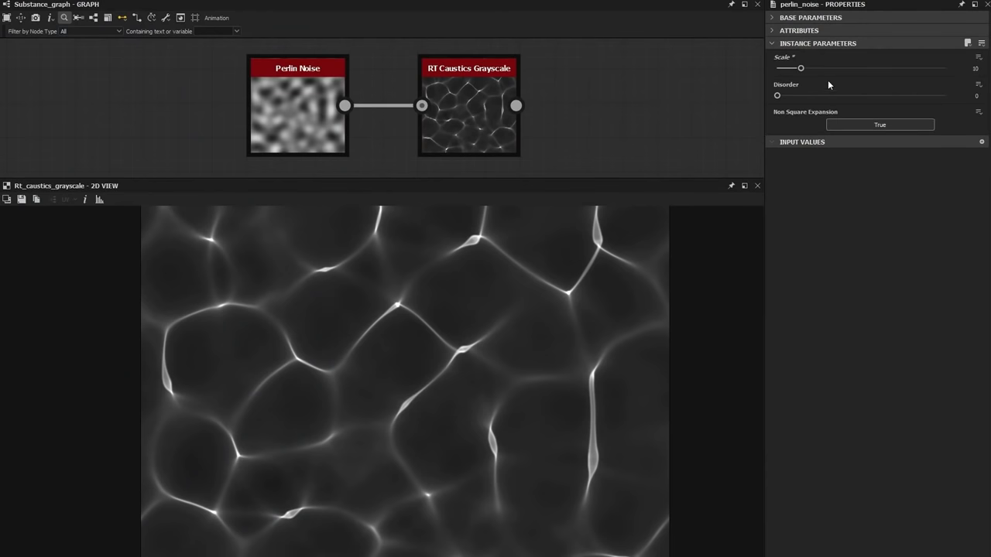
Step: Try different Scale and Disorder values on the Perlin Noise node feeding RT Caustics Grayscale
mouse_move(800, 69)
mouse_down()
mouse_move(848, 70)
mouse_move(793, 72)
mouse_move(803, 69)
mouse_up()
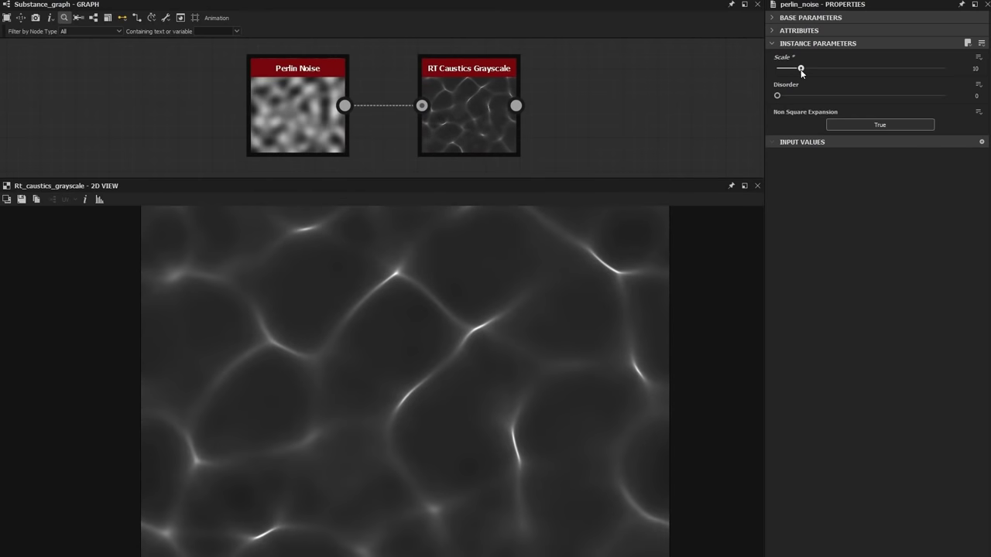
drag(802, 72, 801, 73)
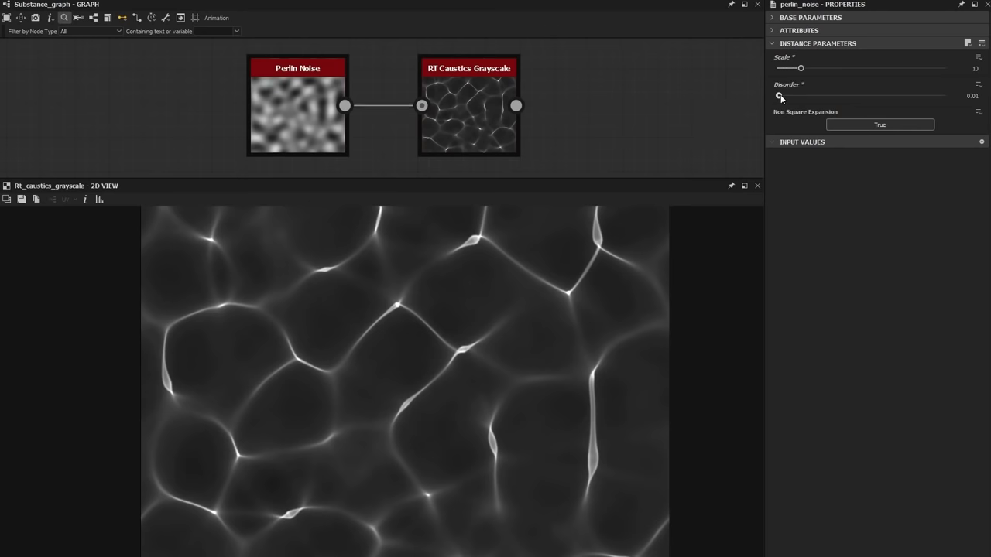
drag(780, 96, 754, 100)
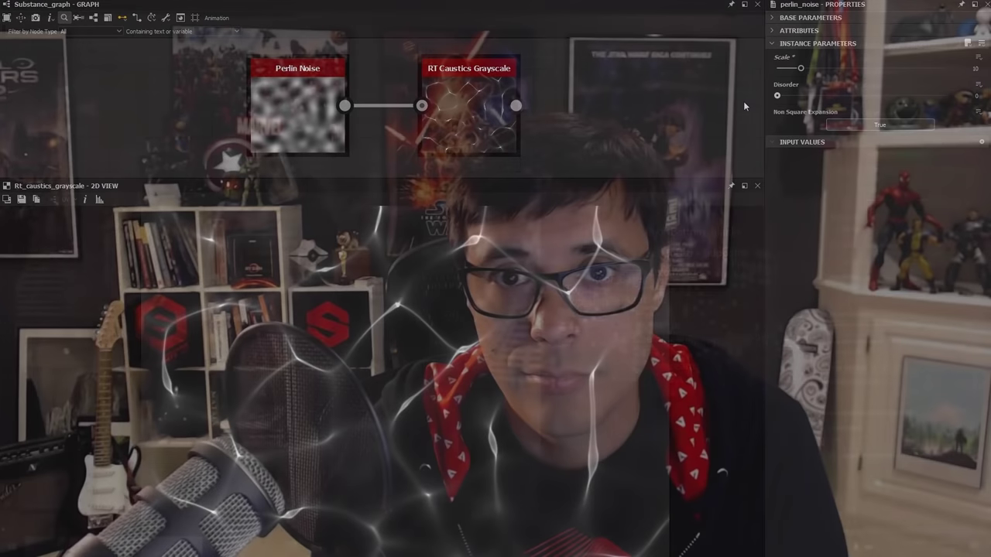
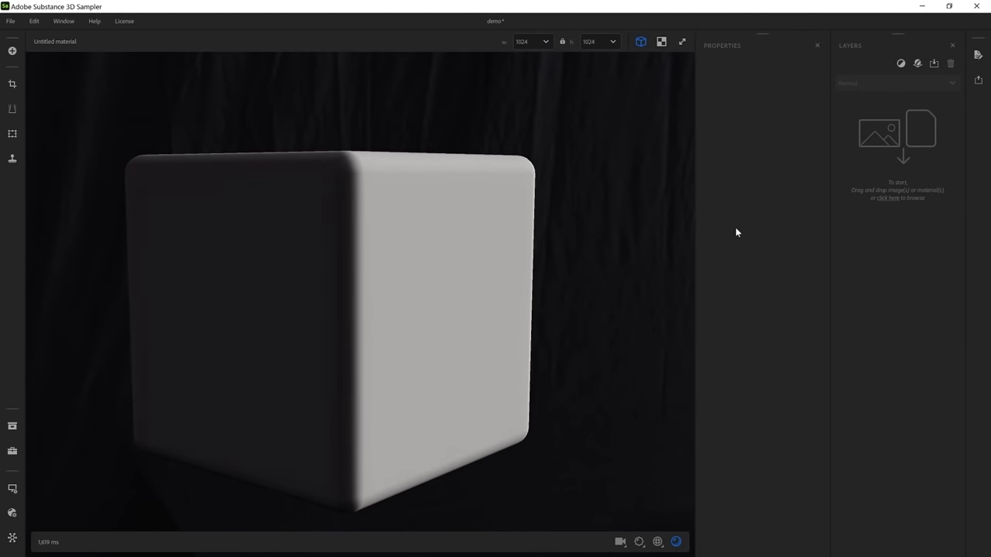
Step: Import fabric.jpeg into the empty material as a bitmap using the Use as bitmap template
mouse_move(301, 556)
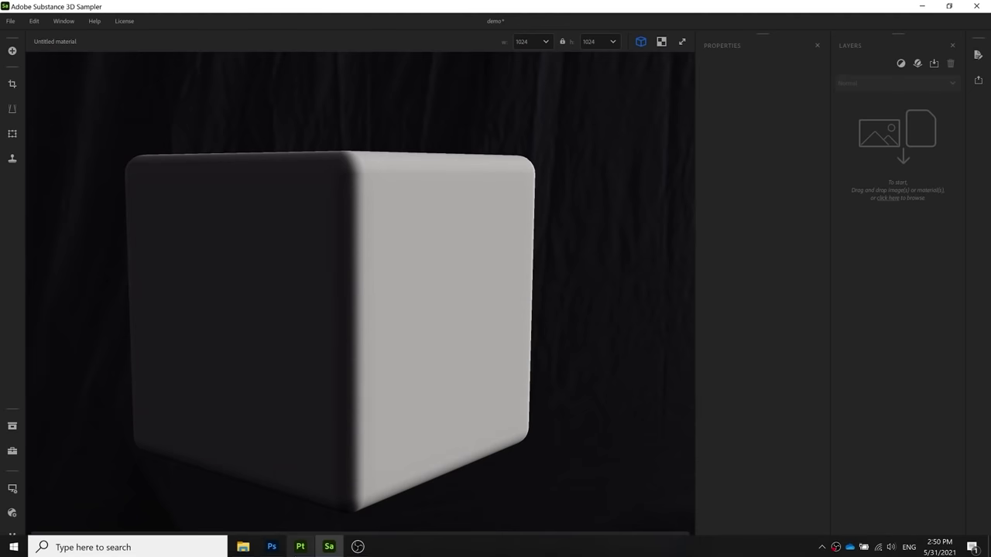
click(255, 551)
drag(147, 90, 377, 353)
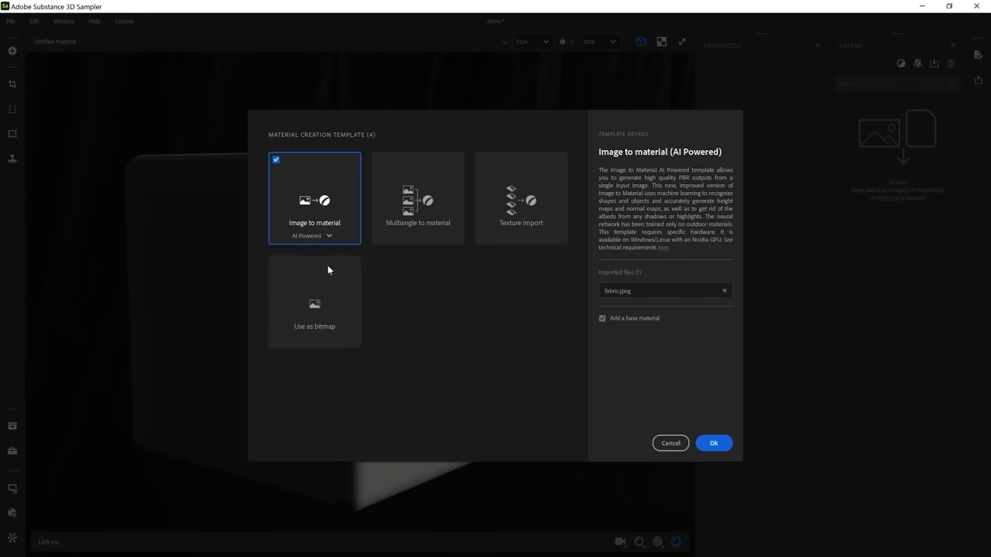
click(320, 304)
click(715, 444)
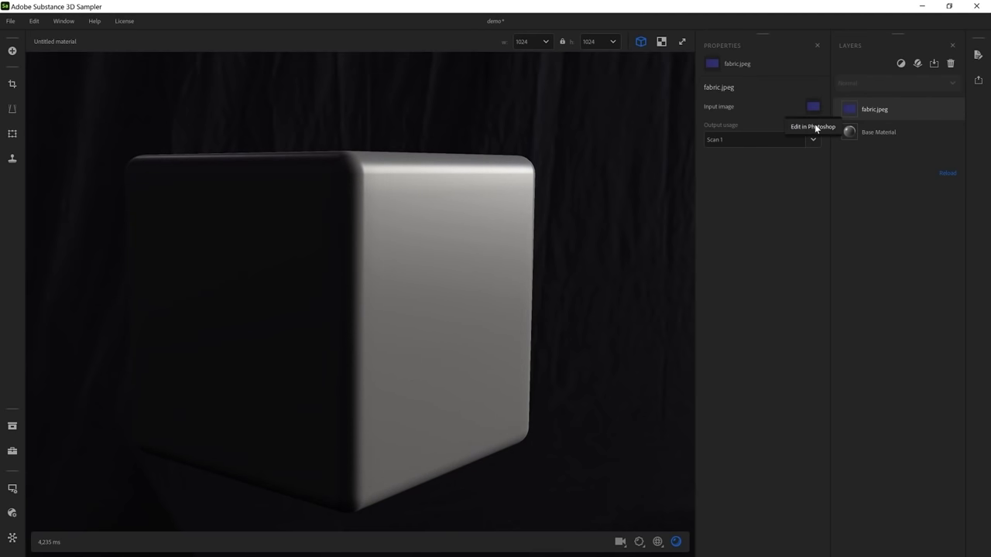
Step: Send the fabric image to Photoshop, crop it to a 1:1 square, save it and return to Substance 3D Sampler
click(815, 127)
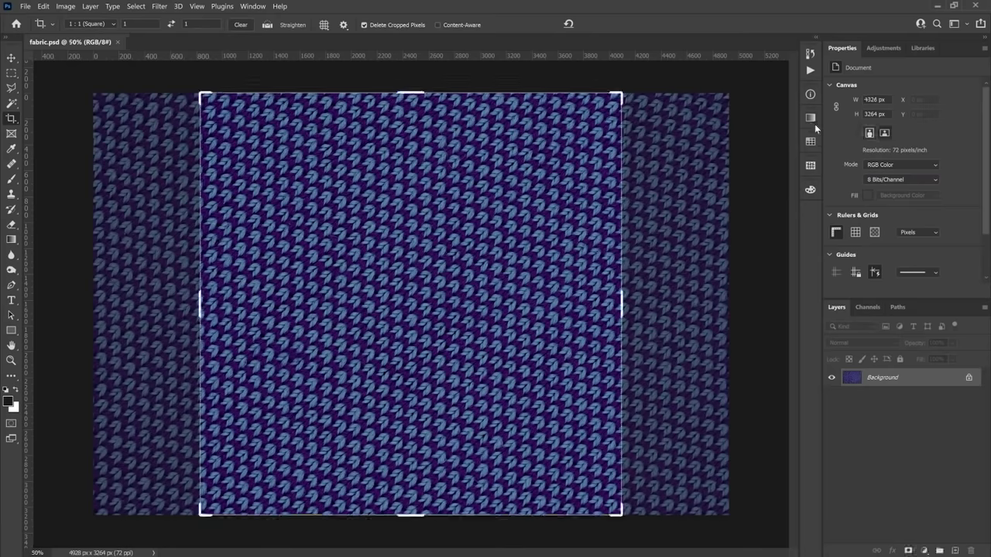
double_click(335, 289)
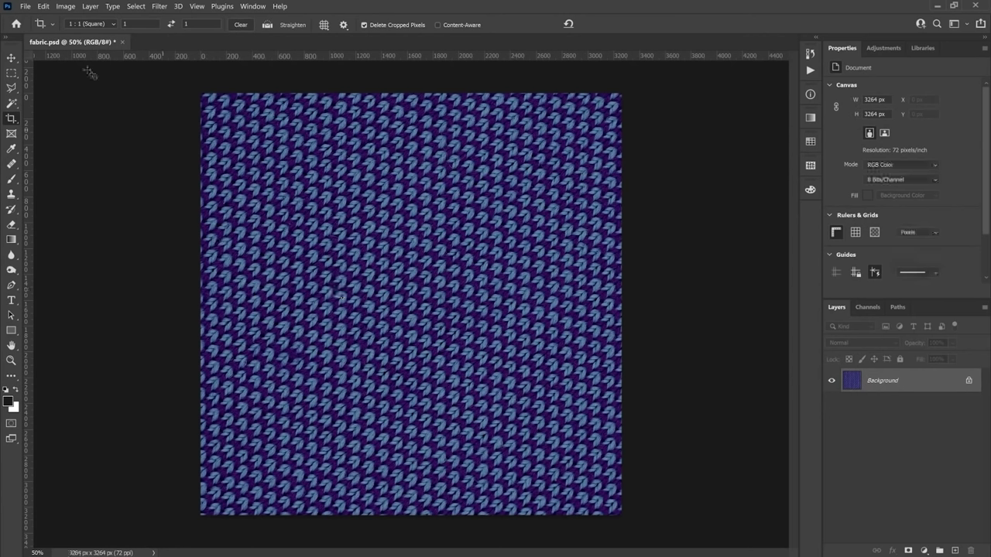
click(24, 7)
click(44, 133)
click(939, 6)
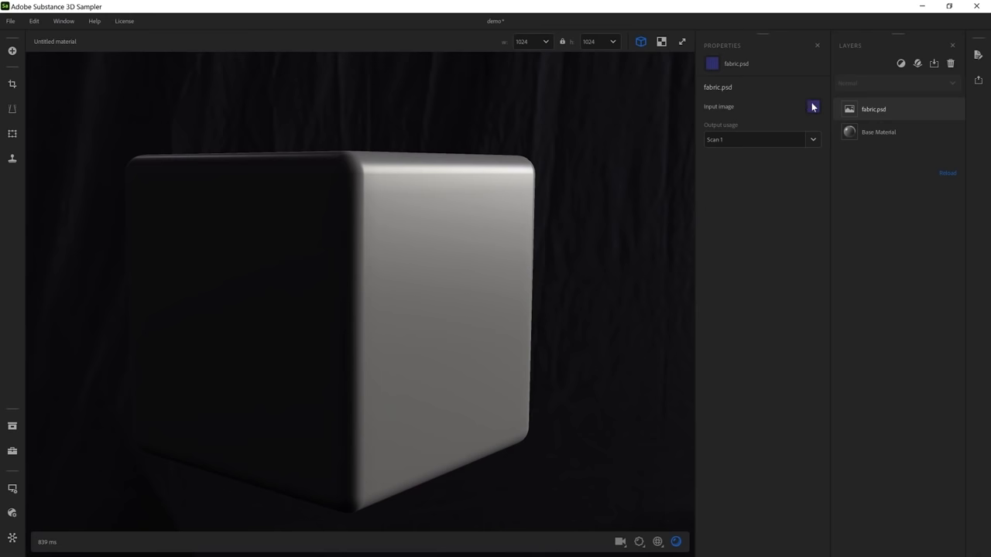
Step: Add the Image to Material (AI Powered) filter above the fabric.psd layer and inspect the generated weave up close on the cube
click(900, 65)
text(image)
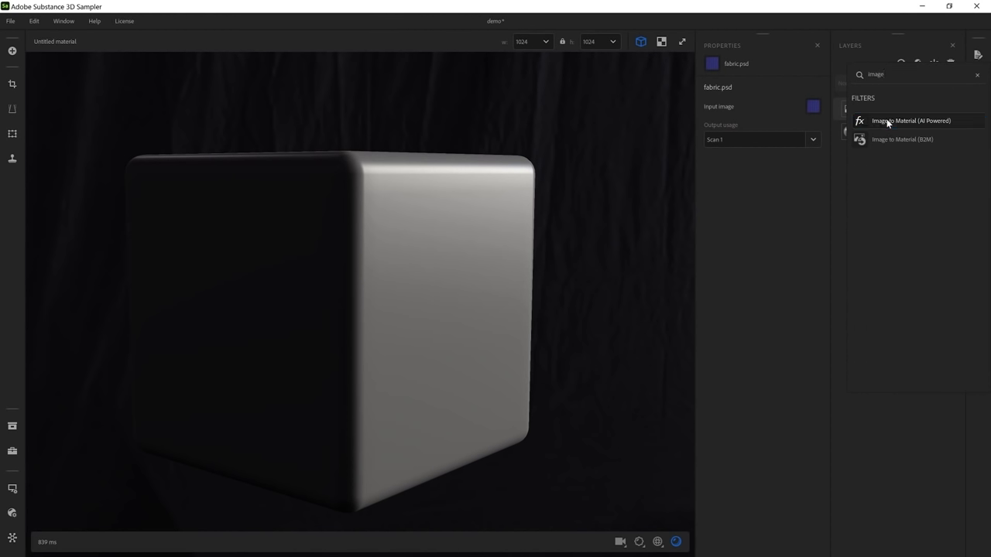
click(887, 120)
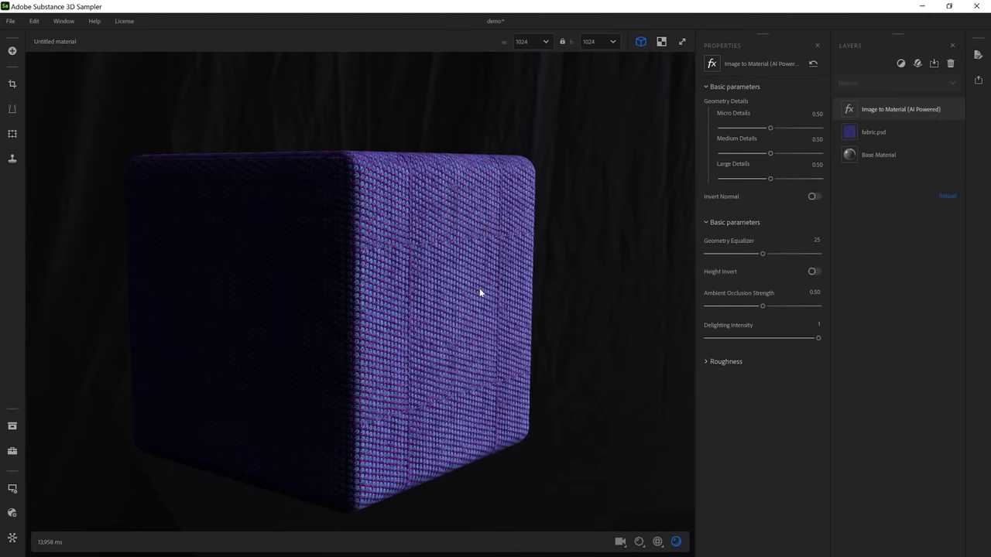
drag(481, 288, 393, 281)
scroll(393, 281, up, 5)
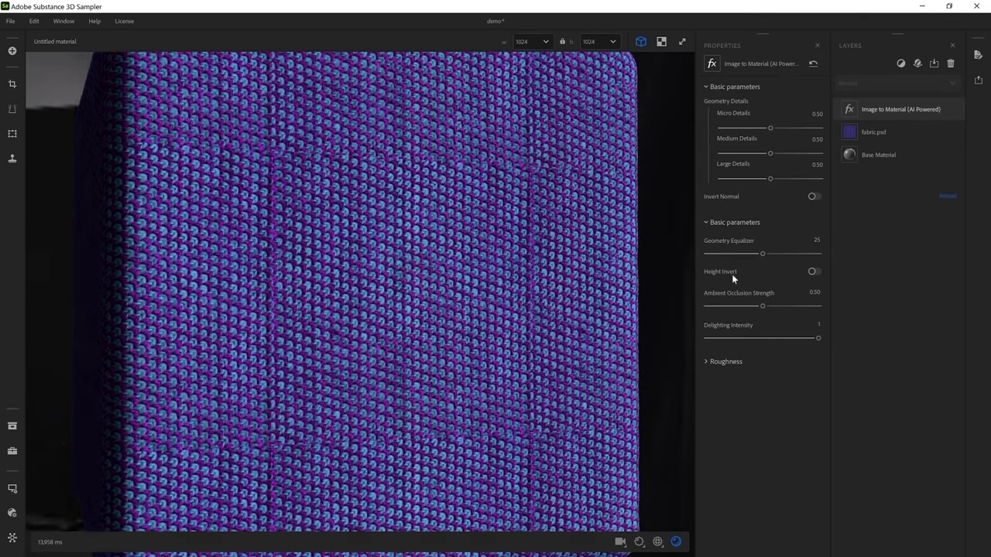
Step: Set the Image to Material filter's Geometry Equalizer to 5.31, Ambient Occlusion Strength to 0.10 and Delighting Intensity to 0.50
drag(763, 255, 717, 254)
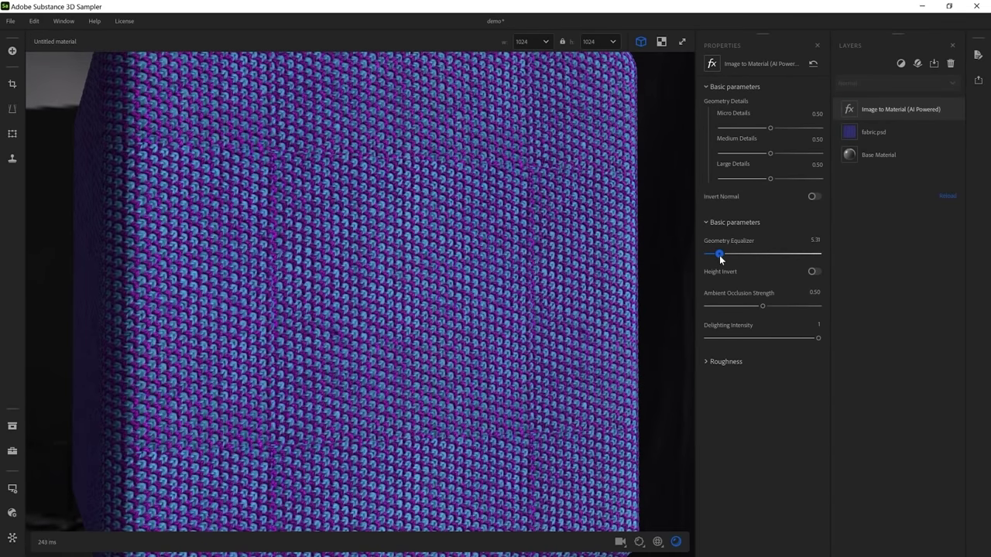
drag(759, 306, 718, 307)
drag(814, 338, 763, 338)
scroll(397, 249, down, 3)
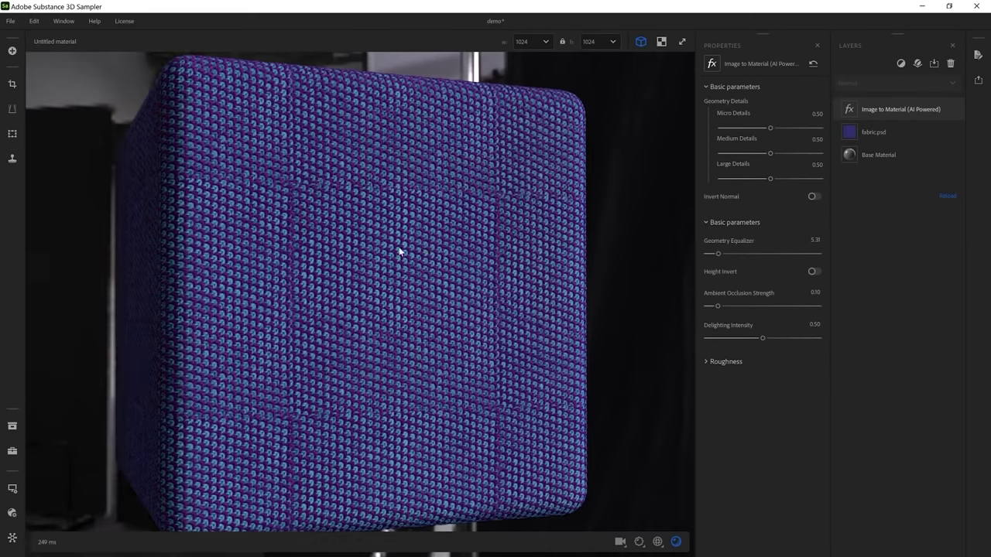
drag(398, 248, 379, 260)
Step: Add an Equalize filter with Radius 8.73, enable Override Per Channels and expand its Mask settings
click(901, 63)
text(equa)
click(878, 121)
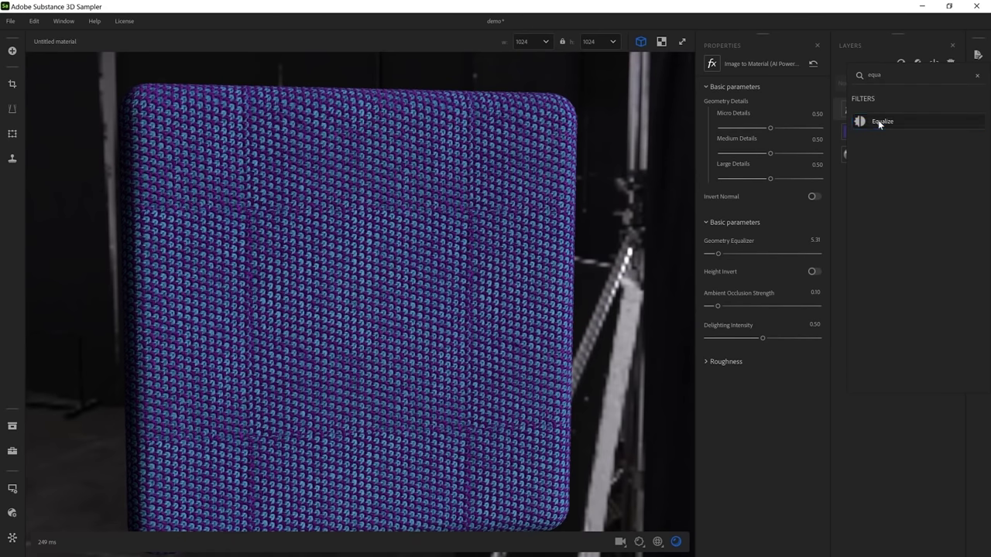
drag(763, 138, 730, 144)
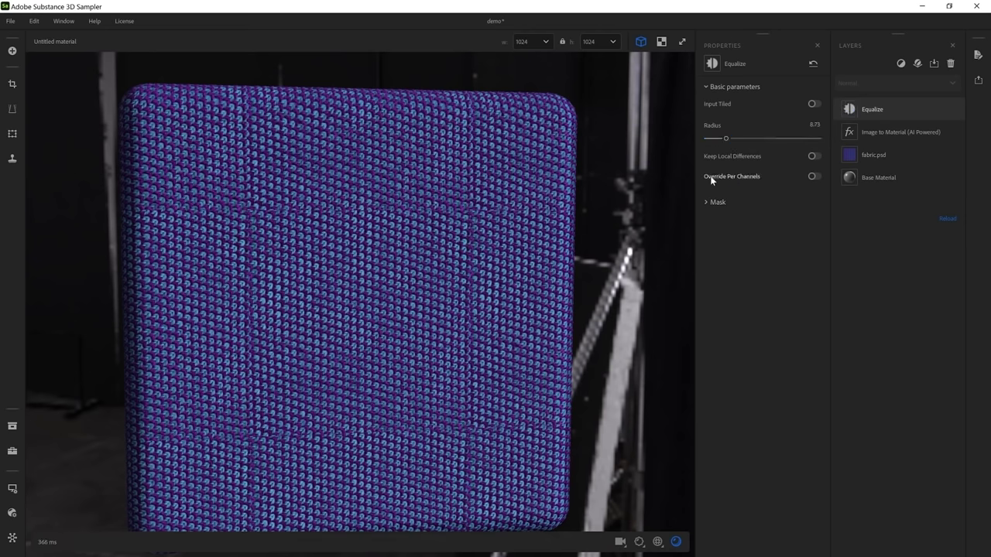
click(814, 176)
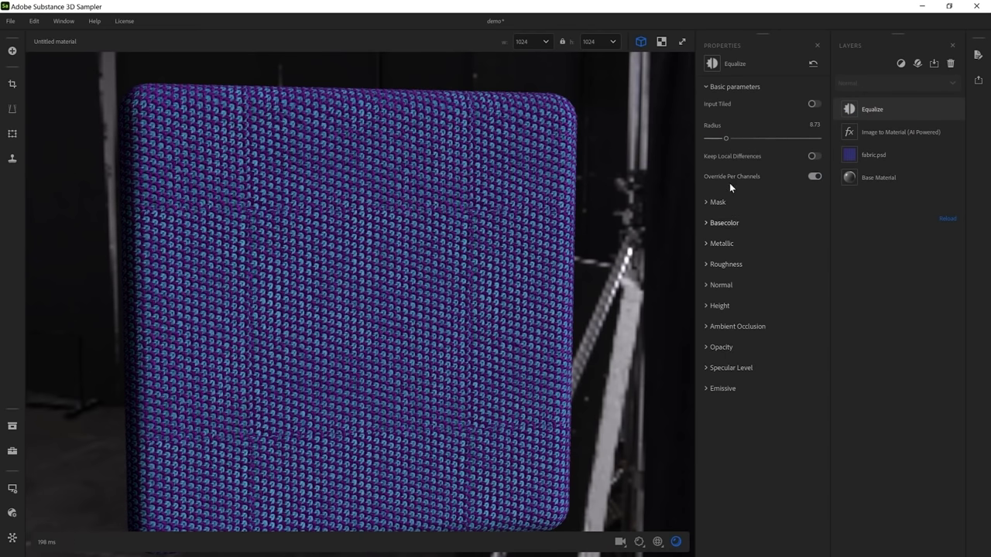
click(709, 202)
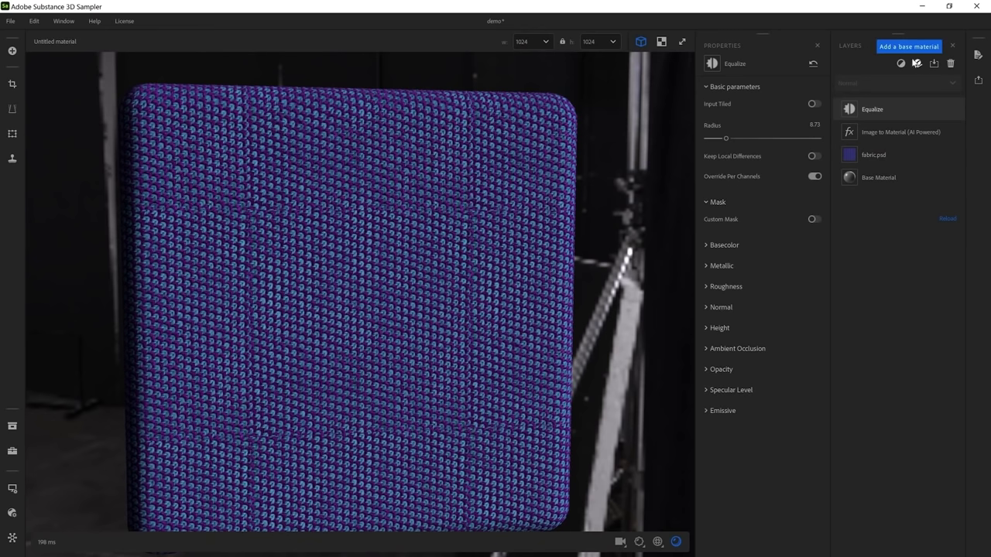
Step: Add a Tiling filter, show only the 2D view and adjust the tiling frame's side and top edges around the fabric pattern
click(899, 65)
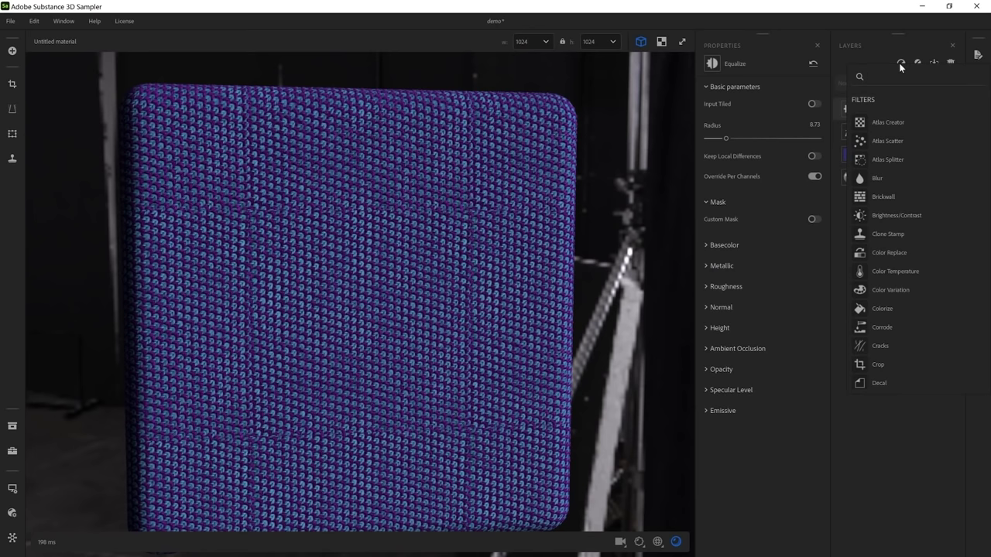
text(tiling)
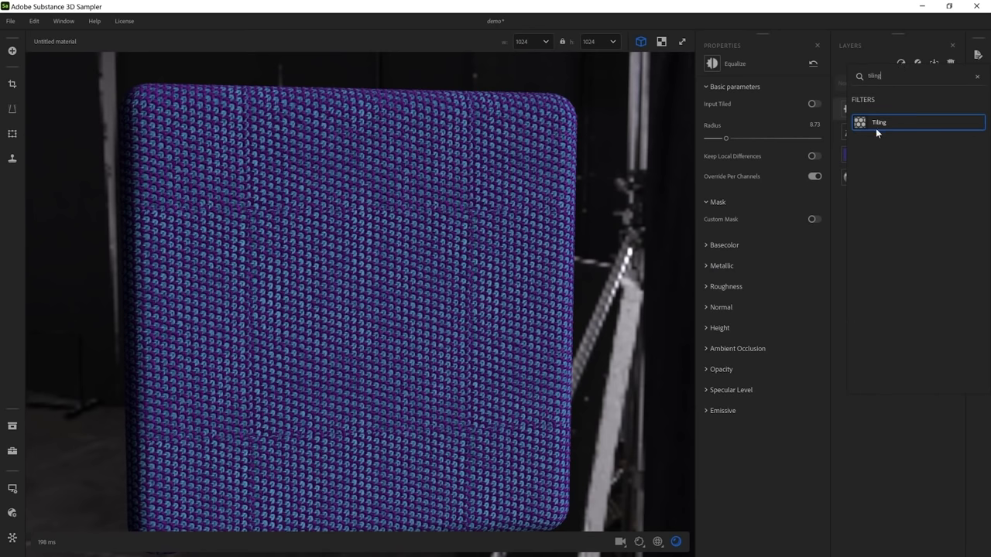
click(875, 123)
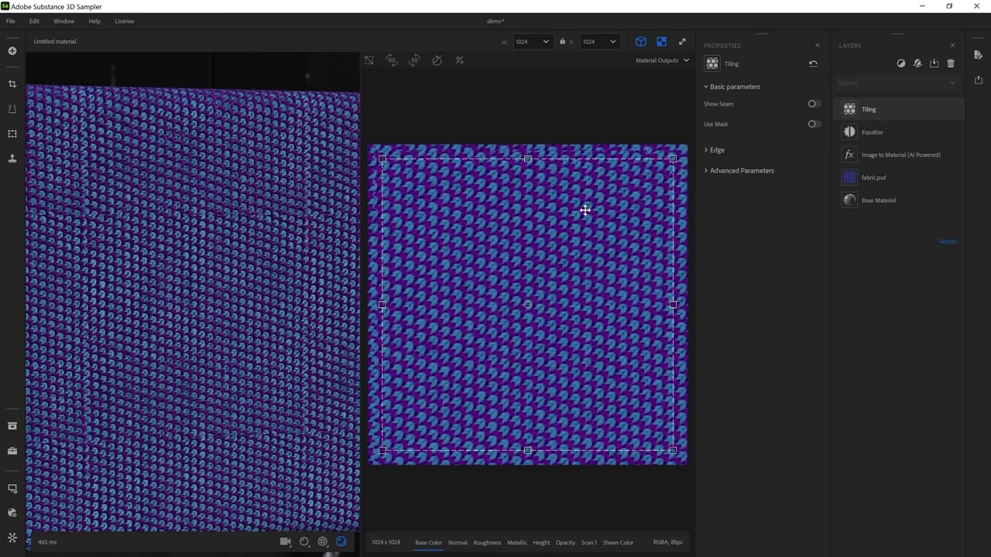
click(643, 43)
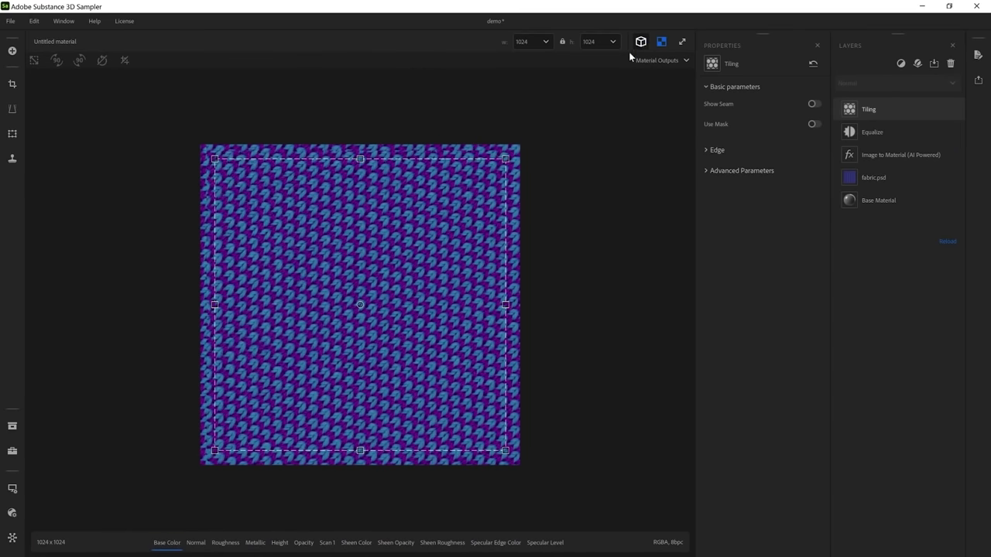
drag(180, 305, 207, 305)
drag(540, 305, 513, 305)
drag(361, 126, 360, 140)
drag(208, 312, 201, 312)
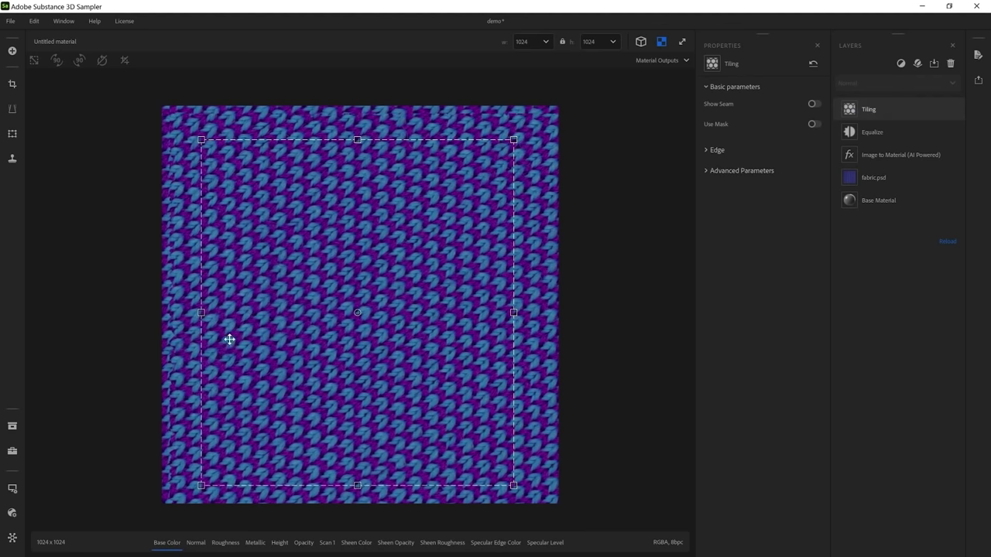
Step: Add a Perspective Transform filter and place it directly beneath Tiling in the layer stack
click(900, 64)
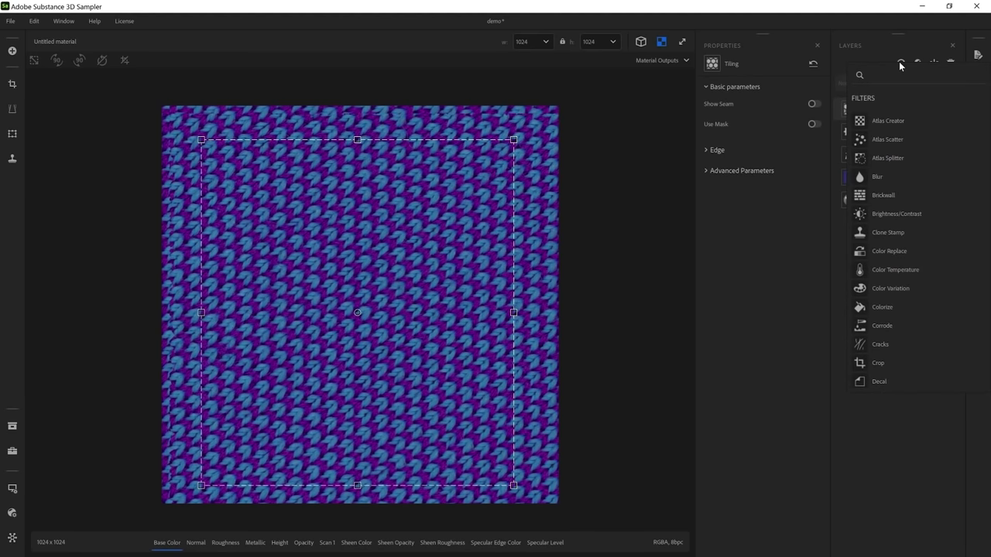
text(tr)
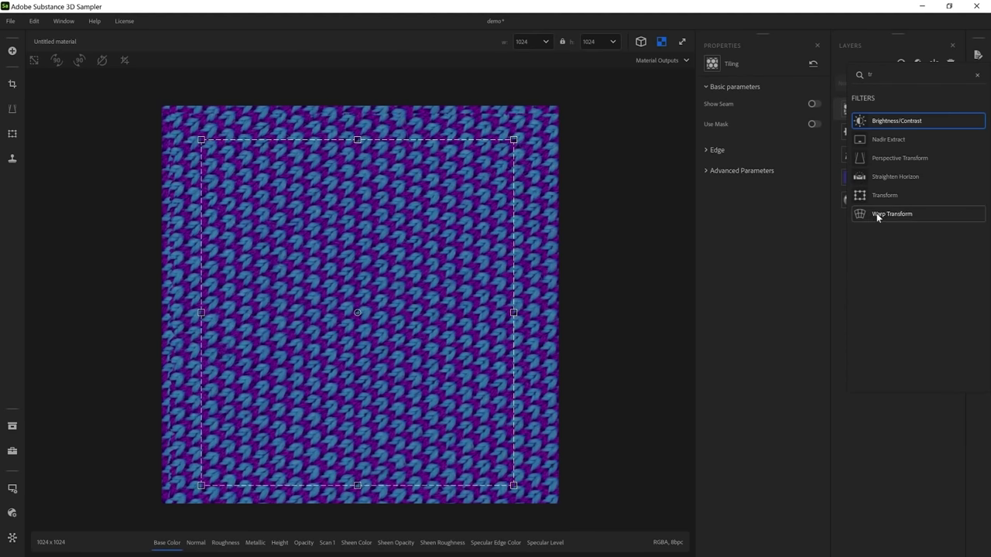
click(885, 159)
drag(859, 109, 891, 143)
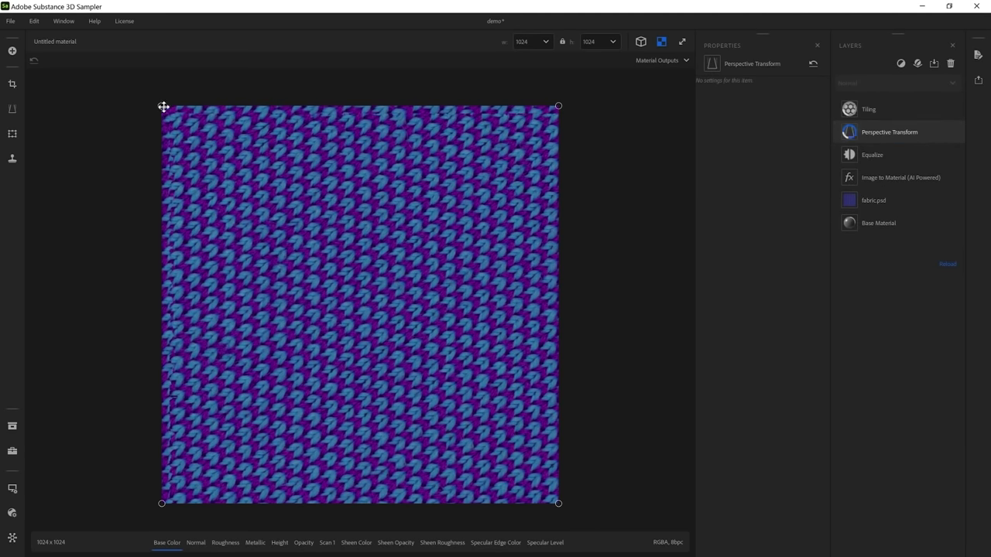
Step: Shift the Perspective Transform's two left corners slightly outward to straighten the weave, and lower the top edge of the Tiling frame
drag(161, 503, 151, 490)
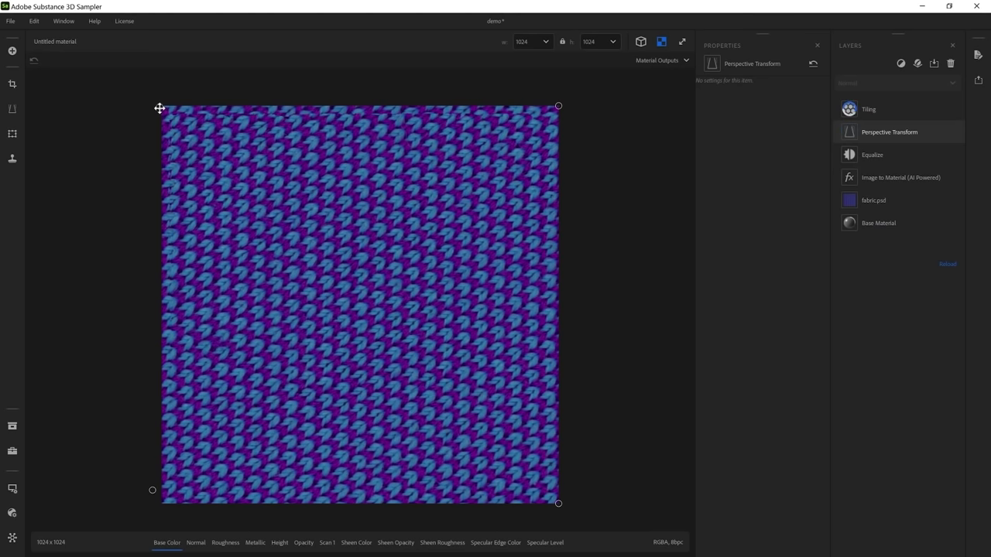
drag(159, 108, 159, 110)
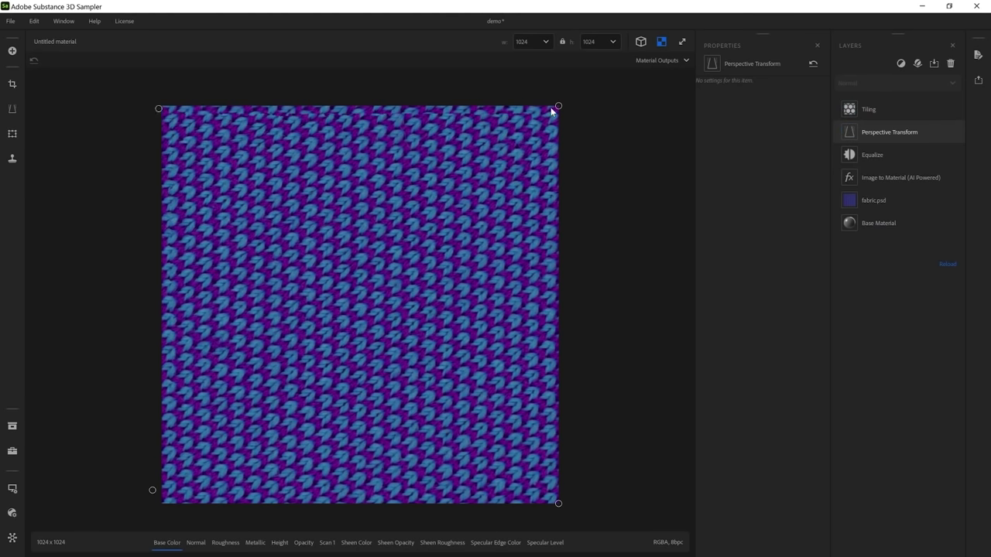
click(916, 110)
drag(359, 142, 358, 166)
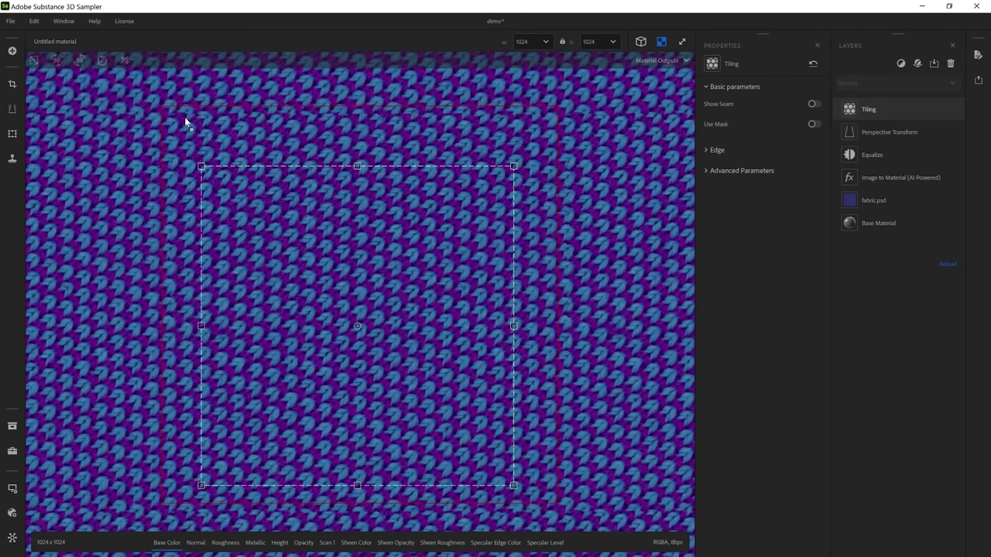
Step: Add a Warp Transform filter and place it directly beneath Tiling in the layer stack
click(901, 66)
text(warp)
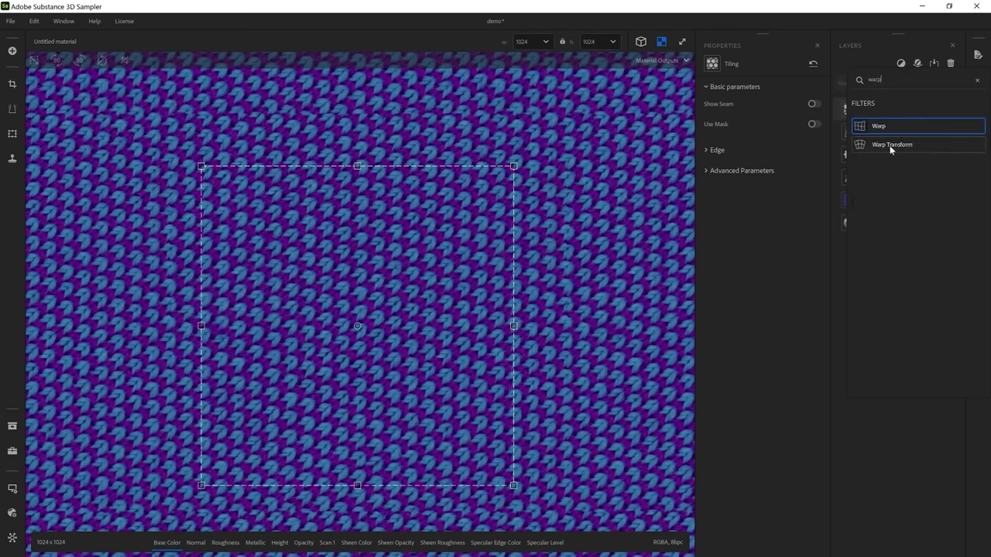
click(907, 147)
mouse_move(290, 104)
mouse_down()
mouse_move(277, 104)
mouse_move(288, 104)
mouse_move(299, 129)
mouse_move(288, 120)
mouse_move(294, 108)
mouse_up()
drag(904, 117, 880, 147)
Step: Nudge the first three points in the warp grid's top row to line up the stitches across the tile border
drag(291, 107, 288, 112)
drag(165, 106, 160, 98)
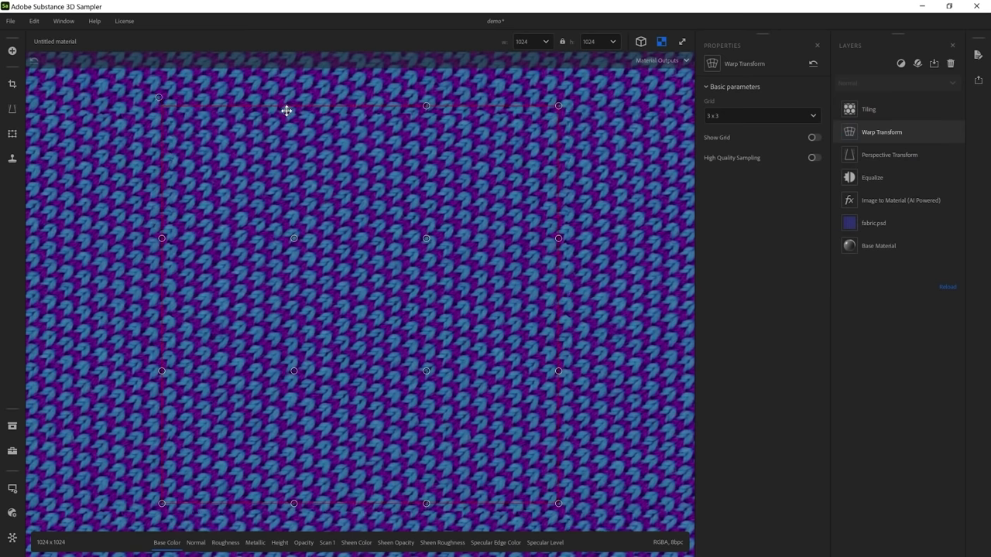
drag(426, 105, 421, 110)
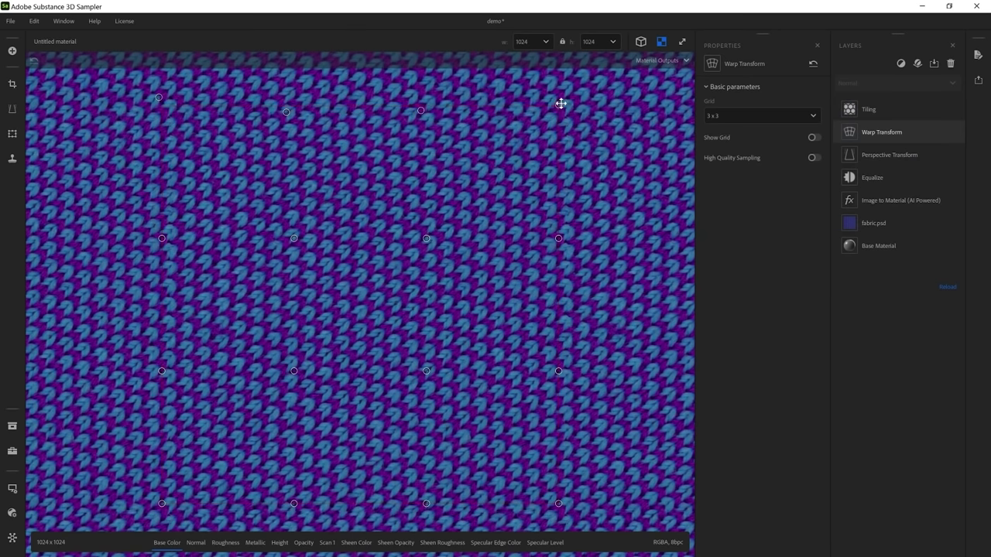
scroll(387, 223, down, 2)
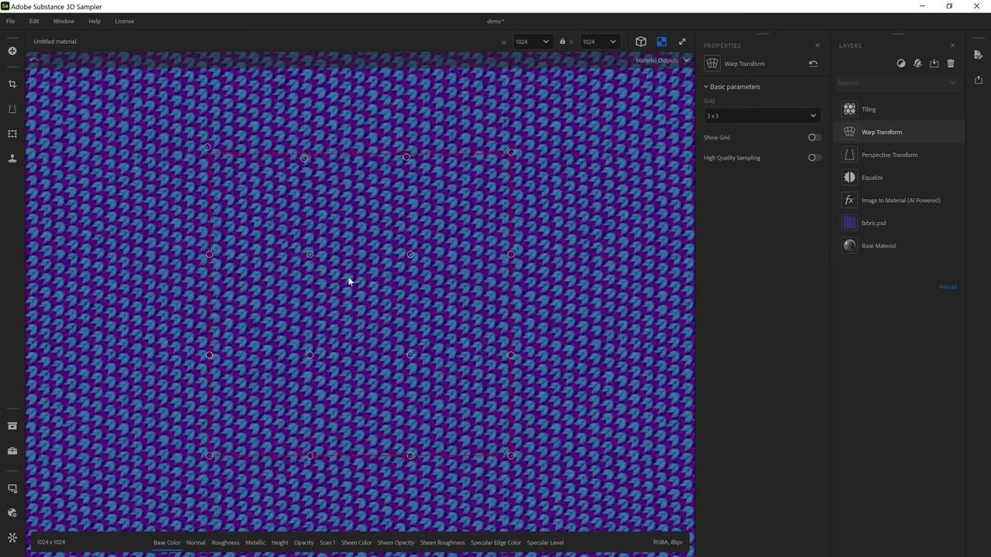
Step: Enable Show Seam on the Tiling filter and set its edge Threshold to 0.24 and Smoothness to 0.98
click(881, 108)
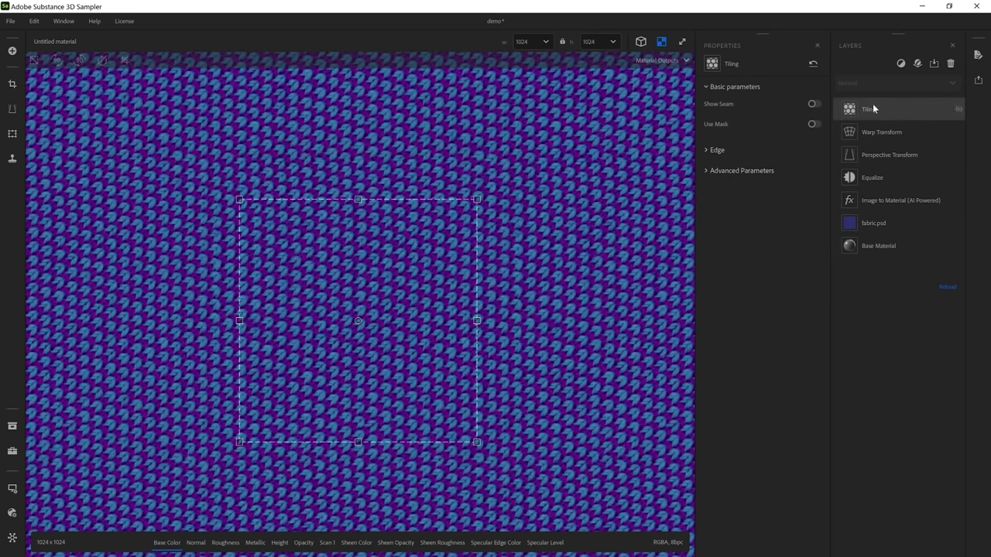
click(814, 105)
scroll(226, 200, up, 1)
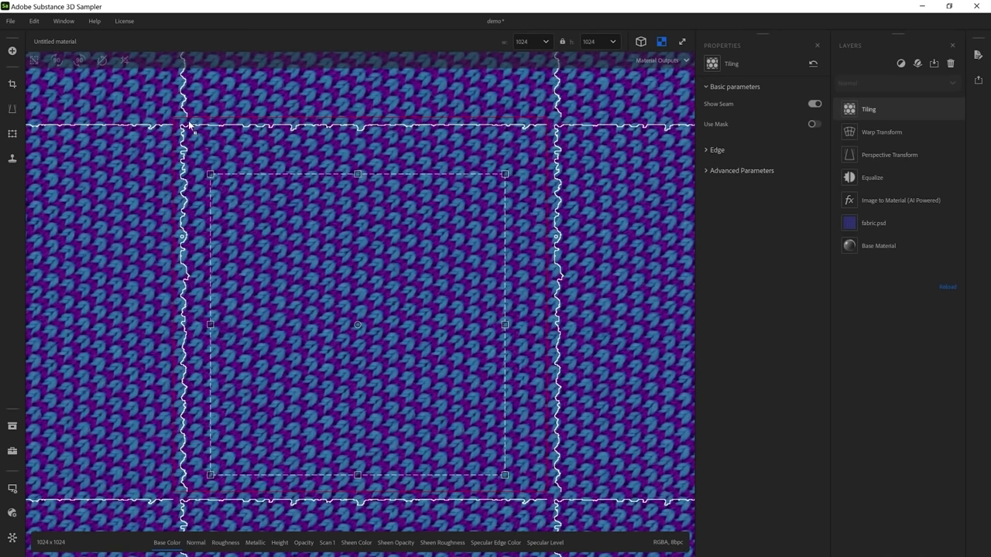
click(707, 150)
mouse_move(723, 226)
mouse_down()
mouse_move(752, 223)
mouse_move(735, 227)
mouse_up()
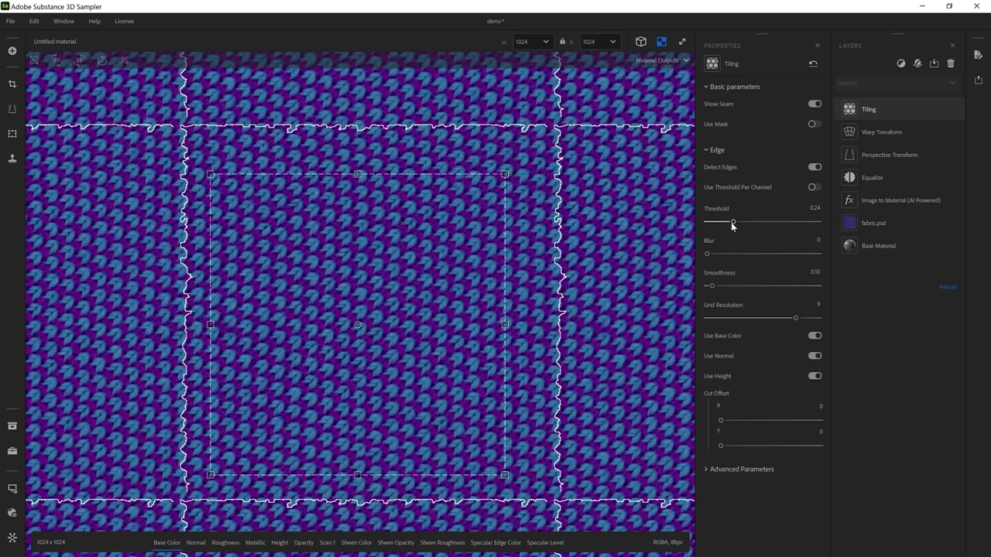
drag(712, 285, 762, 288)
Step: Enable the Tiling filter's mask and, with a smaller brush, paint along the tile's left and top seams to reroute the cut
click(813, 124)
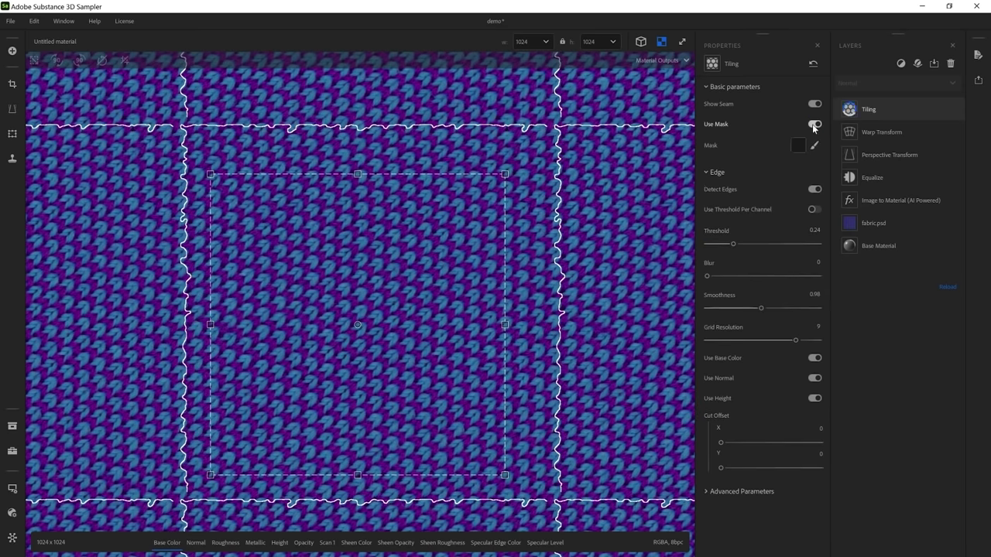
click(814, 146)
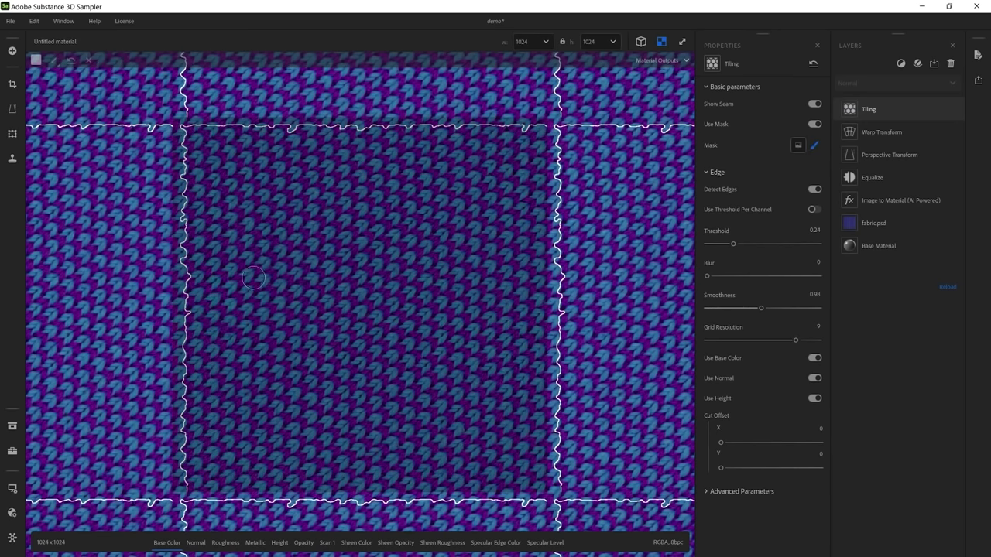
click(54, 61)
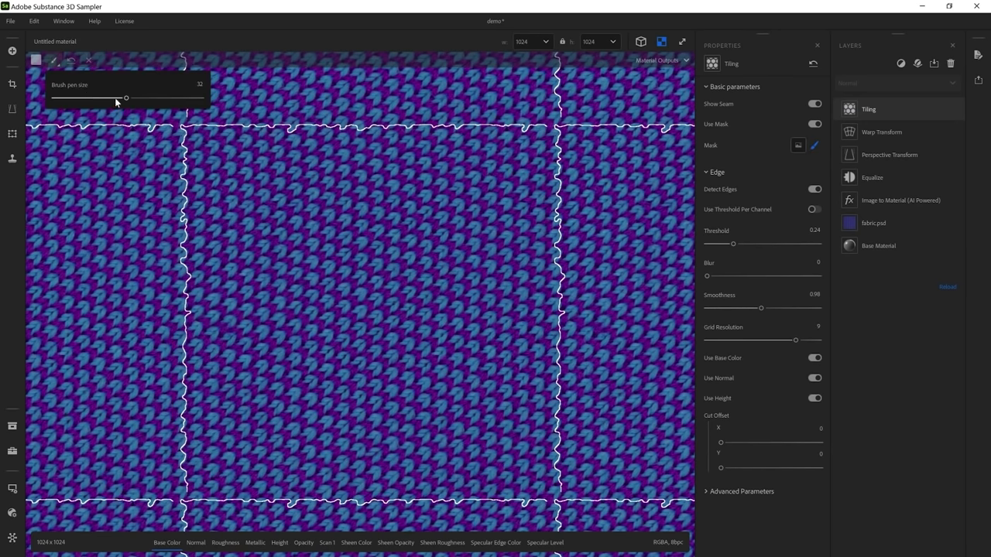
drag(174, 427, 192, 169)
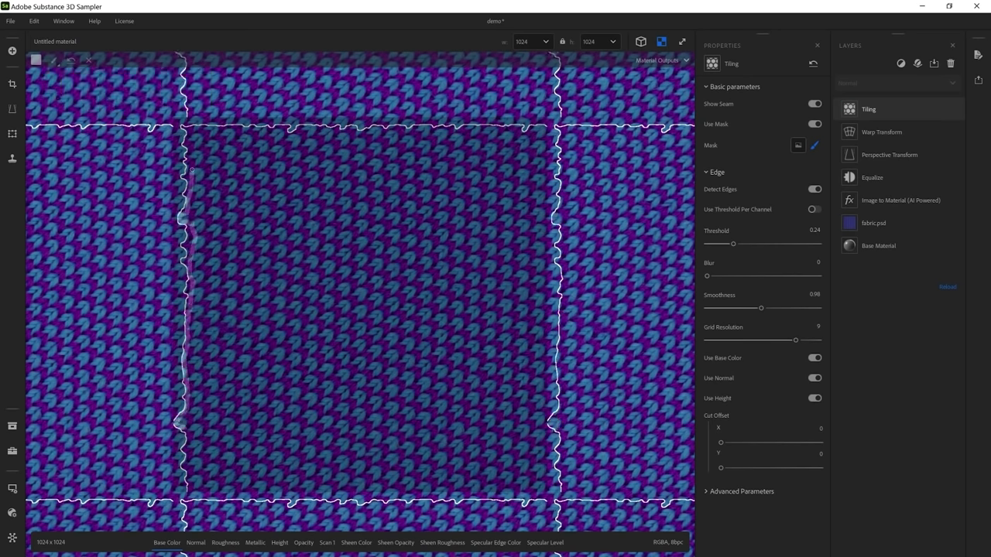
drag(271, 127, 226, 126)
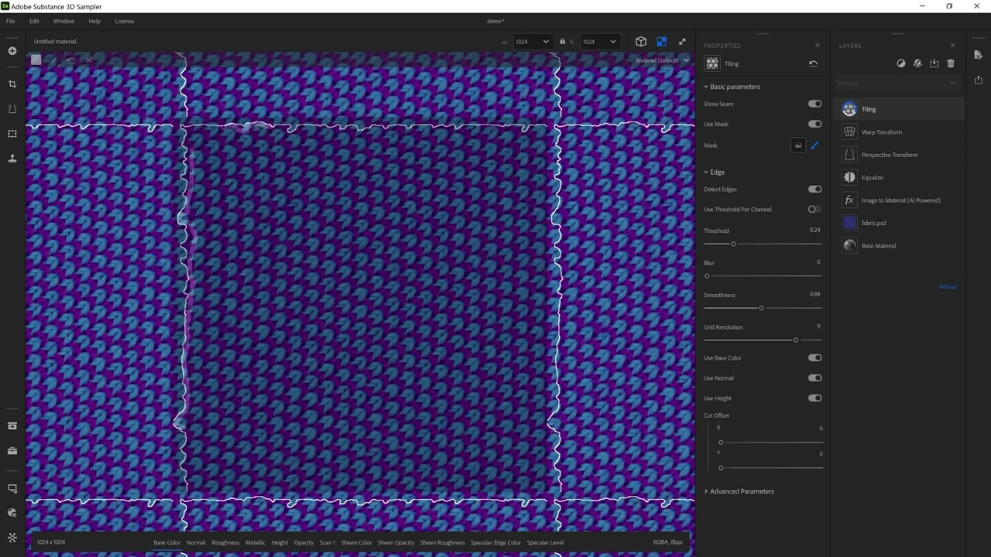
drag(302, 129, 412, 123)
drag(472, 124, 482, 124)
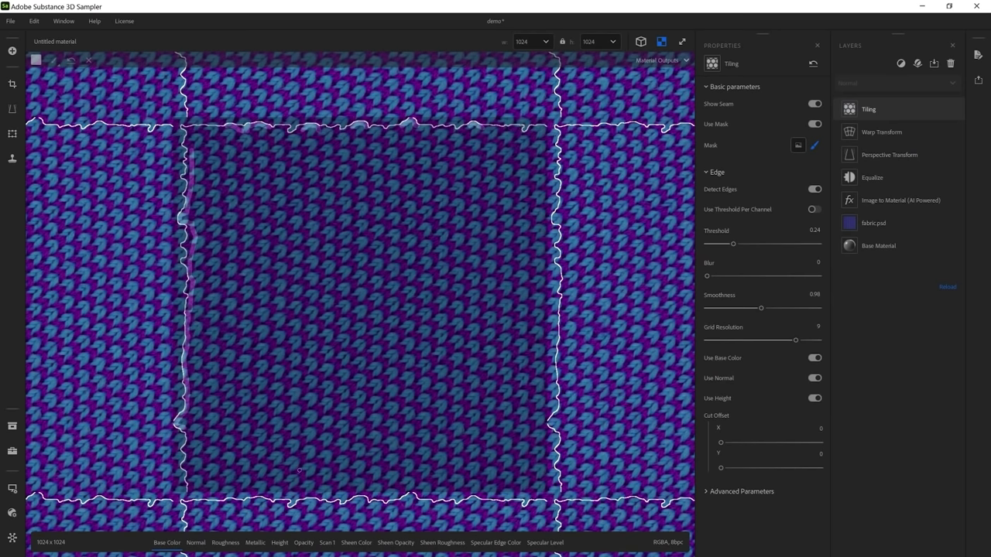
Step: Turn off Show Seam and switch from the 2D view to the 3D view alone to check the tiling
click(815, 104)
scroll(287, 223, down, 2)
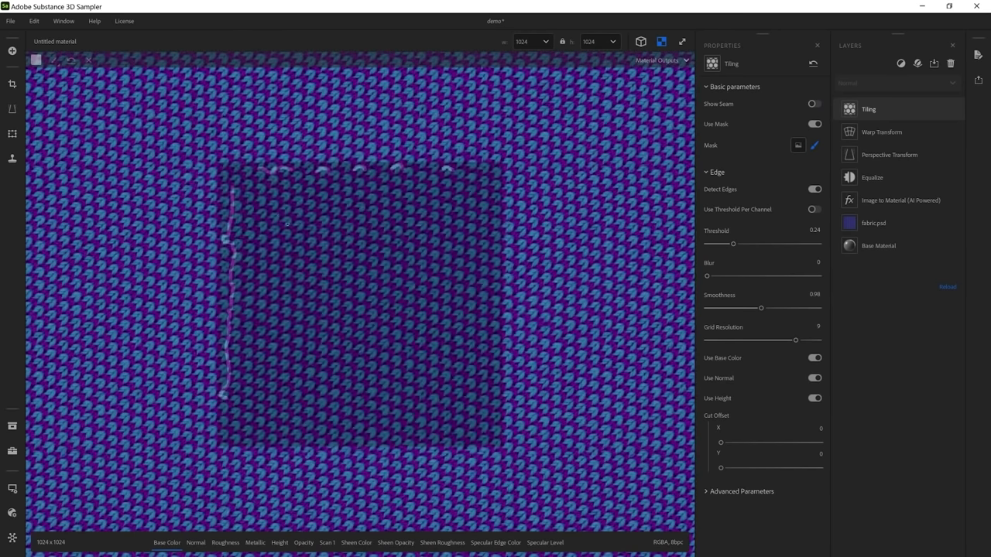
click(640, 41)
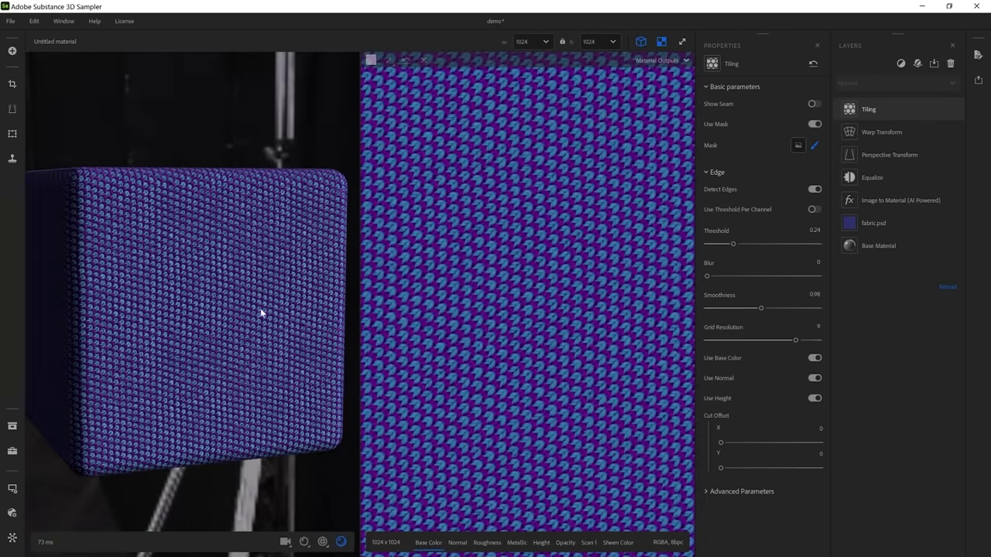
click(661, 41)
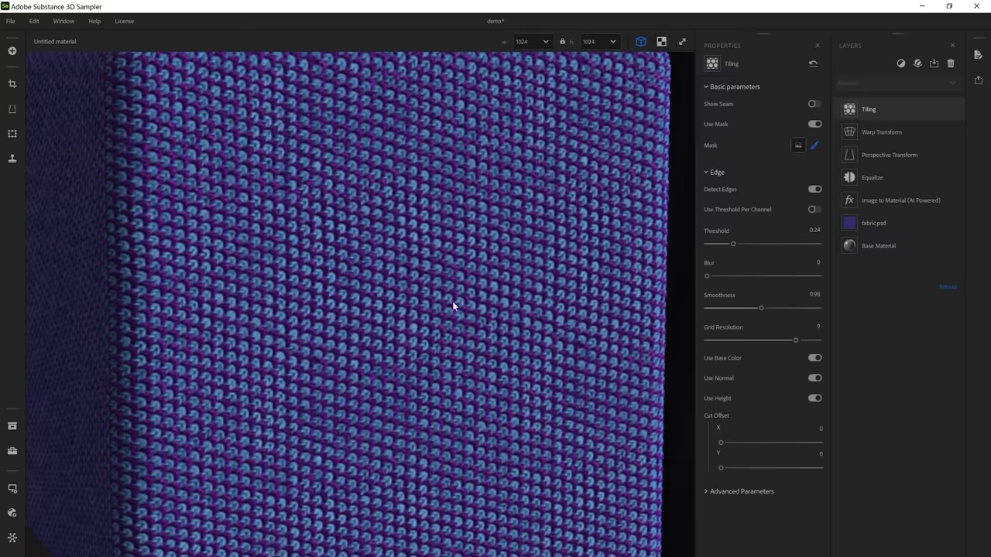
Step: Set the 3D preview's Texture Scale to 7 in both U and V
click(658, 542)
drag(566, 491, 607, 490)
click(605, 521)
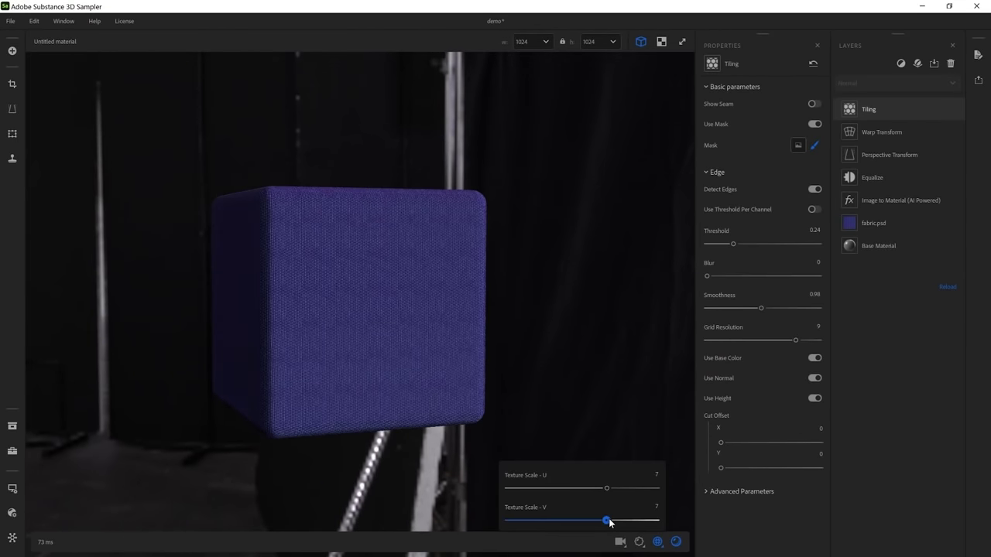
Step: Change the preview mesh to Cloth in the viewer settings and inspect the fabric up close
click(12, 488)
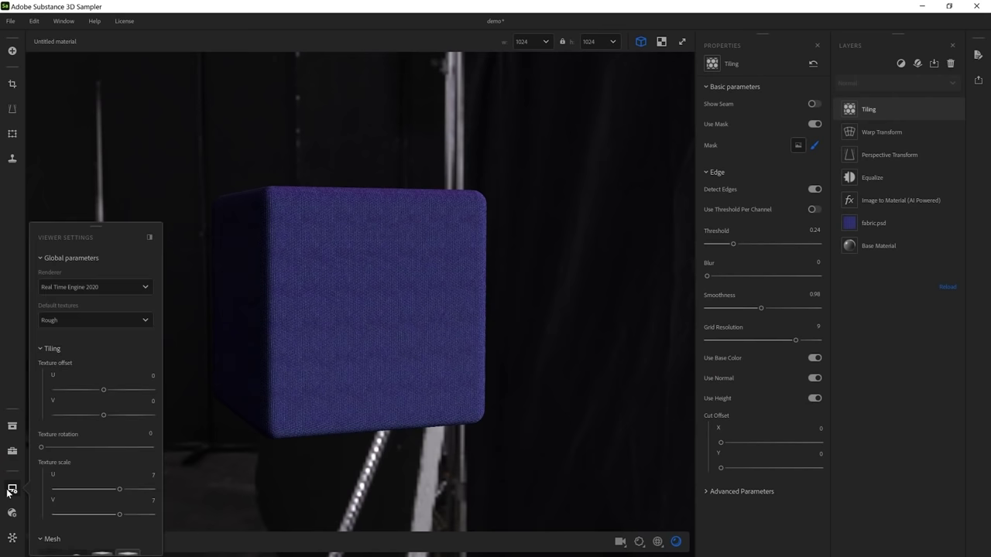
scroll(109, 439, down, 1)
scroll(109, 439, down, 3)
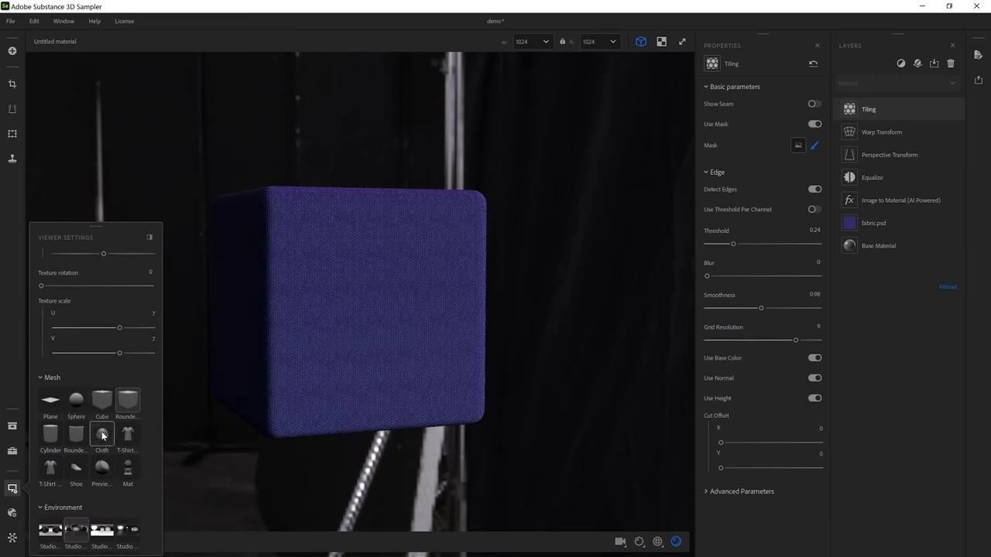
click(102, 434)
drag(384, 311, 362, 342)
scroll(308, 338, up, 3)
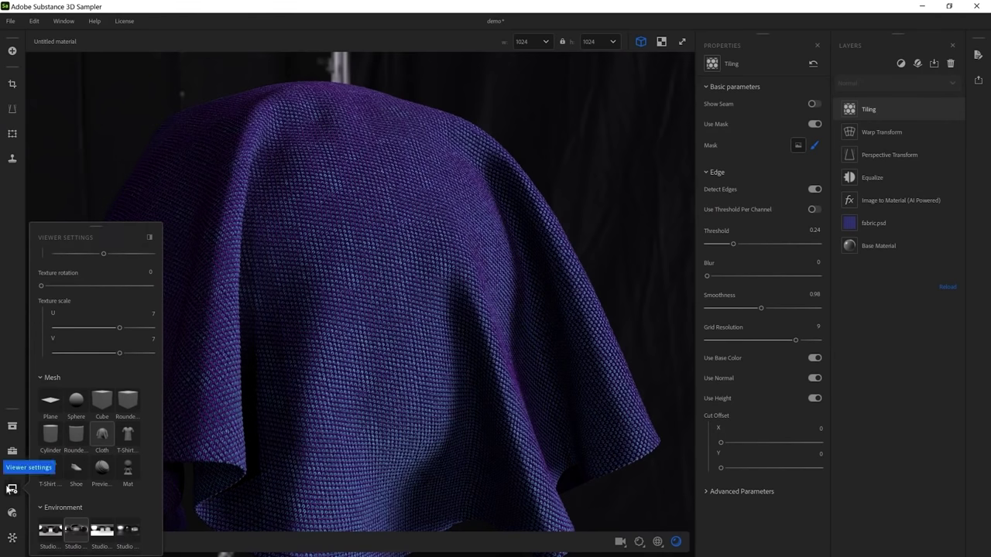
click(13, 489)
Step: Slightly adjust the viewport displacement on the cloth preview and check the draped fabric
click(638, 542)
drag(570, 489, 566, 489)
drag(467, 304, 367, 306)
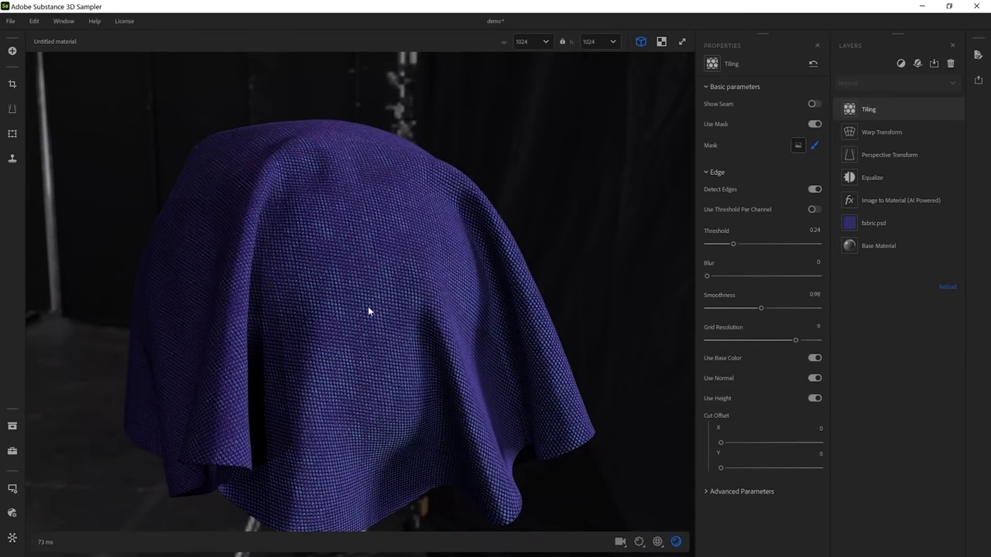
Step: Add a Height To Normal filter above Tiling with Intensity 0.74 and Combine Bottom Normal 0.13
click(900, 67)
text(norm)
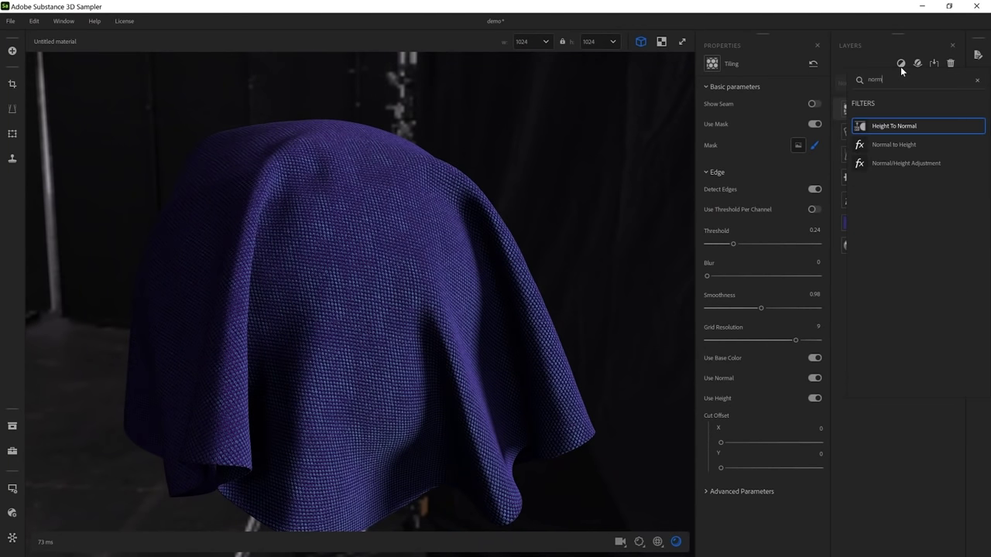
click(902, 124)
mouse_move(741, 141)
mouse_down()
mouse_move(763, 138)
mouse_move(744, 142)
mouse_up()
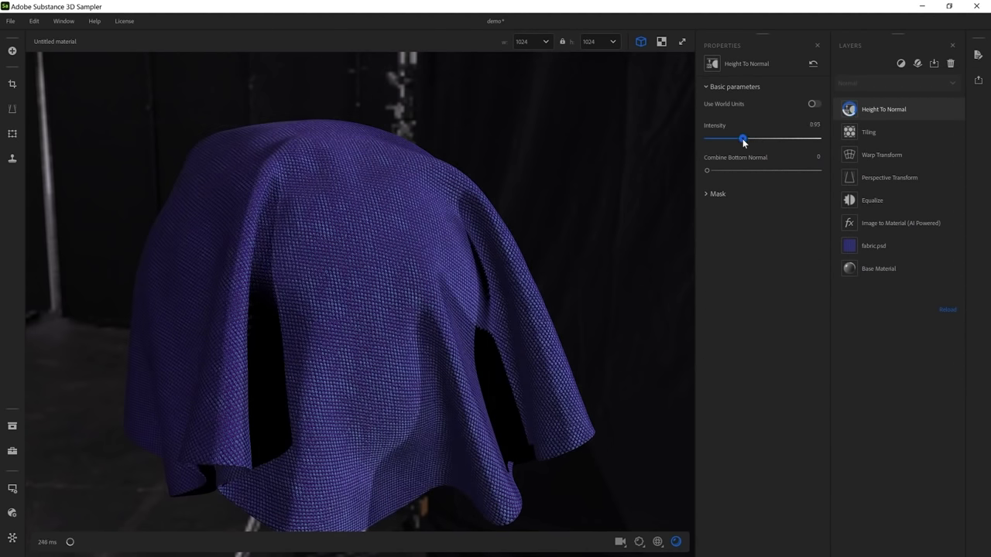
mouse_move(706, 170)
mouse_down()
mouse_move(742, 171)
mouse_move(722, 172)
mouse_up()
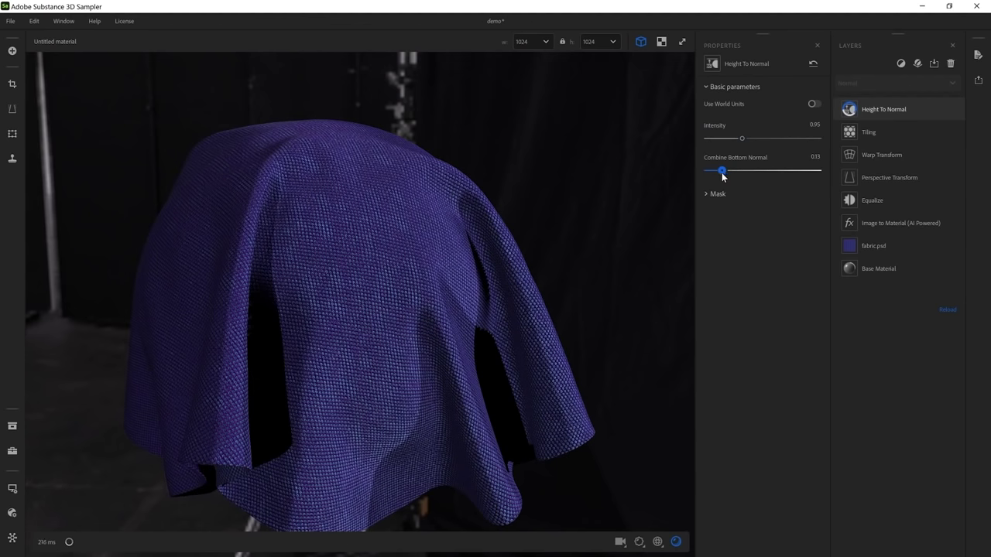
drag(741, 139, 734, 138)
drag(438, 269, 273, 228)
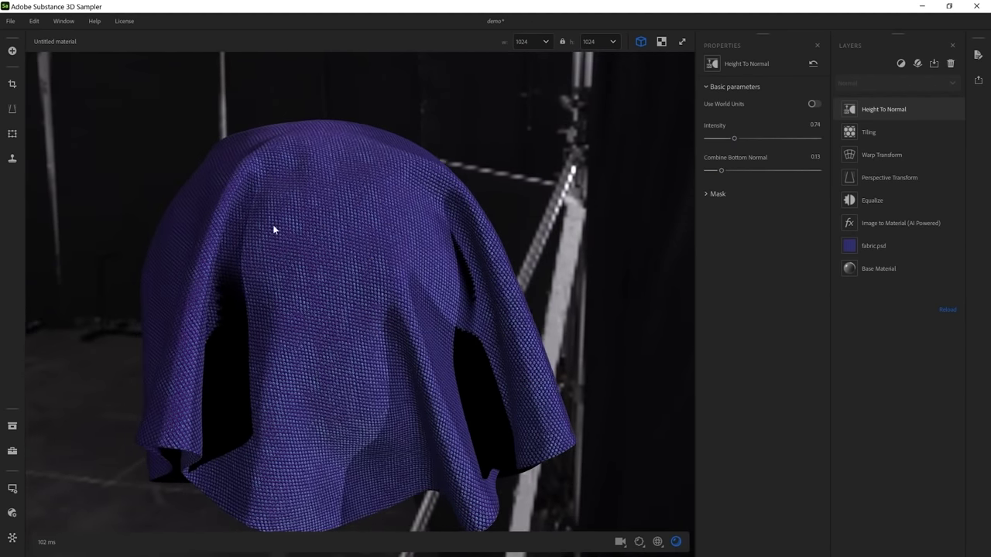
Step: Add a Fill filter at the top of the layer stack
click(901, 64)
text(fill)
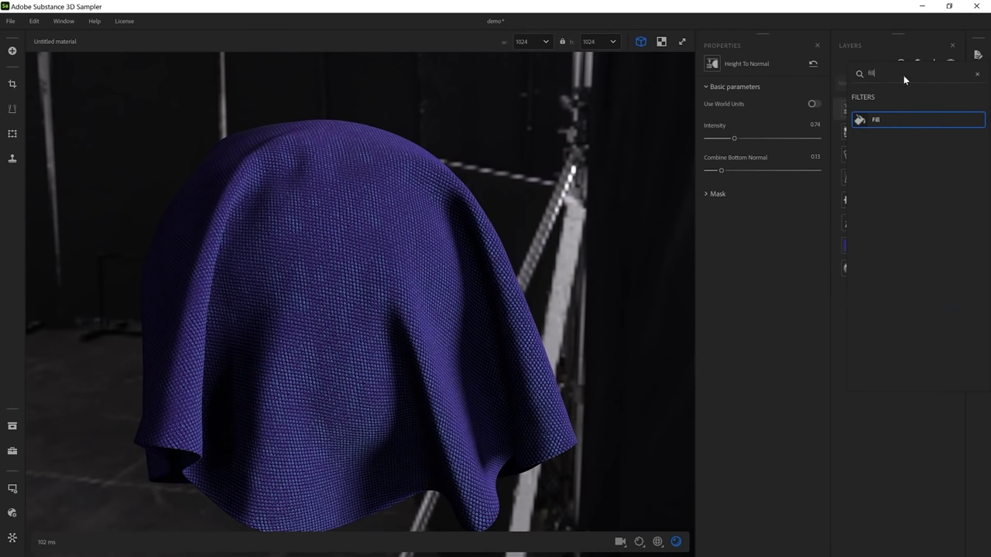
click(877, 119)
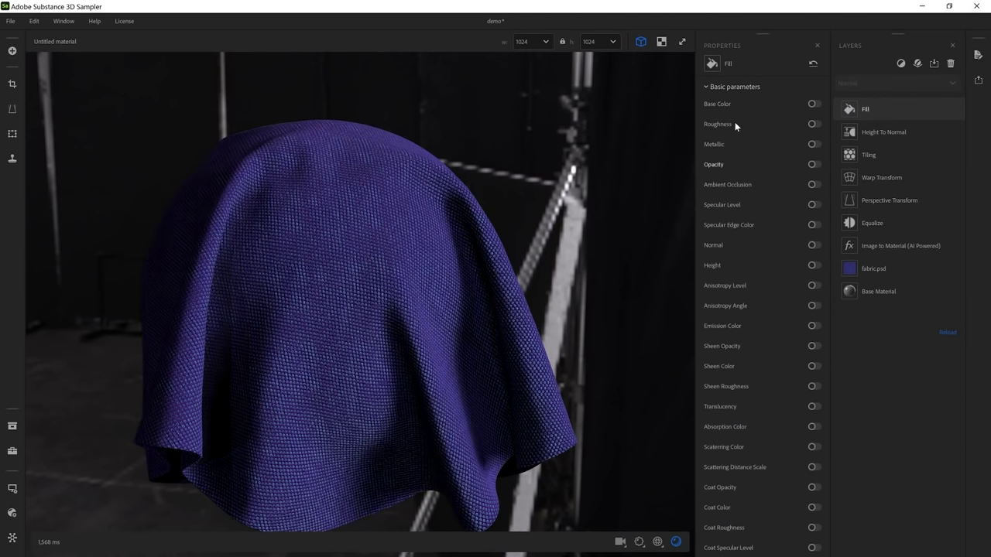
Step: Review the standard and custom channels available for the material in the channel settings
click(12, 537)
scroll(119, 391, down, 5)
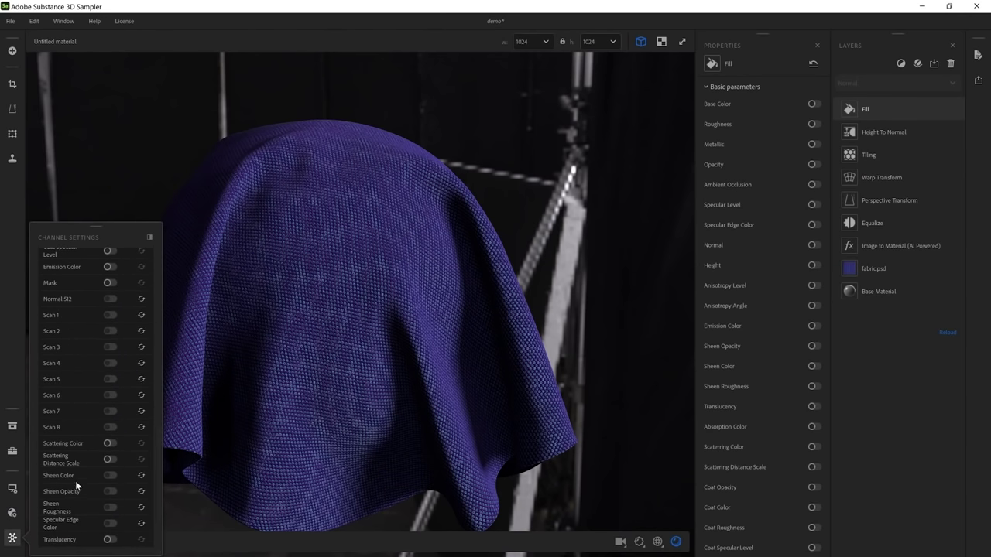
scroll(85, 481, up, 5)
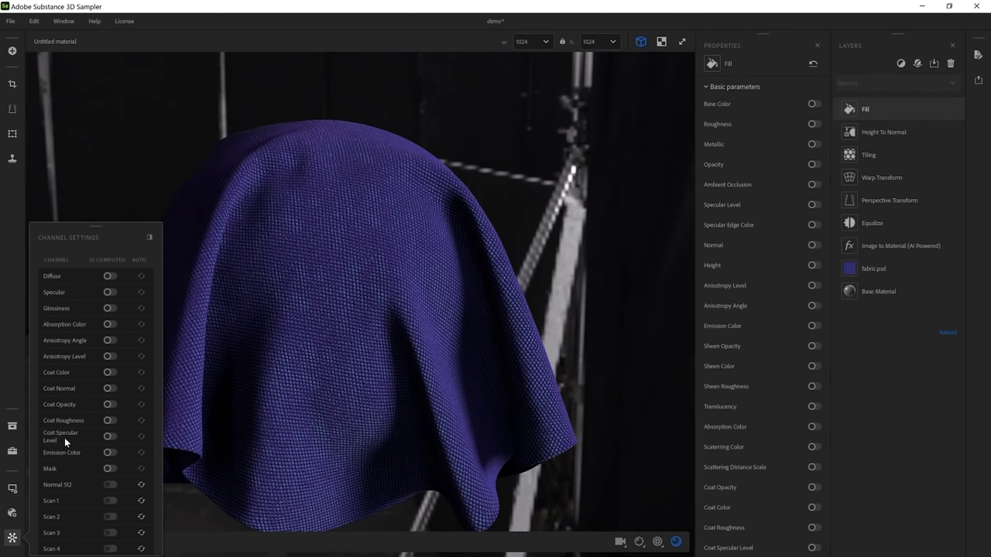
scroll(73, 419, up, 3)
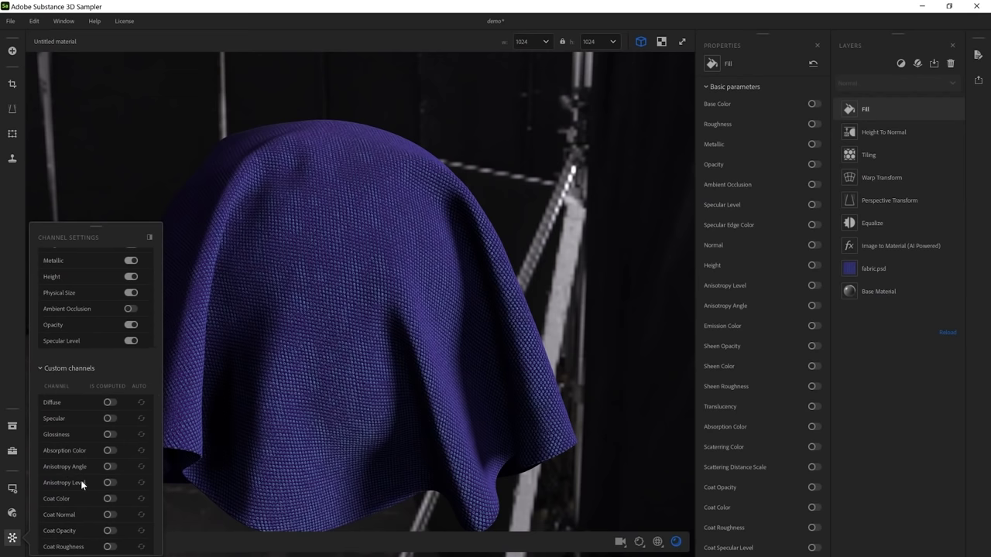
click(12, 537)
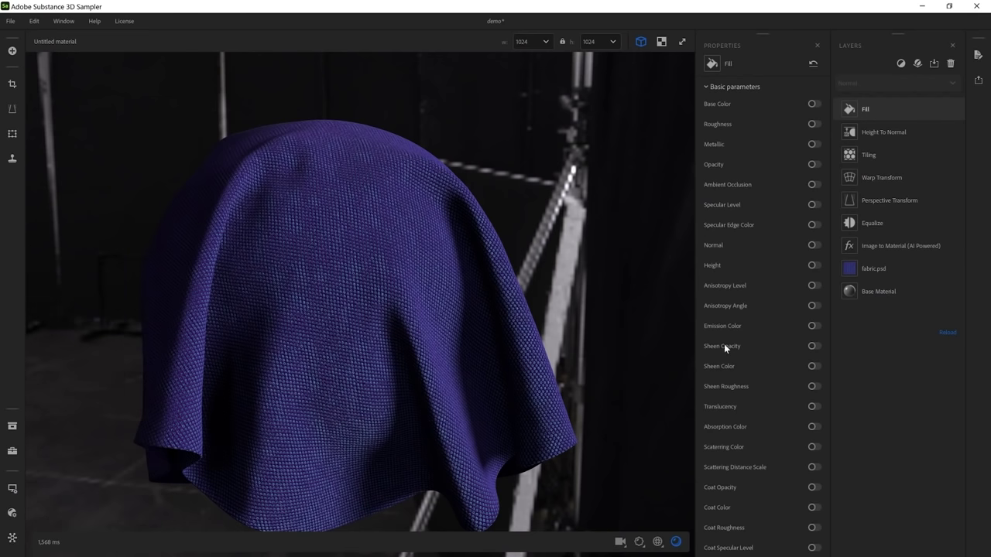
Step: Enable Specular Edge Color in the Fill filter, set it to bright green, and check it by rotating the environment lighting
click(813, 227)
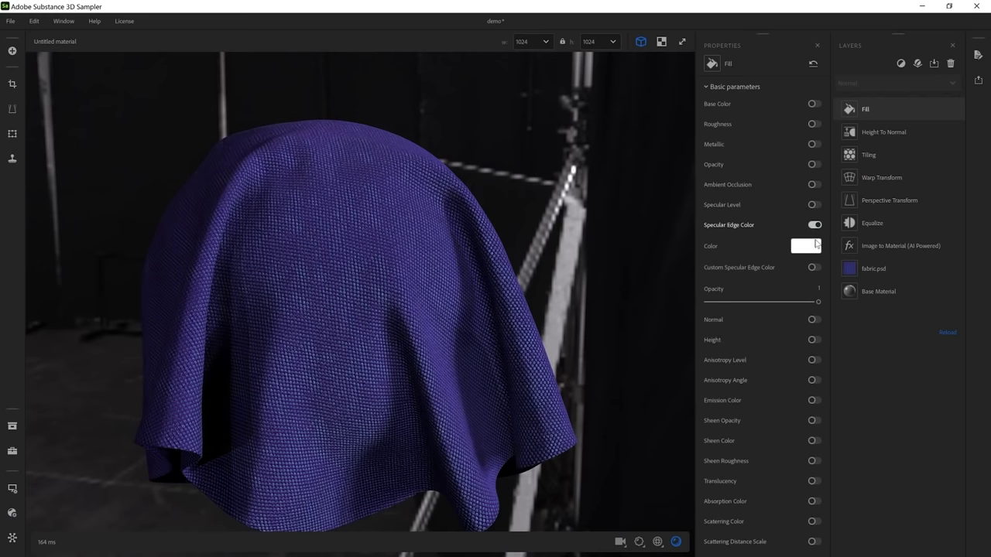
click(806, 246)
click(565, 201)
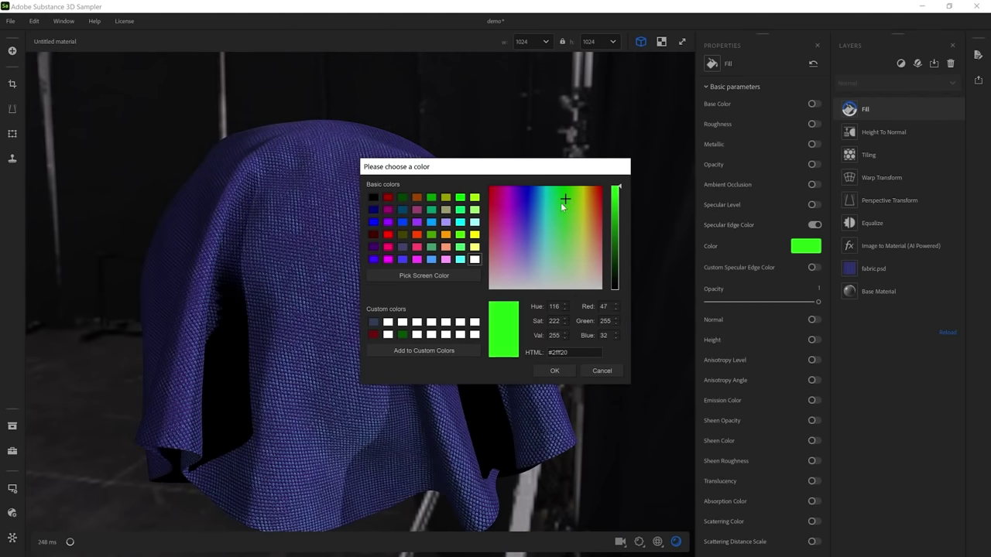
click(556, 370)
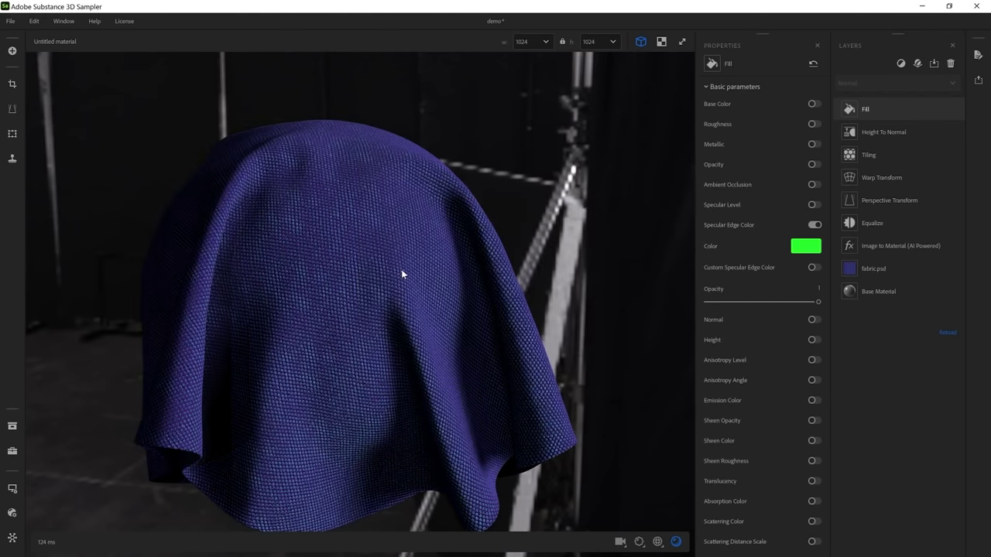
mouse_move(401, 271)
shift+right_down()
mouse_move(233, 284)
mouse_move(241, 286)
mouse_move(263, 152)
shift+right_up()
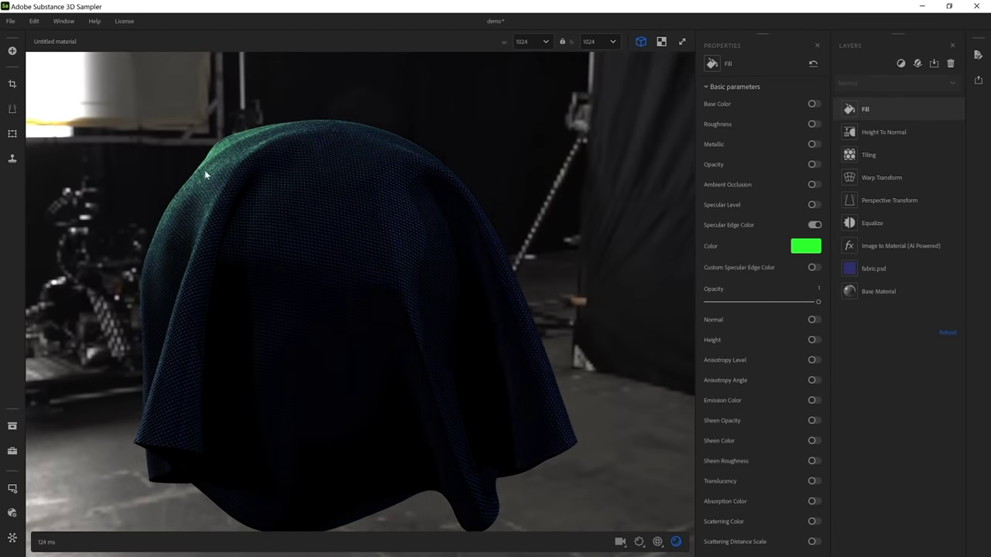
shift+right_drag(204, 200, 190, 224)
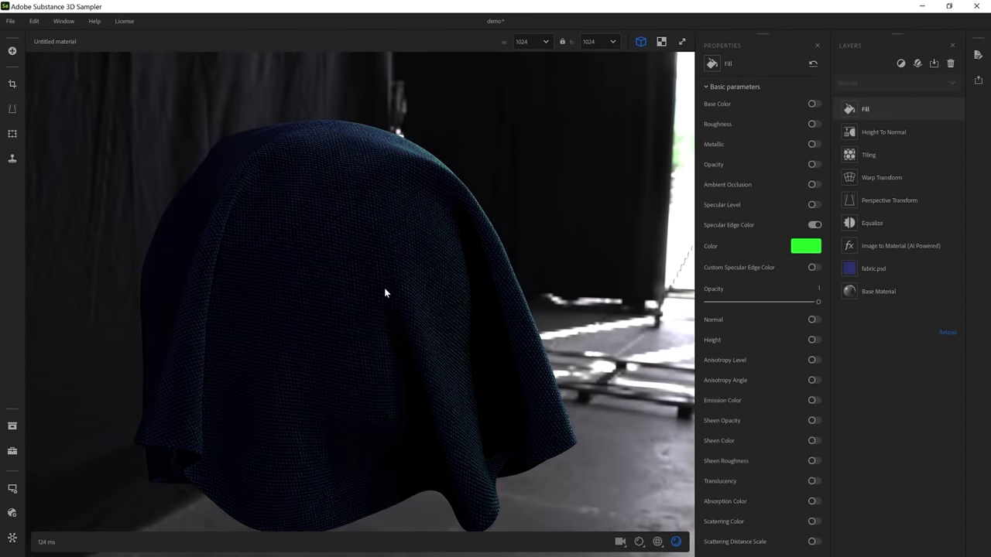
shift+right_drag(364, 291, 309, 285)
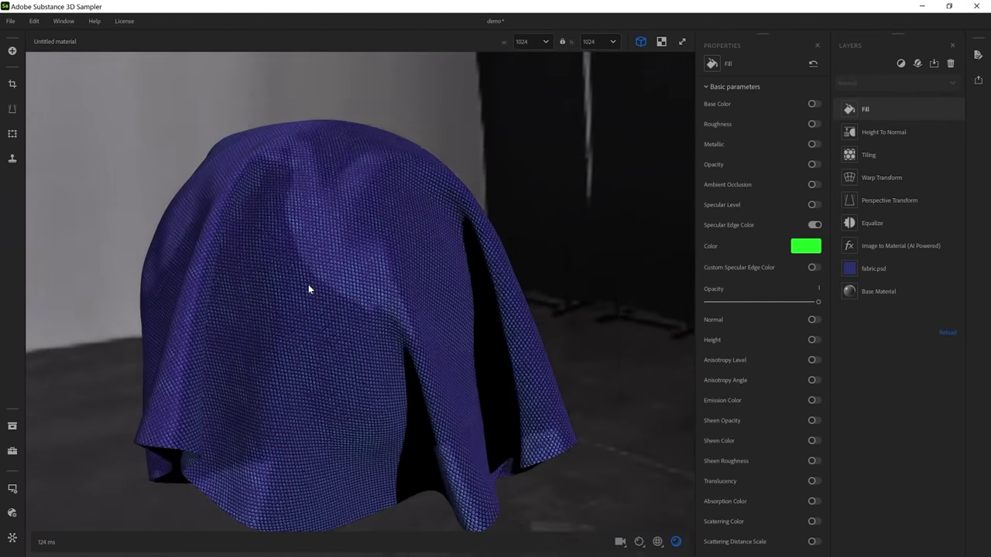
Step: Enable Sheen Opacity in the Fill filter and set its Value to 0.84
scroll(759, 380, down, 3)
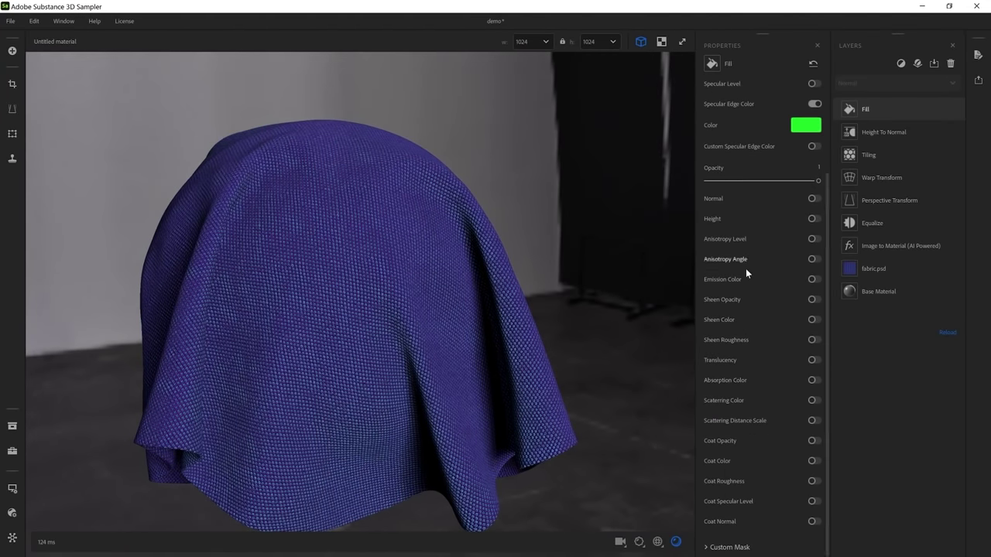
click(813, 299)
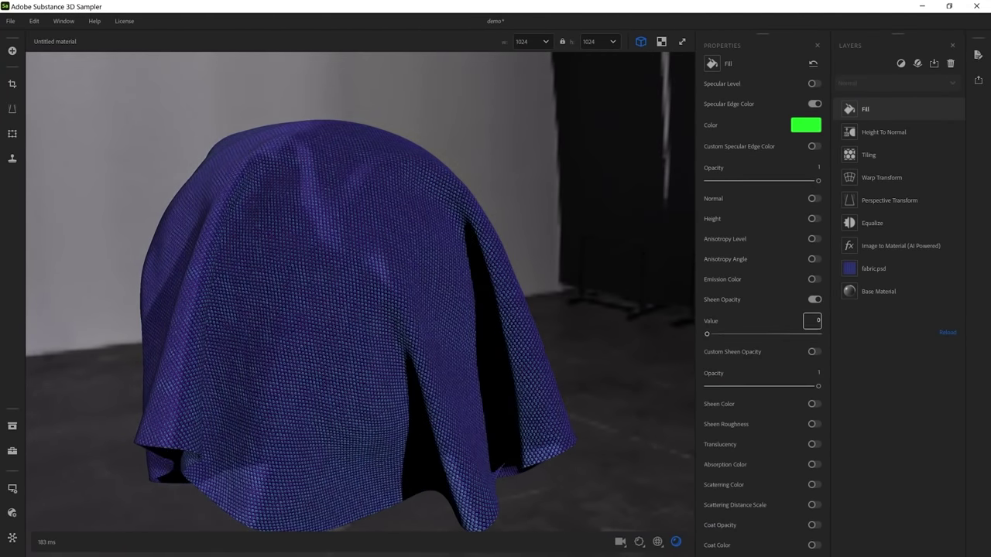
drag(720, 334, 801, 340)
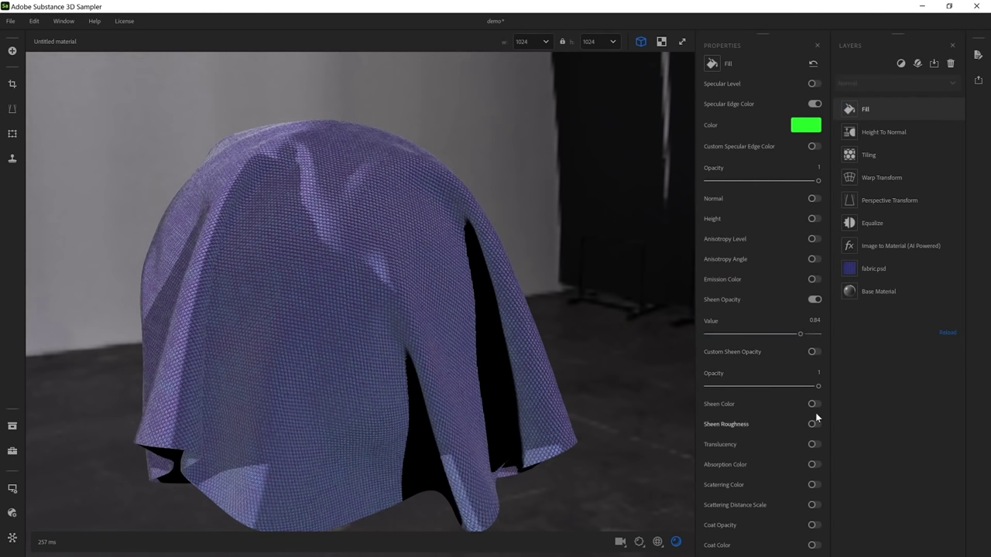
Step: Enable Sheen Color in the Fill filter and set it to light blue #34bfff
click(812, 404)
click(806, 426)
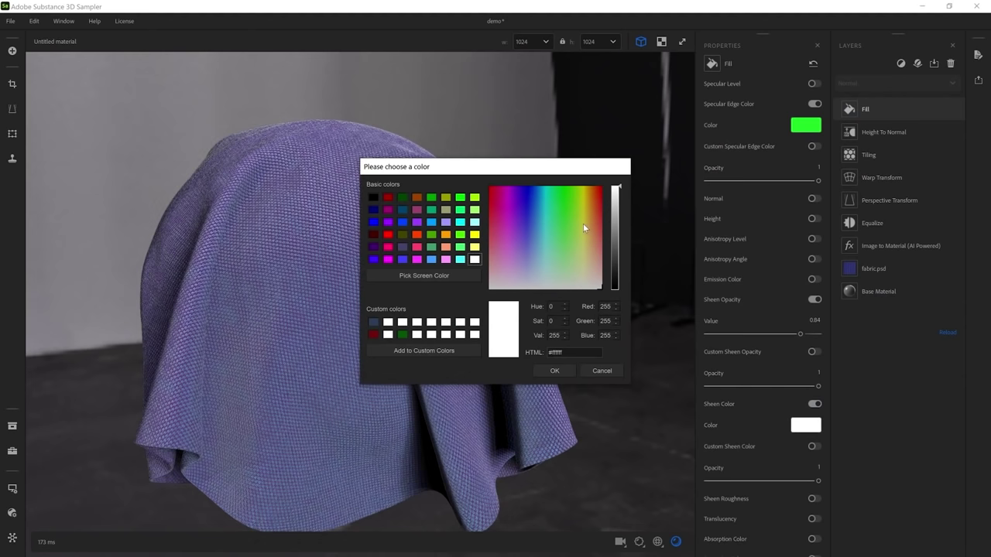
click(579, 206)
click(542, 209)
drag(542, 207, 538, 206)
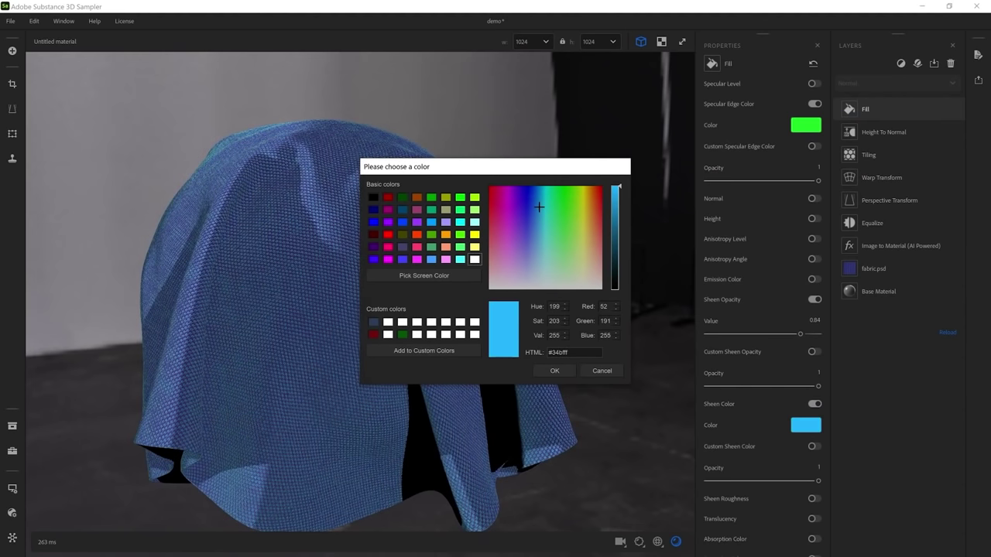
click(554, 372)
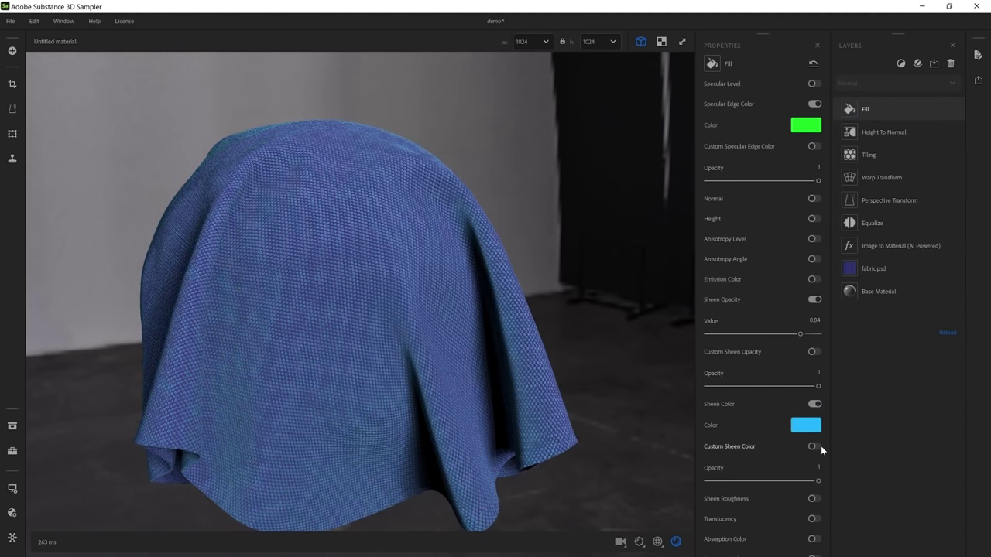
Step: Enable Sheen Roughness in the Fill filter, set its Value to 0.38, and check the fabric by rotating the environment lighting
click(813, 499)
scroll(792, 497, down, 1)
mouse_move(763, 467)
mouse_down()
mouse_move(725, 466)
mouse_move(749, 463)
mouse_up()
shift+right_drag(251, 300, 505, 307)
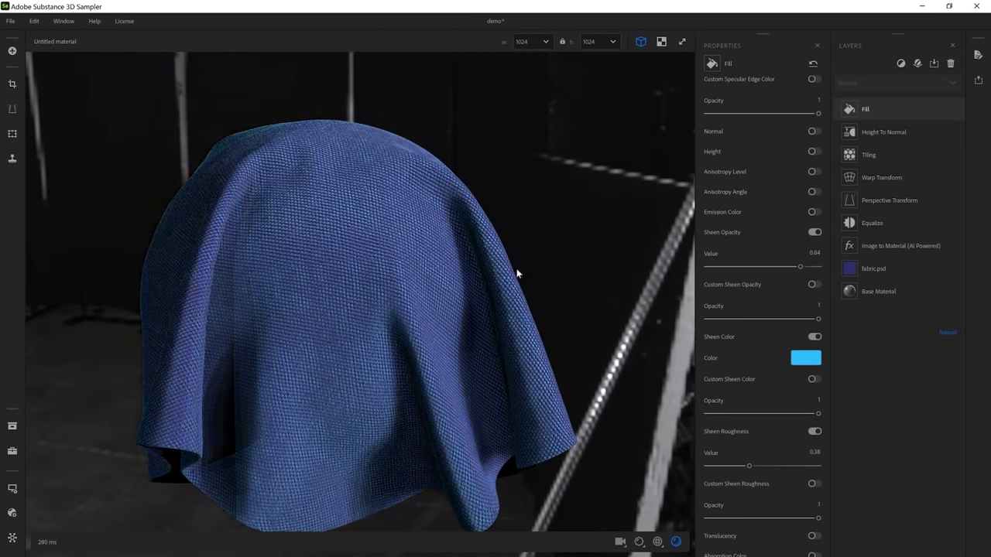
scroll(755, 213, up, 5)
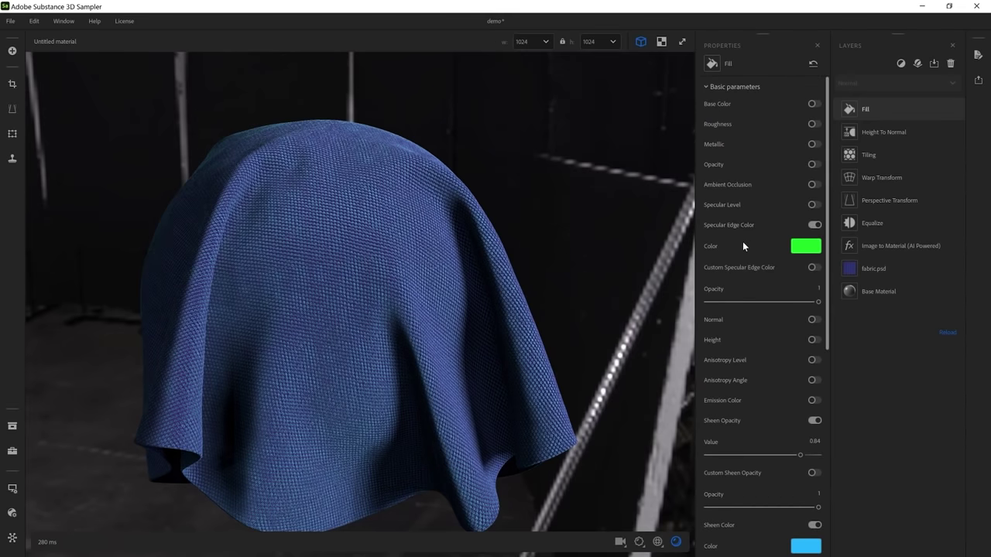
Step: Add a Brightness/Contrast filter above the Fill layer and try a Base Color brightness of 0.06
click(901, 63)
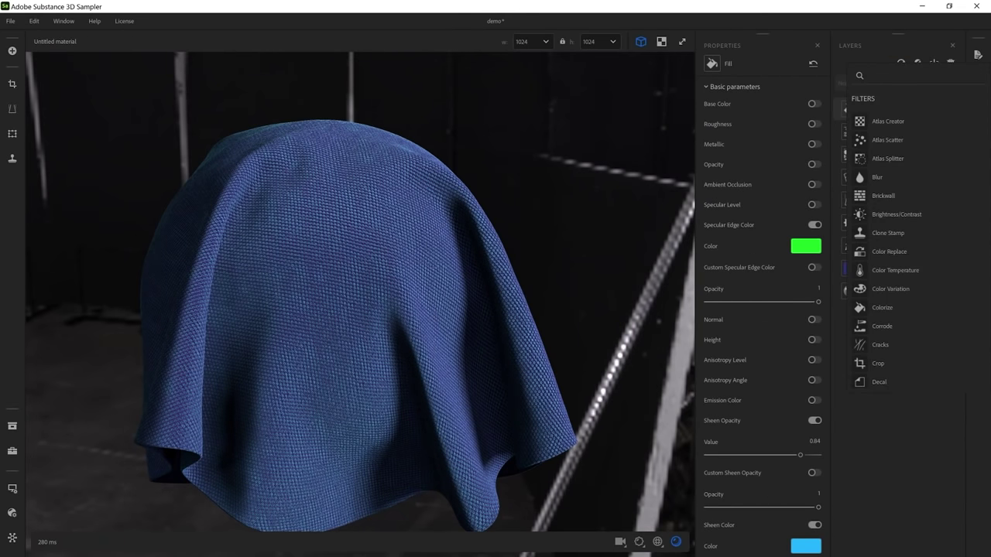
text(brigh)
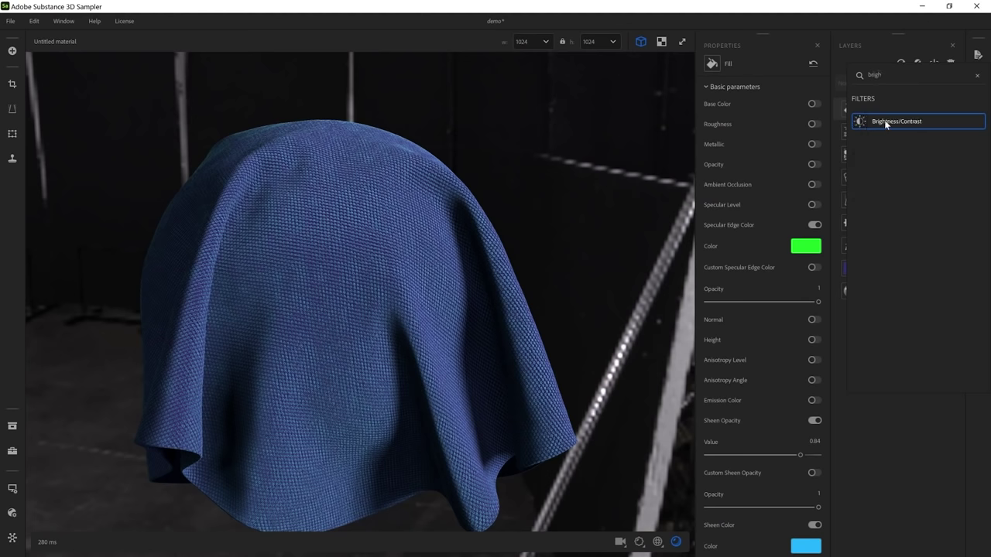
click(887, 122)
shift+right_drag(298, 218, 352, 223)
mouse_move(762, 154)
mouse_down()
mouse_move(790, 151)
mouse_move(748, 153)
mouse_move(766, 156)
mouse_up()
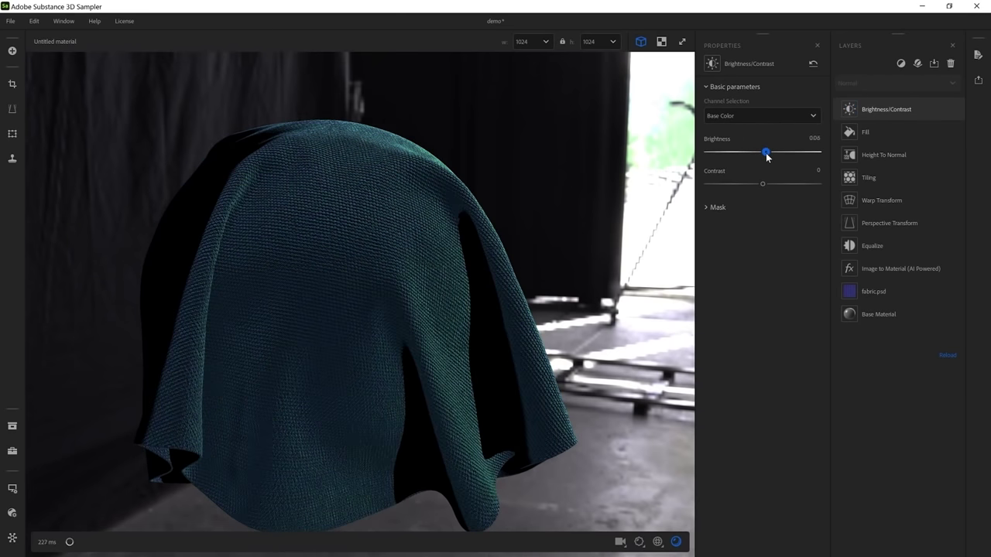
Step: Switch the Brightness/Contrast filter to the Roughness channel, set Brightness to -0.15, and check it under rotated lighting
click(758, 116)
click(734, 169)
mouse_move(749, 152)
mouse_down()
mouse_move(732, 154)
mouse_move(758, 154)
mouse_up()
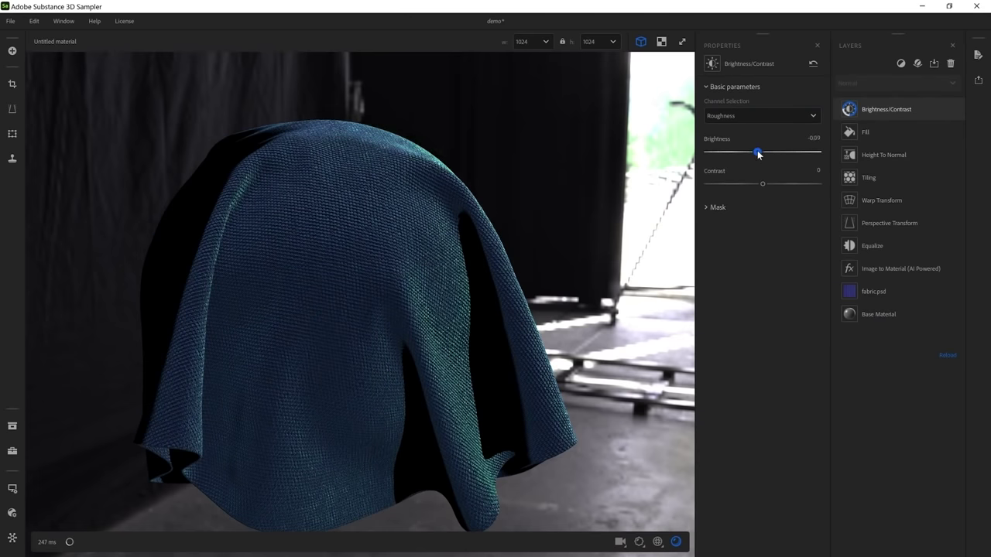
shift+right_drag(316, 306, 359, 252)
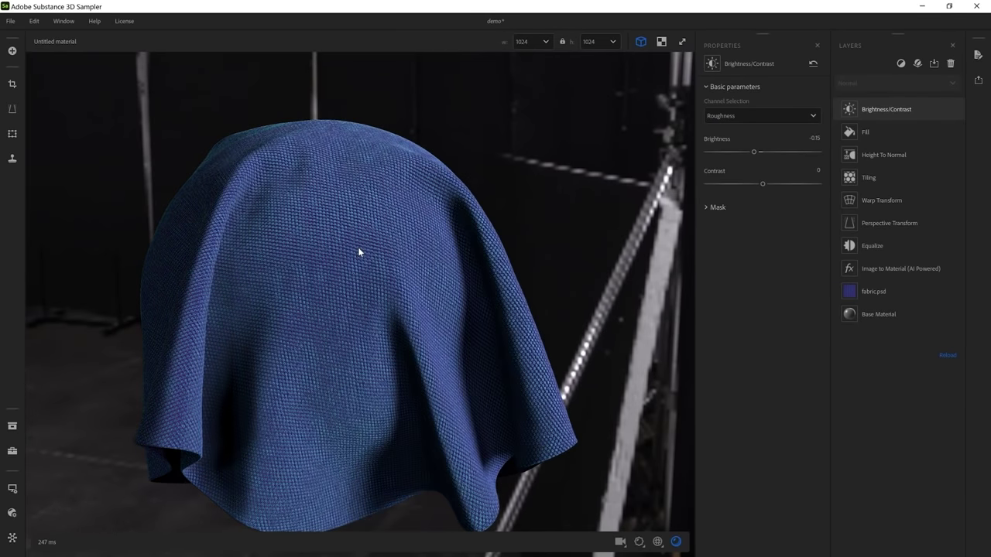
Step: Send the fabric material to Substance 3D Painter and switch to that application
click(978, 80)
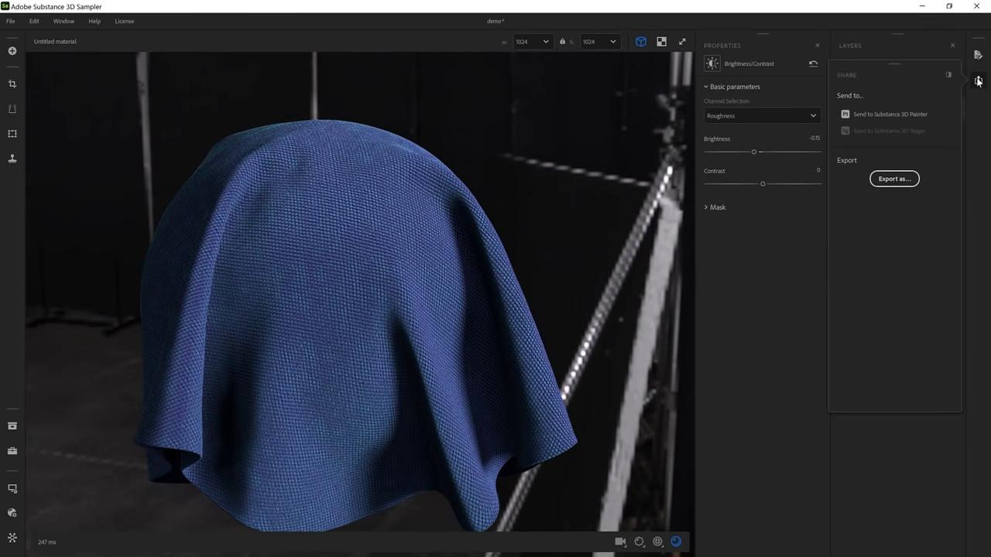
click(900, 116)
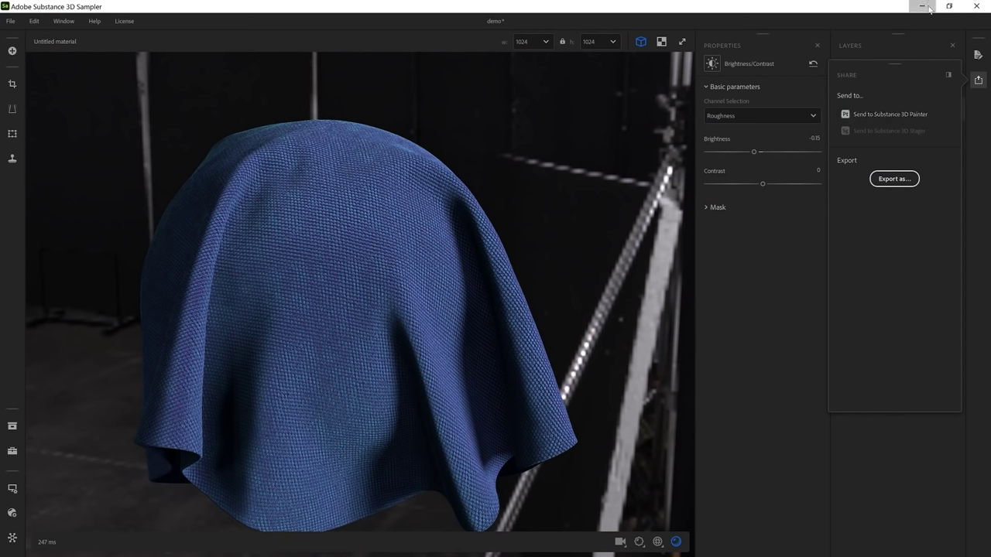
click(928, 8)
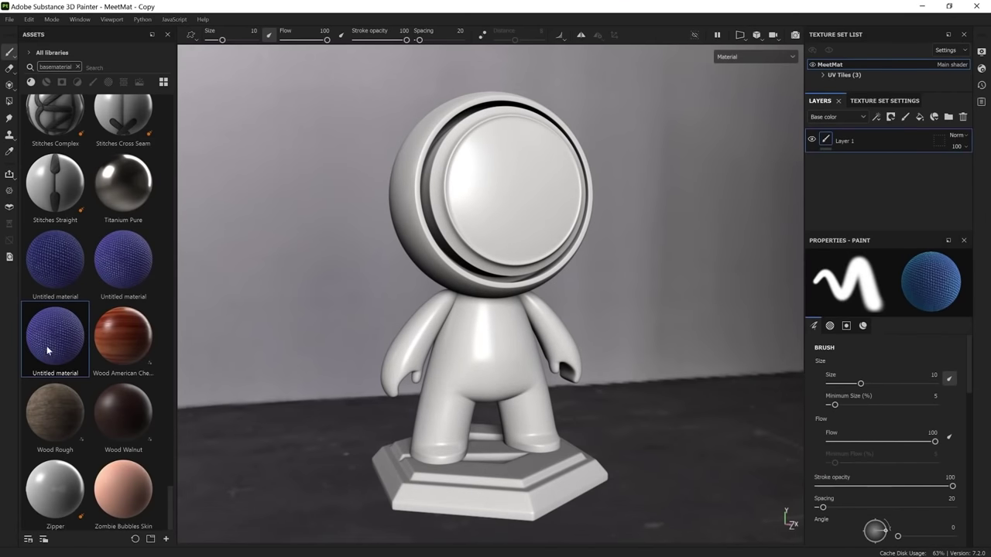
Step: Apply the newly sent fabric material to the MeetMat model, set its UV scale to 8.53, and inspect it under different lighting and angles
drag(57, 342, 519, 194)
drag(872, 363, 876, 363)
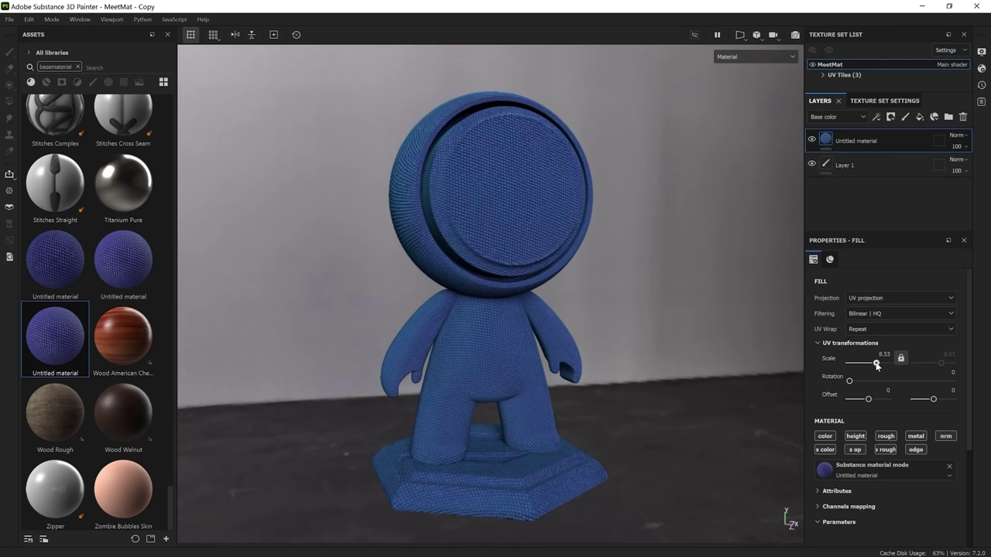
shift+right_drag(486, 276, 538, 246)
alt+drag(453, 169, 482, 219)
shift+right_drag(481, 219, 482, 304)
alt+drag(482, 303, 554, 292)
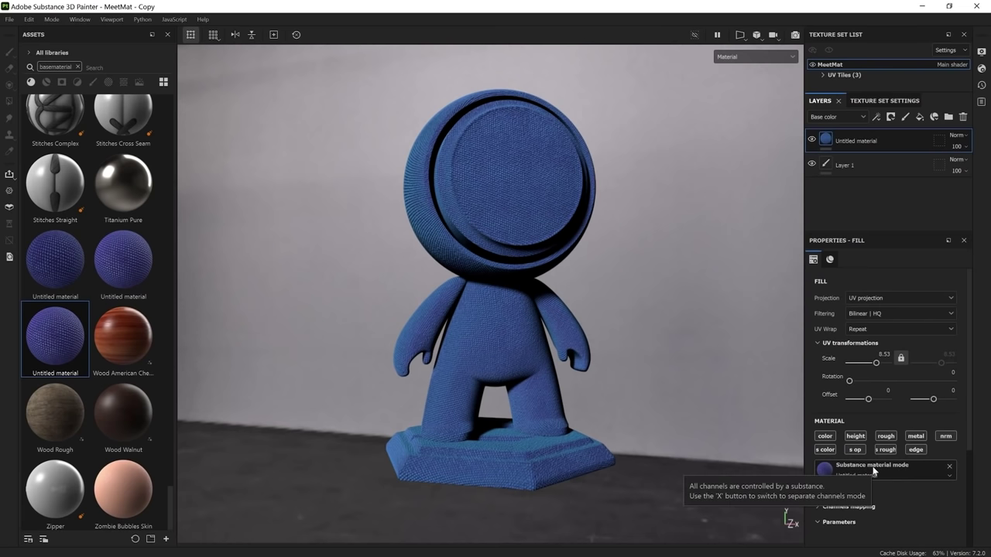
Step: Return to Substance 3D Sampler and create a new environment light in the project
click(921, 6)
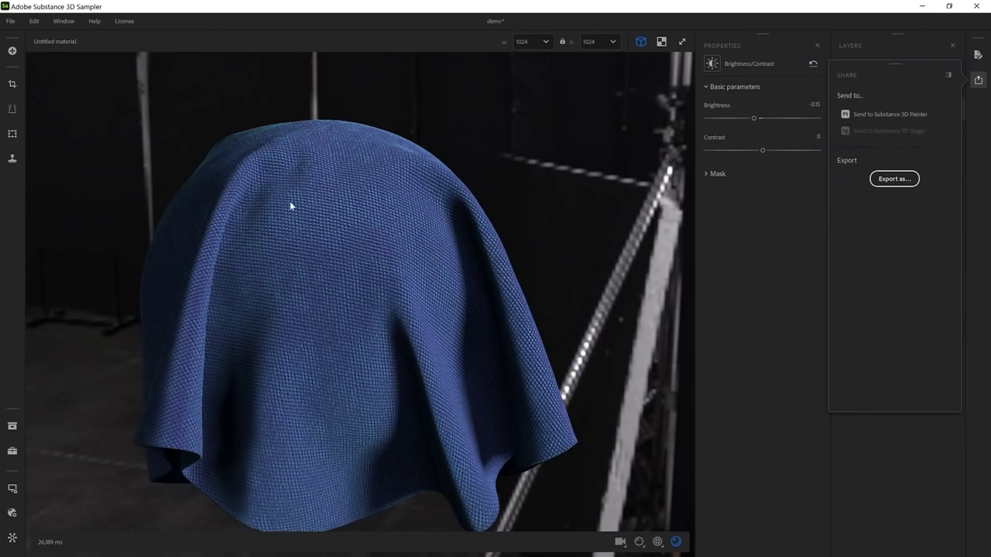
click(11, 452)
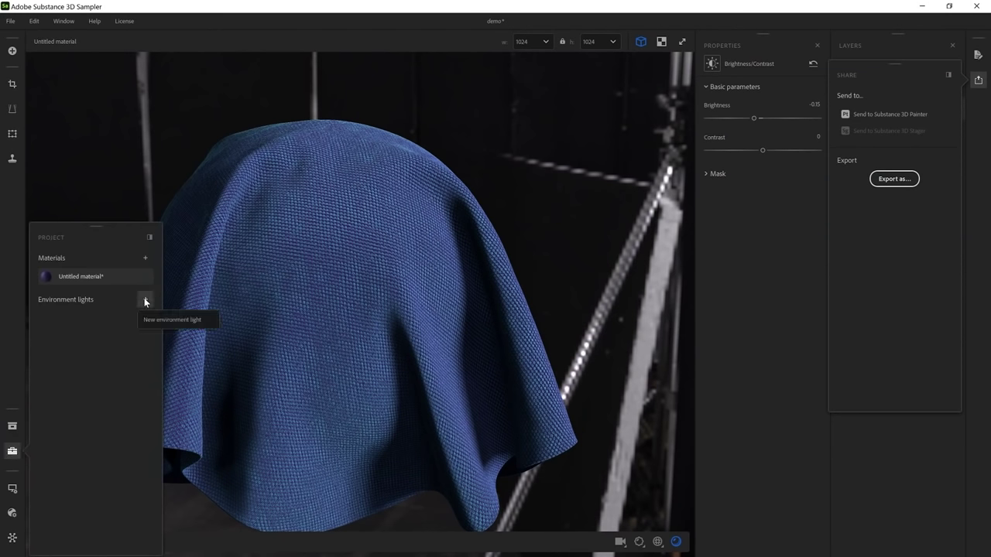
click(160, 321)
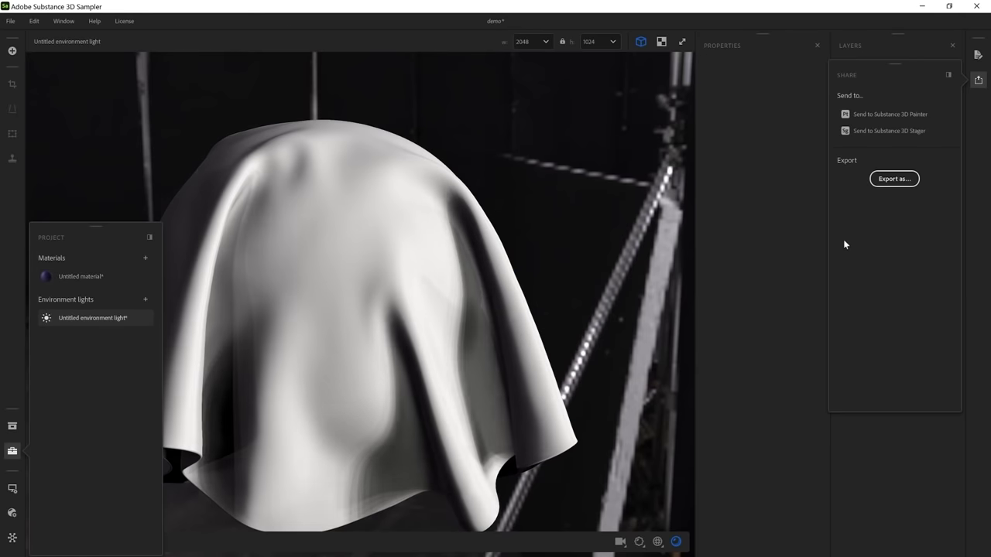
Step: Set the preview mesh to Sphere and the default textures to Reflective in the viewer settings
click(12, 489)
scroll(66, 462, down, 5)
click(75, 387)
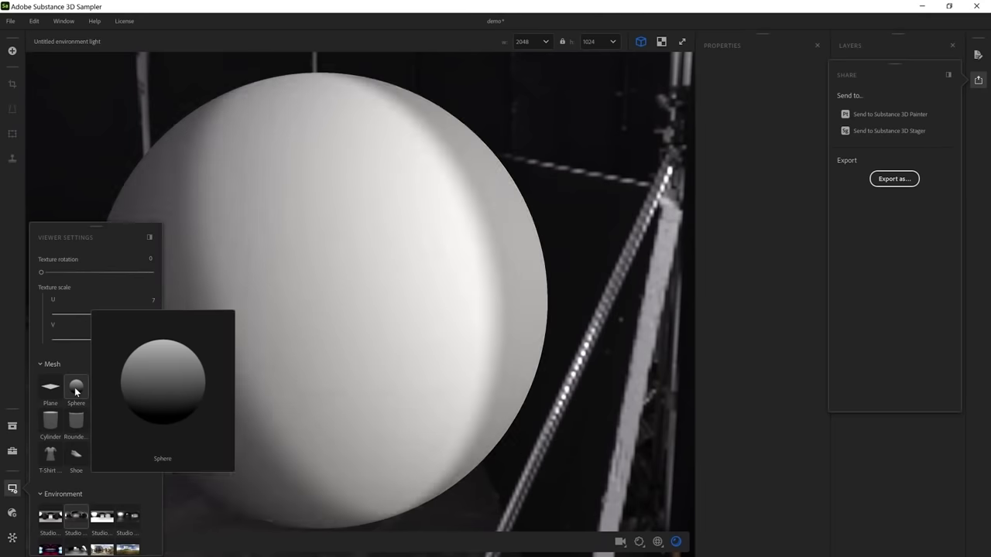
scroll(58, 323, up, 5)
click(82, 324)
click(66, 359)
scroll(343, 316, down, 1)
drag(342, 314, 368, 285)
Step: Import all bracketed images from the IBL folder into the environment light using the HDR Merge template
click(978, 79)
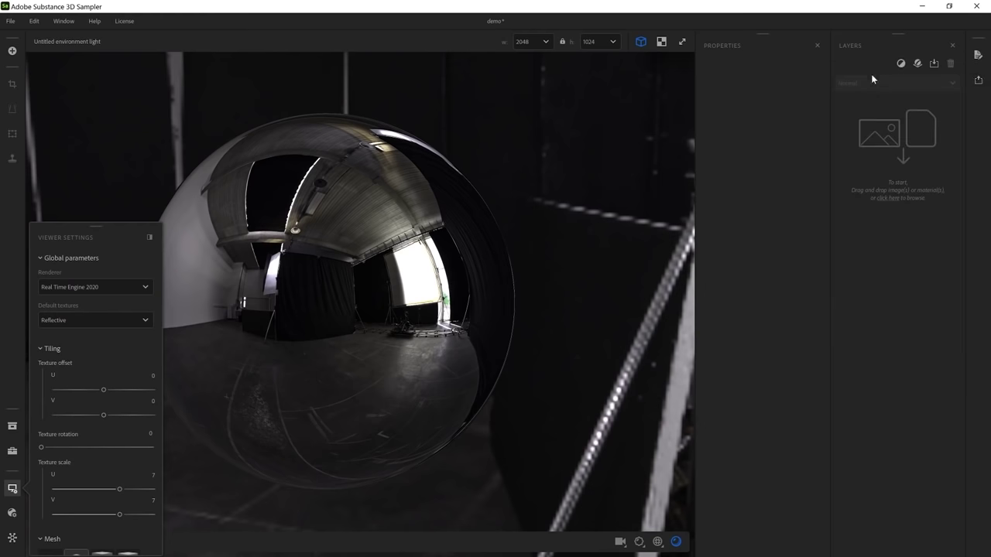
click(244, 547)
double_click(71, 86)
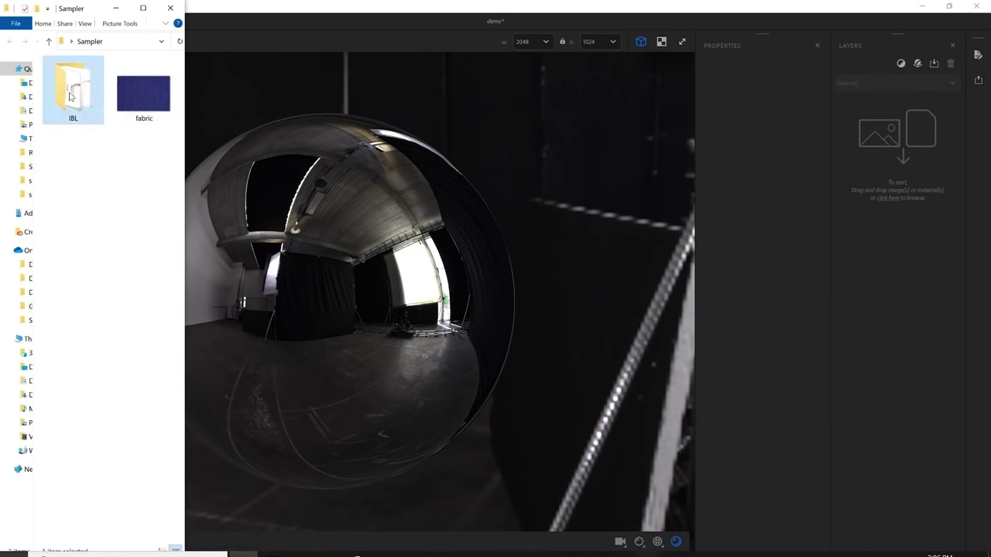
drag(106, 378, 68, 59)
drag(95, 180, 439, 286)
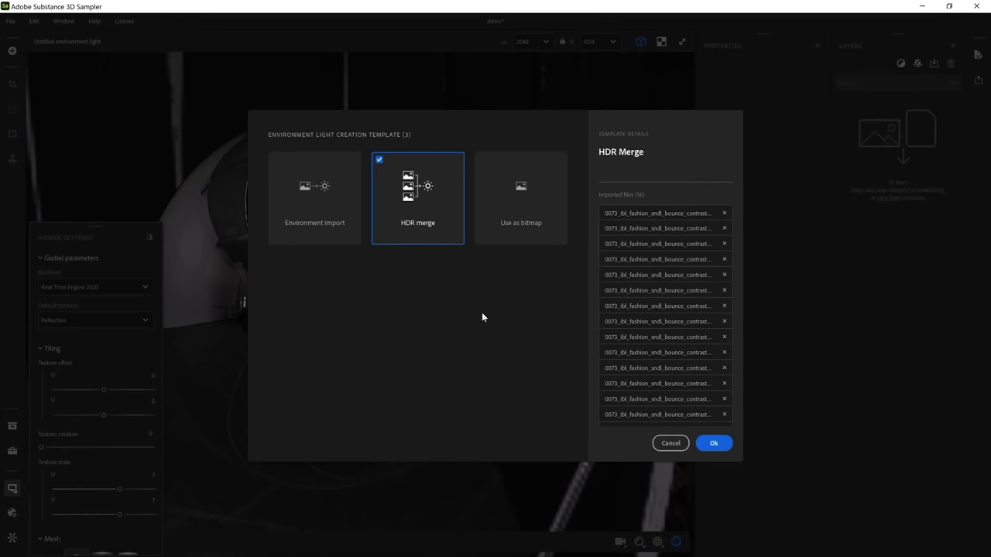
click(714, 443)
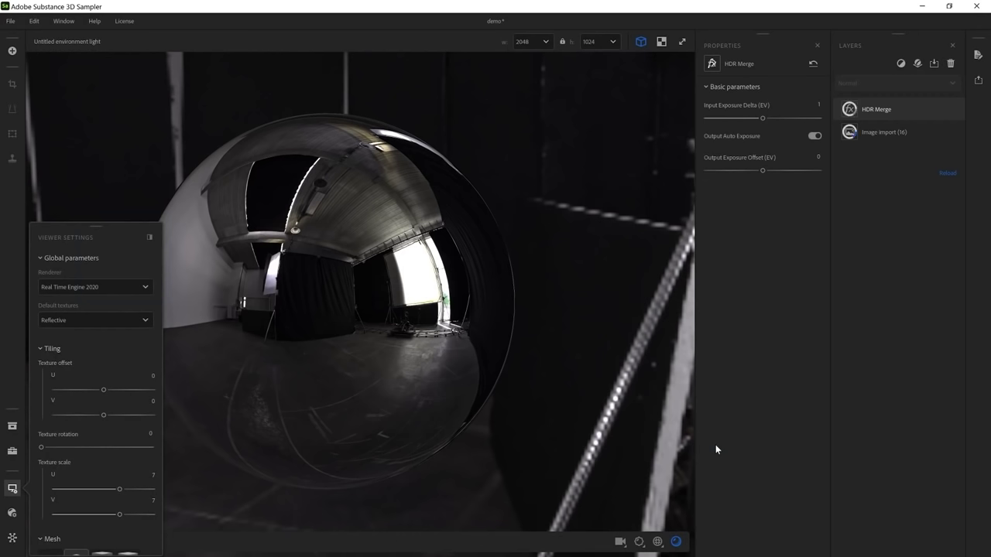
Step: Examine the merged environment on the reflective sphere, and show the 2D view beside it with the whole panorama in frame
click(13, 488)
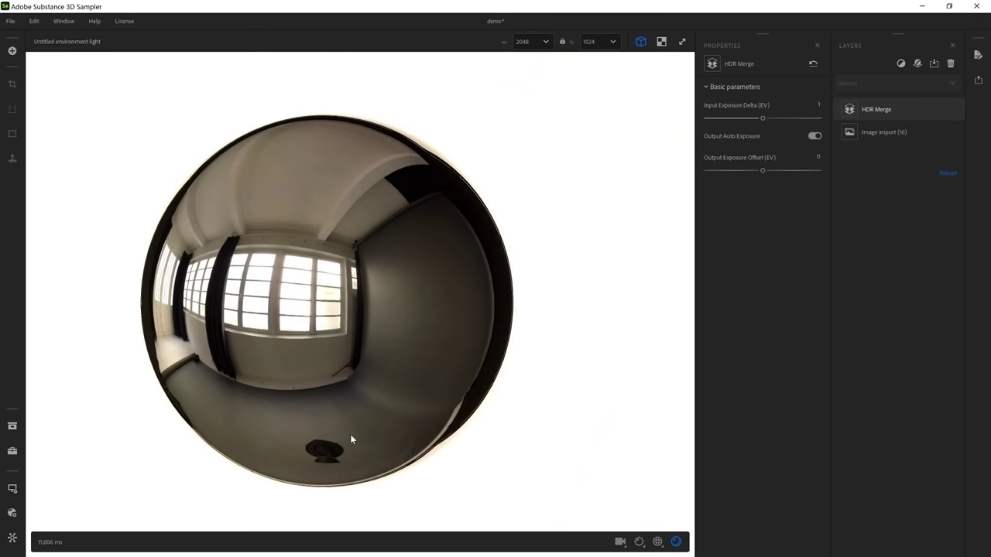
scroll(354, 388, down, 3)
drag(367, 373, 549, 352)
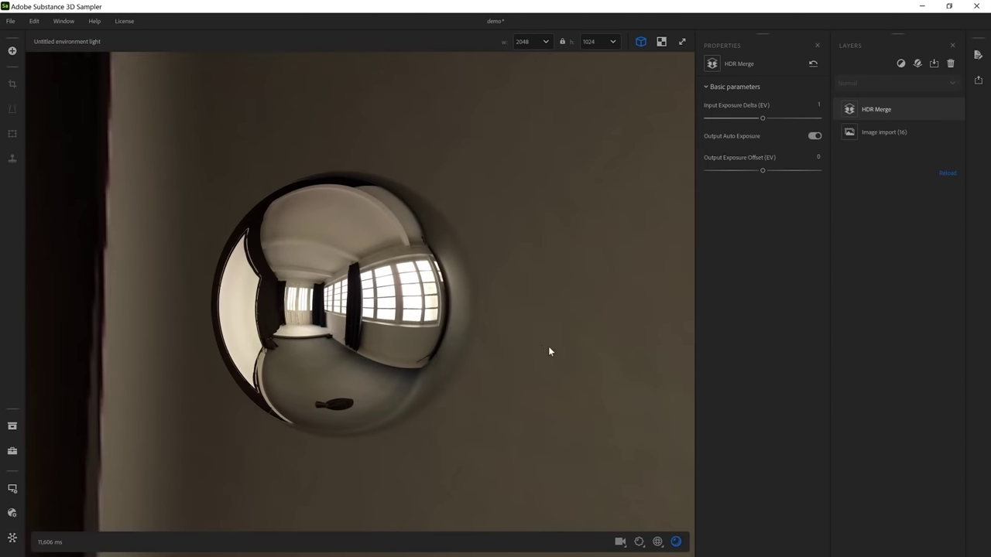
click(662, 41)
scroll(496, 302, up, 5)
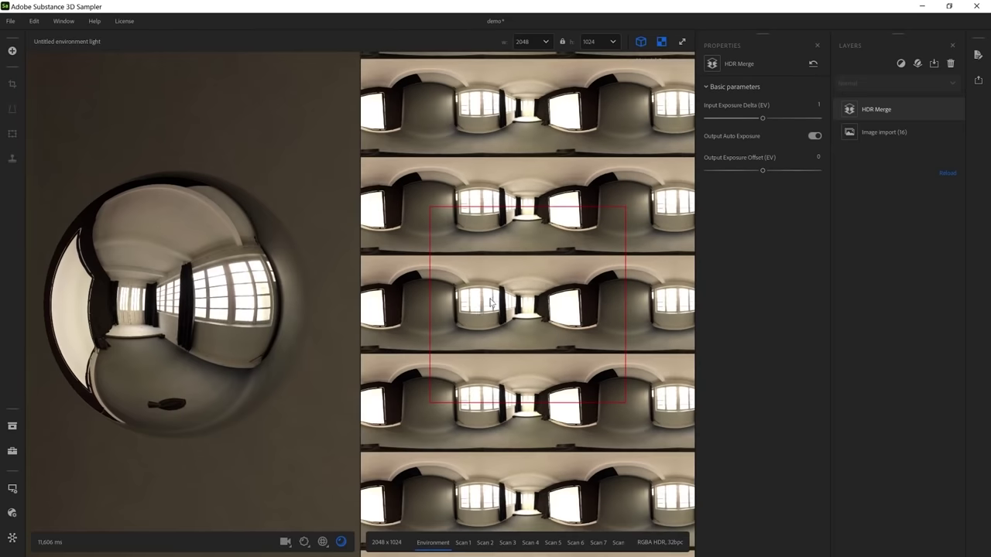
scroll(502, 237, down, 1)
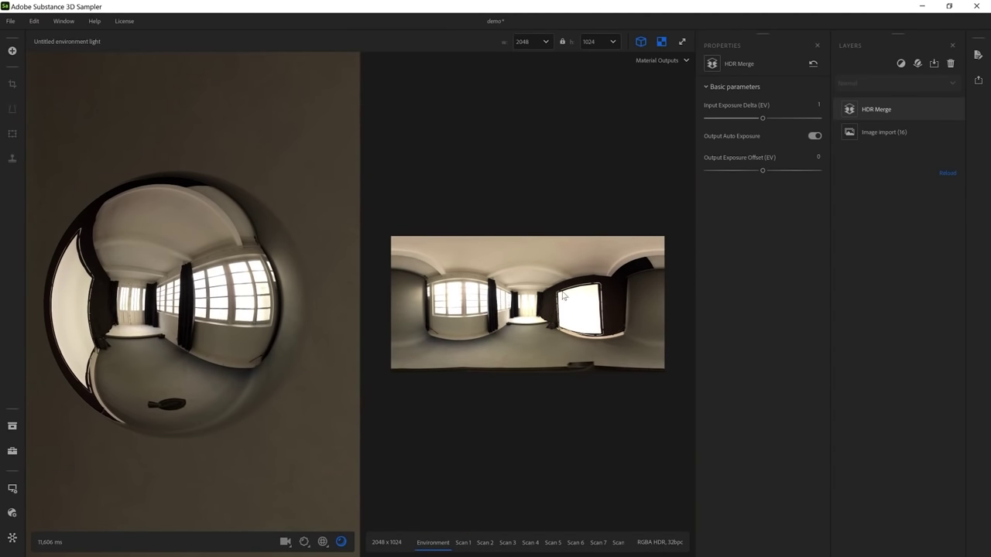
Step: Set the HDR Merge Input Exposure Delta to 0.75 and the Output Exposure Offset to -0.73
mouse_move(754, 117)
mouse_down()
mouse_move(734, 117)
mouse_move(749, 118)
mouse_up()
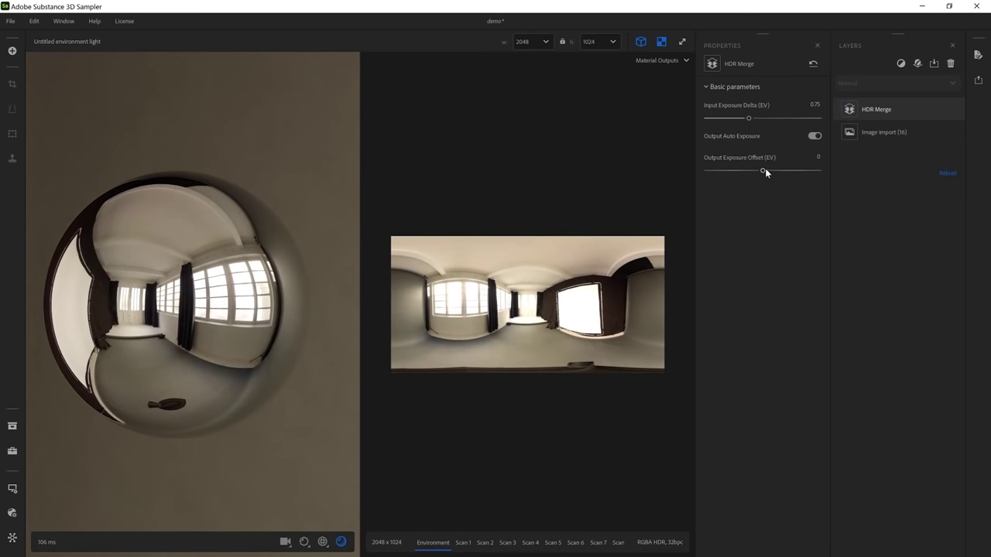
drag(765, 168, 754, 170)
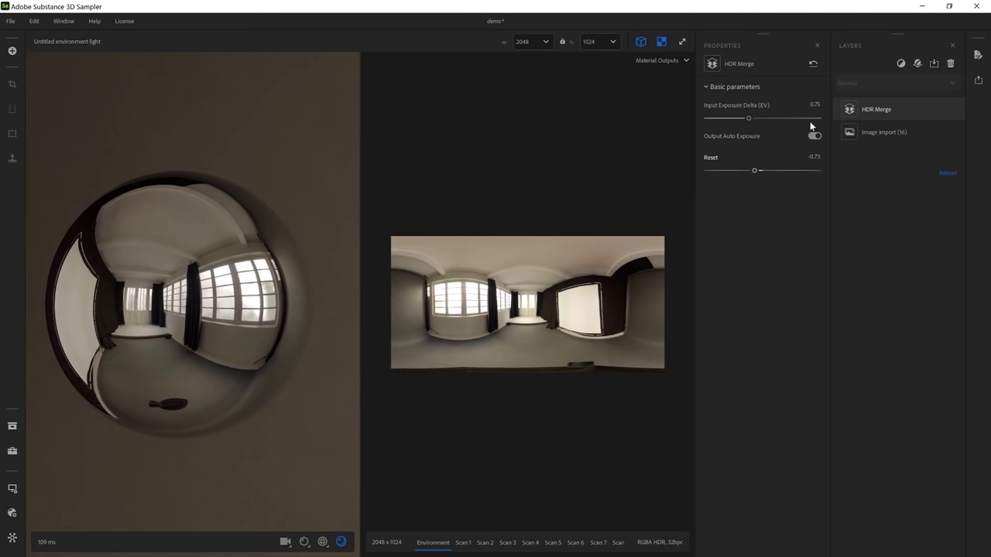
Step: Add a Straighten Horizon filter above HDR Merge and set its Horizontal Rotation to 0.53
click(903, 65)
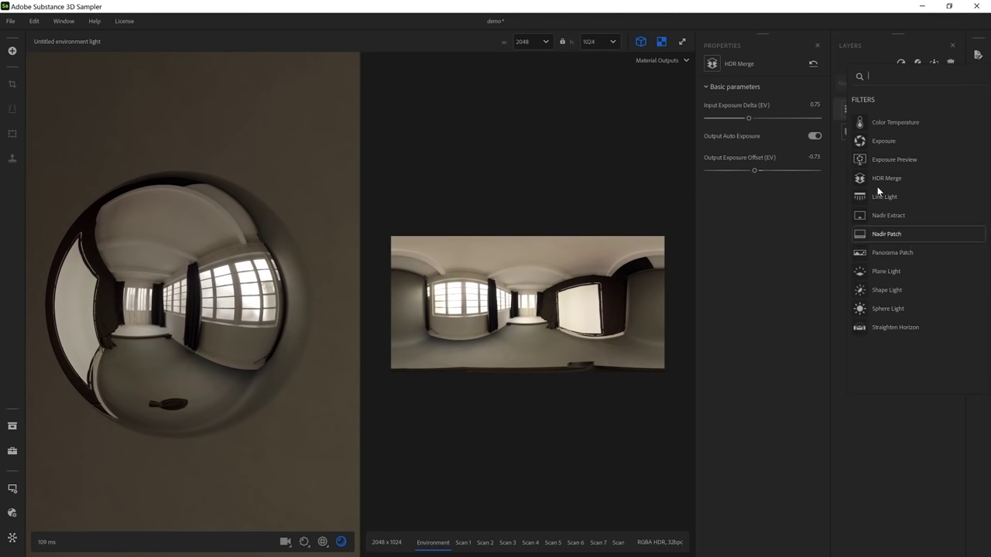
click(886, 326)
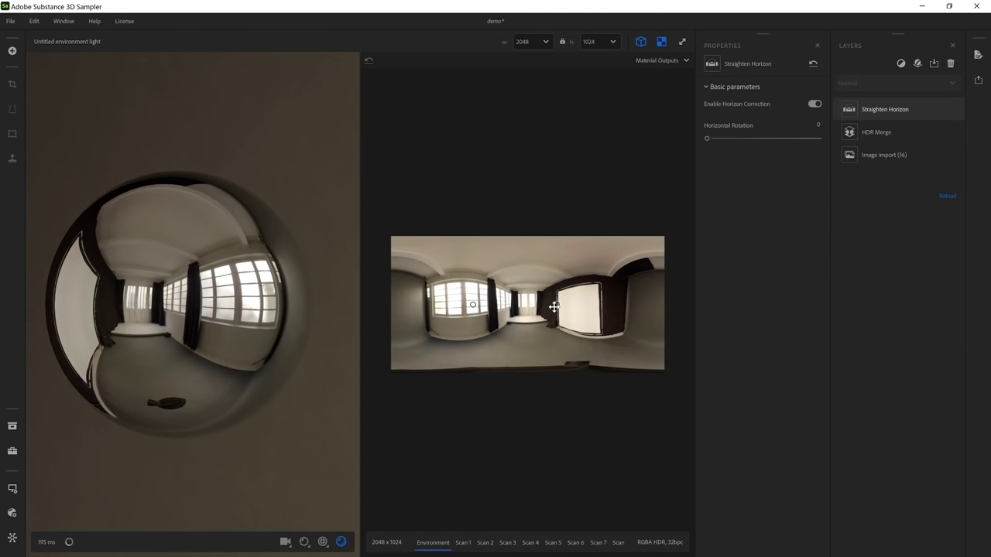
drag(730, 138, 766, 138)
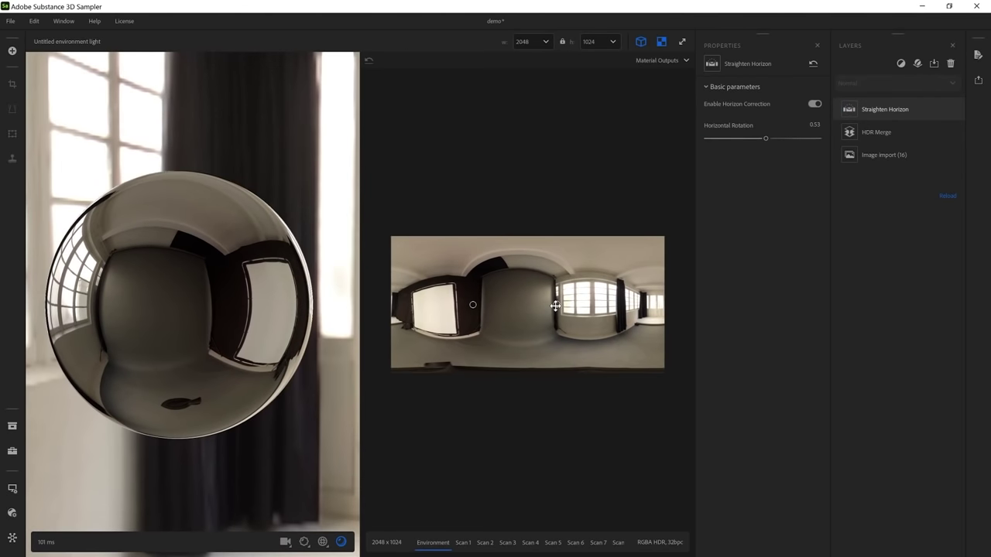
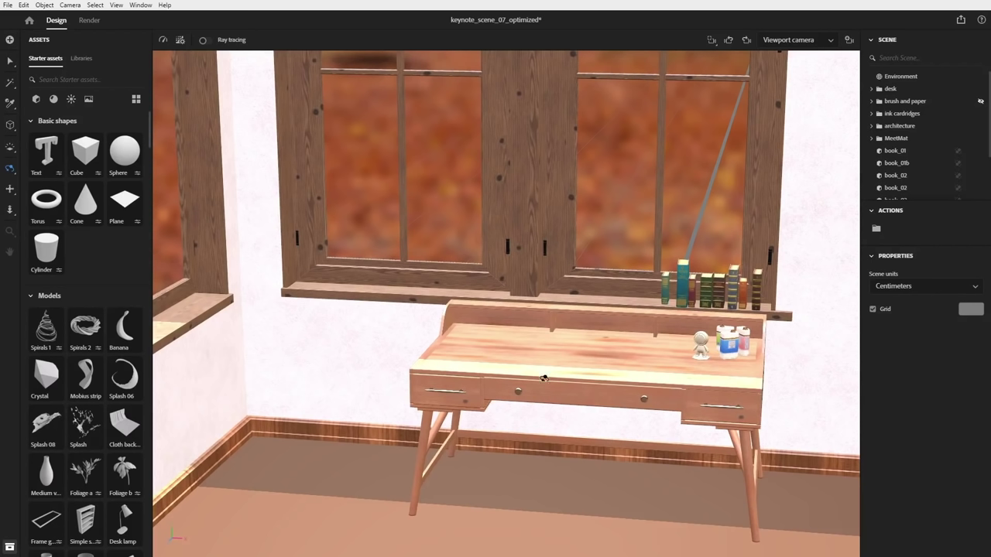
Step: Examine the desk, the books on the windowsill, and the MeetMat figure and ink bottles in the keynote scene up close
right_drag(556, 374, 677, 334)
middle_drag(677, 334, 650, 357)
scroll(649, 356, up, 10)
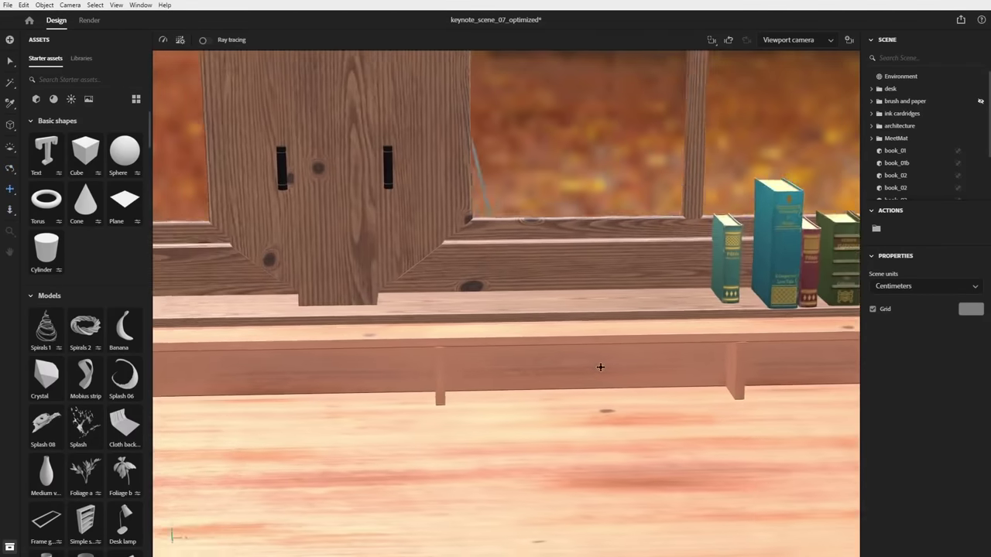
middle_drag(600, 367, 350, 361)
right_drag(583, 340, 584, 319)
middle_drag(595, 322, 606, 368)
scroll(605, 368, down, 5)
scroll(604, 371, up, 10)
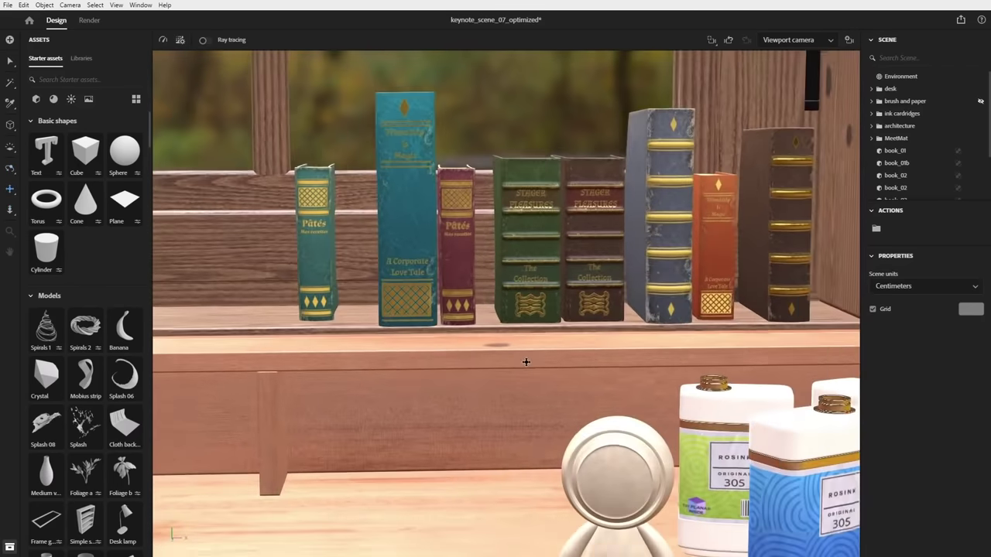
Step: Switch the viewport rendering to Ray tracing and view the MeetMat figure, ink bottles and books in close-up
middle_drag(526, 363, 501, 345)
right_drag(533, 374, 487, 355)
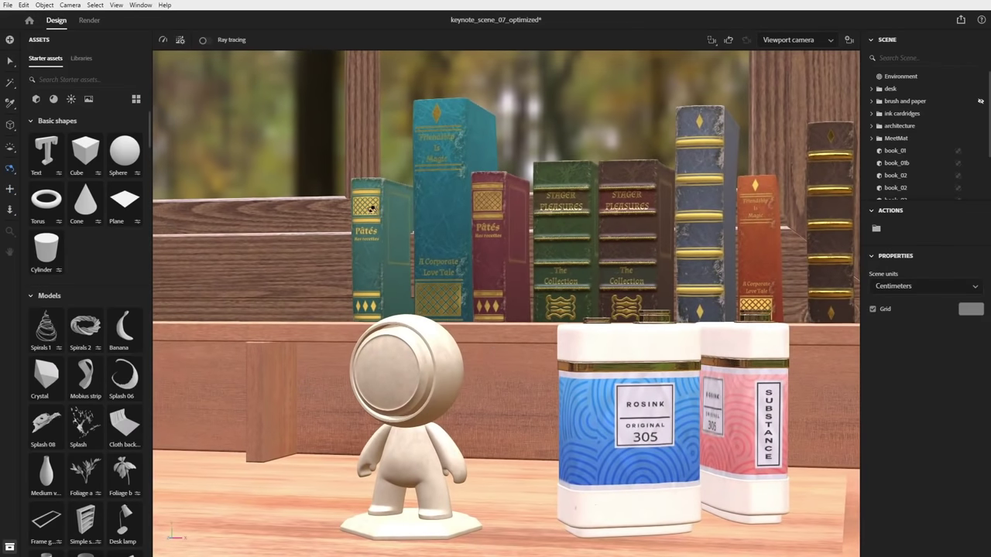
click(180, 43)
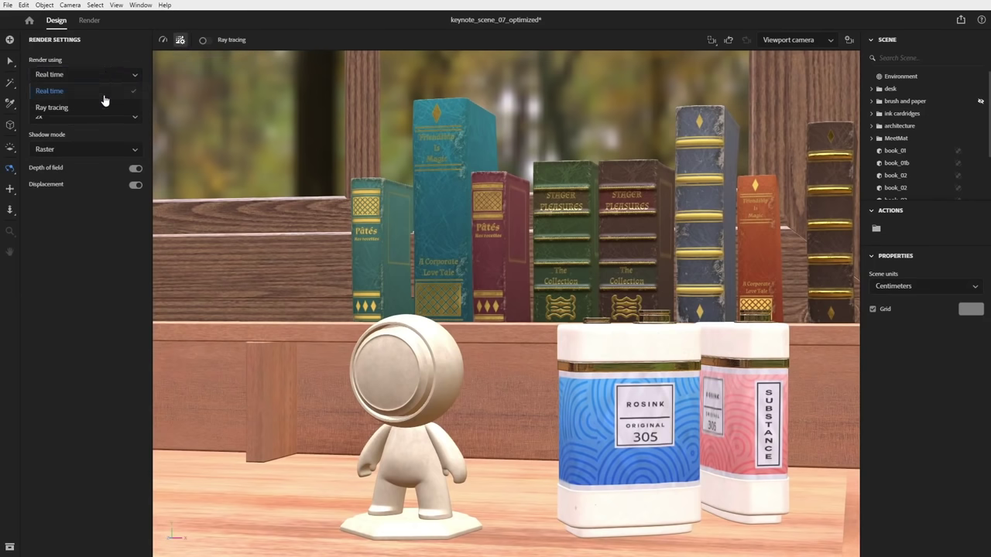
click(103, 108)
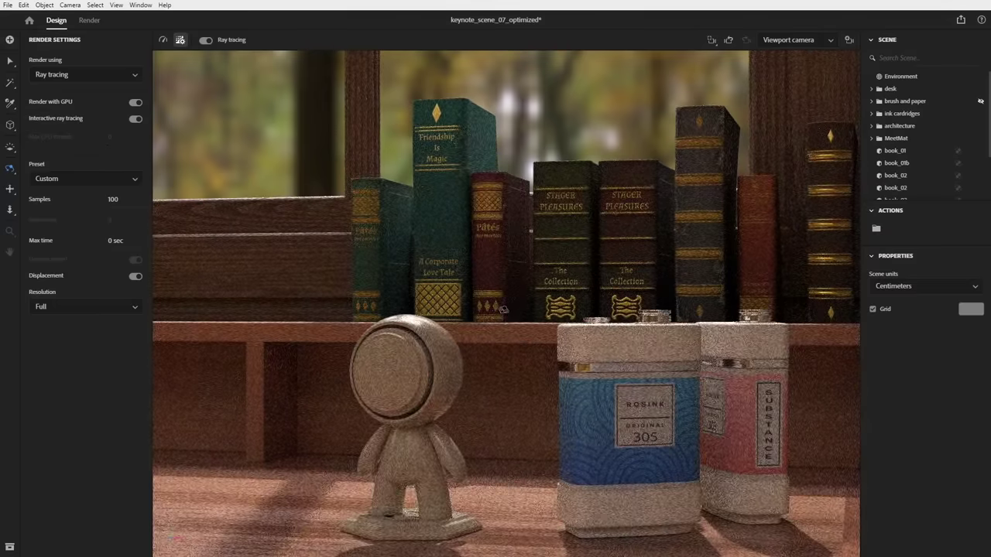
mouse_move(618, 444)
mouse_down()
mouse_move(573, 398)
mouse_move(590, 379)
mouse_move(583, 419)
mouse_up()
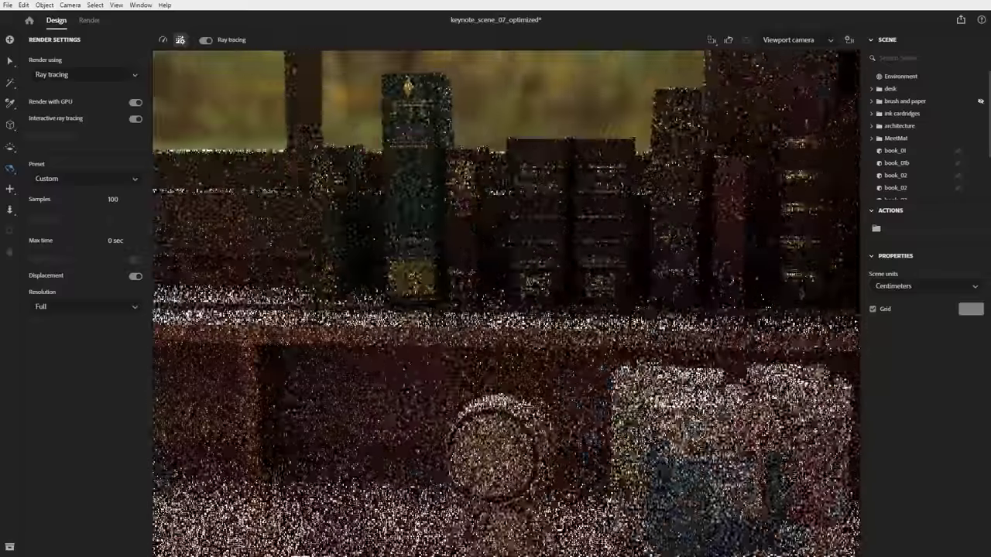
mouse_move(583, 419)
middle_down()
mouse_move(571, 325)
mouse_move(579, 298)
middle_up()
scroll(579, 298, down, 2)
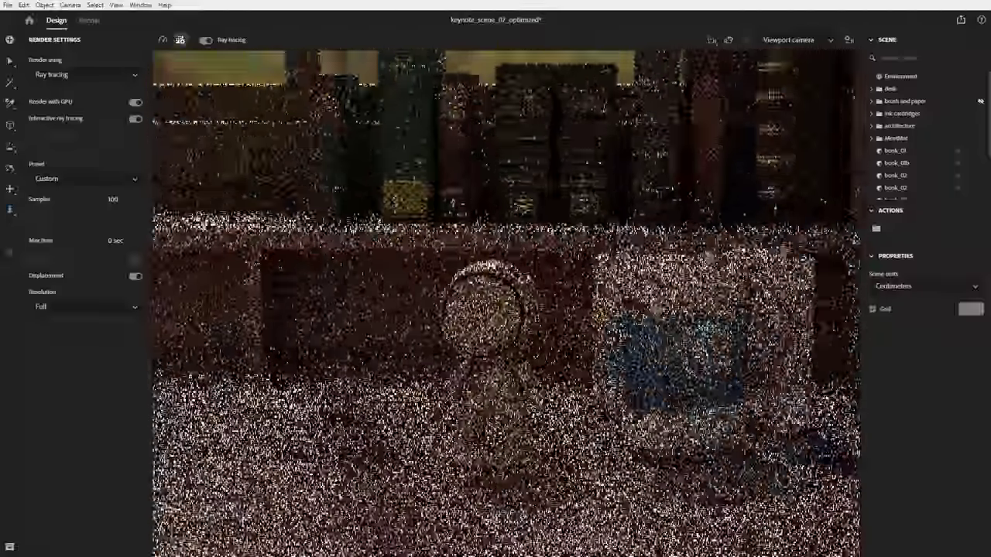
scroll(579, 298, up, 5)
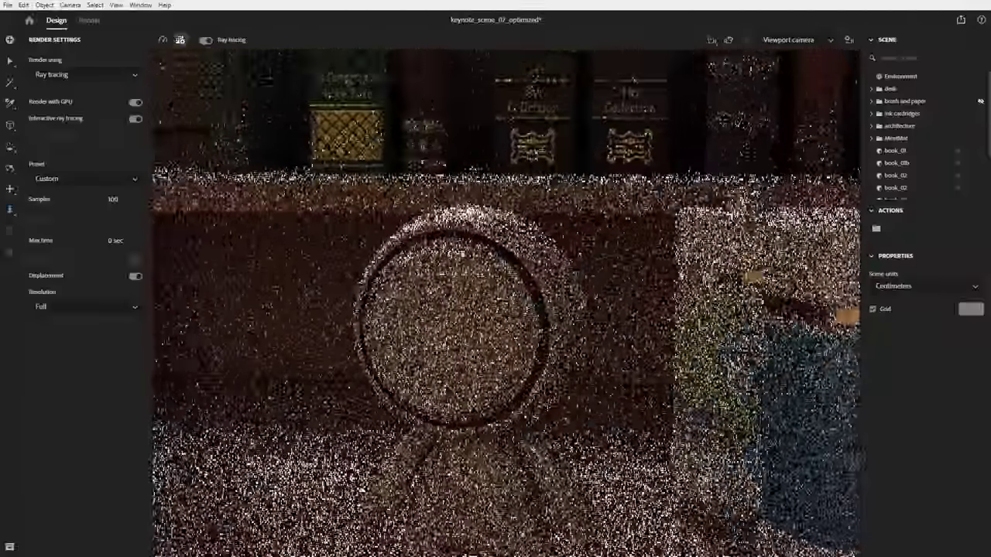
middle_drag(573, 539, 648, 409)
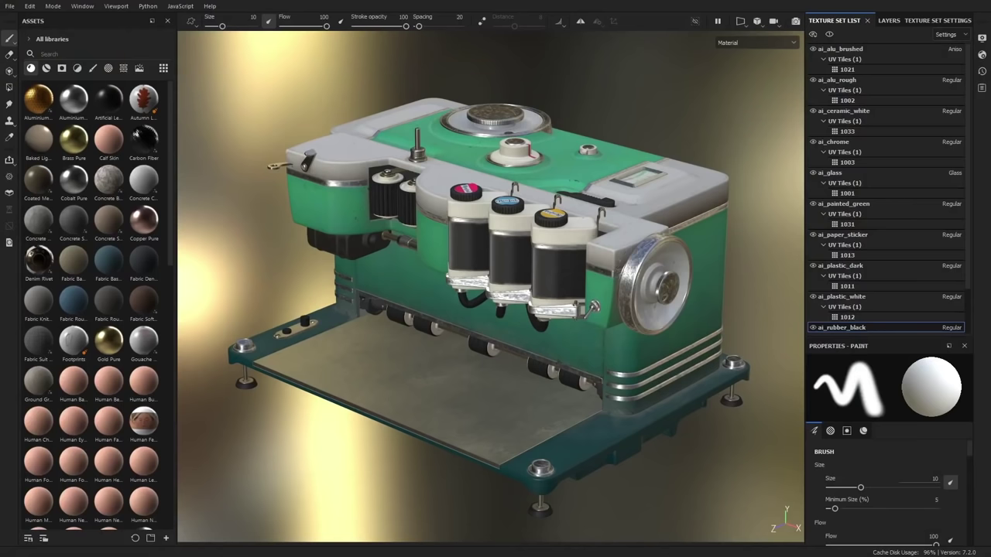
Step: Switch to Painter and send the textured green machine to Substance 3D Stager
mouse_move(530, 309)
alt+mouse_down()
mouse_move(500, 305)
mouse_move(478, 265)
mouse_move(564, 322)
mouse_move(548, 312)
alt+mouse_up()
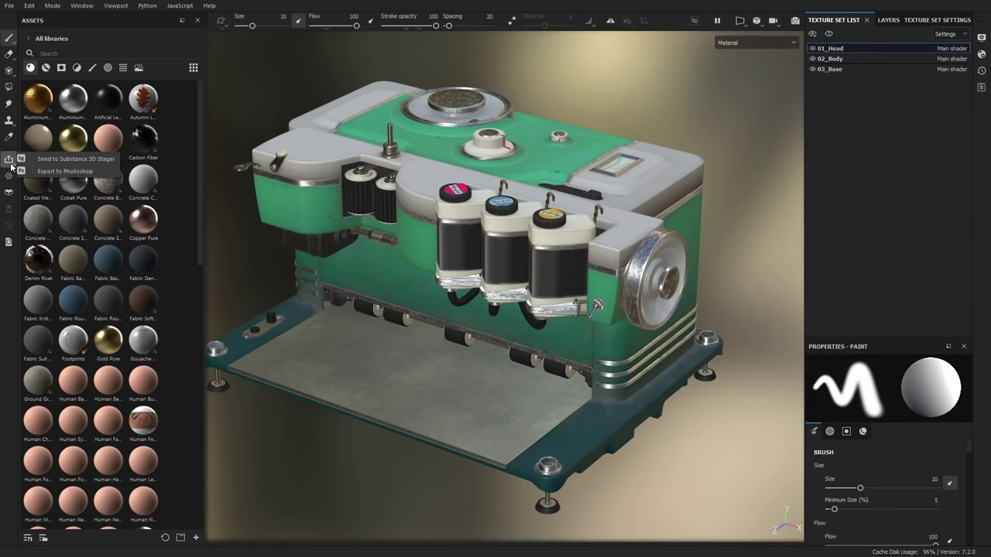
click(11, 161)
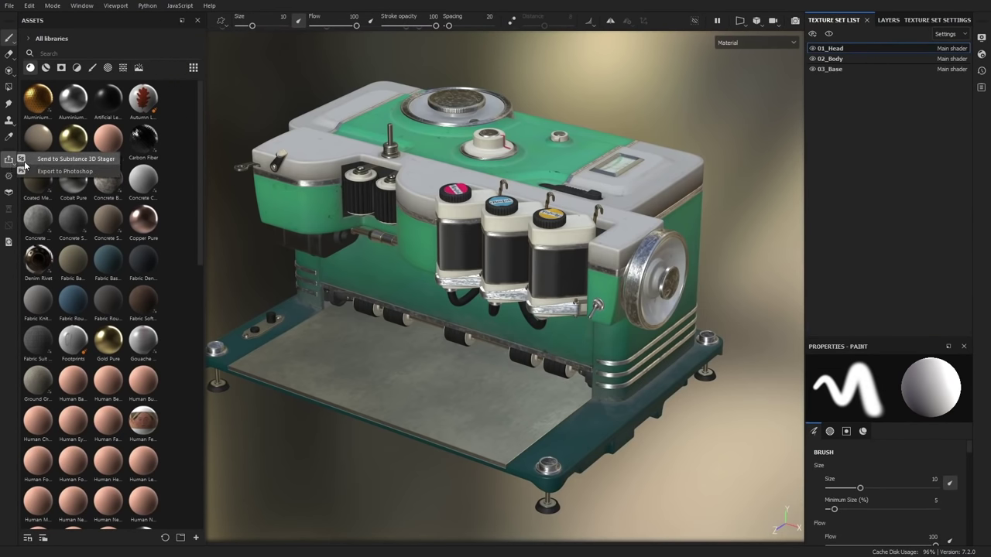
click(52, 159)
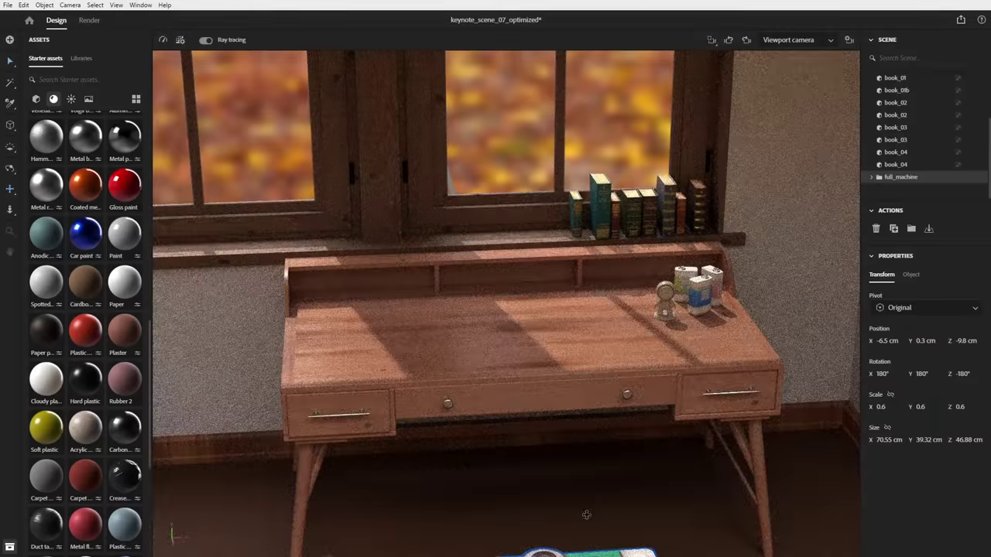
Step: Try lifting the green machine off the floor and shifting it sideways and in depth with free moves
middle_drag(586, 515, 550, 291)
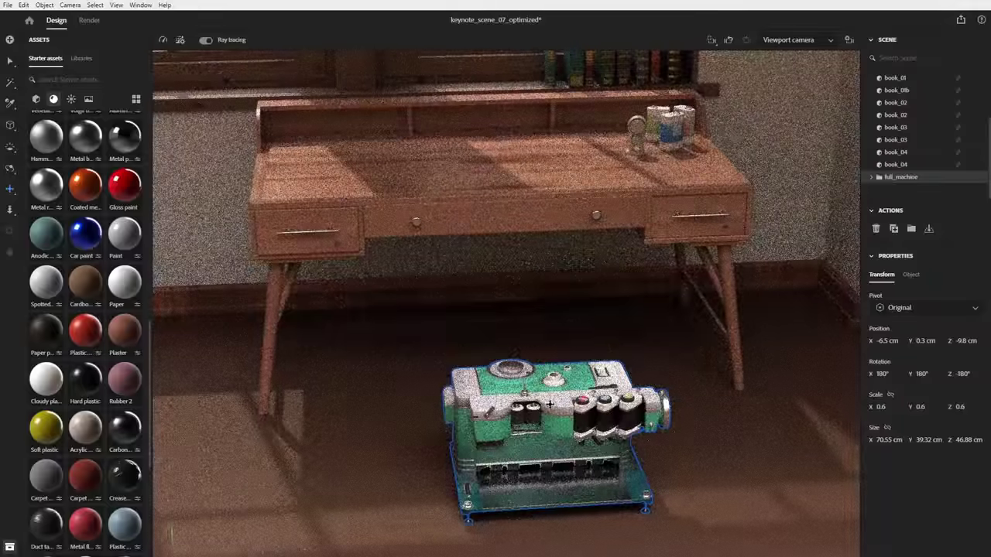
click(568, 404)
drag(536, 399, 535, 155)
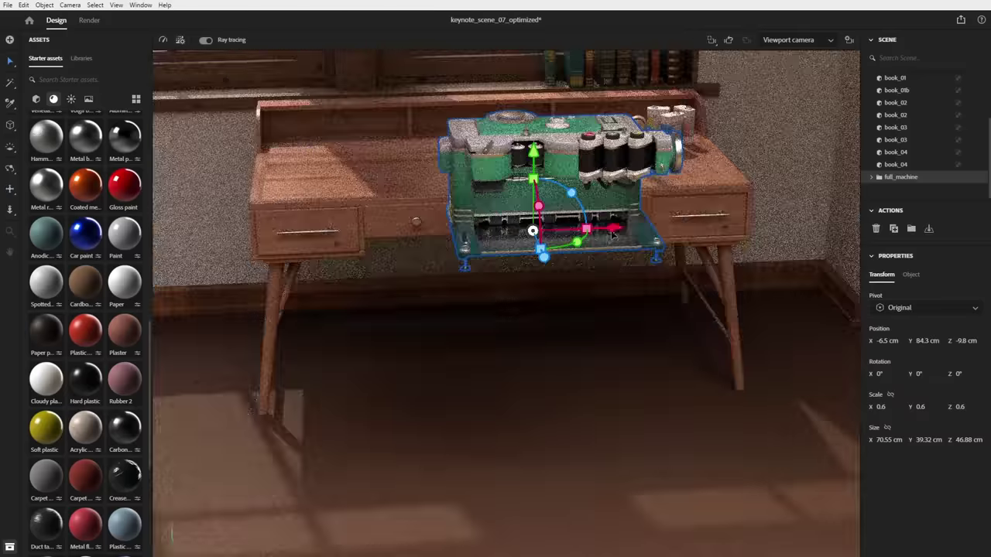
drag(613, 235, 457, 285)
drag(536, 269, 486, 287)
drag(416, 196, 437, 399)
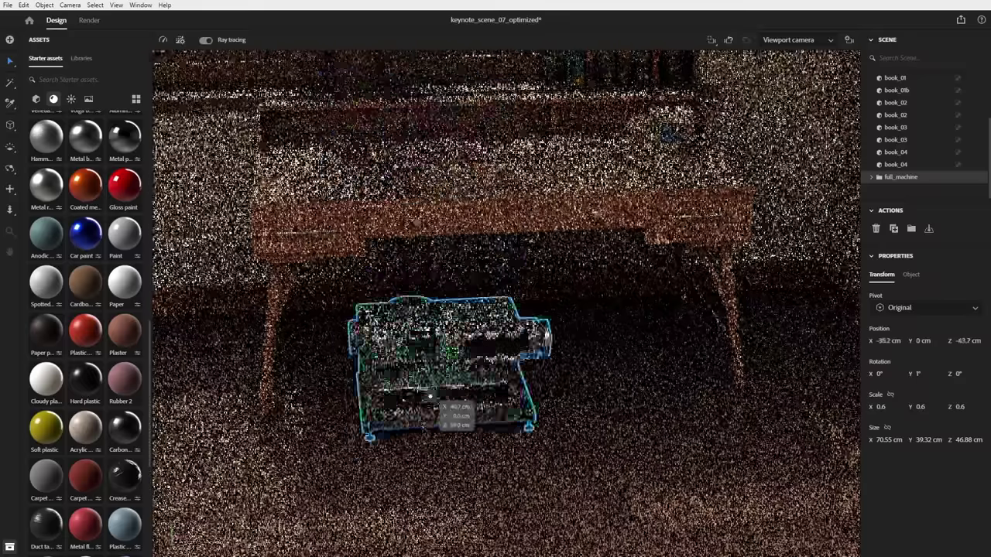
Step: Place the green machine on the middle of the desktop, at about X -5.7 cm, Y 80 cm, Z -117.2 cm
drag(623, 507, 496, 151)
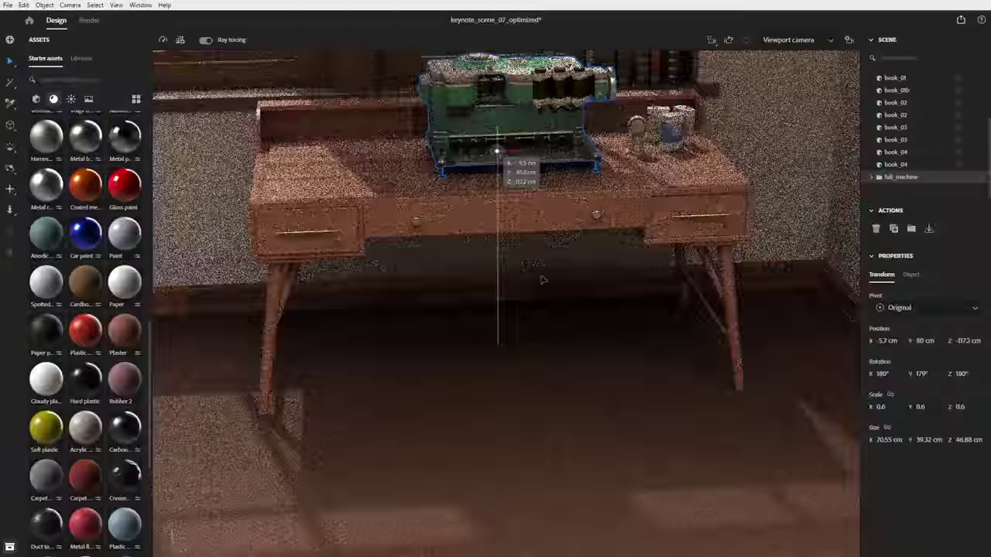
middle_drag(441, 101, 424, 176)
scroll(432, 158, down, 3)
scroll(507, 298, up, 6)
right_drag(495, 279, 418, 333)
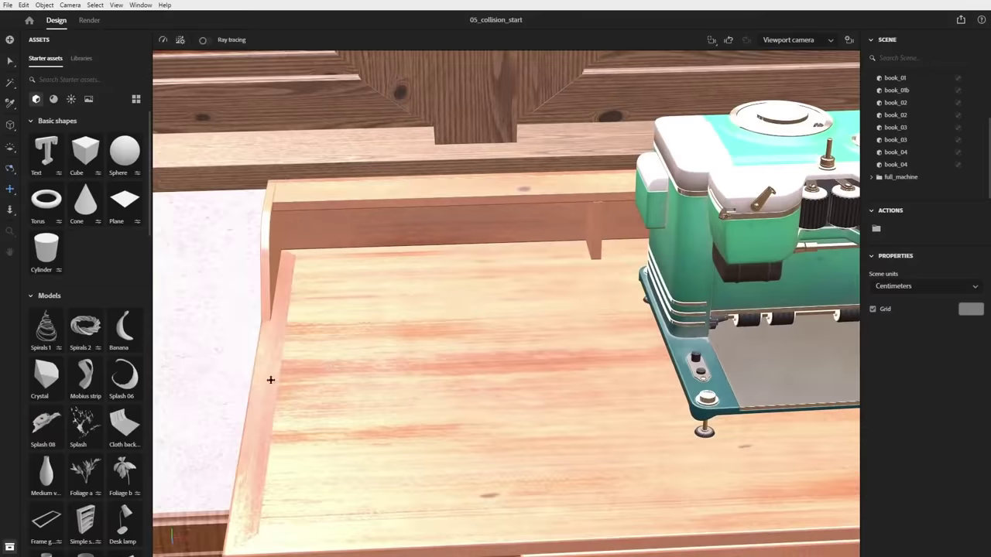
Step: Add the Foliage a model to the desk with Stem radius 0.54, Max bend angle 152.04, Branches 10 and Min bend angle 30.58
drag(75, 484, 453, 355)
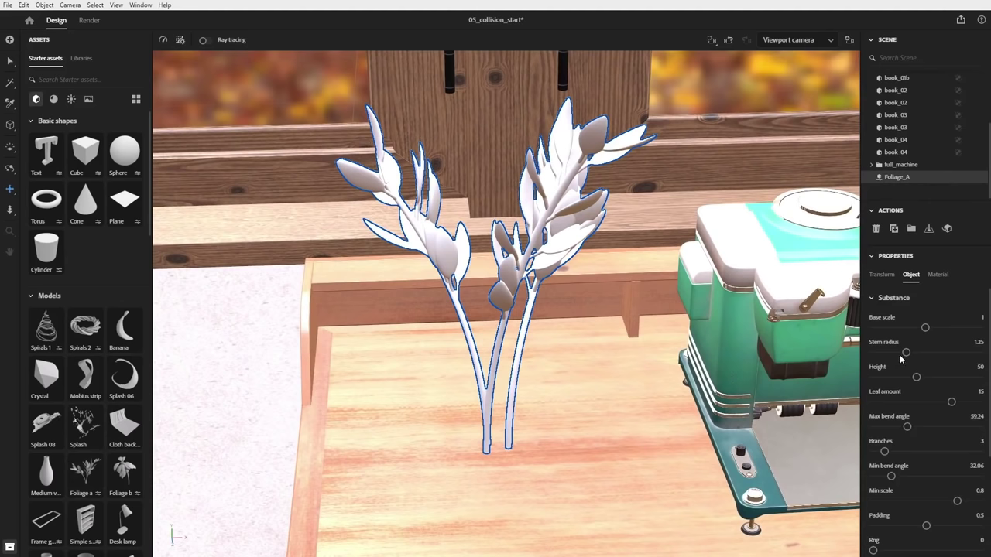
drag(894, 353, 888, 354)
mouse_move(950, 404)
mouse_down()
mouse_move(918, 403)
mouse_move(952, 403)
mouse_up()
drag(906, 428, 962, 427)
drag(885, 453, 889, 475)
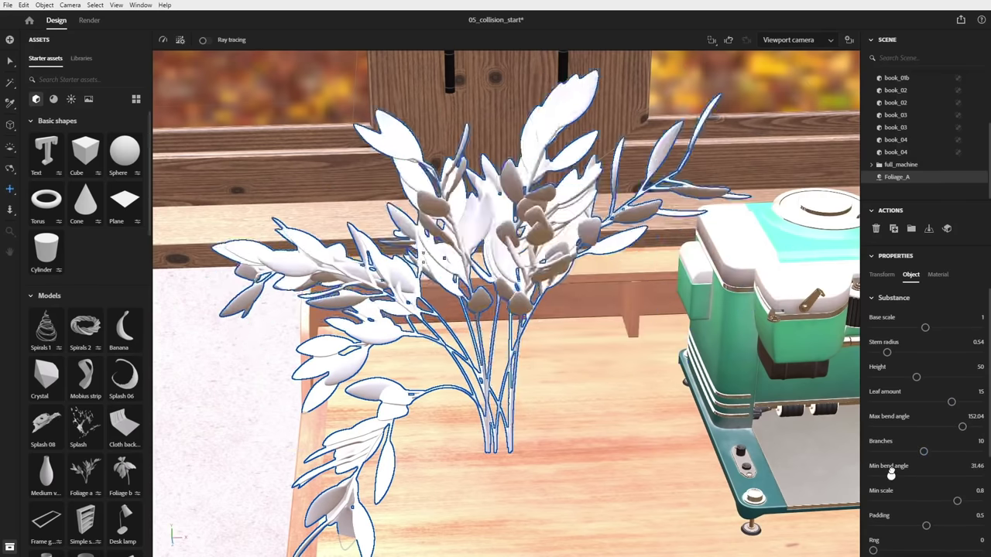
Step: Refine the foliage with Padding 0.44, Stem radius 0.47 and Base scale 0.64
mouse_move(926, 526)
mouse_down()
mouse_move(893, 526)
mouse_move(920, 526)
mouse_up()
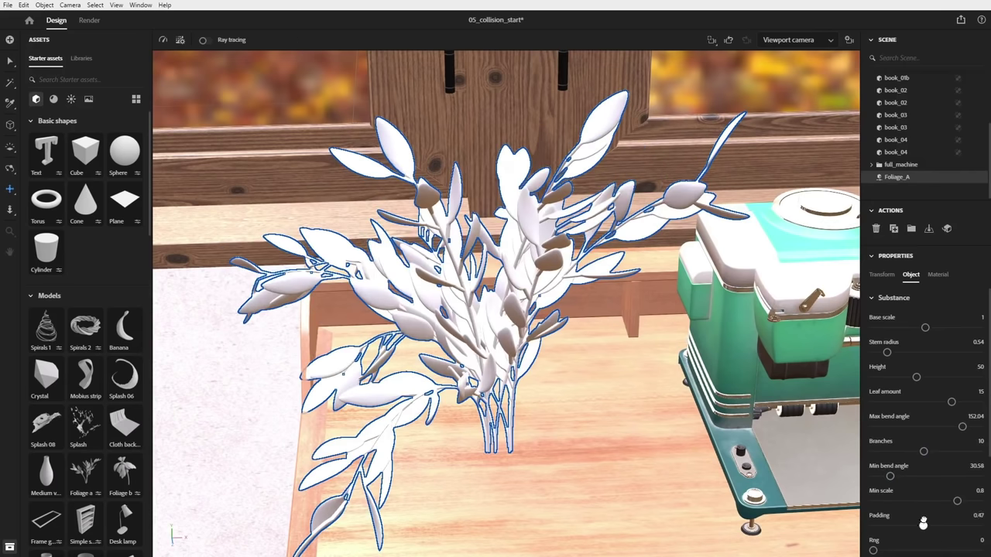
drag(888, 352, 885, 352)
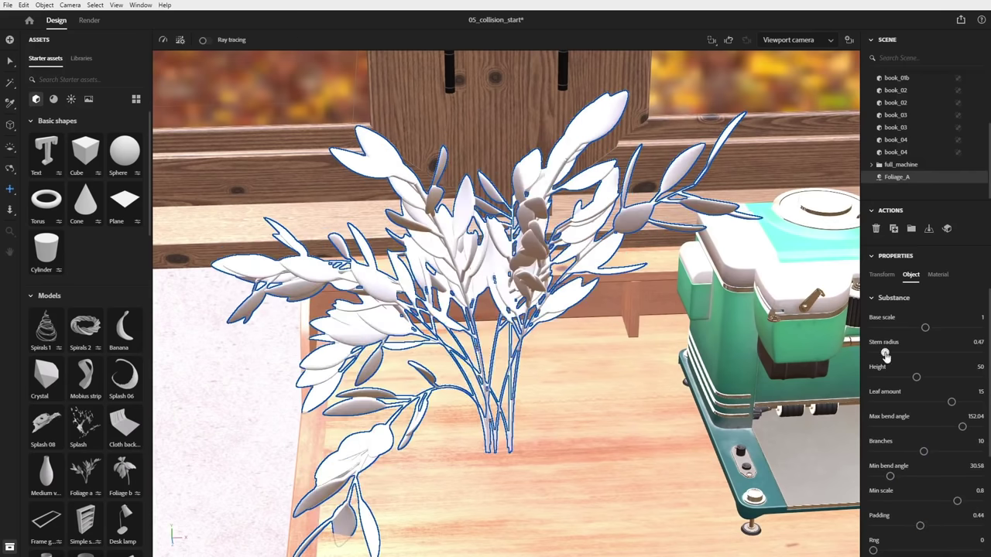
drag(925, 327, 906, 327)
Step: Add the Medium vase model beside the foliage stems and flatten it into a low, round shape
scroll(48, 277, down, 5)
drag(48, 277, 535, 419)
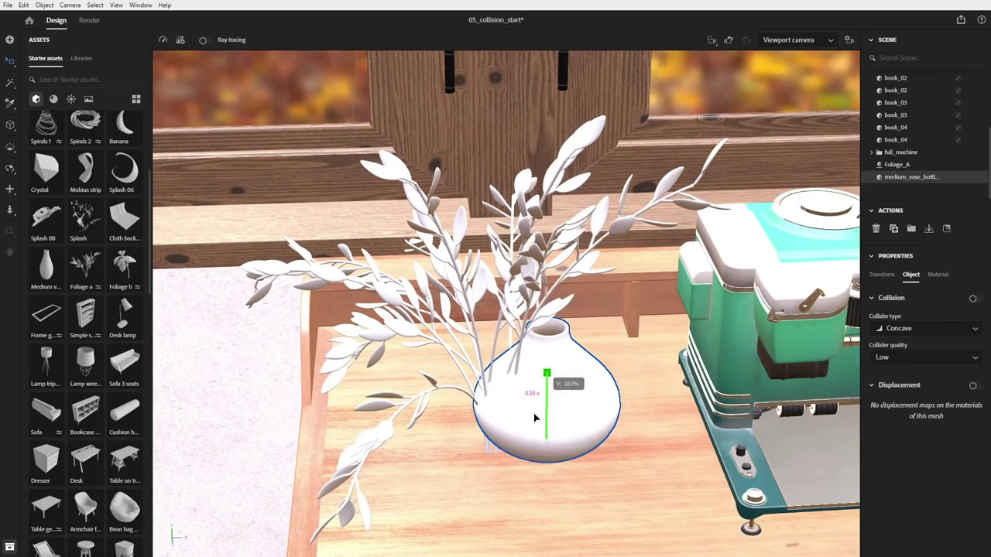
mouse_move(576, 448)
mouse_down()
mouse_move(591, 439)
mouse_move(560, 445)
mouse_move(581, 443)
mouse_up()
Step: Move the foliage so its stems stand in the vase's neck
click(511, 288)
drag(497, 380, 512, 302)
mouse_move(619, 419)
right_down()
mouse_move(617, 430)
mouse_move(170, 534)
mouse_move(625, 412)
right_up()
key(Escape)
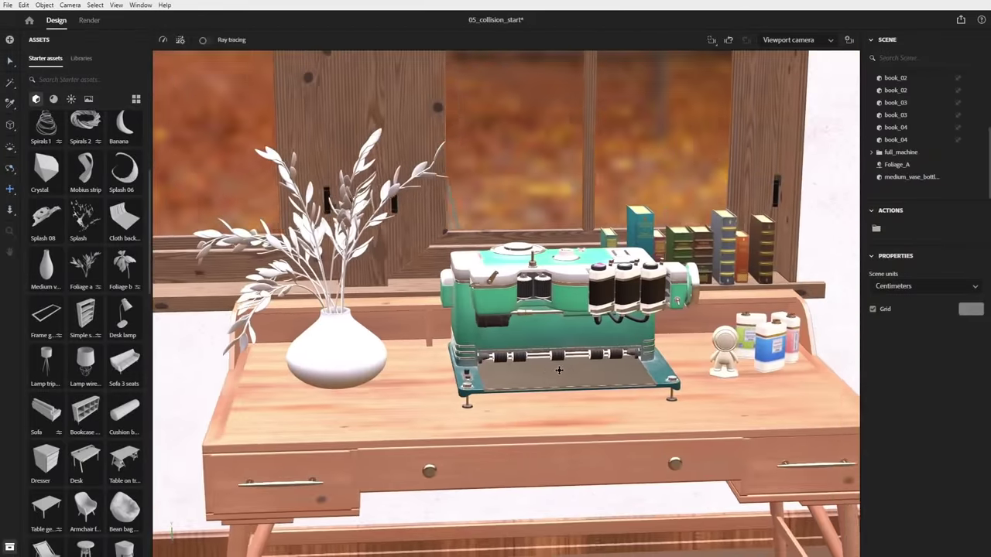
Step: Turn on ray tracing and lean the small green book on the windowsill against the tall teal book
click(205, 40)
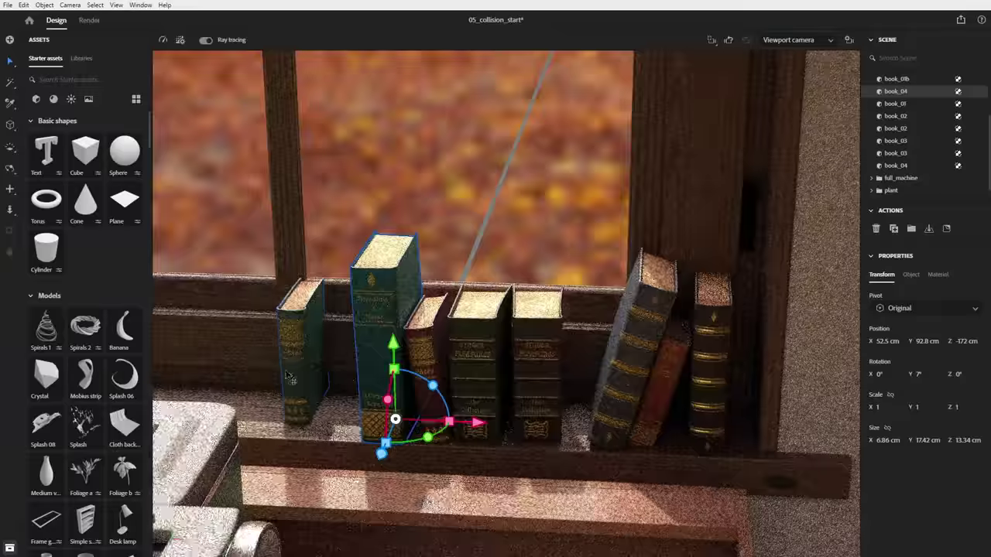
drag(302, 403, 396, 455)
right_drag(395, 452, 349, 461)
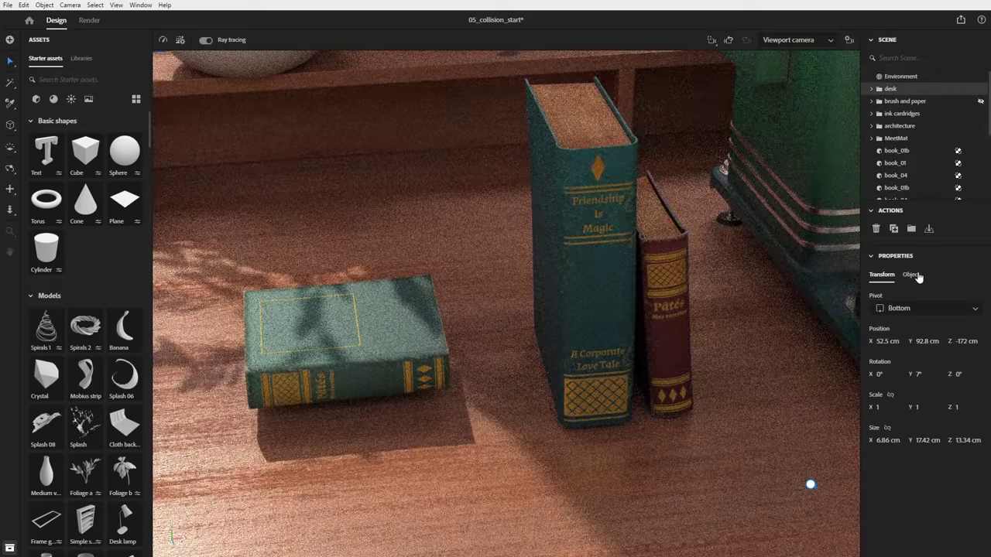
Step: Enable Collision for the desk and lower the floating small green book onto its surface
click(912, 275)
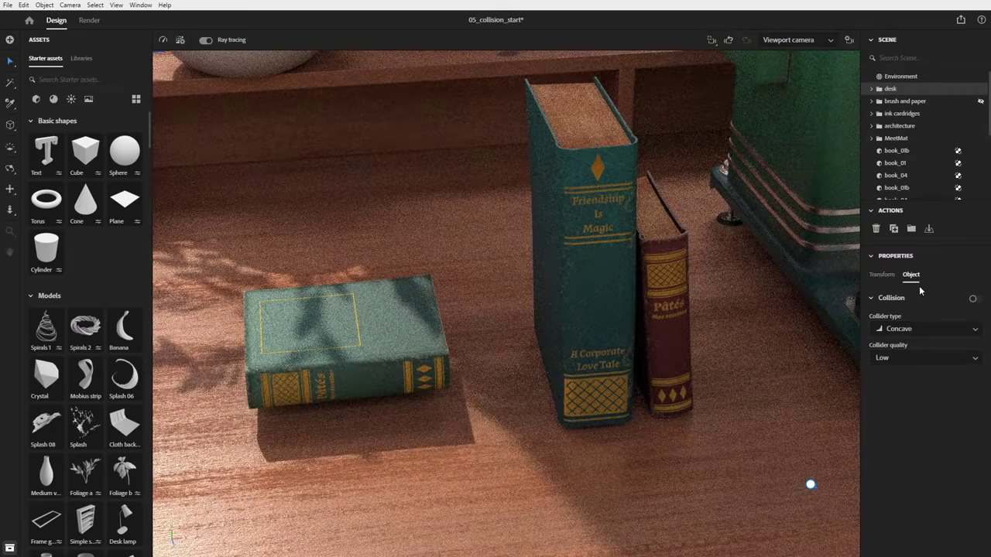
click(975, 301)
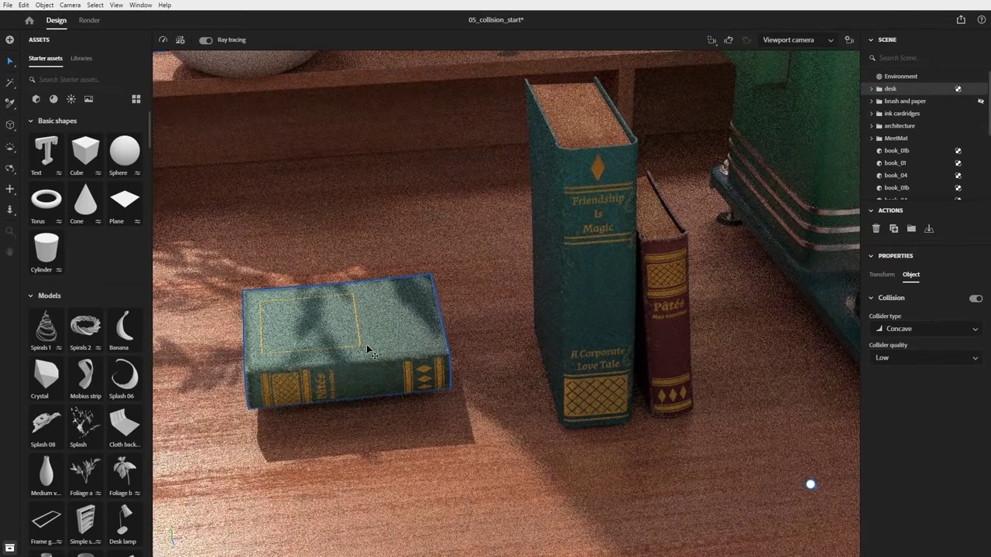
click(369, 350)
drag(445, 261, 444, 304)
Step: Lay the large teal book flat on top of the small green book on the desk
click(583, 299)
drag(621, 338, 577, 317)
drag(372, 325, 339, 298)
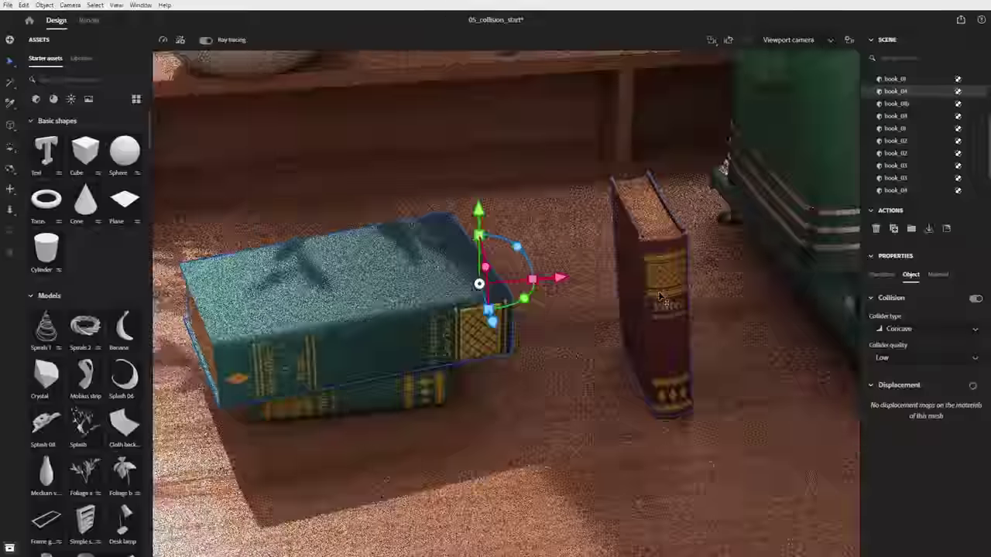
Step: Tilt the maroon book and lean it against the stacked teal and green books
click(653, 310)
drag(696, 340, 597, 309)
drag(614, 267, 610, 267)
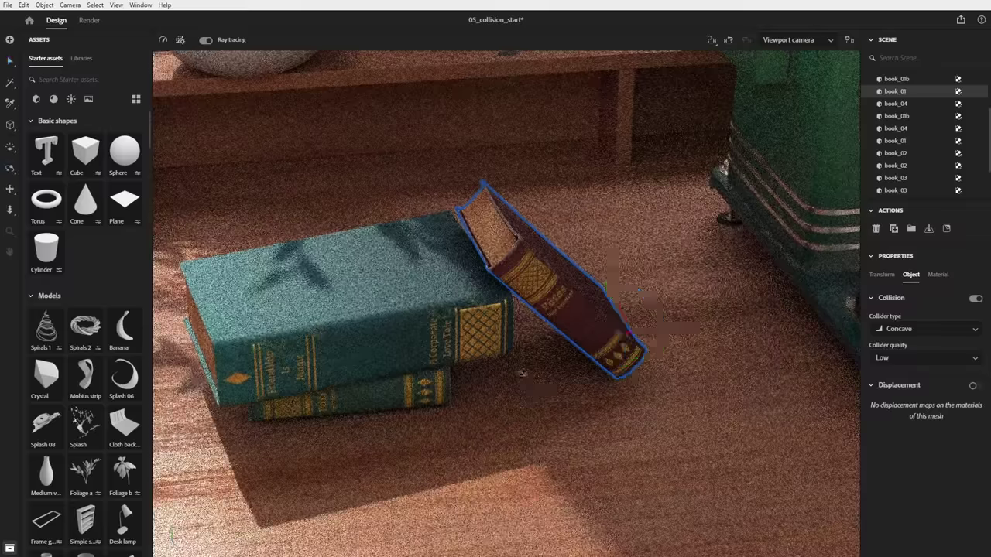
alt+drag(522, 373, 464, 357)
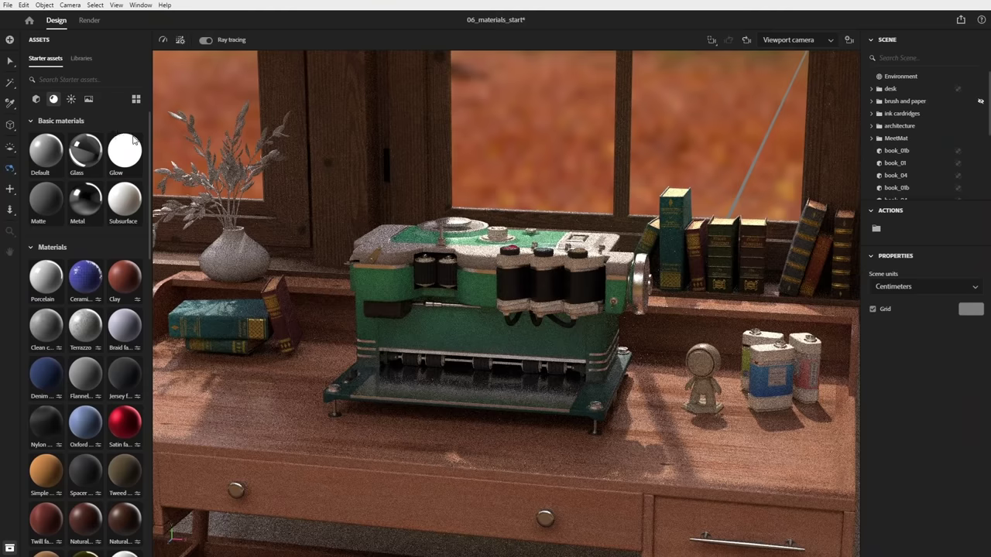
Step: Apply the Metal basic material to the foliage in the vase
drag(151, 145, 159, 200)
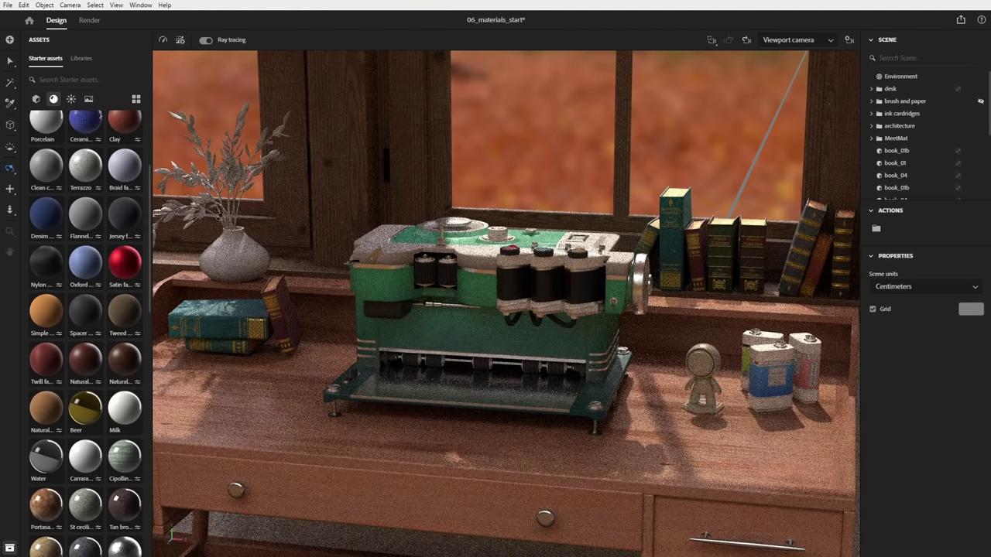
mouse_move(261, 231)
middle_down()
mouse_move(525, 332)
mouse_move(536, 322)
mouse_move(567, 327)
middle_up()
scroll(524, 332, up, 3)
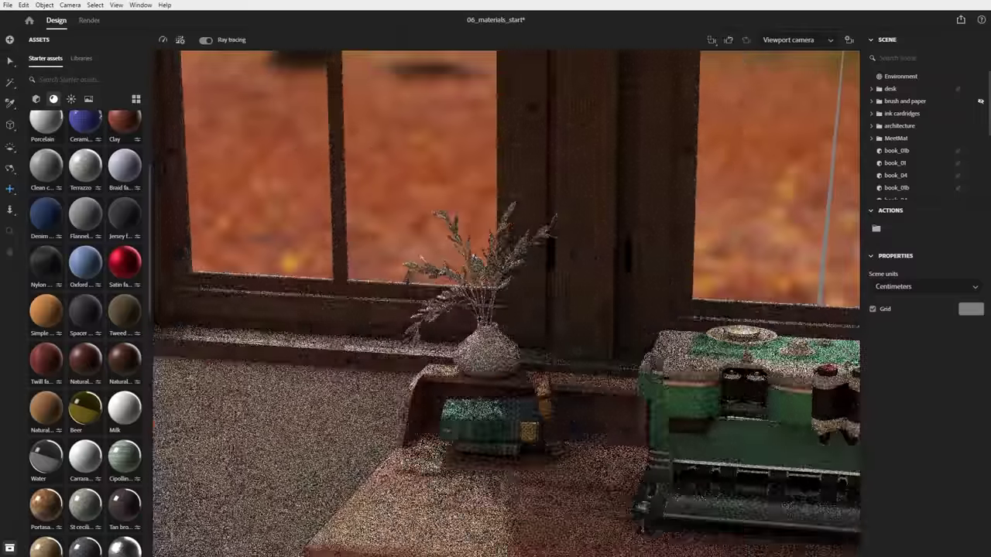
scroll(524, 332, up, 3)
click(532, 248)
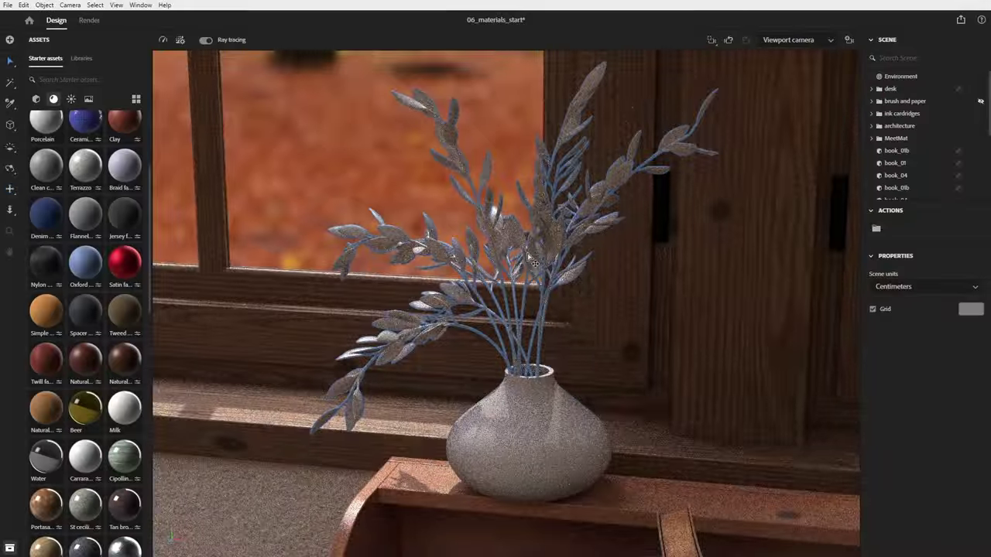
click(534, 264)
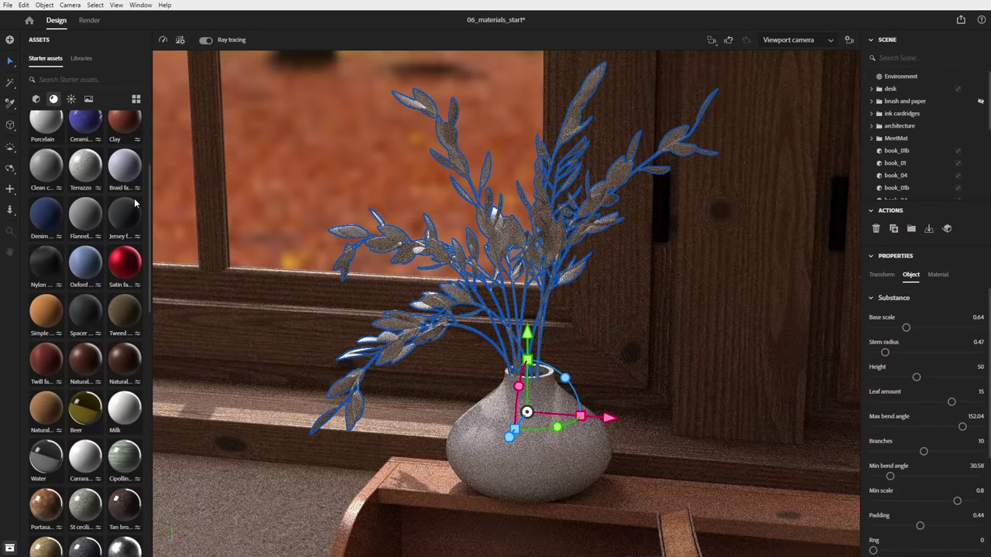
scroll(131, 200, up, 4)
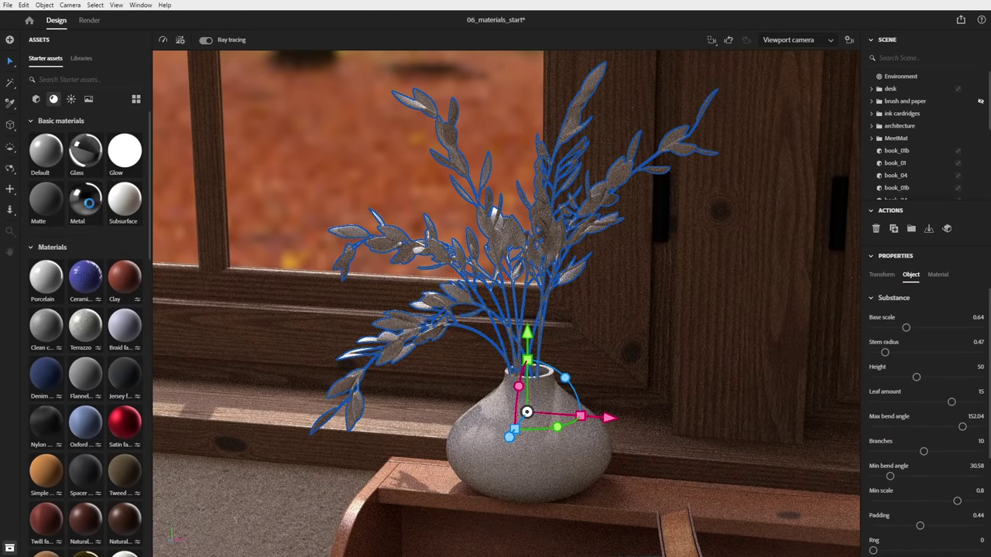
click(88, 203)
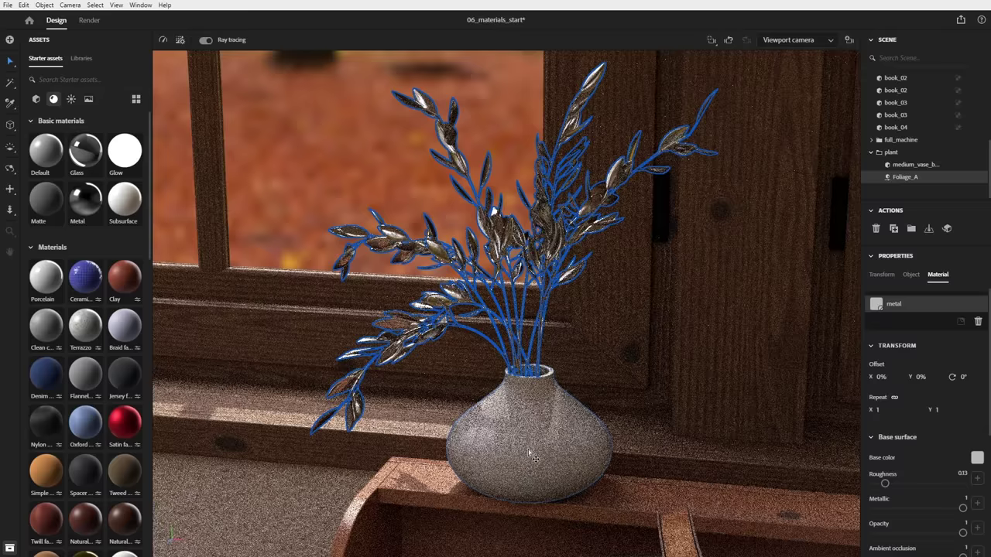
Step: Apply the Cipollino Marble material to the vase and switch it to the Pink Cipollino Marble preset
click(531, 453)
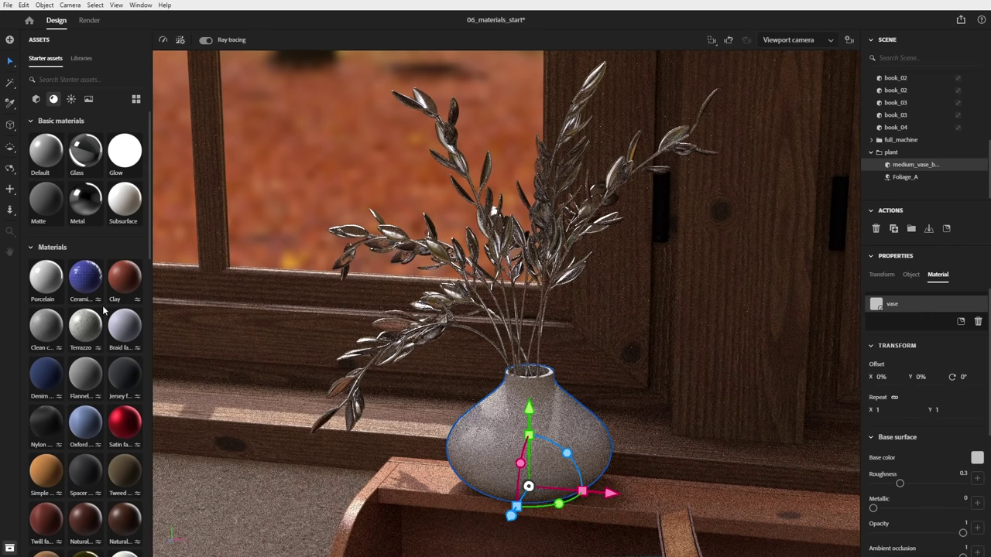
scroll(103, 310, down, 5)
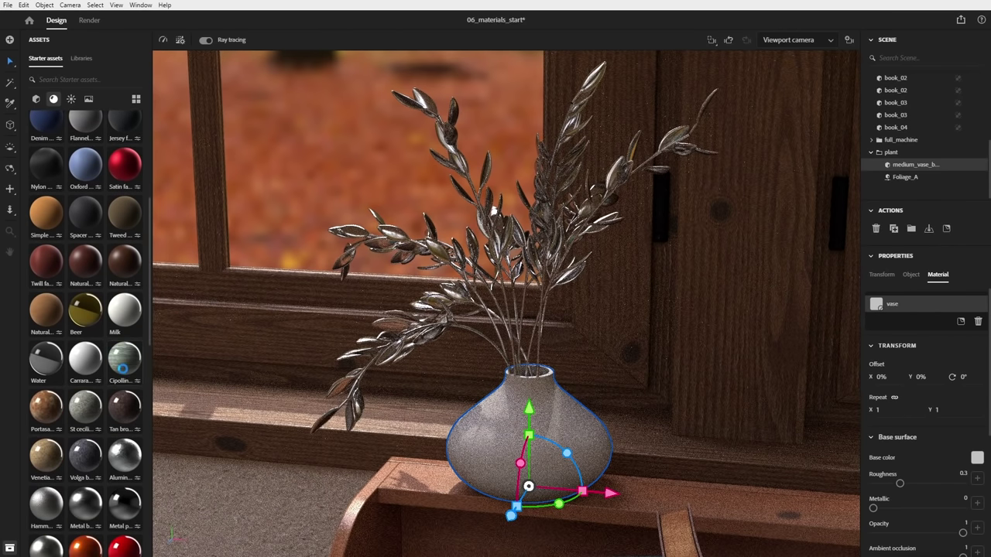
click(123, 373)
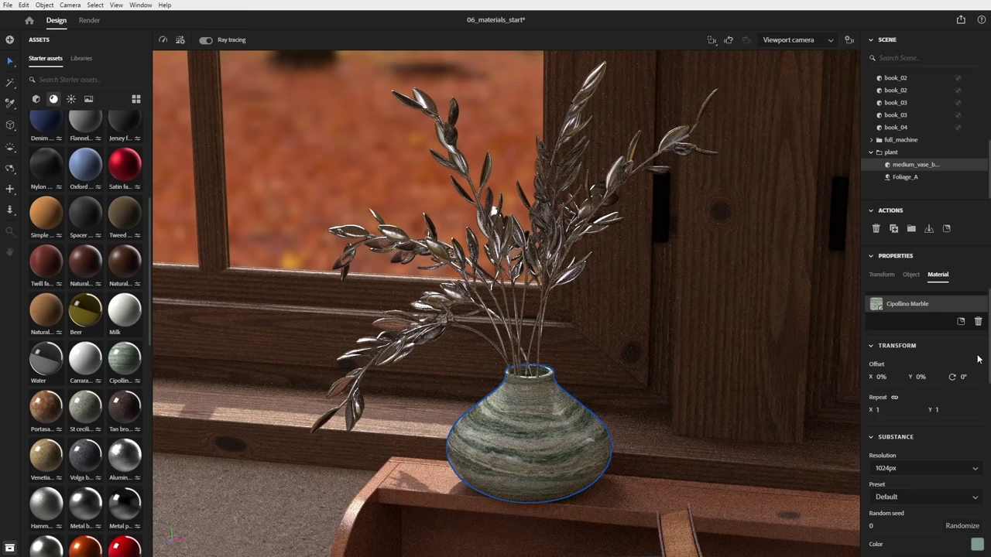
scroll(978, 359, down, 3)
click(918, 341)
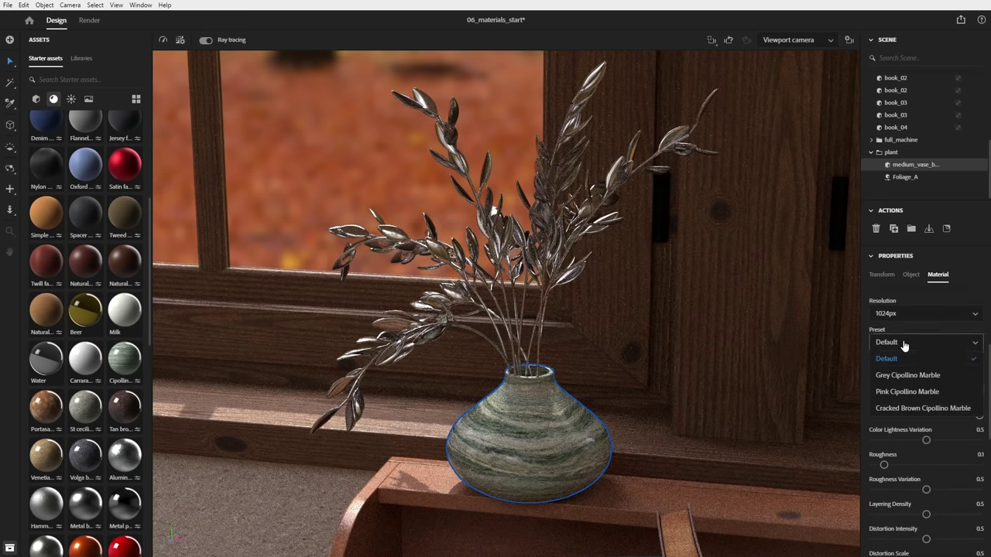
click(896, 391)
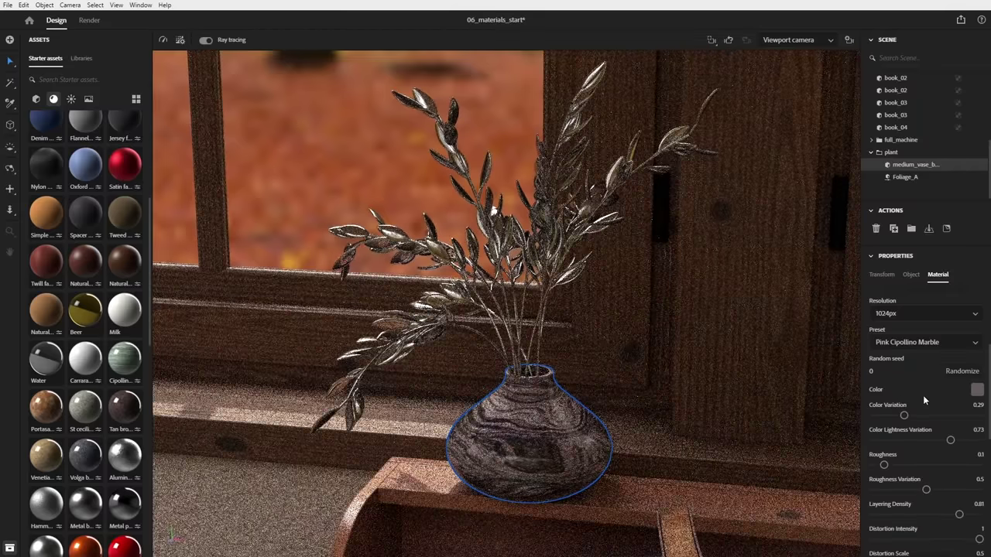
Step: Change the vase marble's color to a dark teal, RGB 58, 103, 107
click(977, 389)
drag(903, 439, 897, 440)
drag(891, 389, 890, 379)
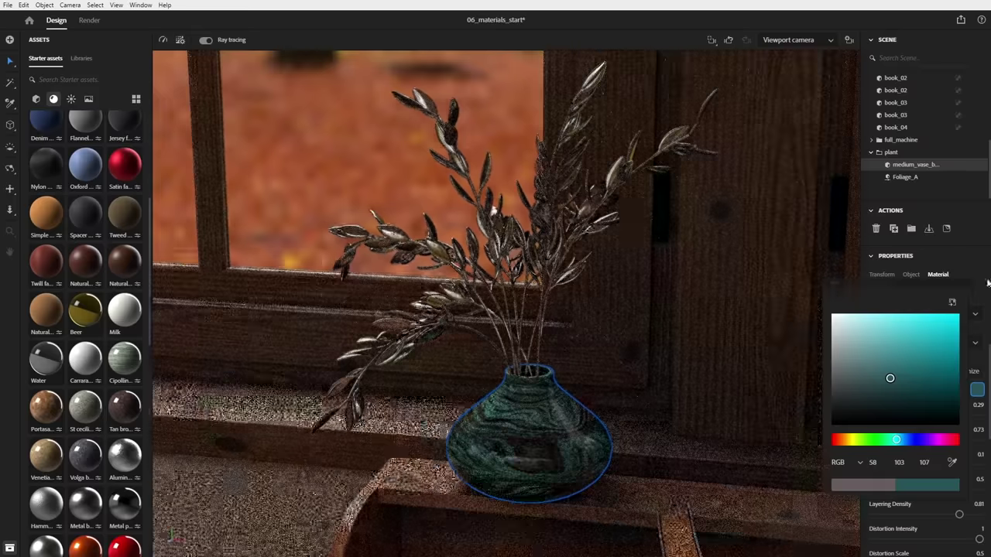
click(987, 281)
Step: Sample the vase's teal marble and apply it to the head, body and base of the small figurine on the desk
middle_drag(620, 448, 467, 288)
scroll(467, 288, down, 3)
scroll(496, 310, down, 2)
right_drag(588, 387, 619, 390)
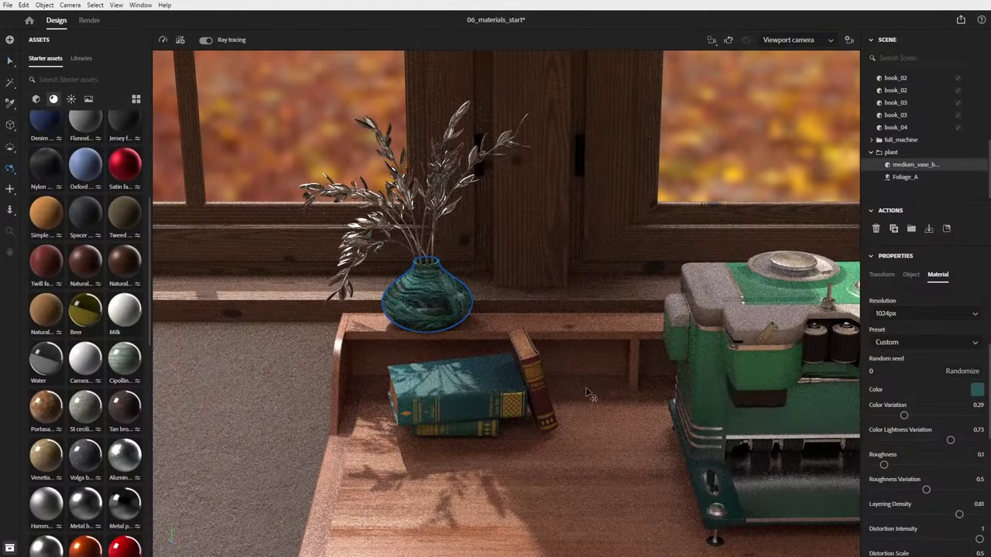
click(273, 163)
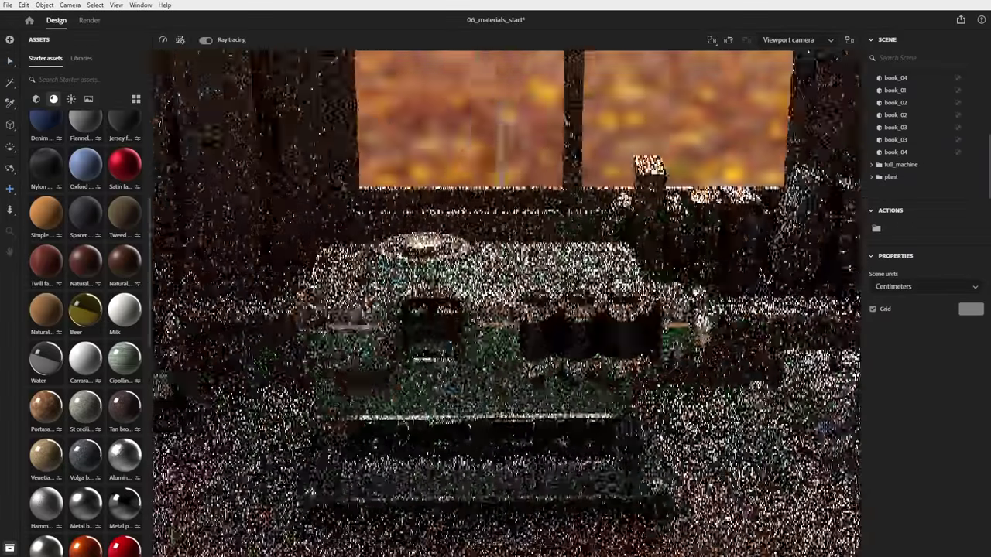
middle_drag(643, 325, 348, 288)
scroll(503, 306, up, 5)
middle_drag(433, 449, 539, 162)
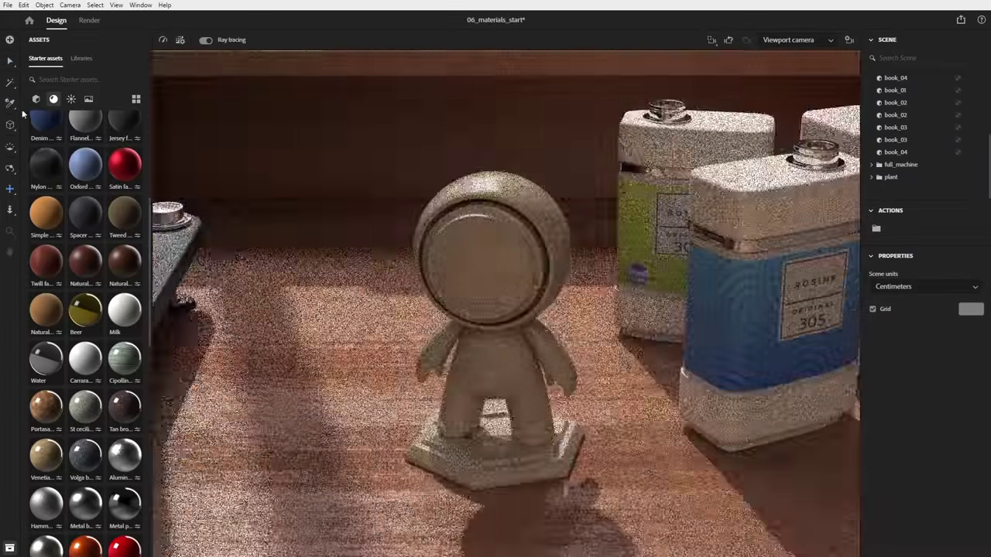
click(124, 358)
click(469, 248)
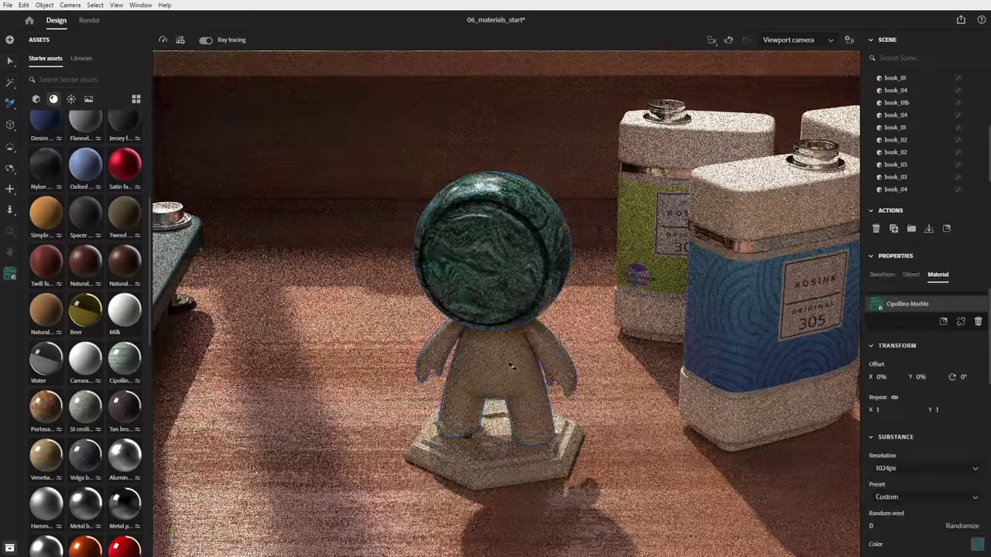
click(511, 366)
click(481, 463)
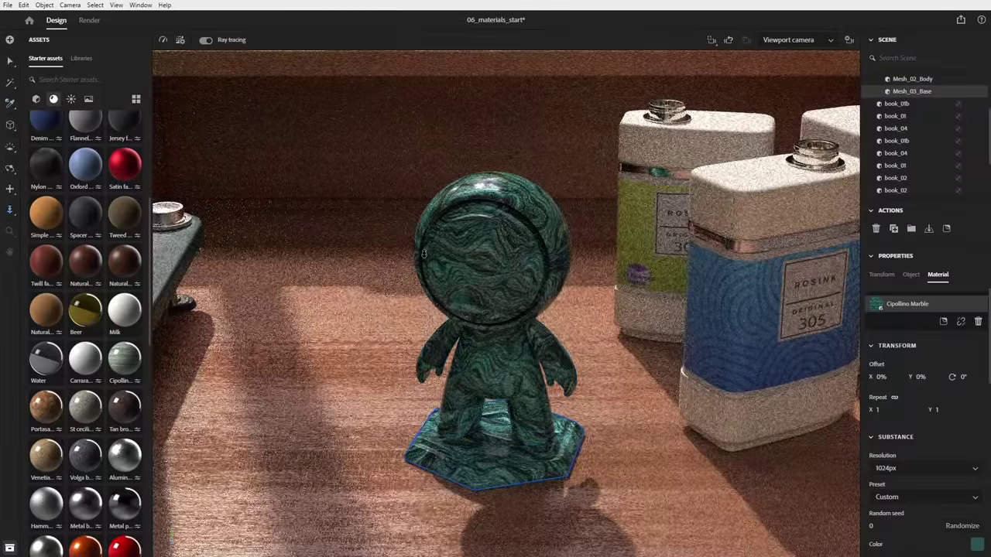
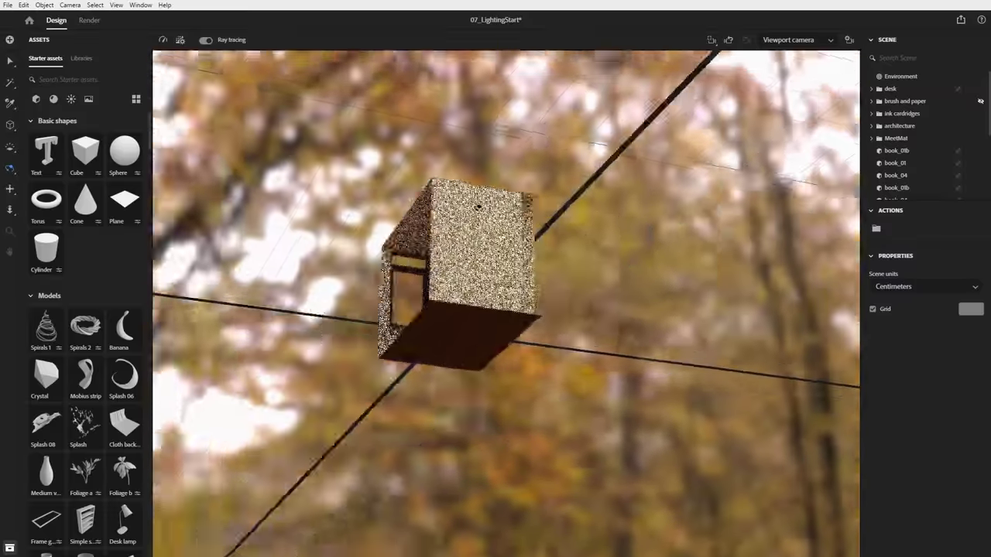
Step: Set the intensity of the scene's environment light to 111%
scroll(535, 291, up, 10)
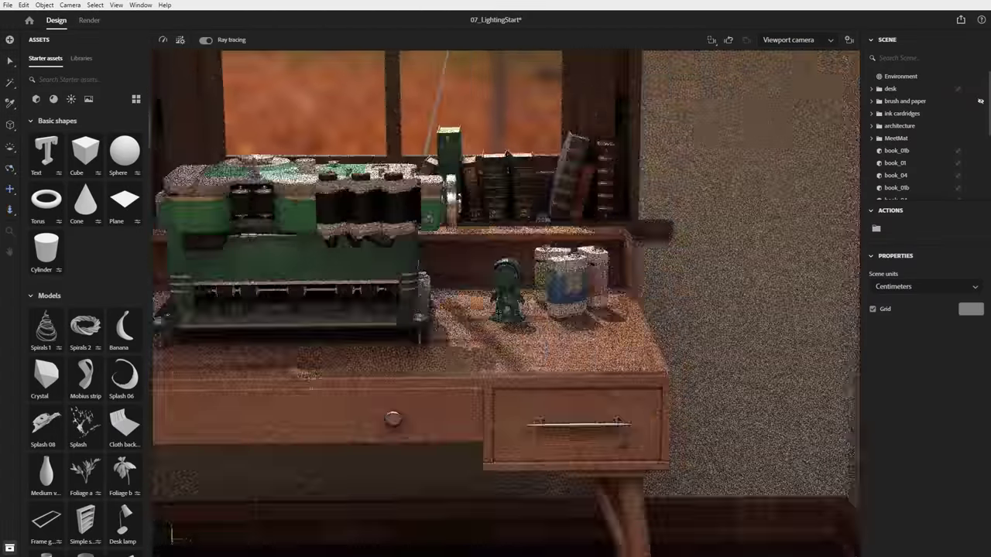
drag(536, 292, 672, 369)
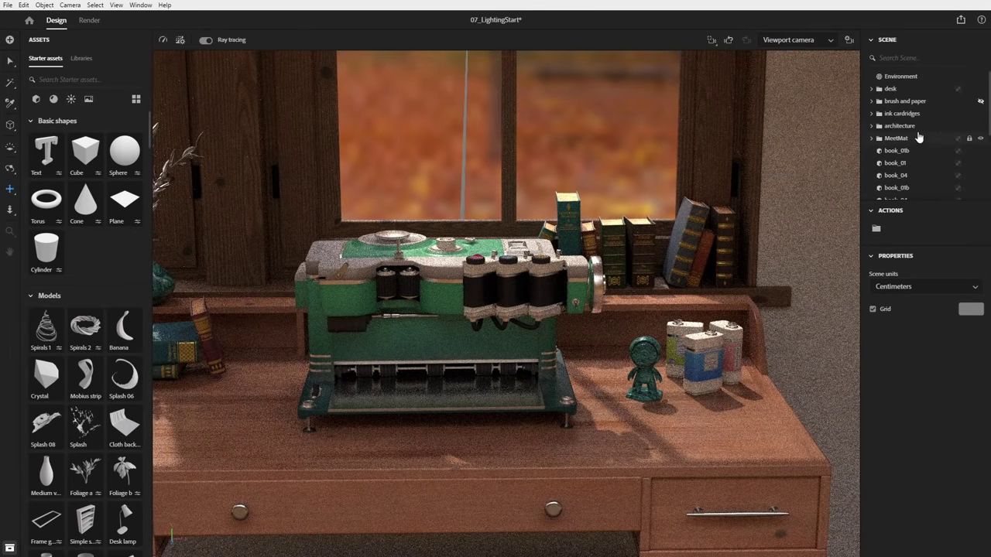
click(902, 77)
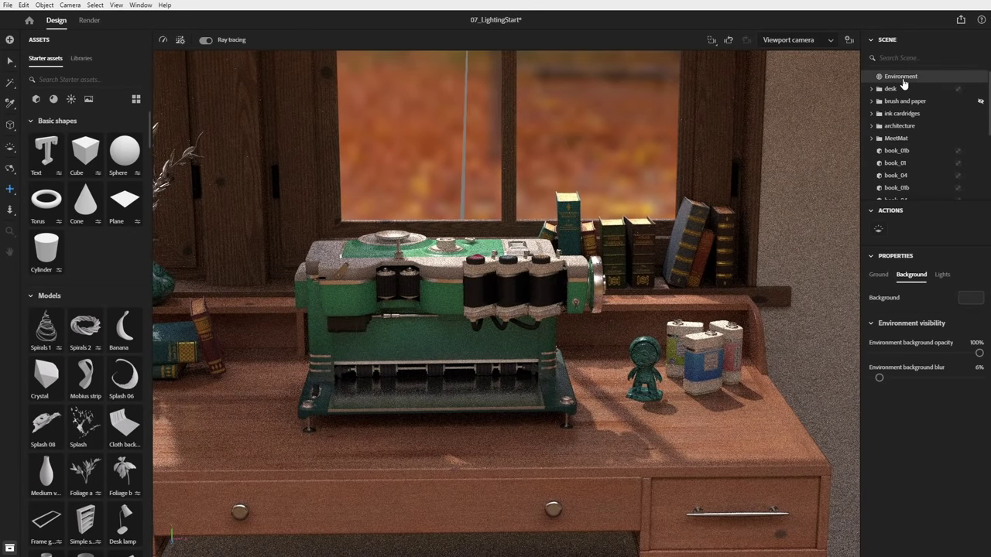
click(940, 276)
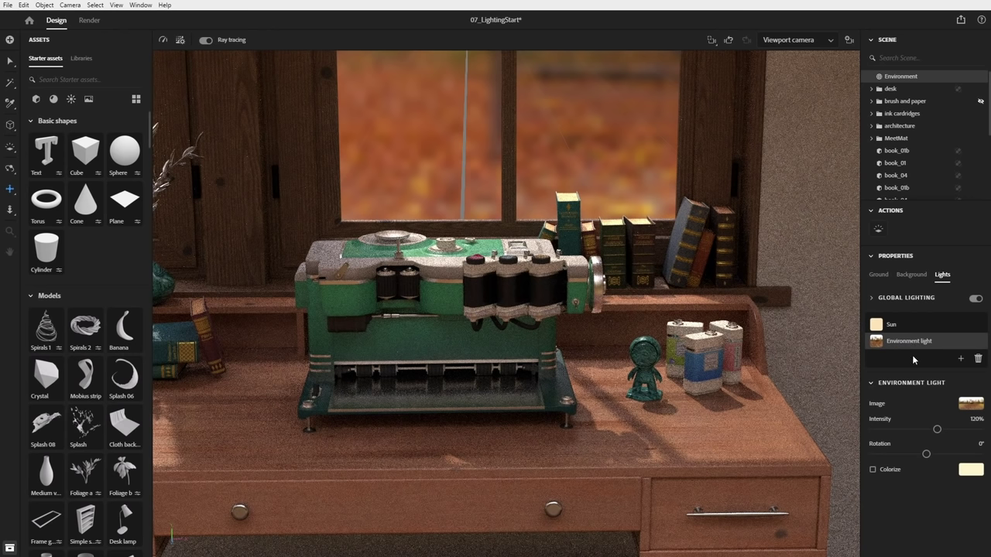
click(910, 426)
drag(910, 429, 929, 428)
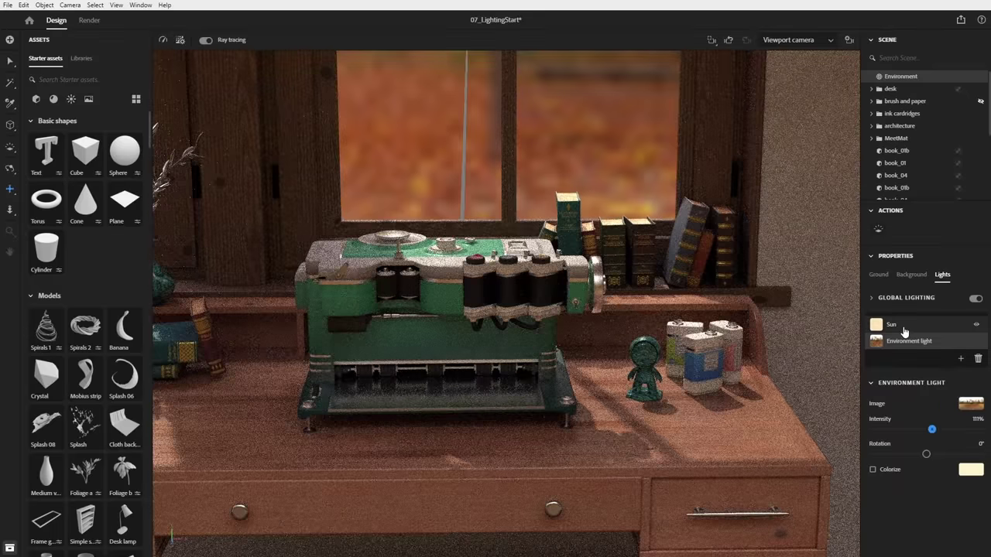
Step: Aim the sunlight interactively through the window across the desk, at about -136° rotation and 37.6° height
click(904, 331)
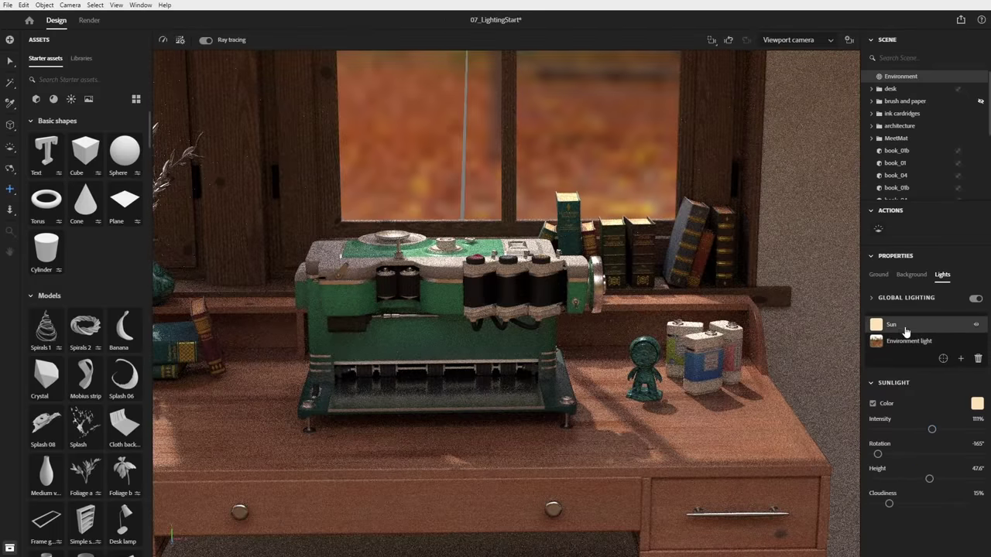
drag(691, 369, 325, 410)
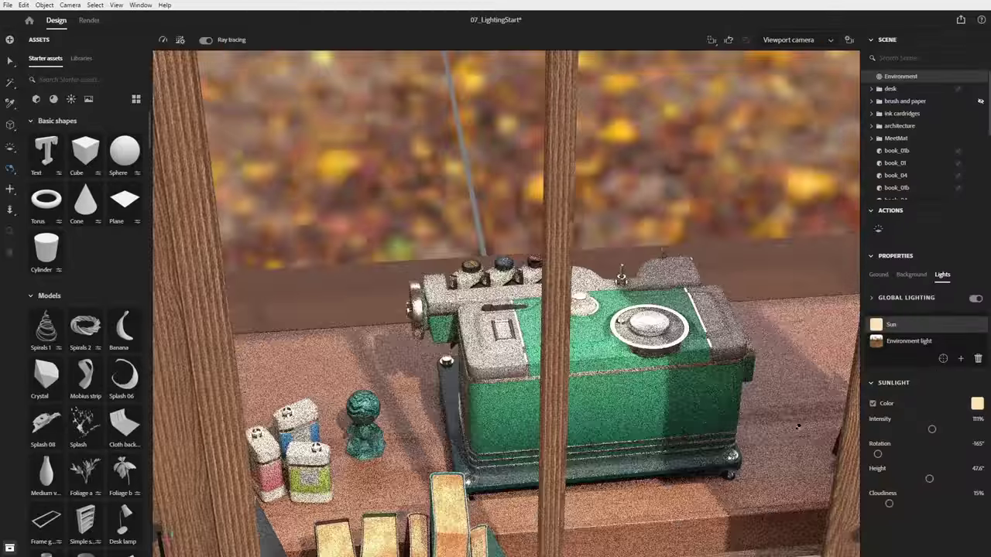
click(370, 414)
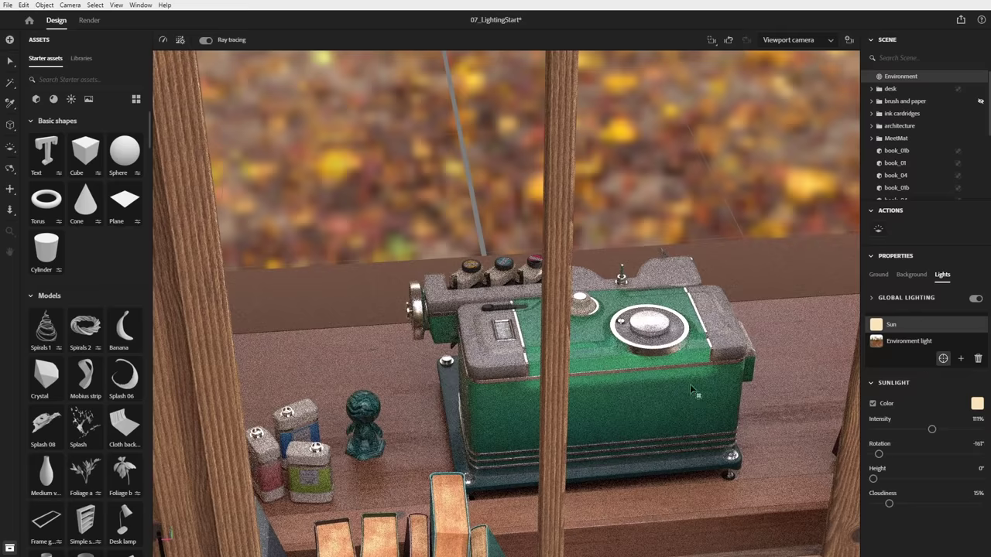
click(695, 393)
click(363, 420)
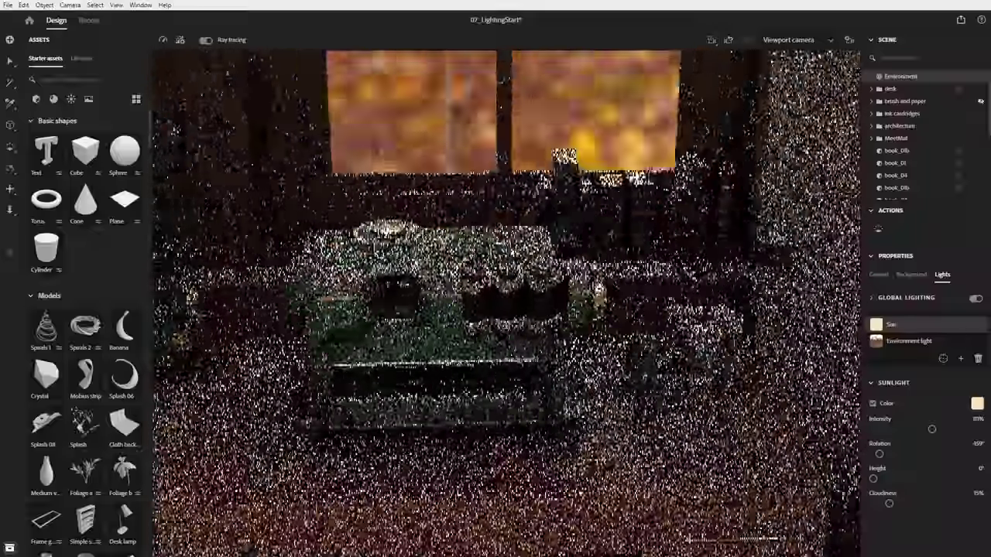
scroll(757, 426, down, 3)
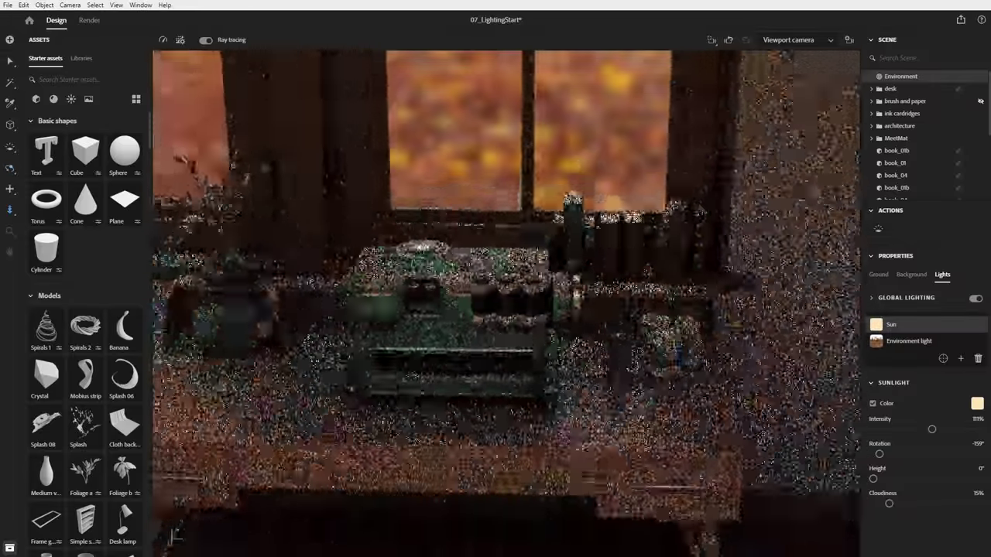
scroll(757, 426, up, 7)
middle_drag(757, 426, 440, 348)
right_drag(440, 348, 168, 536)
click(815, 393)
click(610, 400)
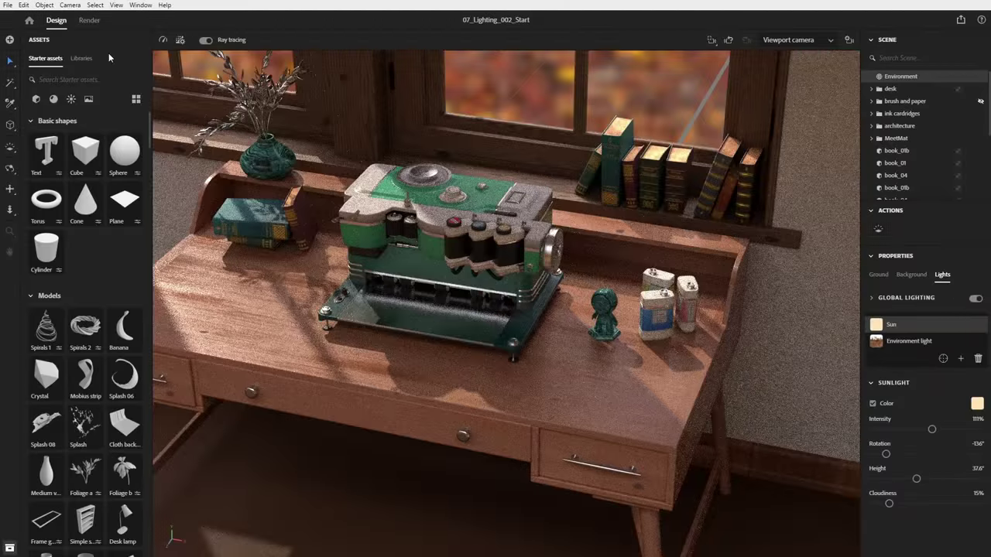
Step: Add an area light to the scene and position it above the desk beside the machine, near the stacked books
click(71, 100)
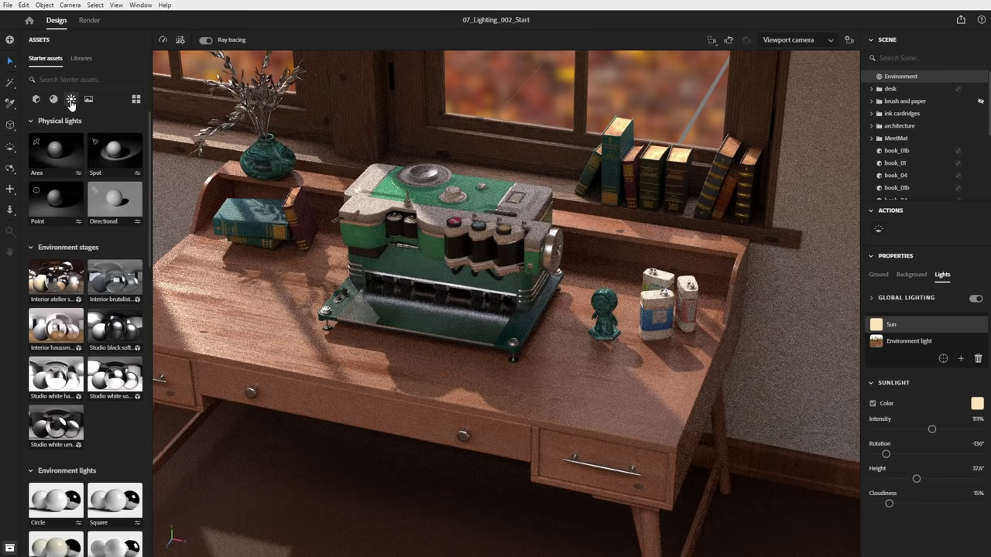
drag(59, 151, 376, 370)
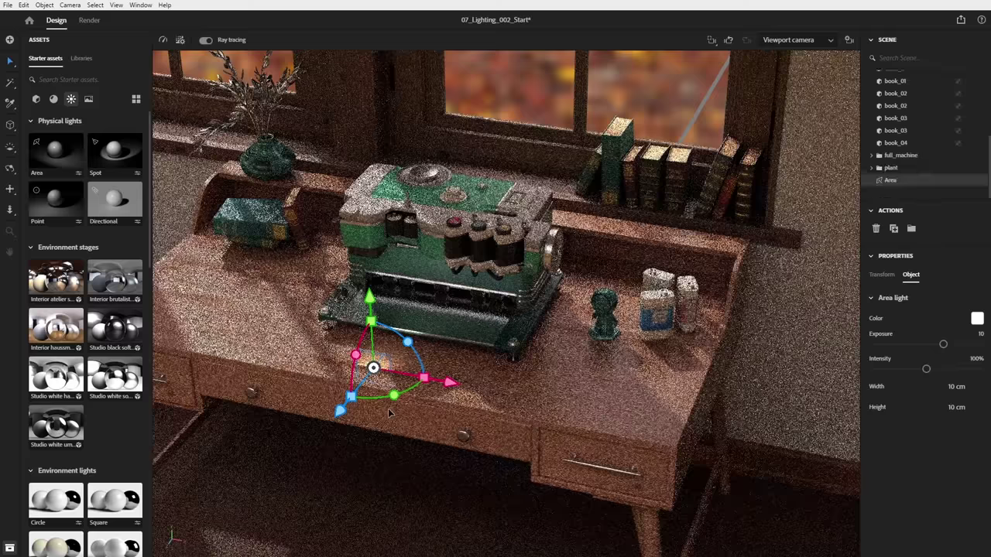
drag(339, 414, 273, 498)
drag(303, 381, 284, 142)
drag(268, 200, 276, 181)
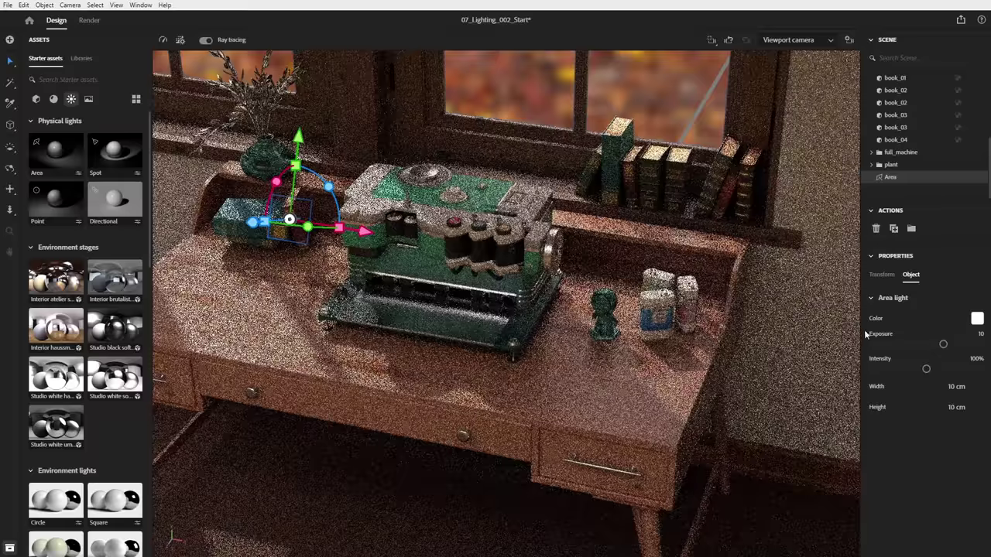
Step: Set the area light's exposure to 14.9 and its width to 15 cm, and nudge its position
drag(946, 350, 978, 343)
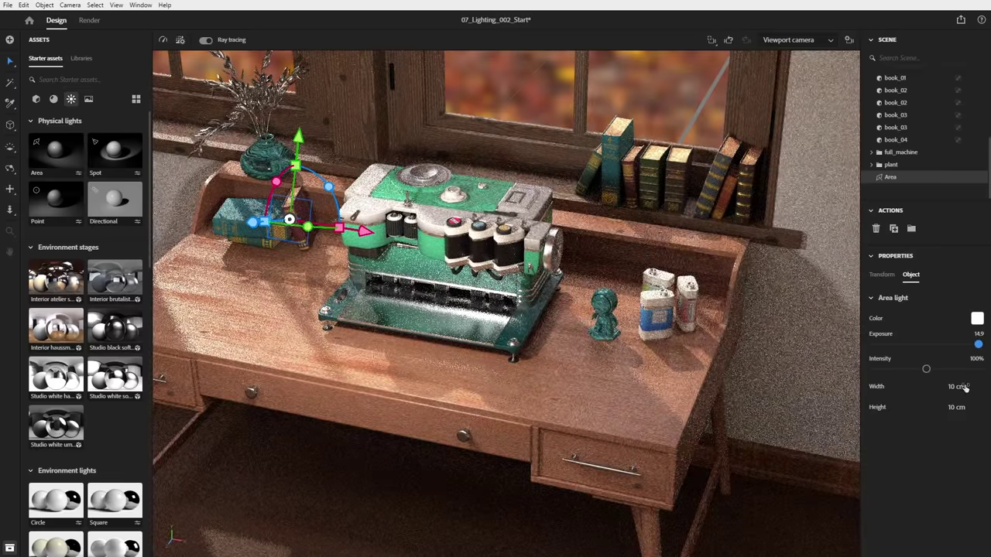
text(15)
key(Tab)
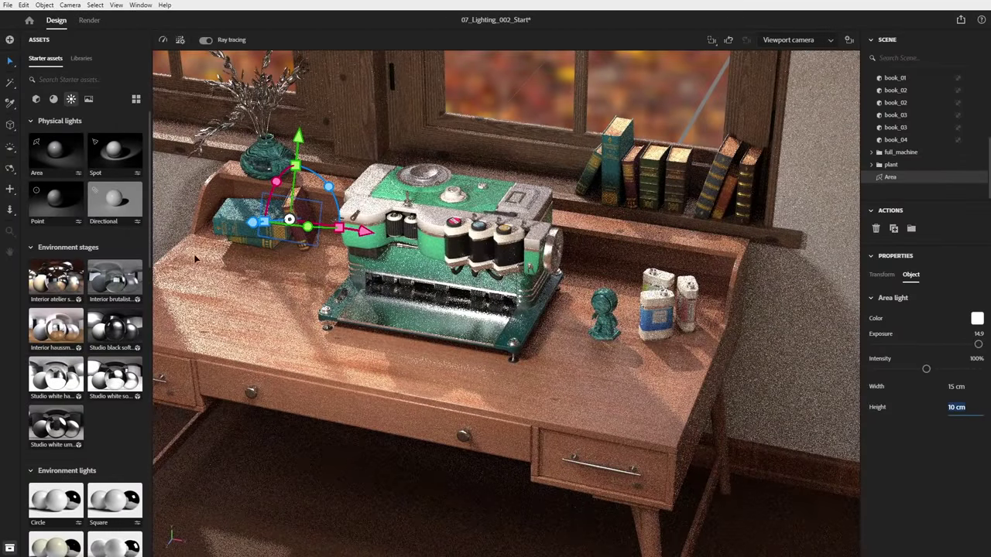
drag(253, 220, 270, 291)
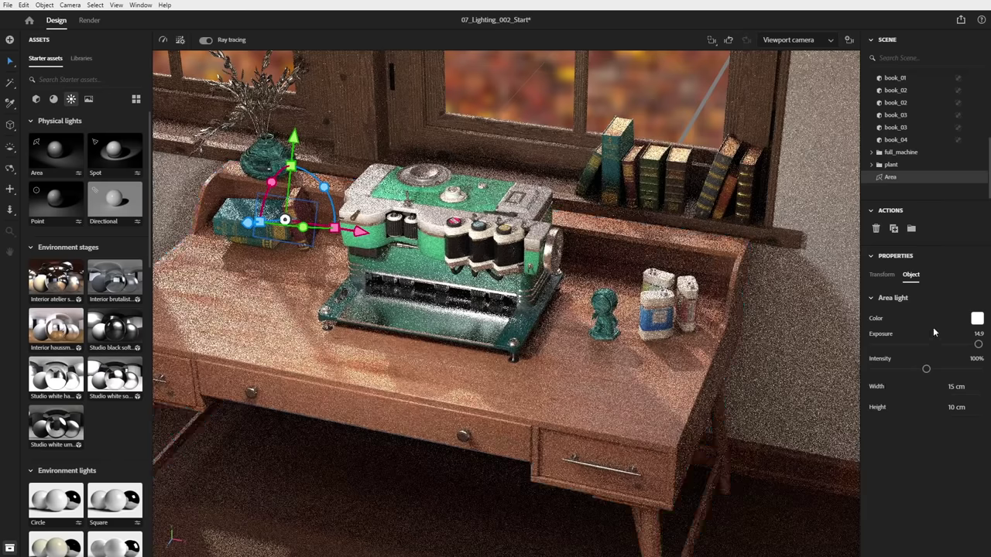
Step: Give the area light a warmer color using its temperature setting
click(979, 320)
click(856, 226)
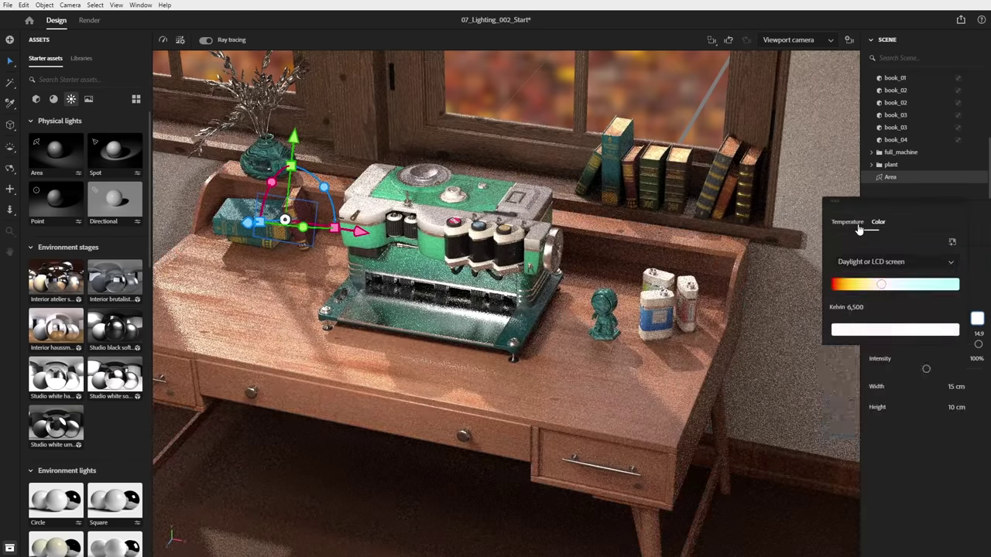
drag(878, 285, 854, 285)
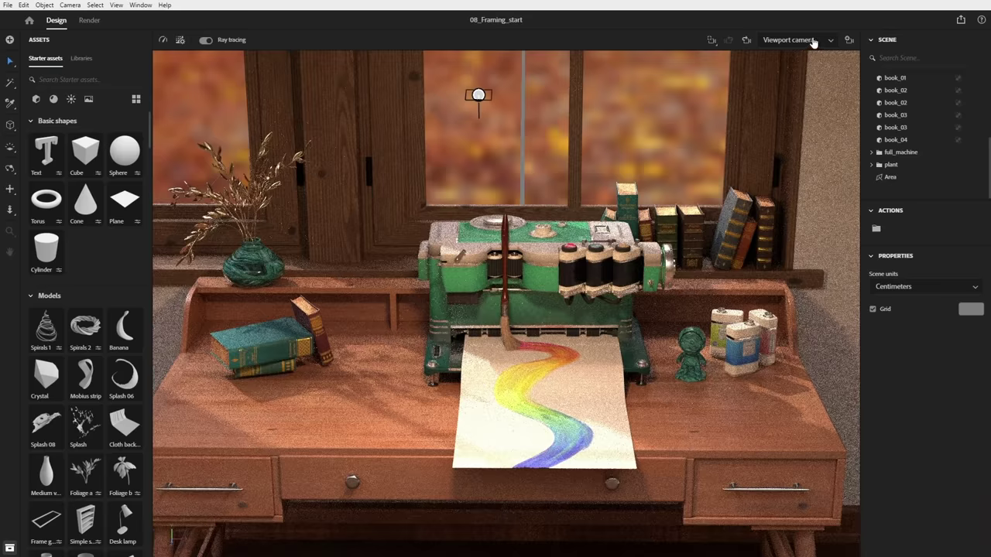
Step: Add a camera and frame a low, angled close-up of the brush painting the rainbow stroke, with the machine behind it
click(849, 42)
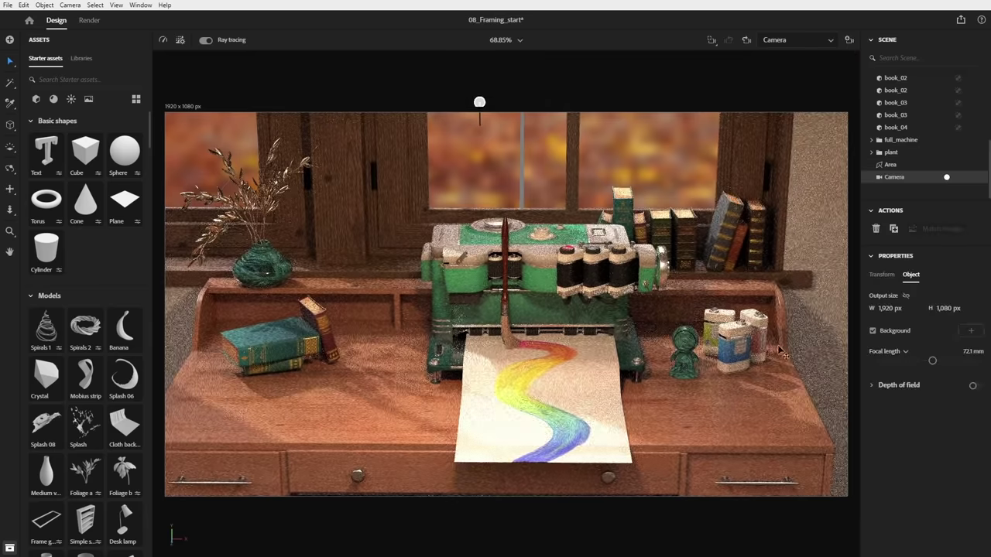
right_drag(583, 369, 604, 361)
middle_drag(604, 361, 553, 361)
scroll(553, 361, up, 5)
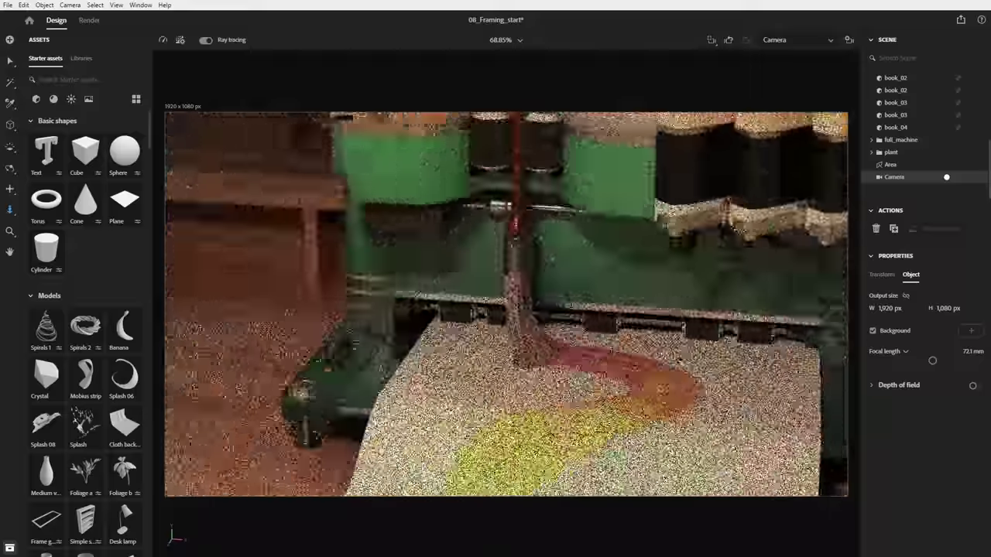
right_drag(553, 361, 464, 361)
scroll(590, 318, down, 3)
right_drag(565, 287, 591, 318)
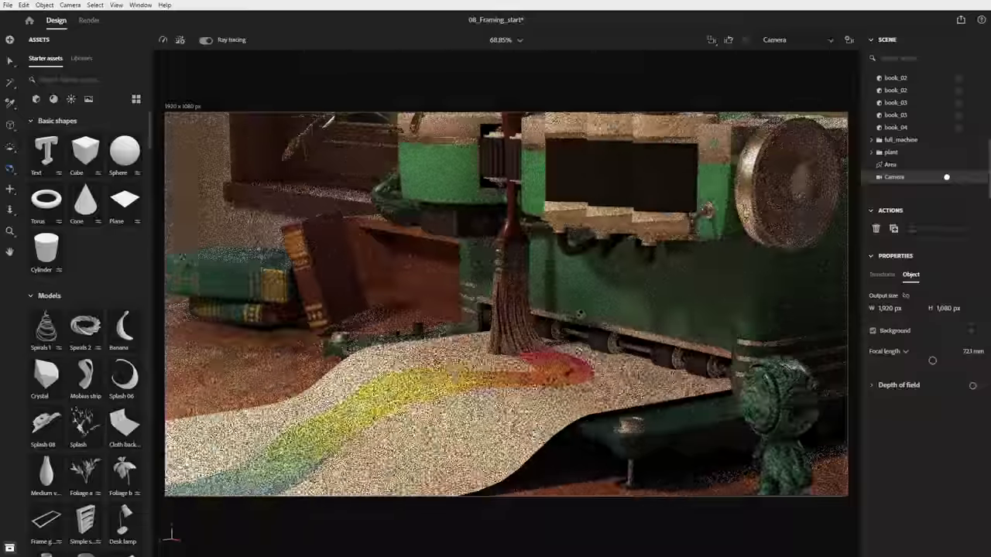
Step: Turn on depth of field for the camera and set its focus point on the brush
click(973, 387)
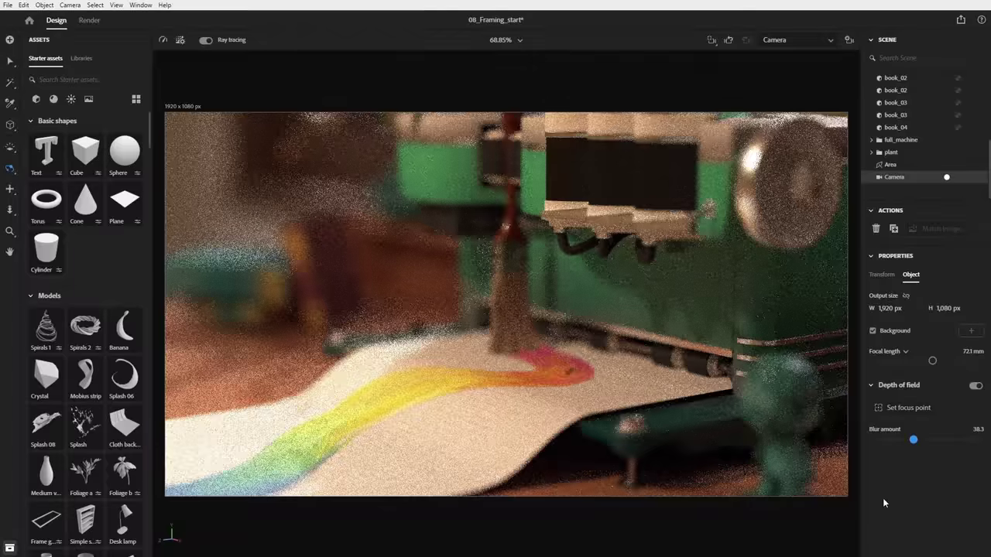
click(909, 410)
click(780, 399)
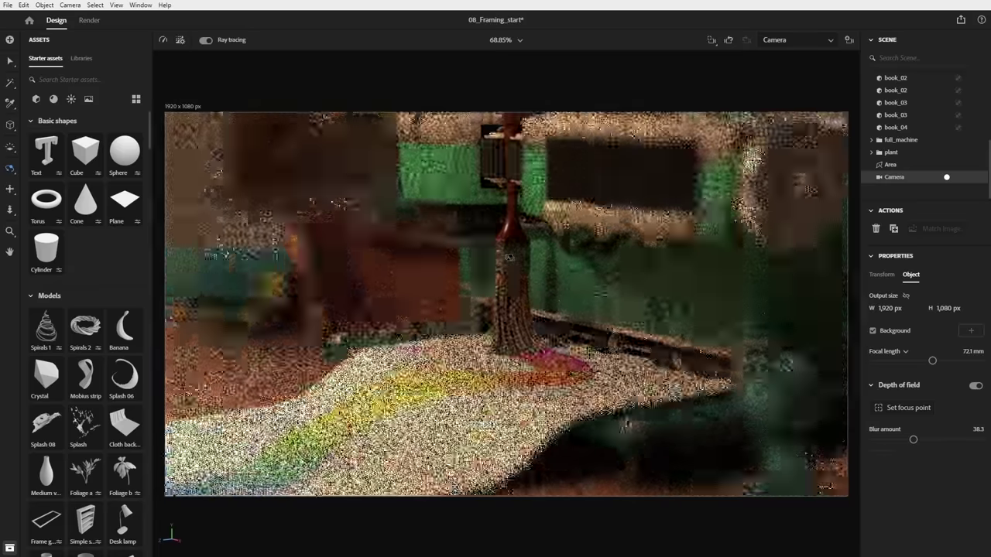
Step: Reframe the camera's close-up on the brush and the rainbow stroke, and set the depth of field blur amount to 11.7
drag(551, 355, 567, 356)
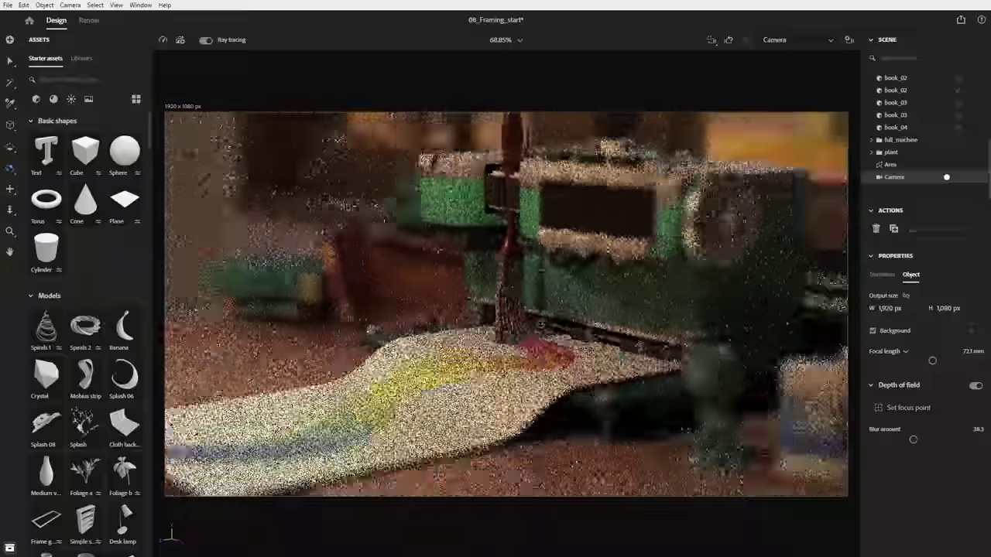
scroll(665, 431, up, 2)
right_drag(621, 356, 542, 457)
scroll(507, 303, up, 3)
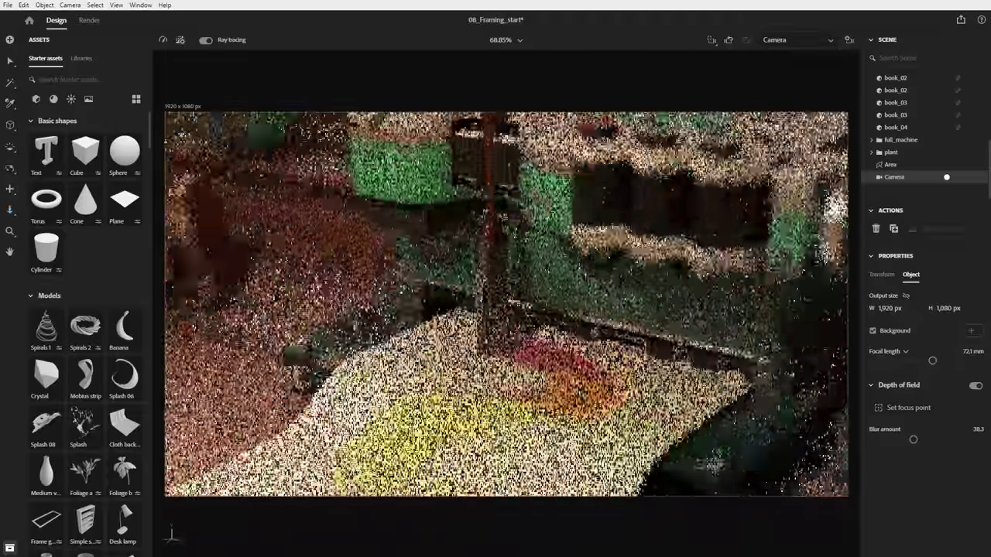
right_drag(714, 463, 687, 486)
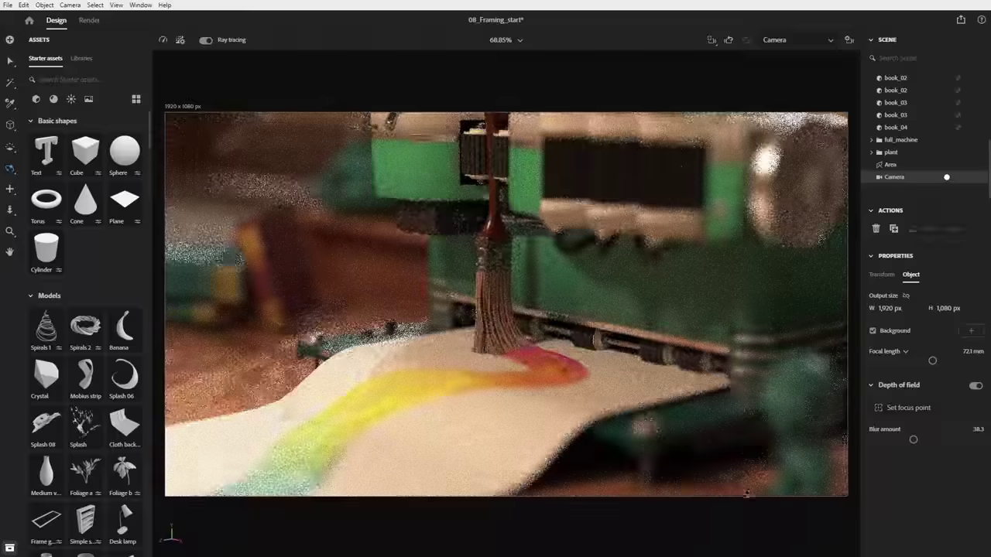
drag(909, 439, 885, 439)
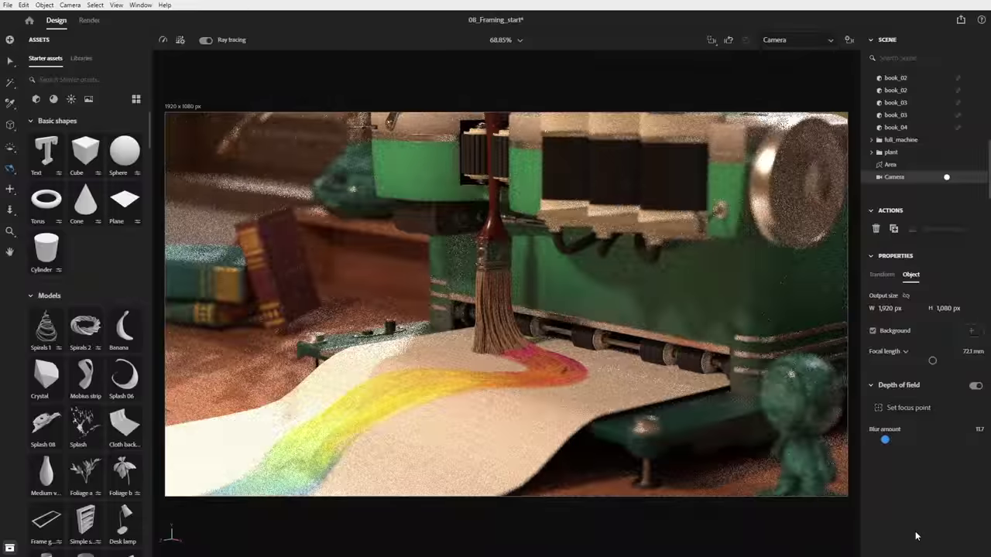
Step: Add a second camera with a 1,000 by 1,000 px output and frame a square, low close-up of the brush and machine
click(849, 39)
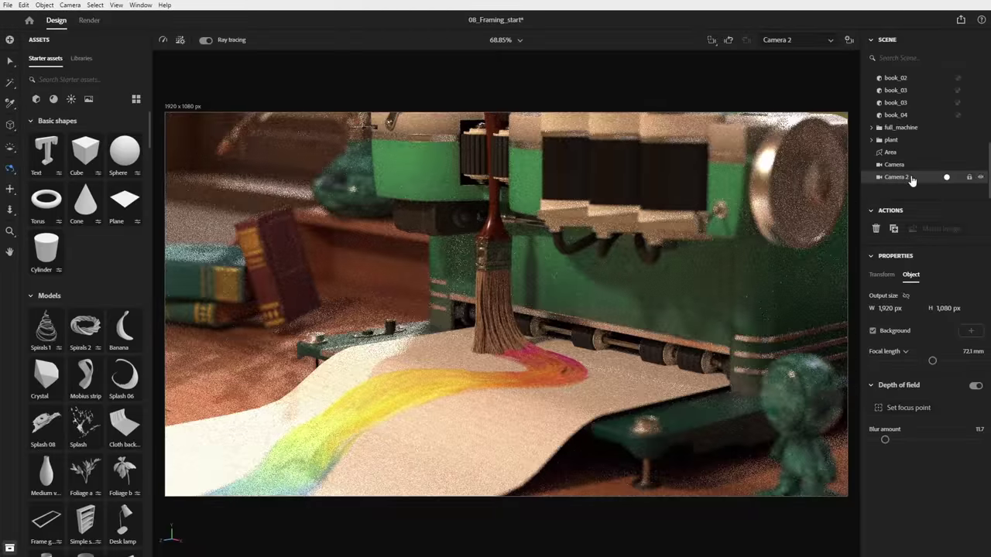
click(907, 311)
text(1000)
key(Return)
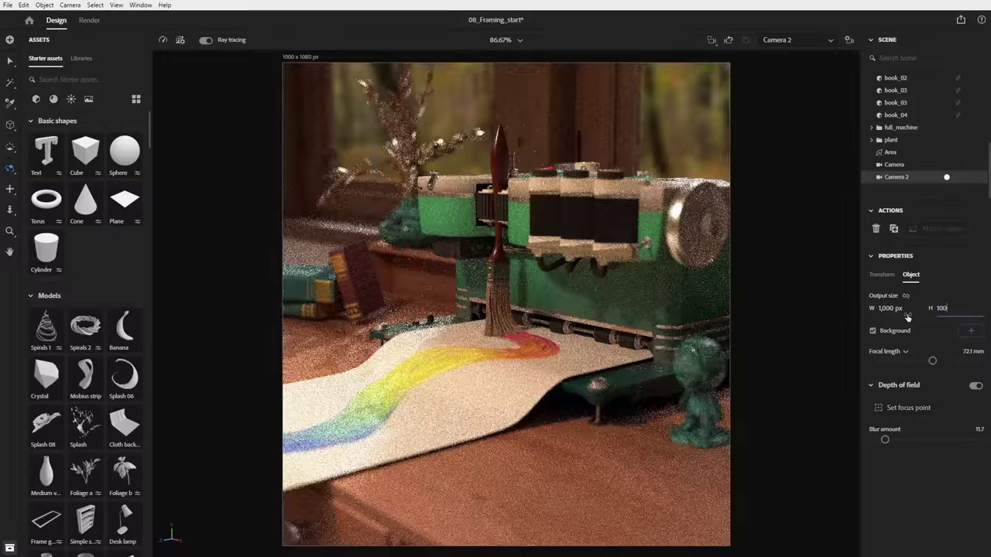
scroll(499, 354, up, 3)
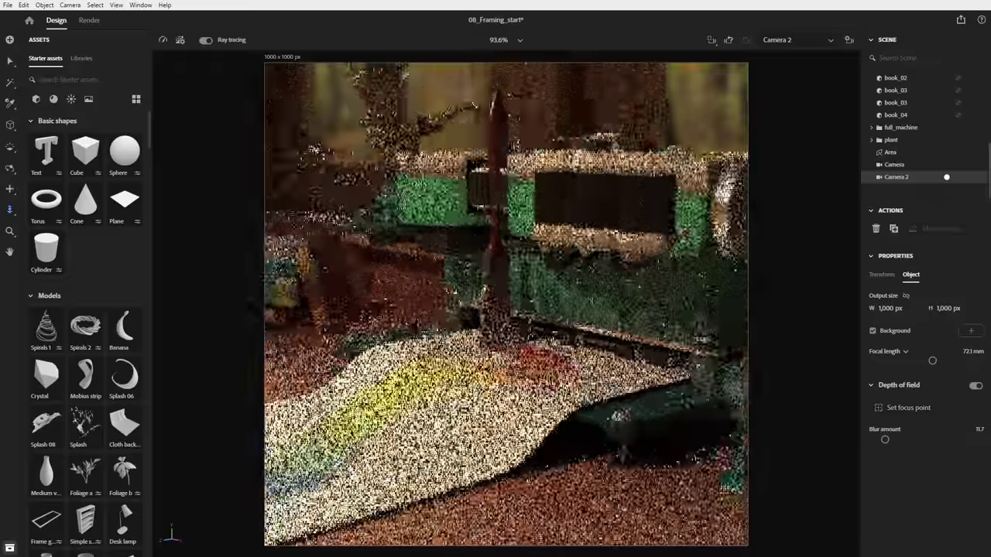
mouse_move(599, 365)
mouse_down()
mouse_move(604, 351)
mouse_move(605, 362)
mouse_up()
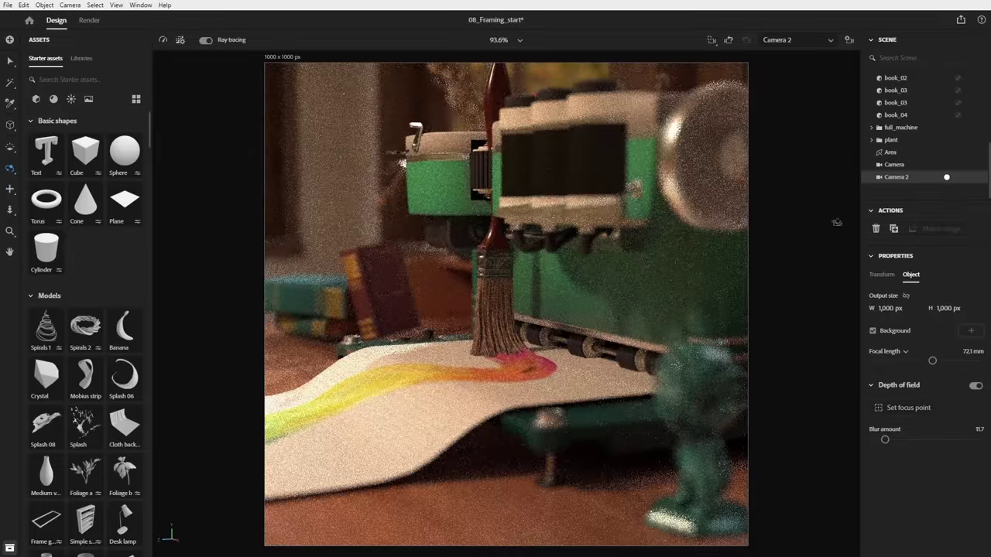
Step: Switch between the two saved cameras to compare their framings, ending on the first camera's wide view
click(947, 164)
click(947, 178)
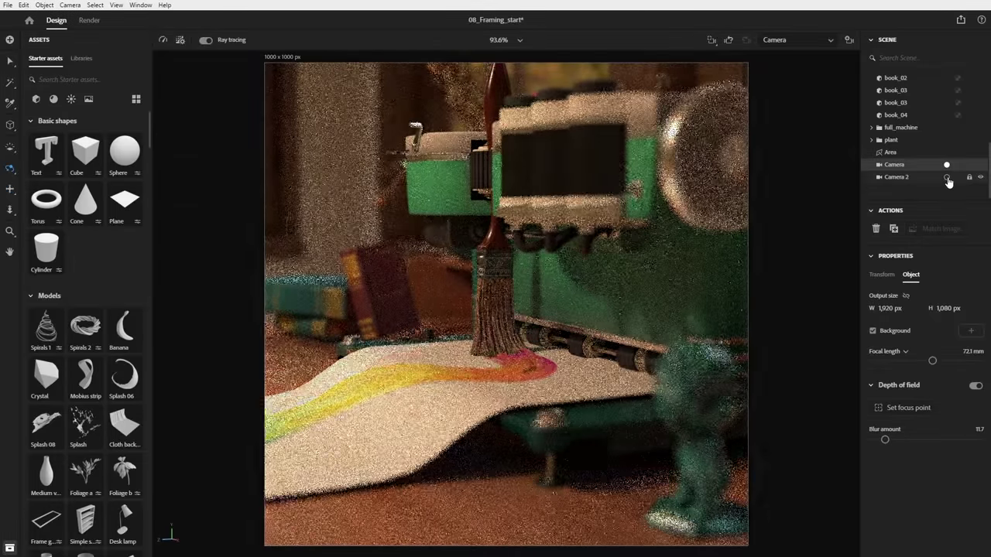
click(946, 165)
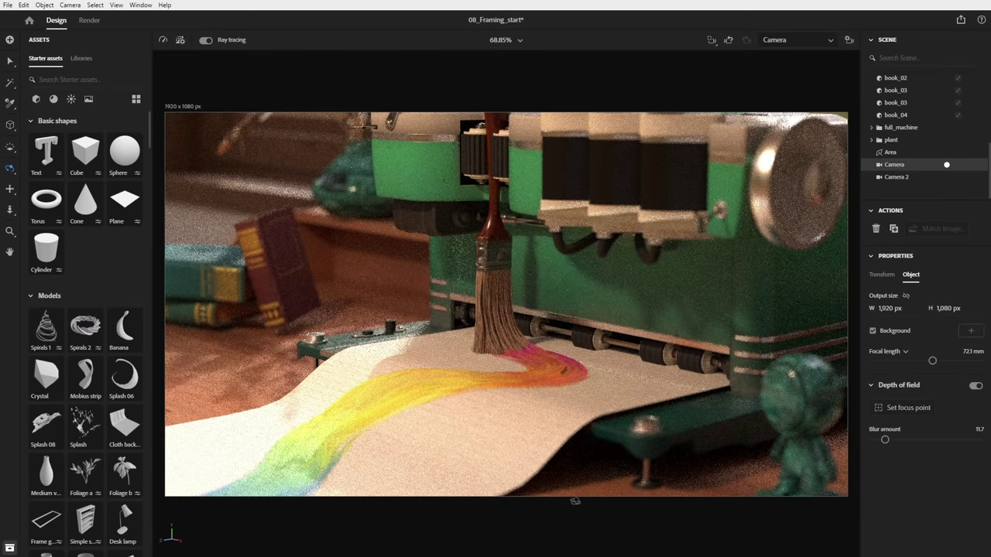
Step: Review the available options for taking a snapshot, publishing and exporting the scene
click(960, 22)
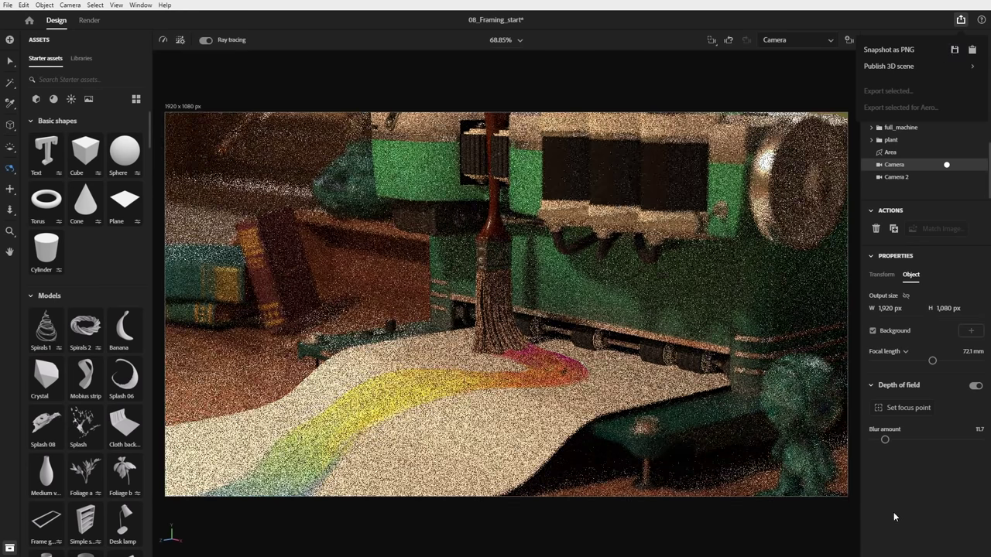
click(895, 516)
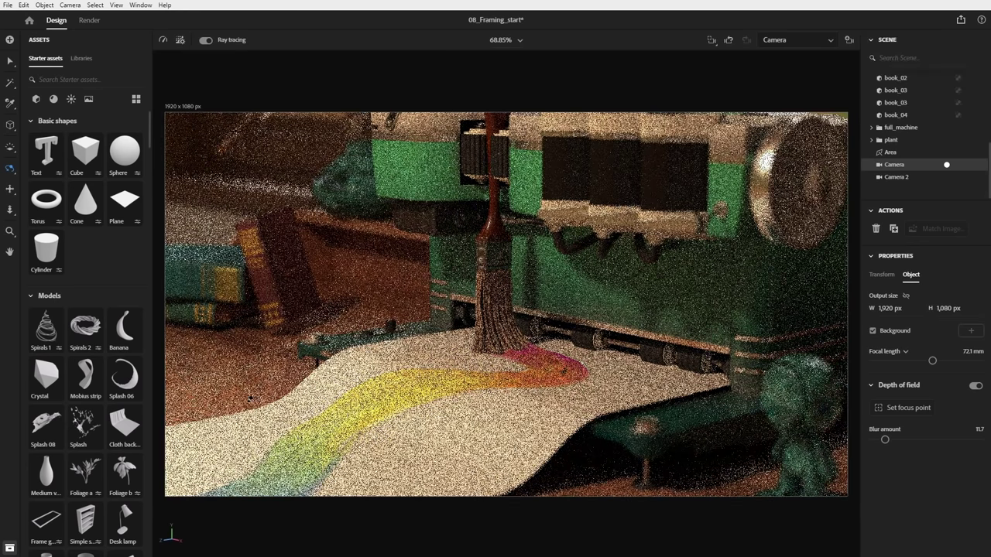
Step: Choose a render quality preset and render both Camera and Camera 2 as 16-bit PSD files
click(88, 20)
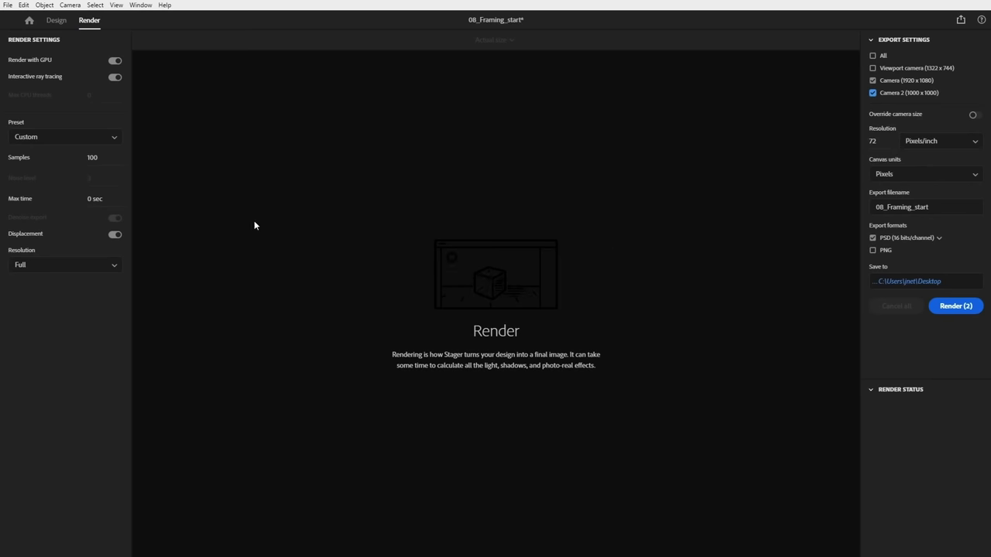
click(55, 137)
click(37, 189)
click(957, 309)
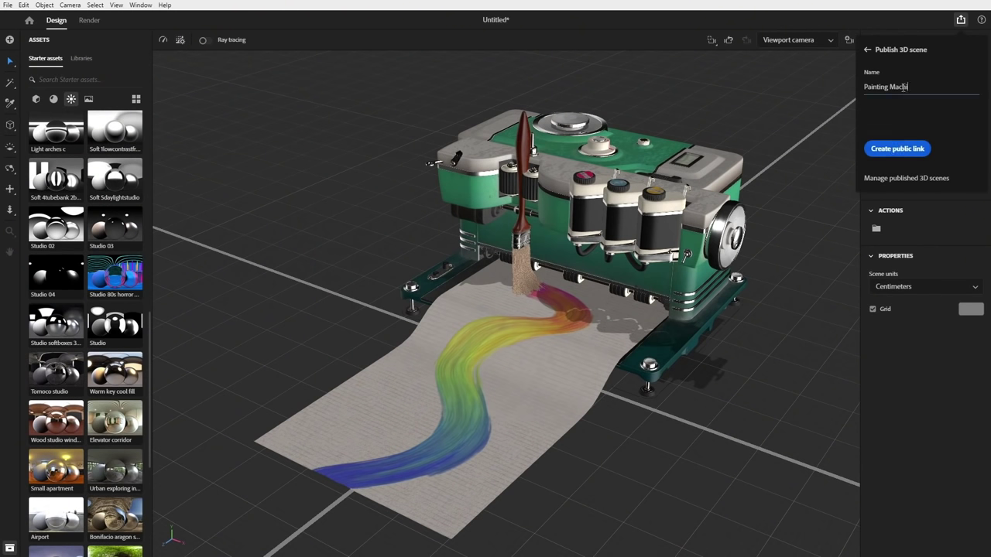
Step: Publish the 3D scene with a public link under the name Painting Machine and open it in the browser
text(ne)
click(910, 146)
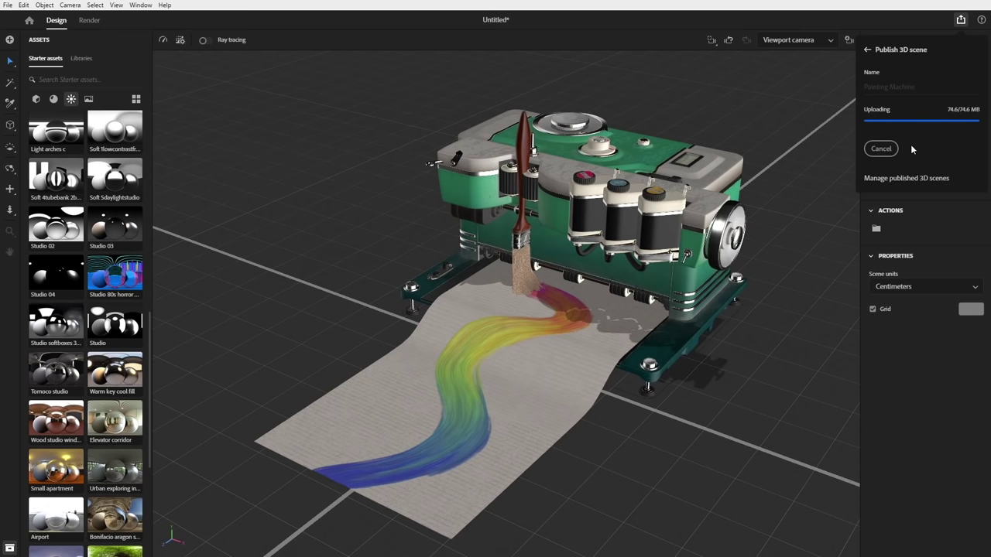
click(910, 151)
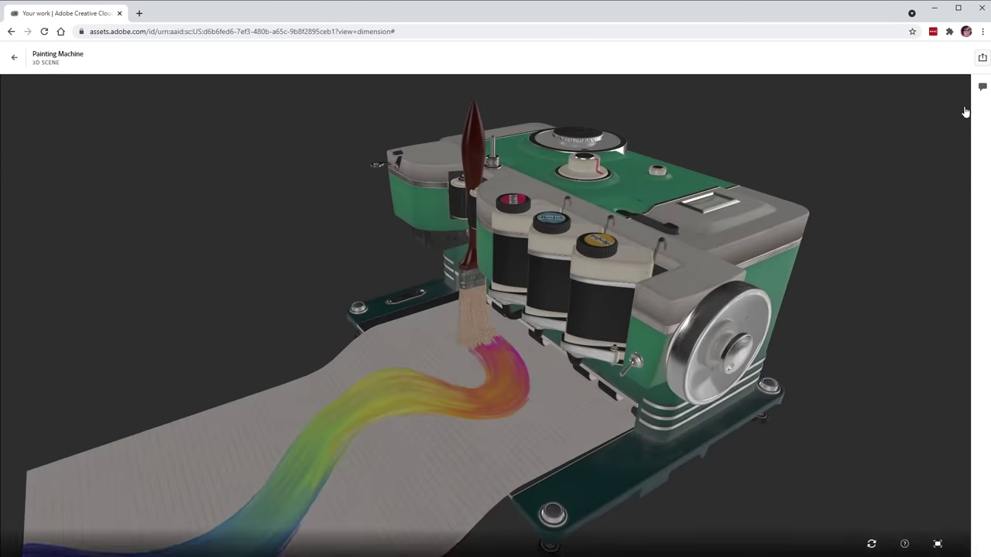
Step: Post the comment "Love the colors, can we try it in gray though?" on the published scene
click(982, 87)
text(Love the colors, an we try it in gray though?)
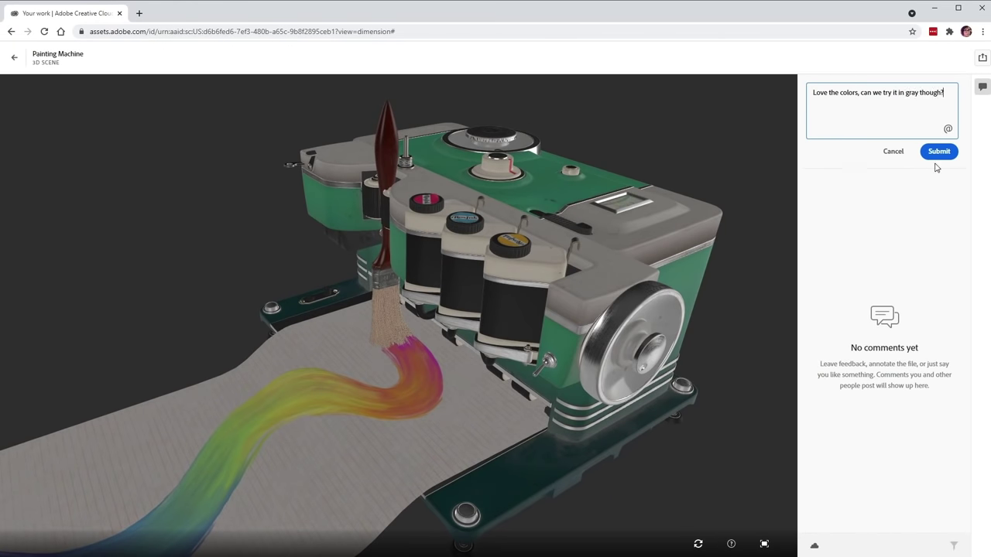
click(937, 152)
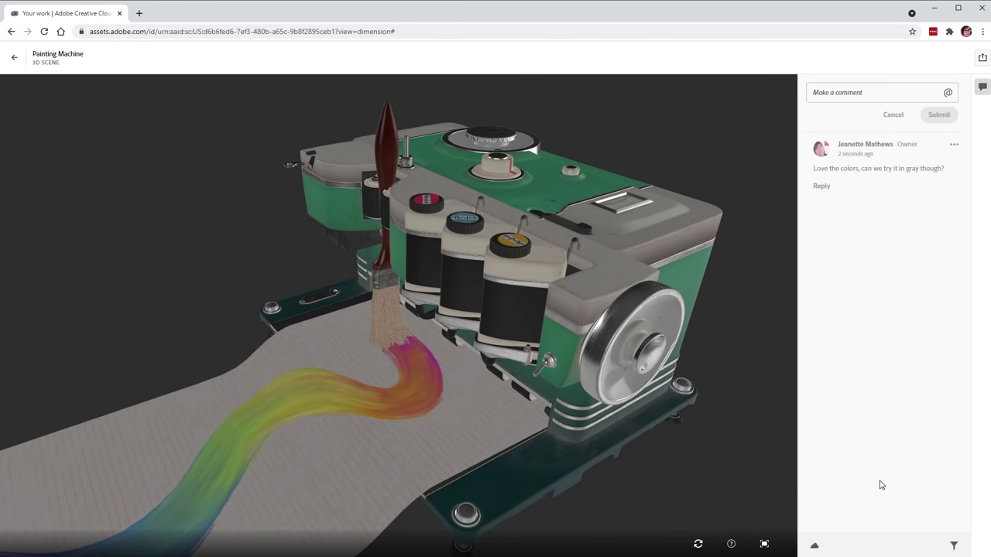
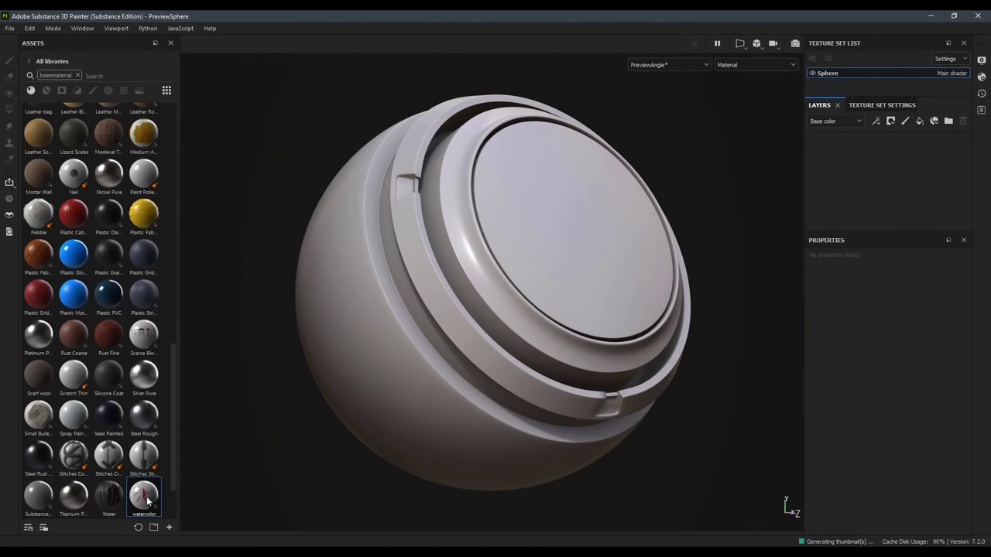
Step: In Substance 3D Designer, set the watercolor graph's type attribute to Filter
mouse_move(143, 502)
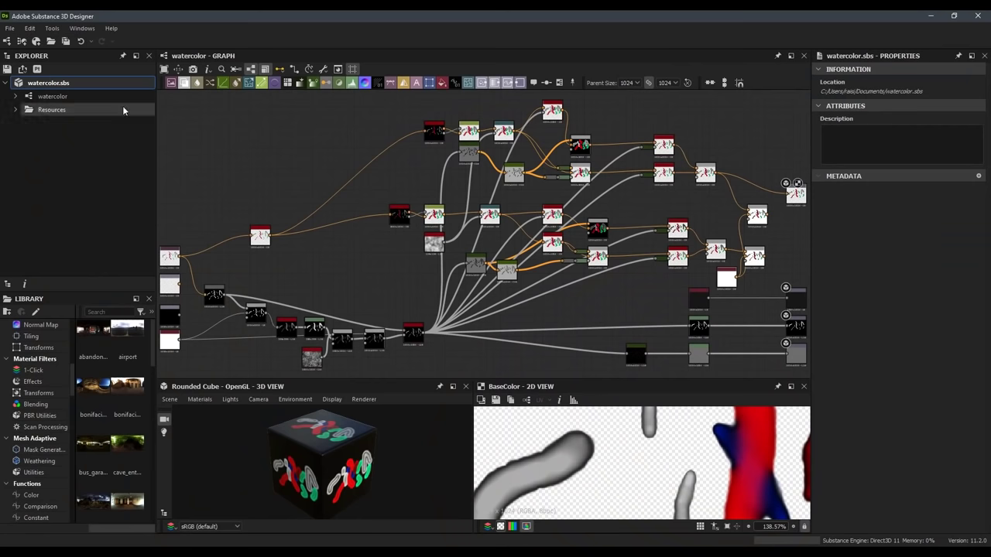
click(63, 96)
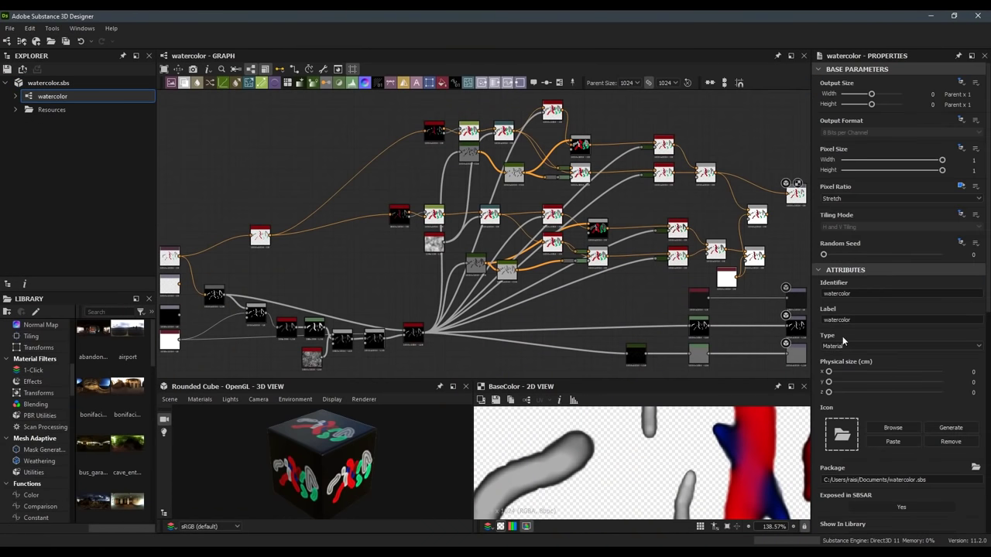
click(901, 347)
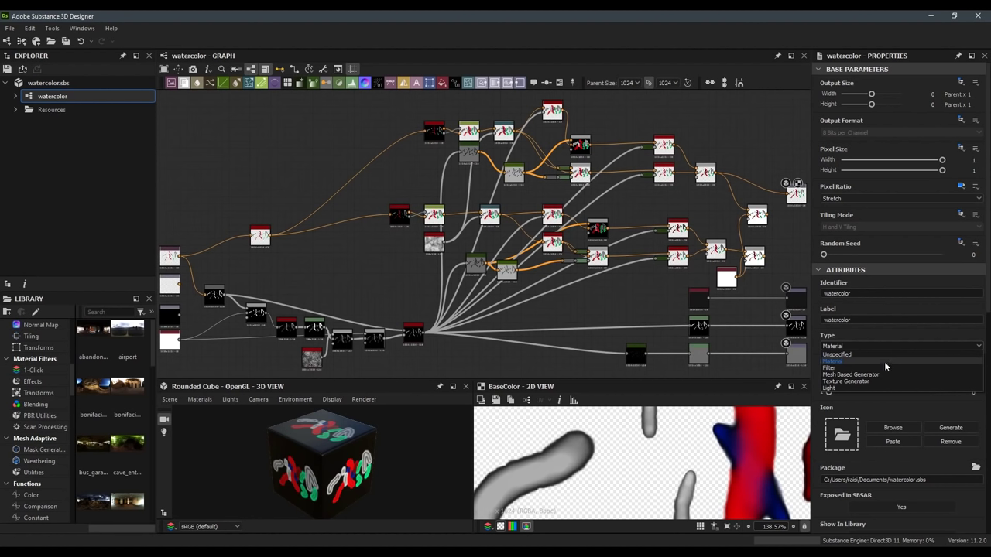
click(840, 368)
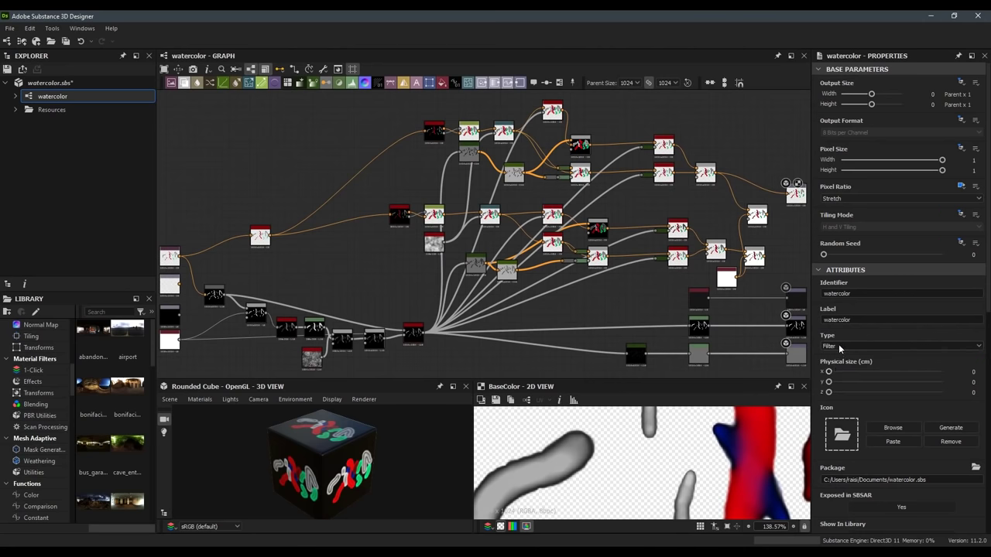
Step: Resend the watercolor.sbs package to Substance Painter
click(36, 85)
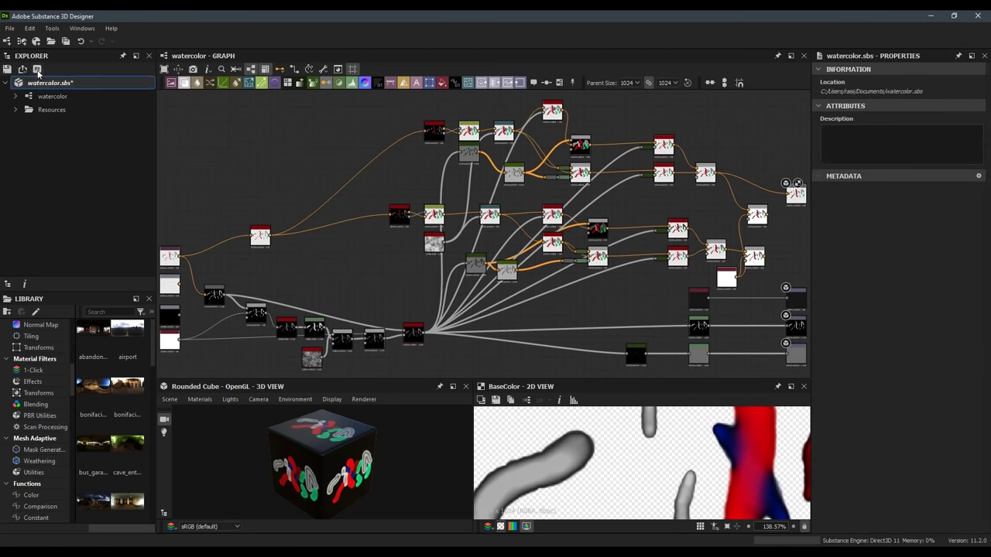
click(24, 71)
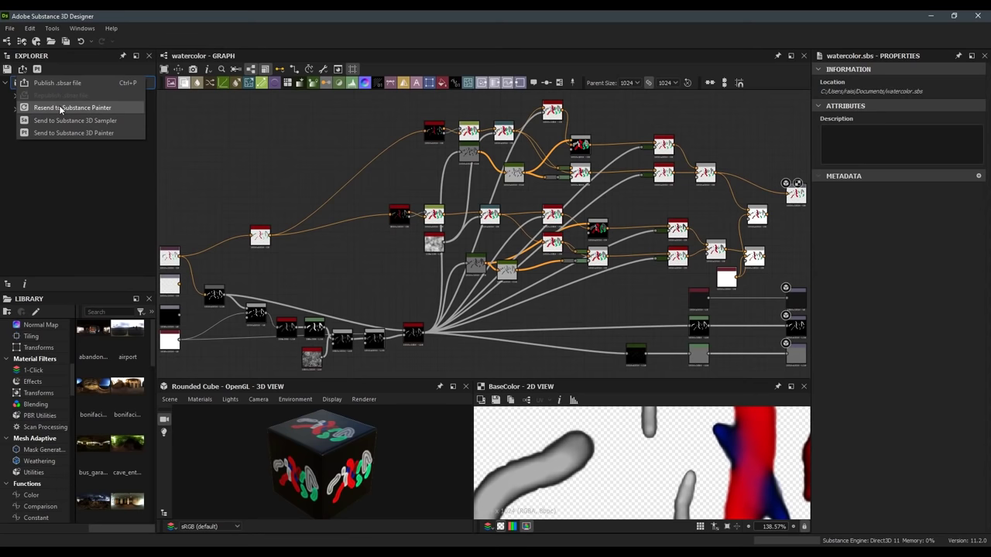
click(56, 68)
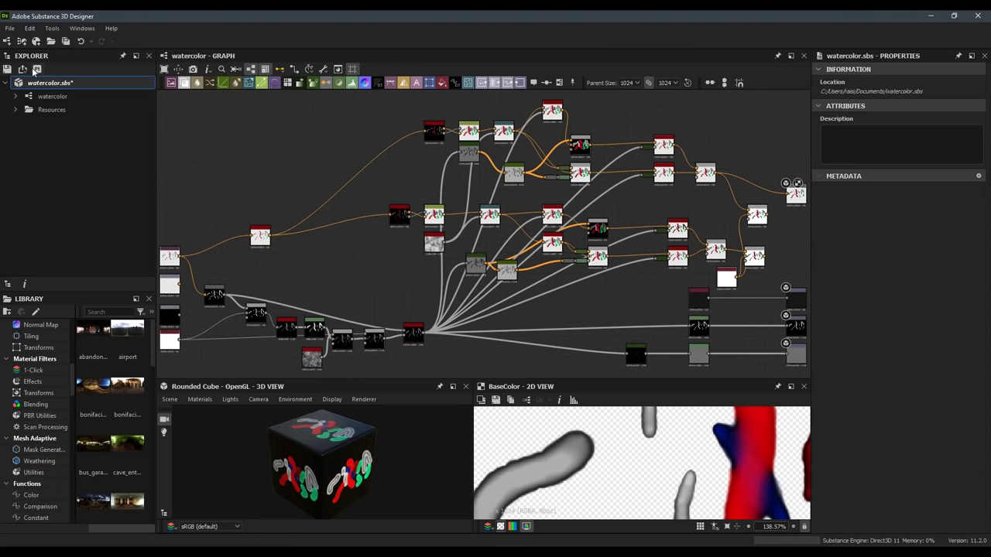
click(36, 71)
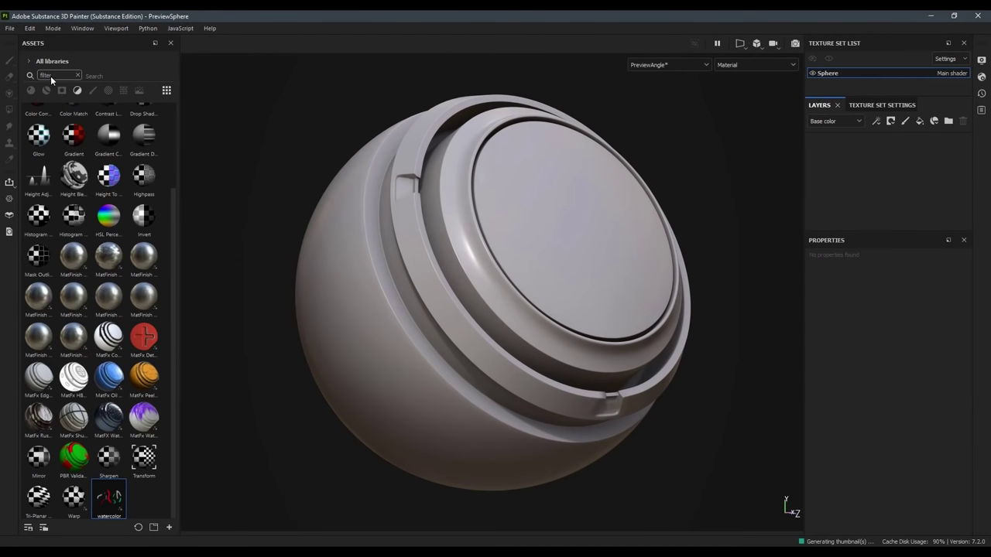
Step: In Substance 3D Painter, add the watercolor filter as a layer, pick a base color and paint a stroke across the sphere's round face
drag(108, 499, 878, 152)
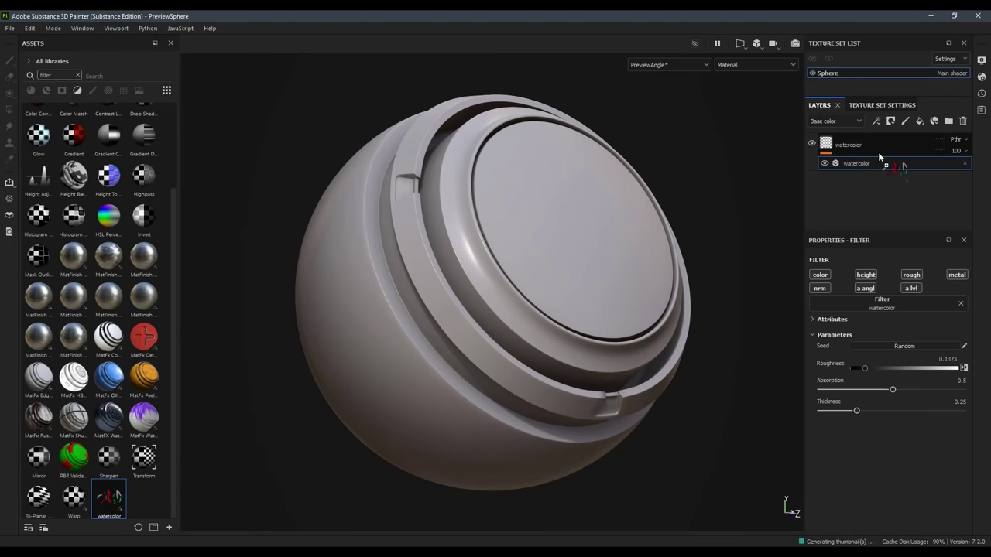
click(827, 150)
mouse_move(725, 226)
alt+mouse_down()
mouse_move(706, 243)
mouse_move(648, 249)
alt+mouse_up()
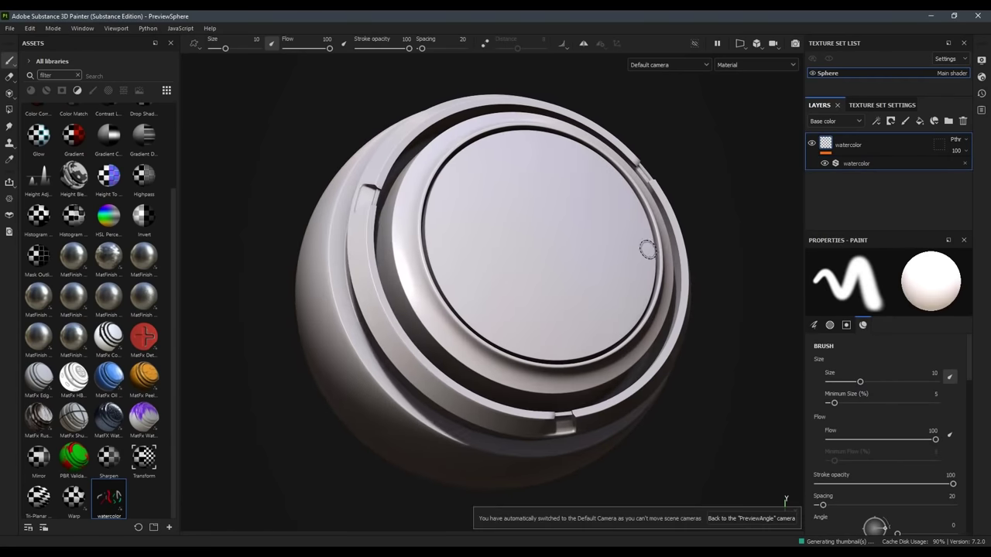
click(865, 326)
click(864, 443)
click(912, 349)
mouse_move(480, 177)
mouse_down()
mouse_move(511, 194)
mouse_move(571, 303)
mouse_move(655, 291)
mouse_up()
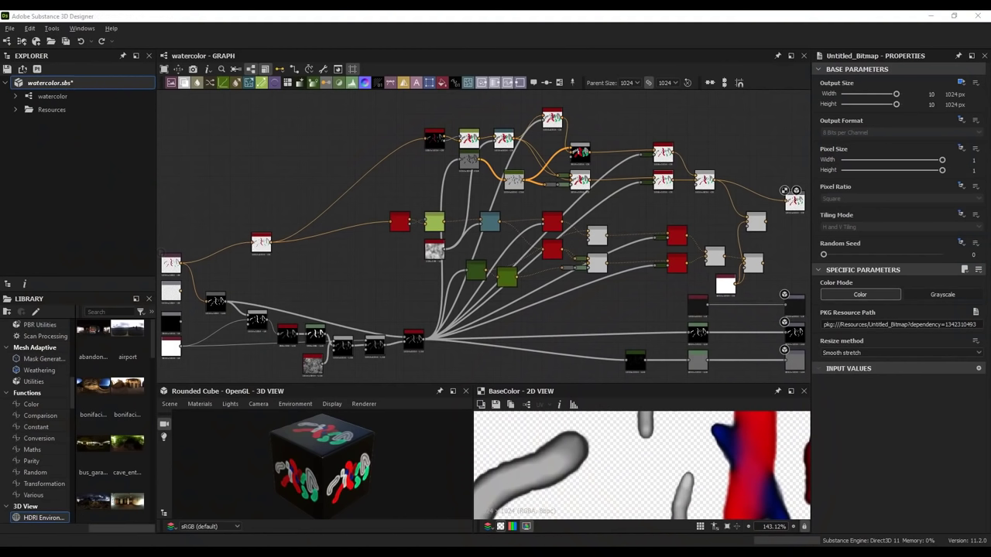
Step: In Substance 3D Designer, move the painted bitmap node's outgoing links to the input node directly beneath it
click(176, 266)
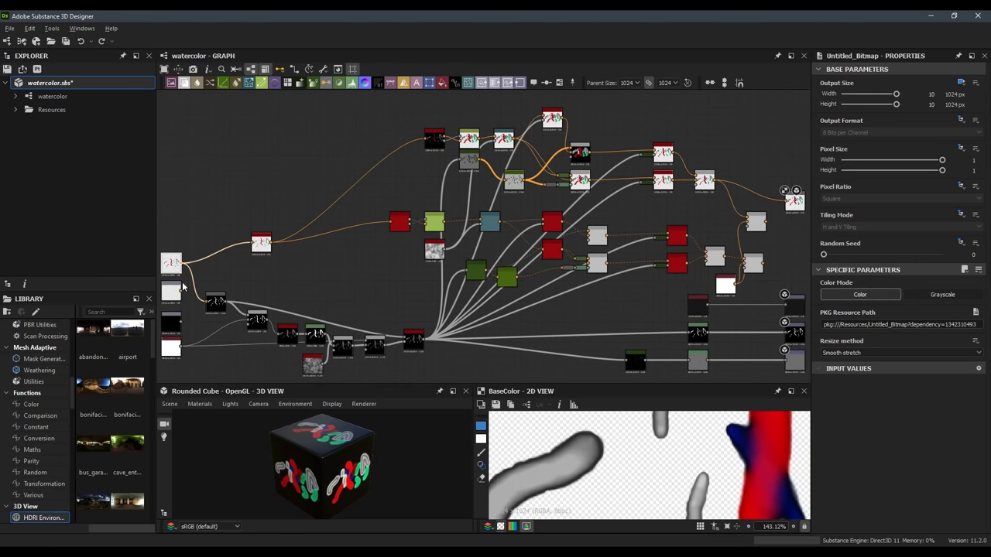
shift+drag(182, 263, 181, 291)
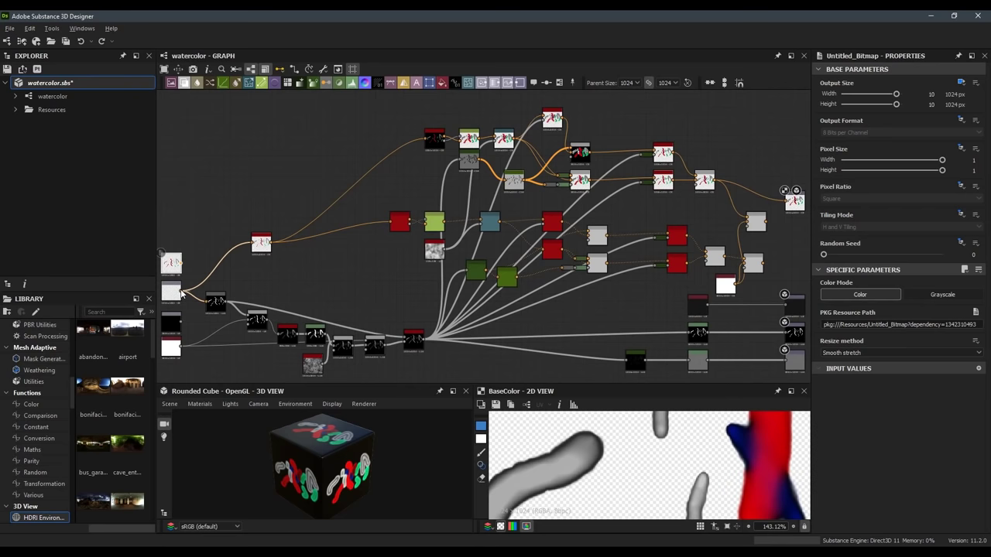
click(212, 247)
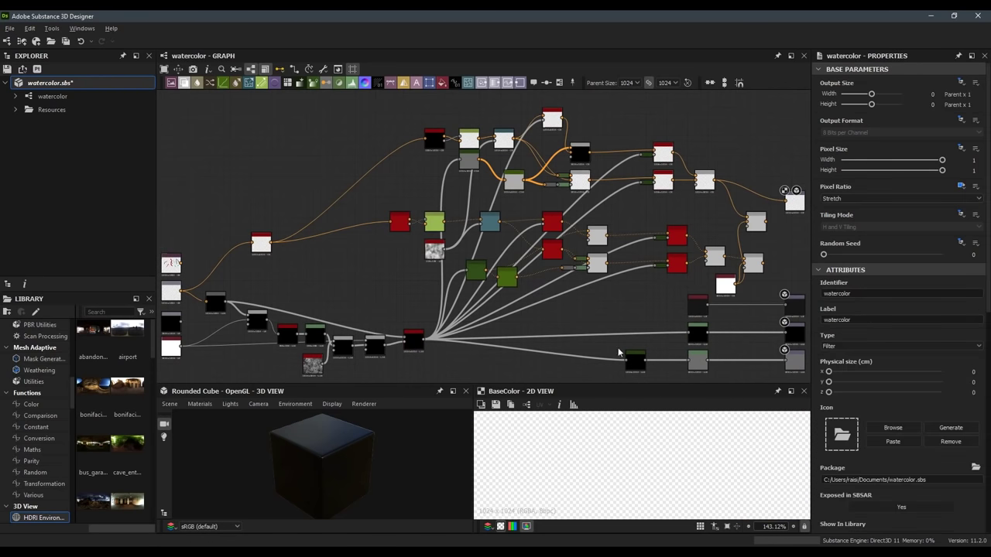
Step: Assign the WATER COLOR image as the watercolor graph's icon and resend the package to Substance Painter
click(888, 429)
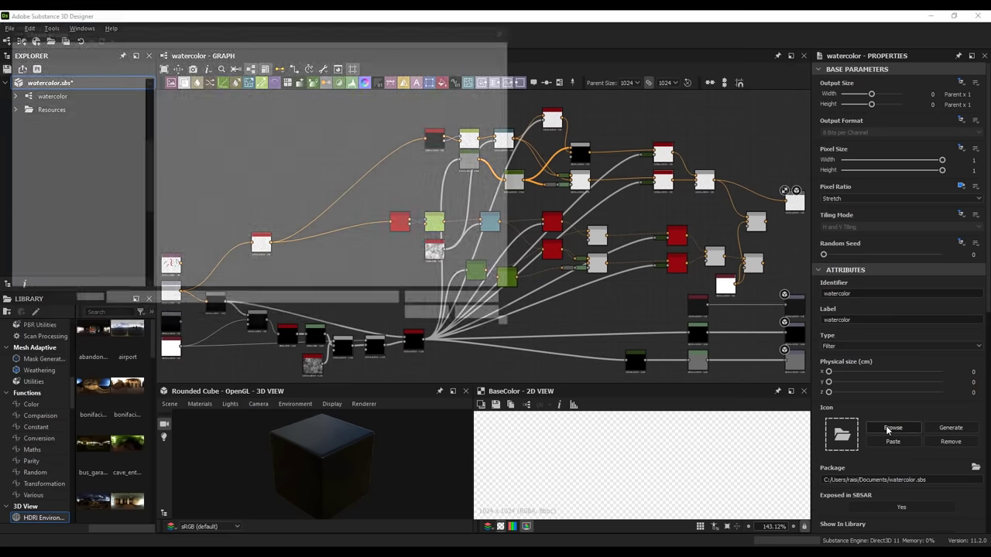
double_click(186, 112)
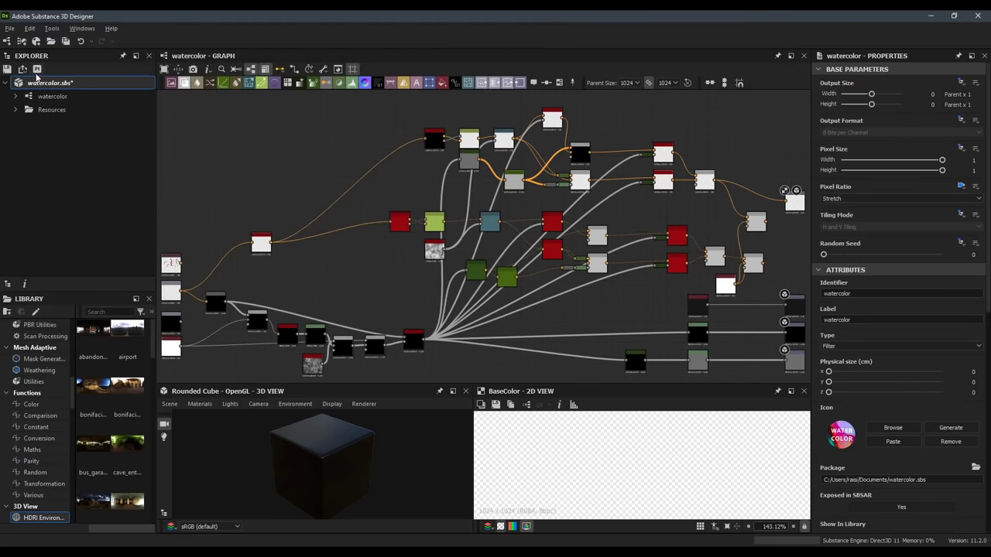
click(37, 70)
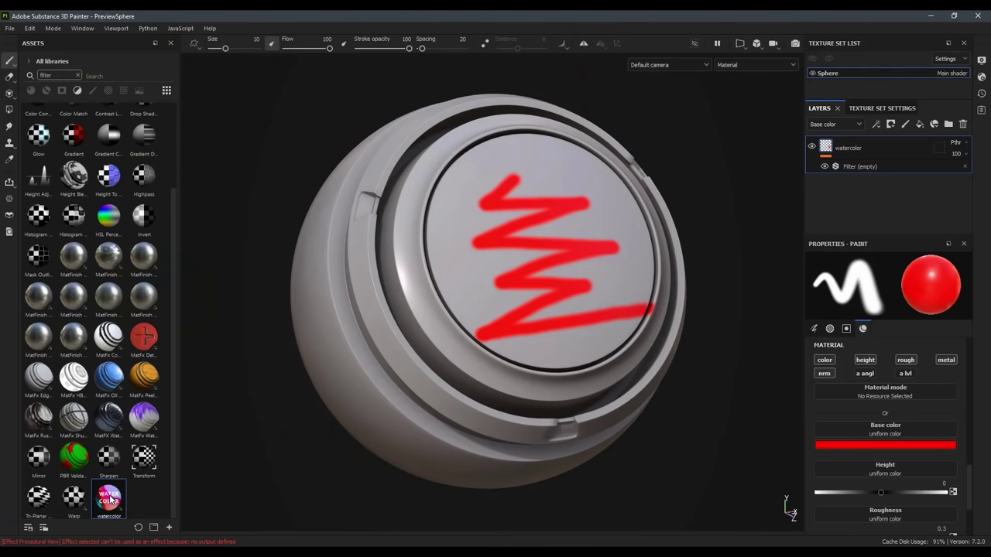
Step: In Substance 3D Painter, assign the updated watercolor filter to the watercolor layer's empty filter effect
click(871, 172)
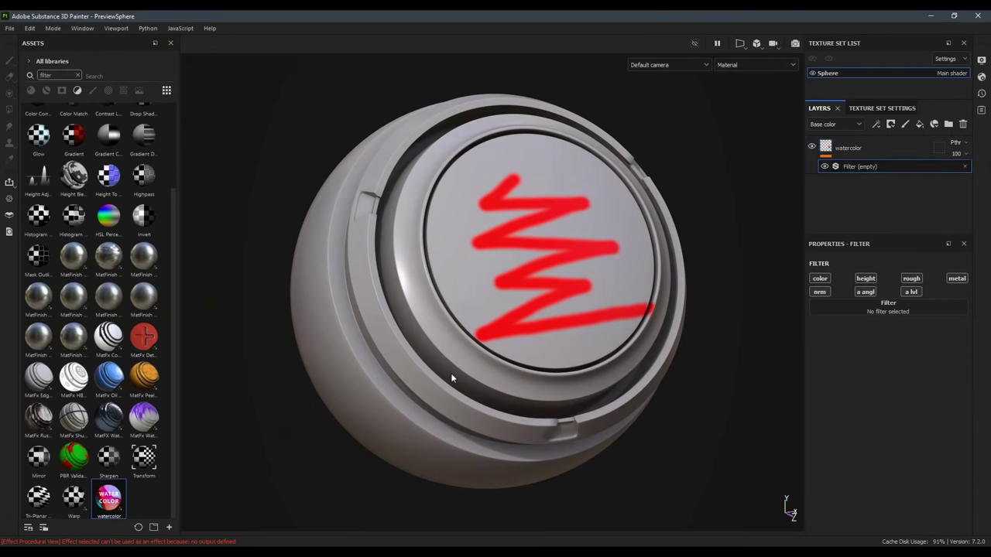
mouse_move(100, 511)
mouse_down()
mouse_move(377, 463)
mouse_move(884, 309)
mouse_up()
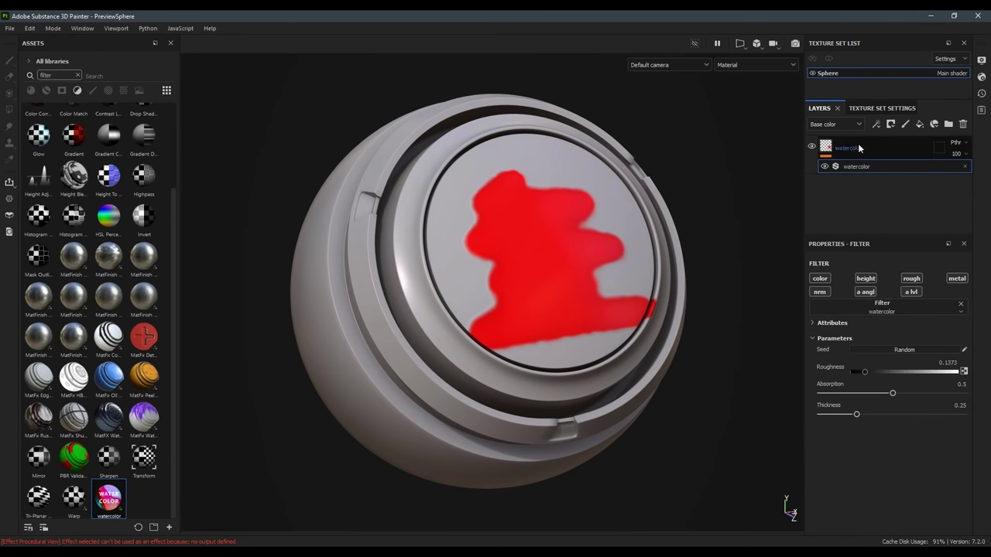
Step: Paint a stroke on the watercolor layer across the sphere's round face in blue 0061ff, and another in a different base color hue
click(883, 148)
click(865, 445)
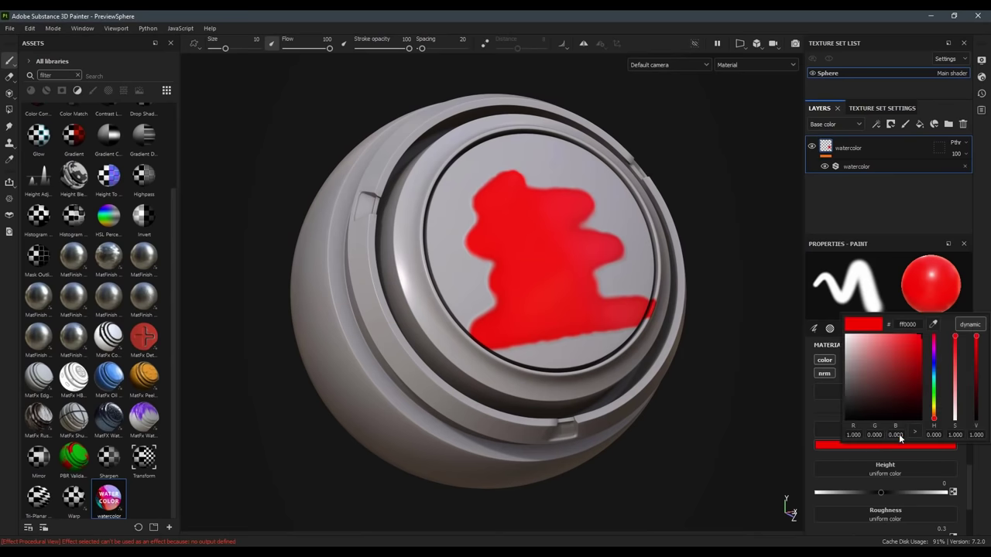
click(934, 360)
mouse_move(552, 180)
mouse_down()
mouse_move(463, 202)
mouse_move(480, 283)
mouse_move(534, 353)
mouse_move(616, 362)
mouse_up()
click(865, 443)
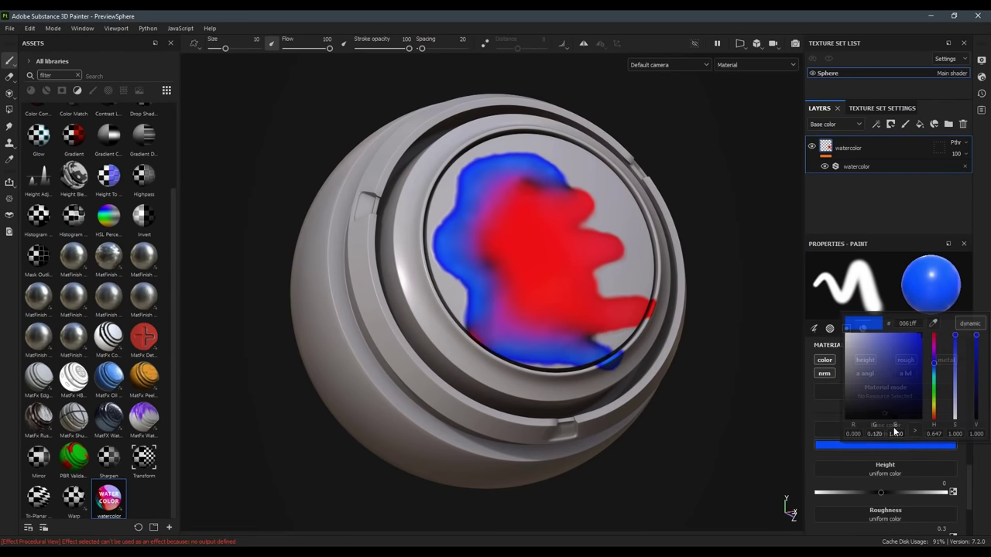
click(934, 403)
mouse_move(635, 314)
mouse_down()
mouse_move(612, 228)
mouse_move(565, 139)
mouse_move(449, 197)
mouse_move(437, 260)
mouse_move(445, 267)
mouse_up()
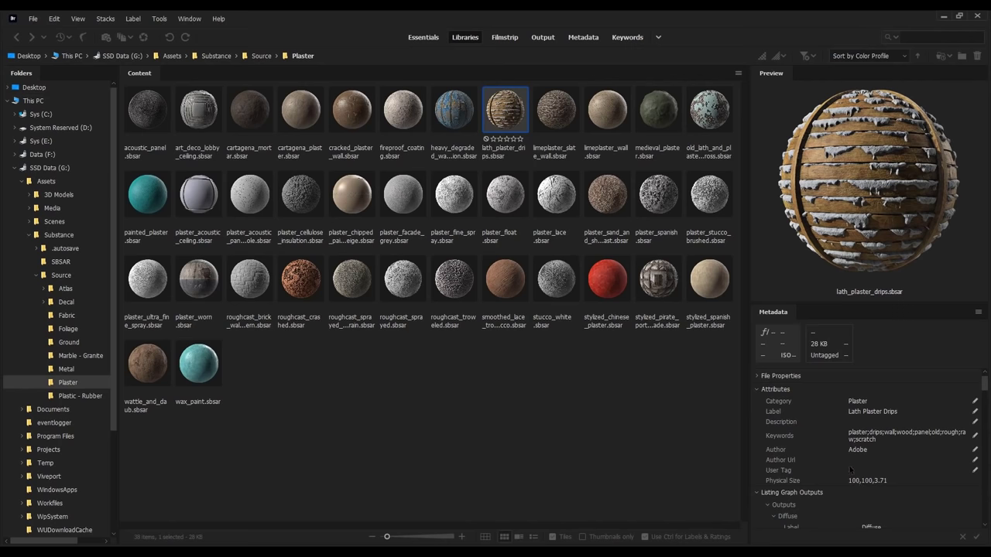
Step: In Adobe Bridge, examine the attributes and graph output metadata of lath_plaster_drips.sbsar
click(844, 490)
scroll(844, 488, down, 5)
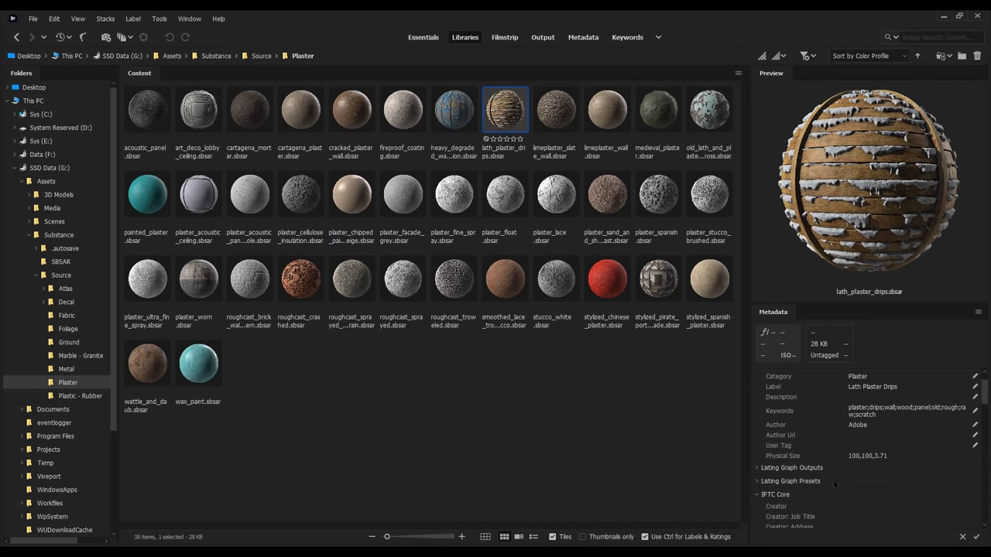
scroll(842, 439, down, 1)
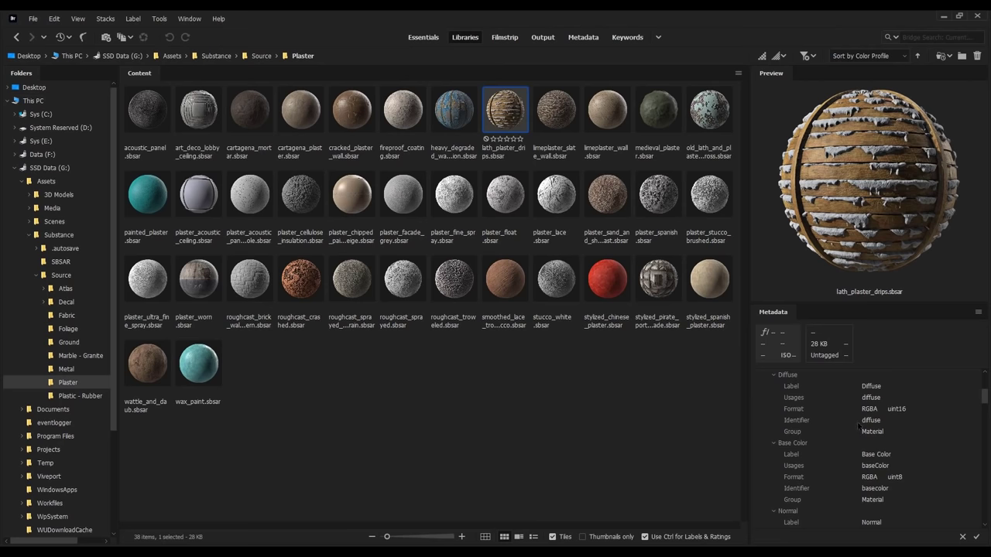
scroll(863, 446, down, 10)
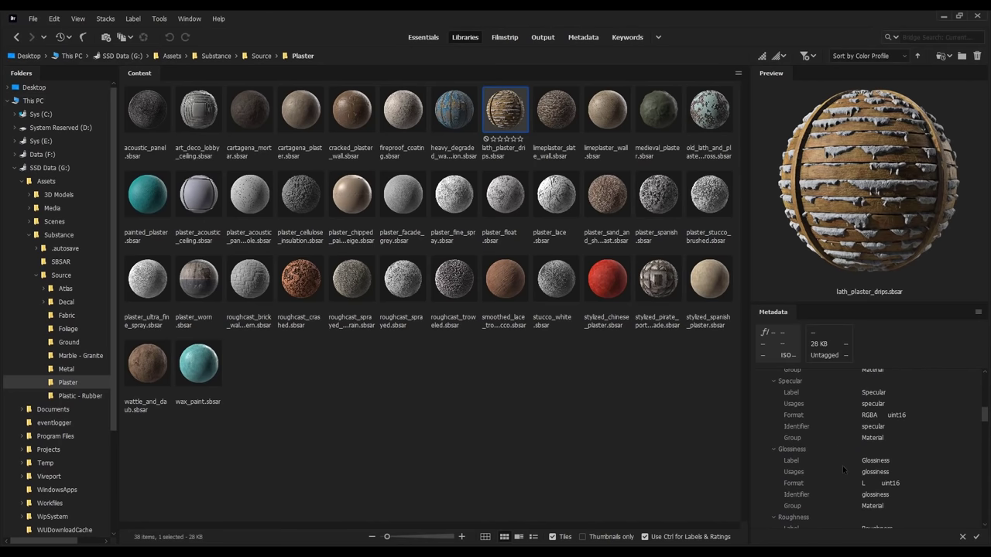
scroll(838, 449, up, 15)
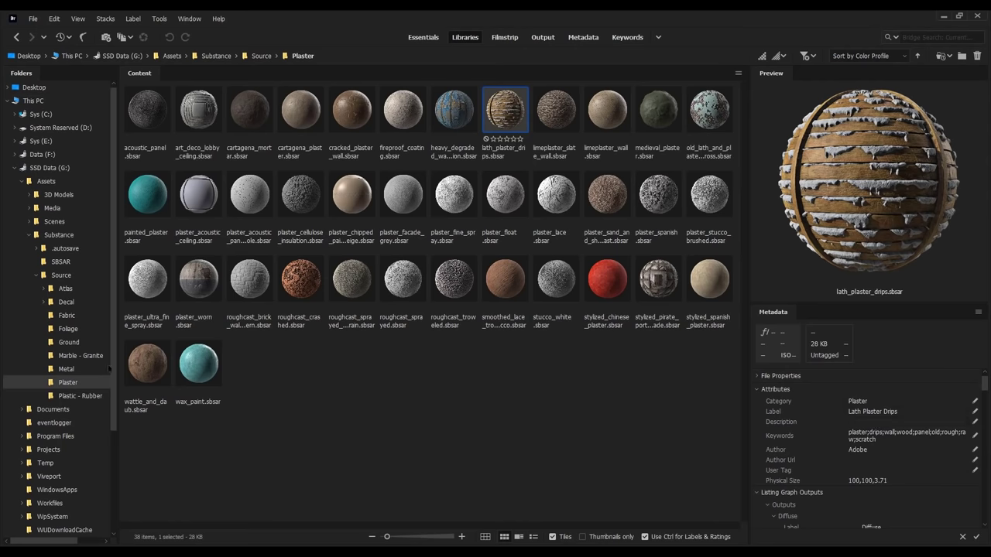
Step: Find the steel honeycomb pattern material in the Metal folder and place it in Adobe Substance Sampler
click(65, 369)
scroll(563, 290, down, 15)
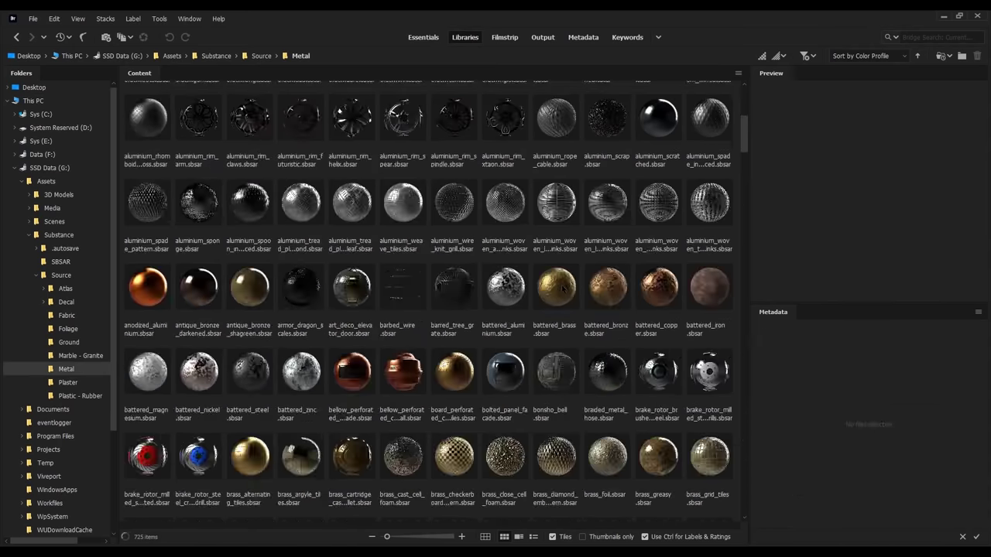
scroll(529, 287, down, 5)
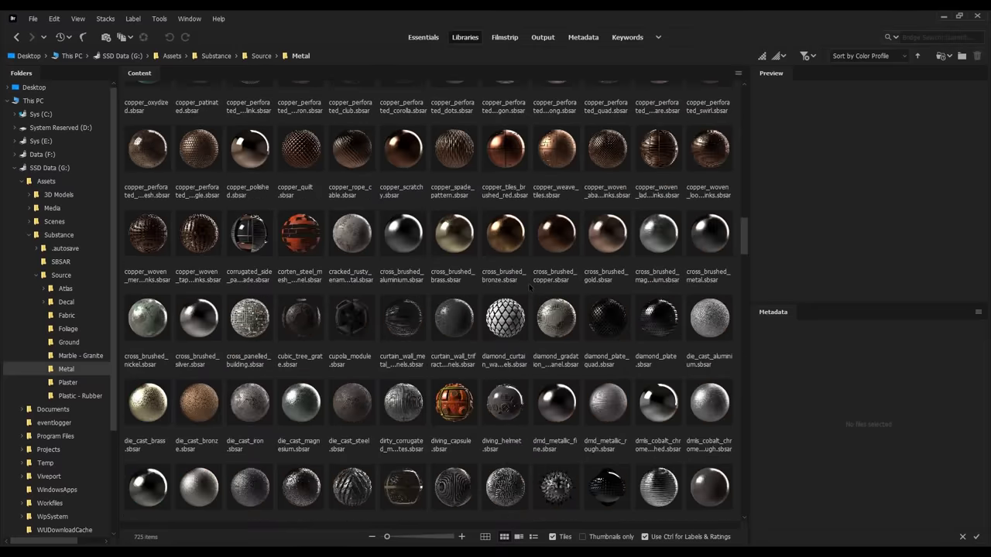
scroll(530, 288, down, 10)
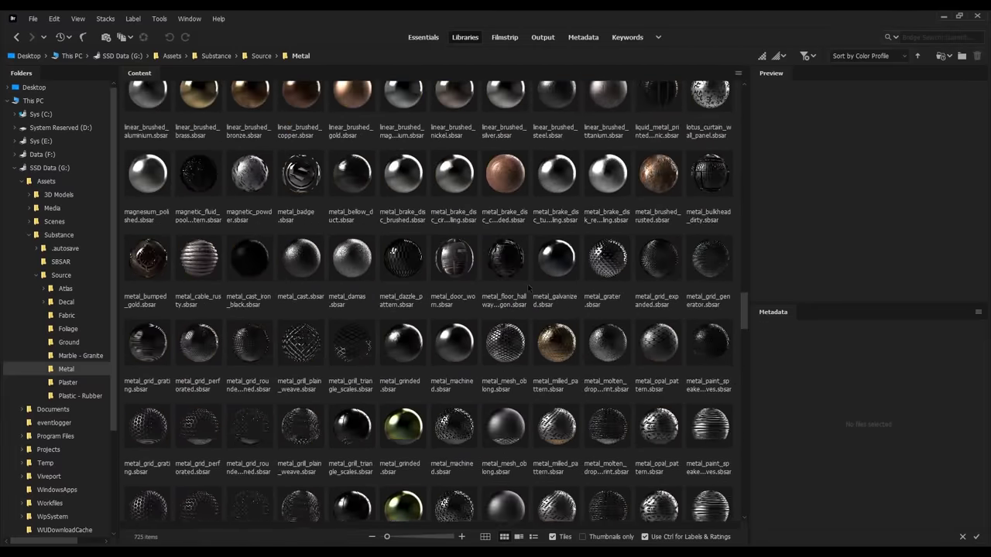
scroll(525, 282, down, 10)
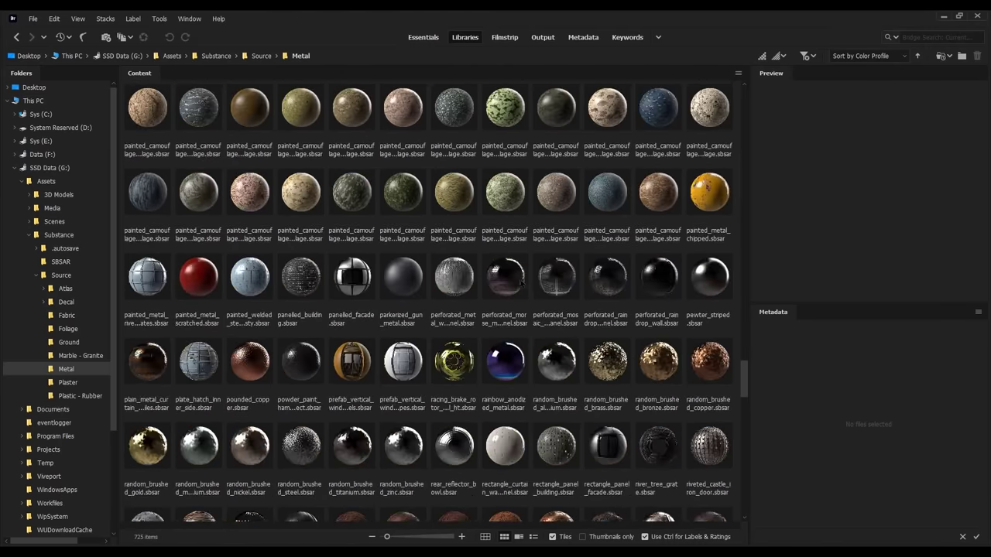
scroll(428, 298, down, 3)
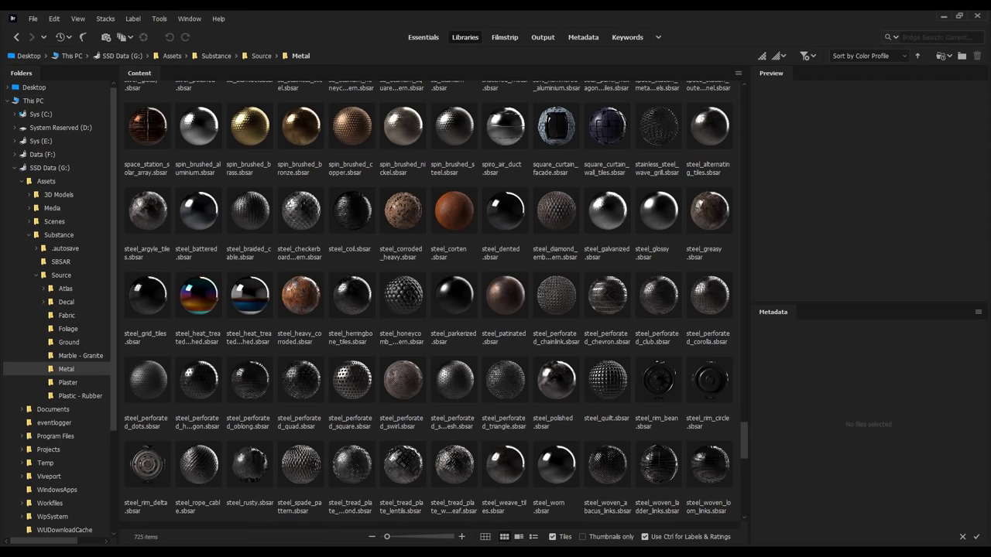
right_click(413, 299)
mouse_move(454, 387)
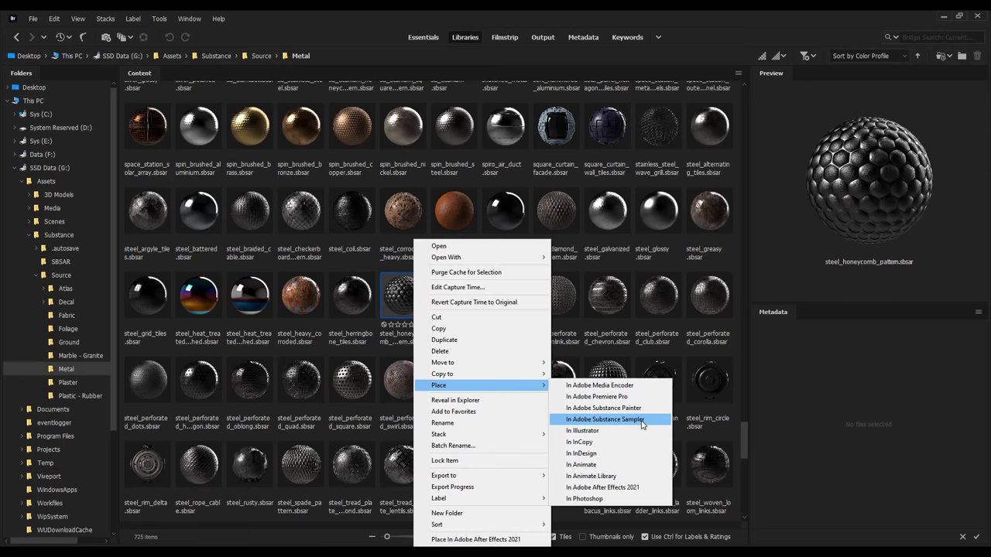
click(642, 420)
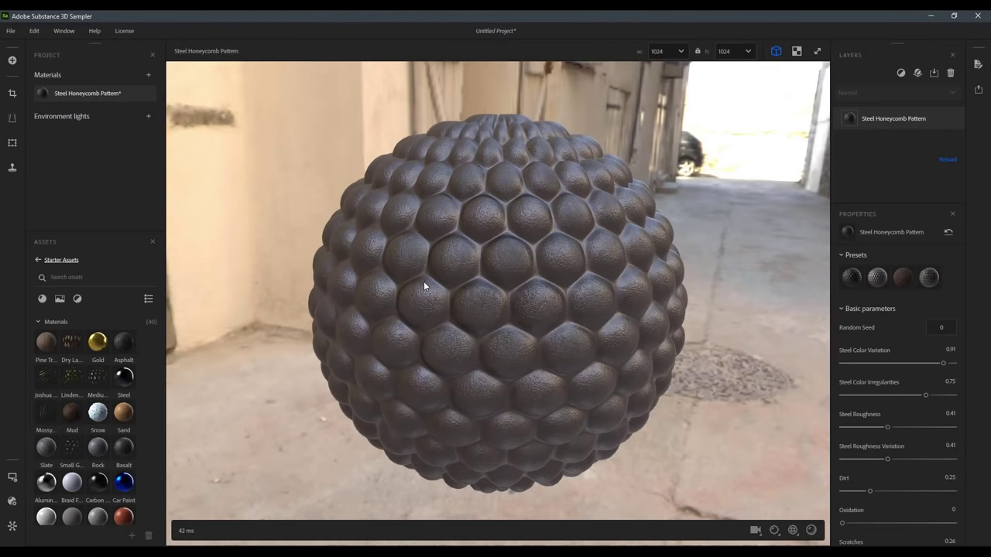
Step: In Substance 3D Sampler, try the second preset on the honeycomb material, apply the third one and set Oxidation to 0.10
mouse_move(427, 283)
mouse_down()
mouse_move(531, 283)
mouse_move(444, 283)
mouse_up()
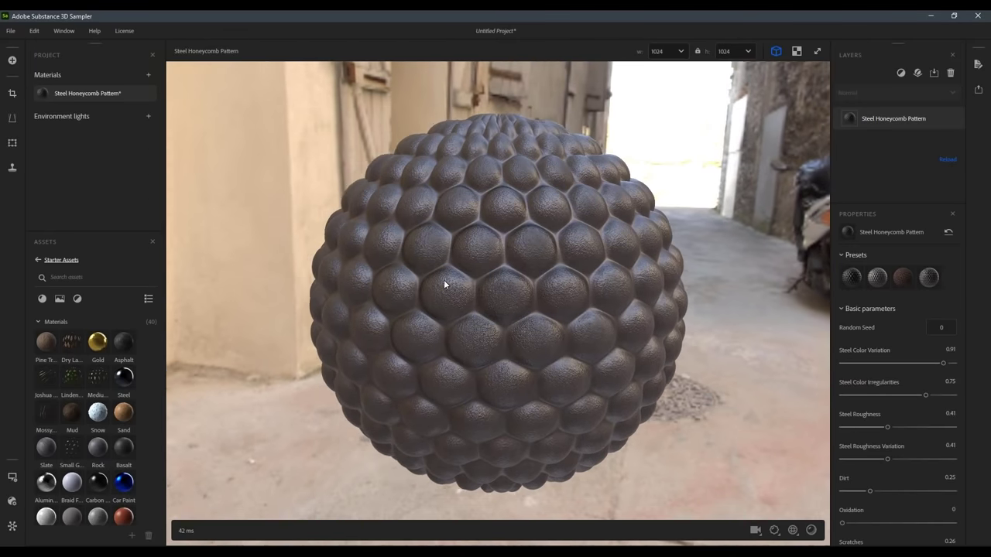
click(877, 278)
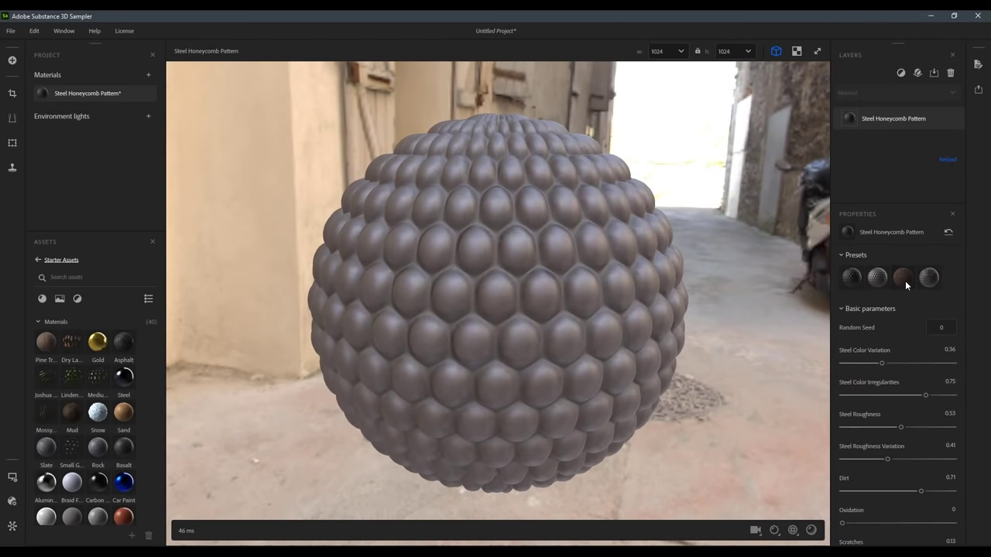
click(903, 277)
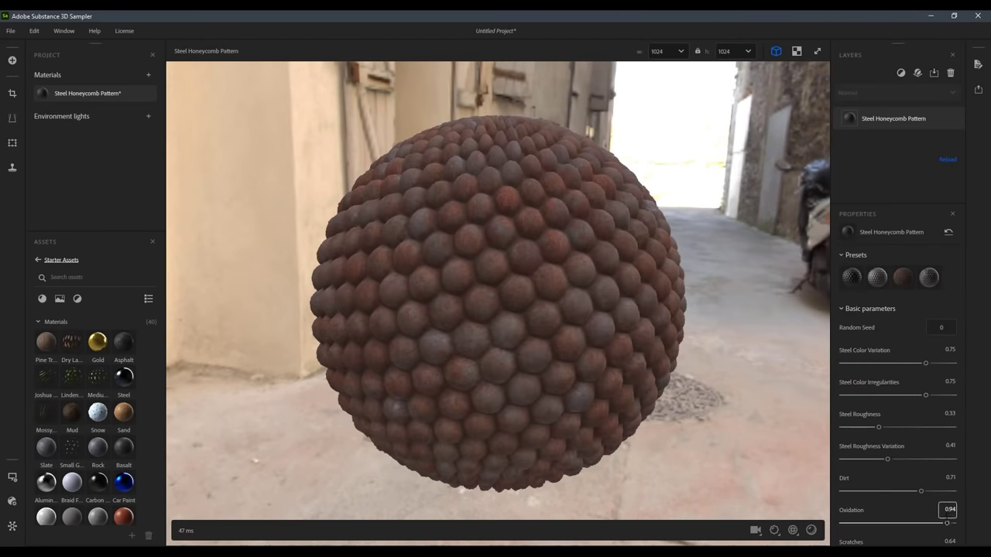
drag(946, 523, 916, 530)
drag(900, 529, 849, 523)
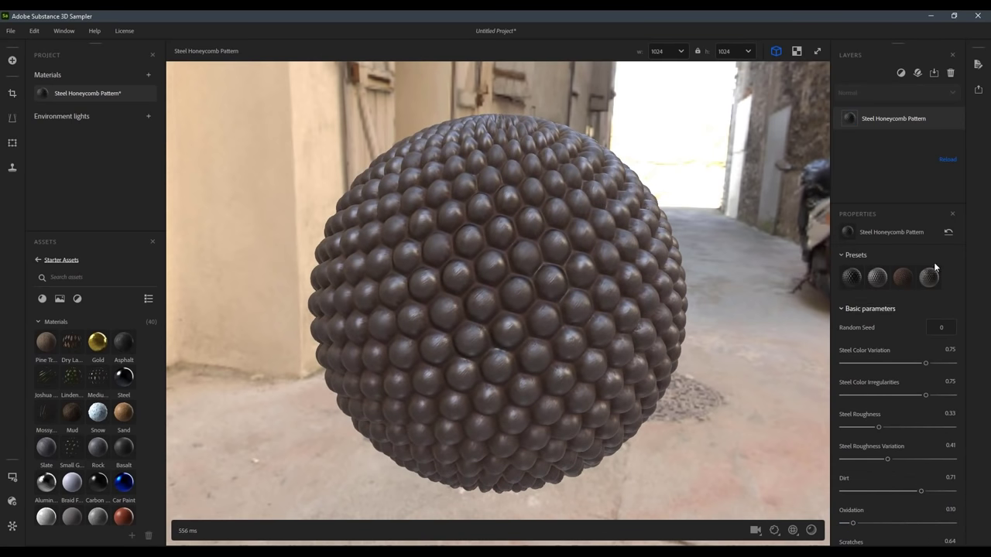
Step: Examine the export settings and channels offered for the Steel Honeycomb Pattern material without exporting
click(978, 90)
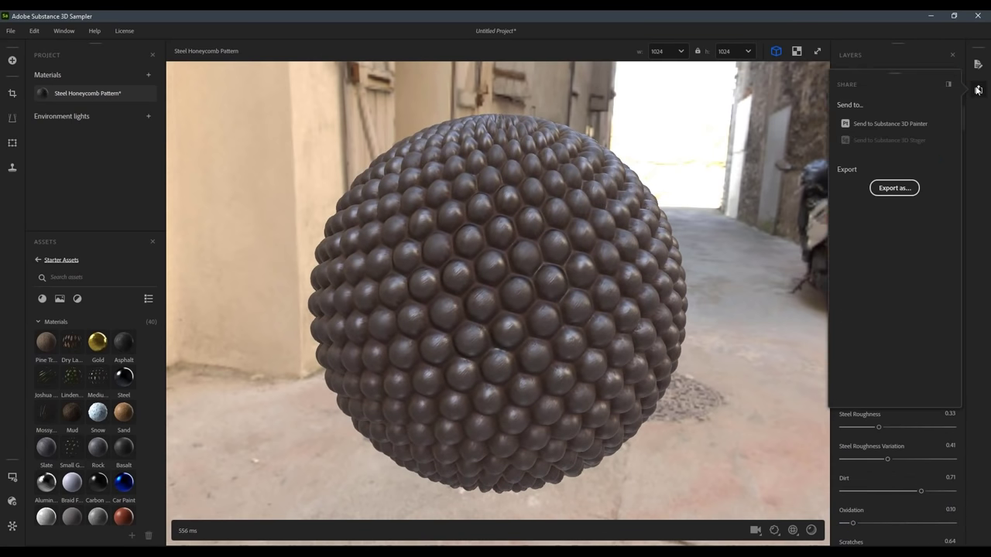
click(878, 190)
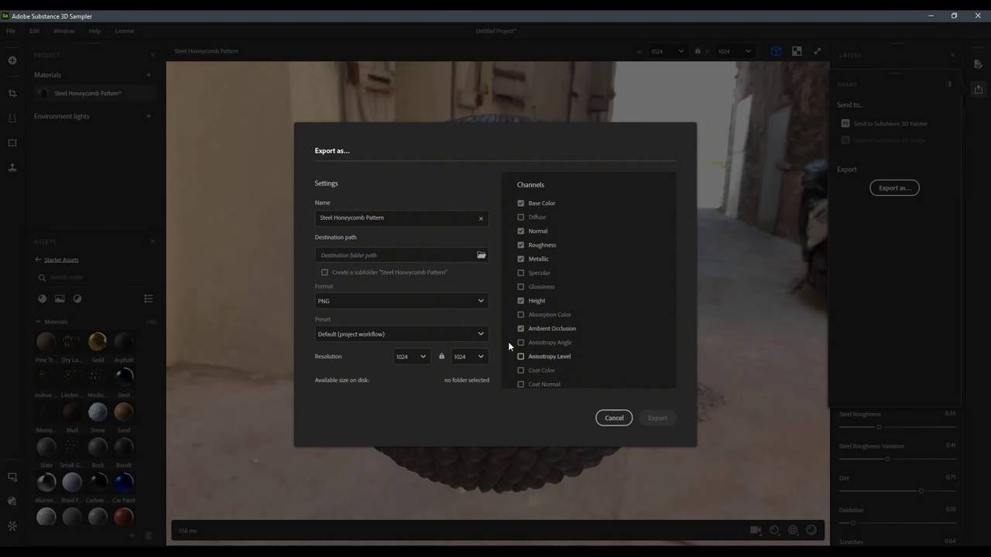
click(611, 419)
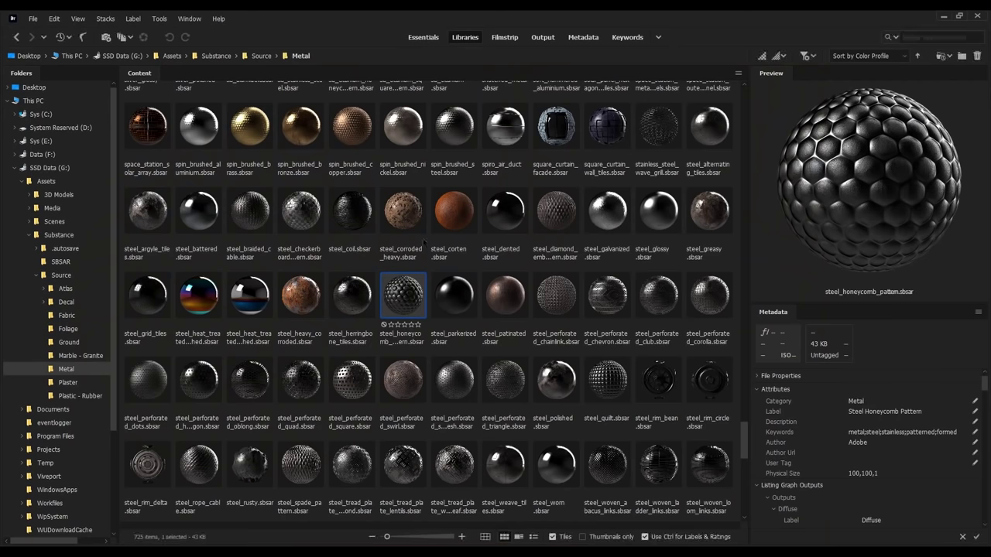
Step: In Adobe Bridge, preview the heavily corroded steel and corten steel materials
click(400, 221)
click(454, 214)
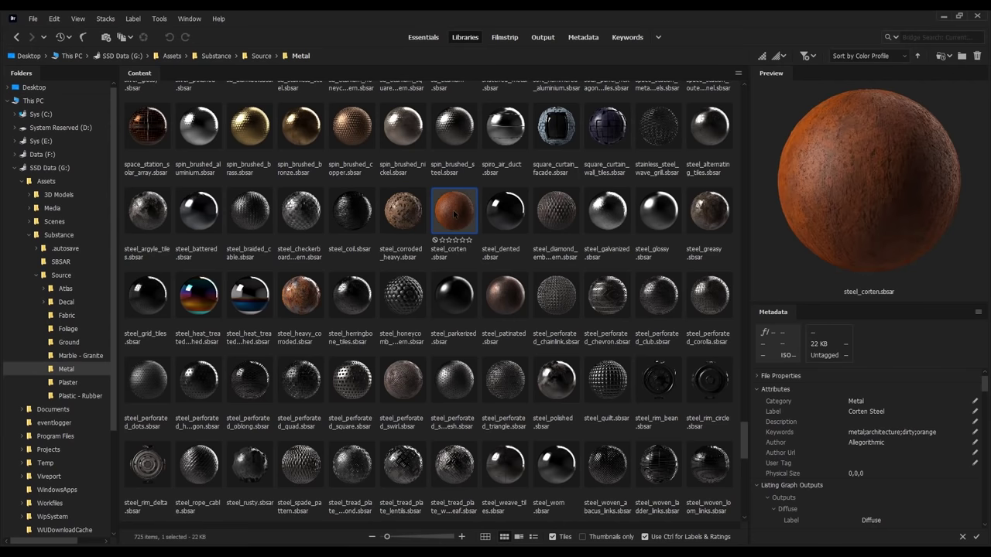